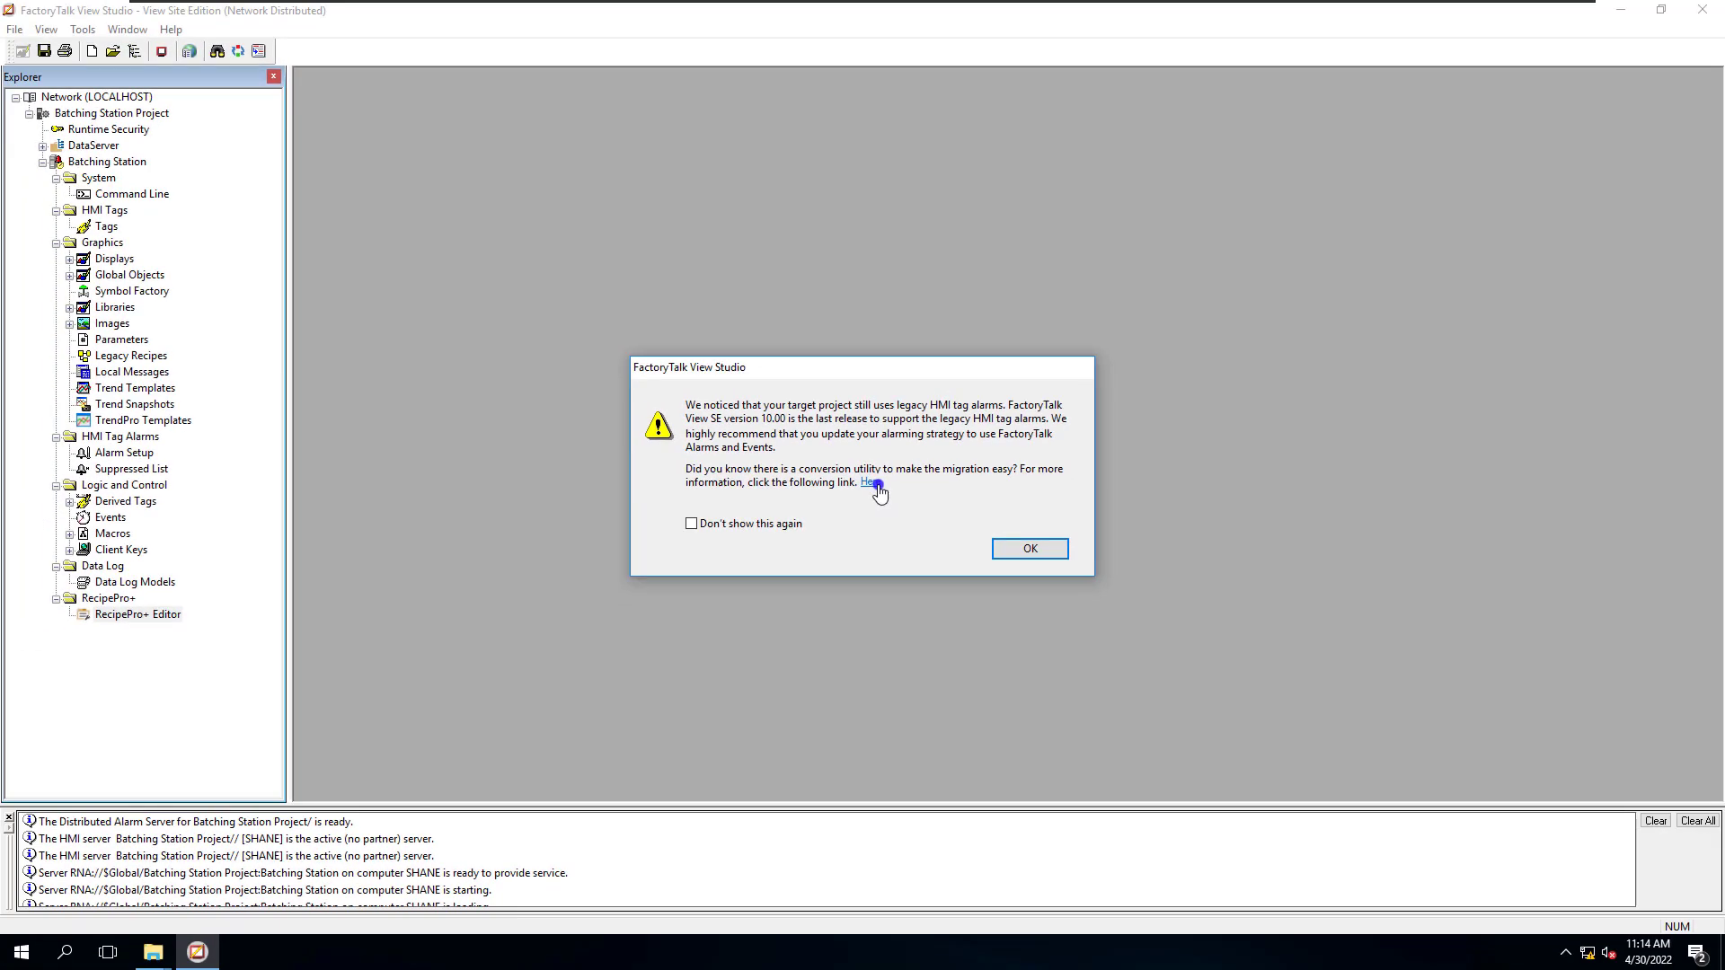
Dismiss the legacy alarm notice and view the Pump1_ManualRequestAlarm tag and its address in the Alarms\Batching folder of the HMI tags
left_click(1033, 552)
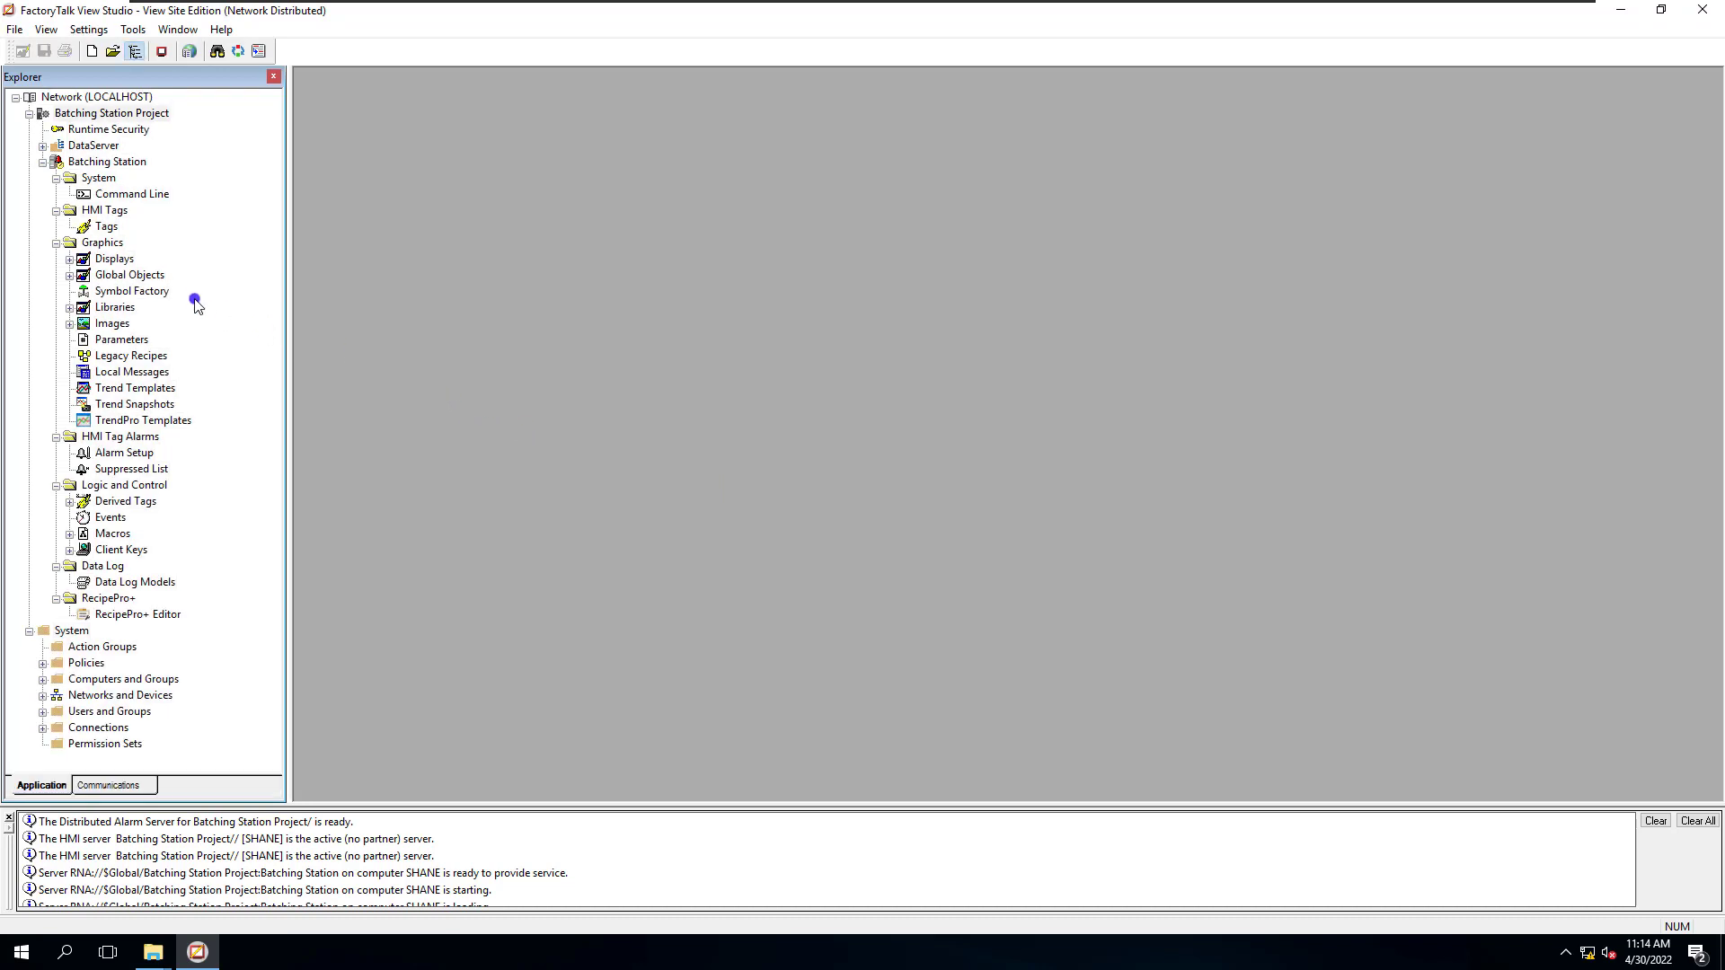
left_click(101, 212)
double_click(106, 227)
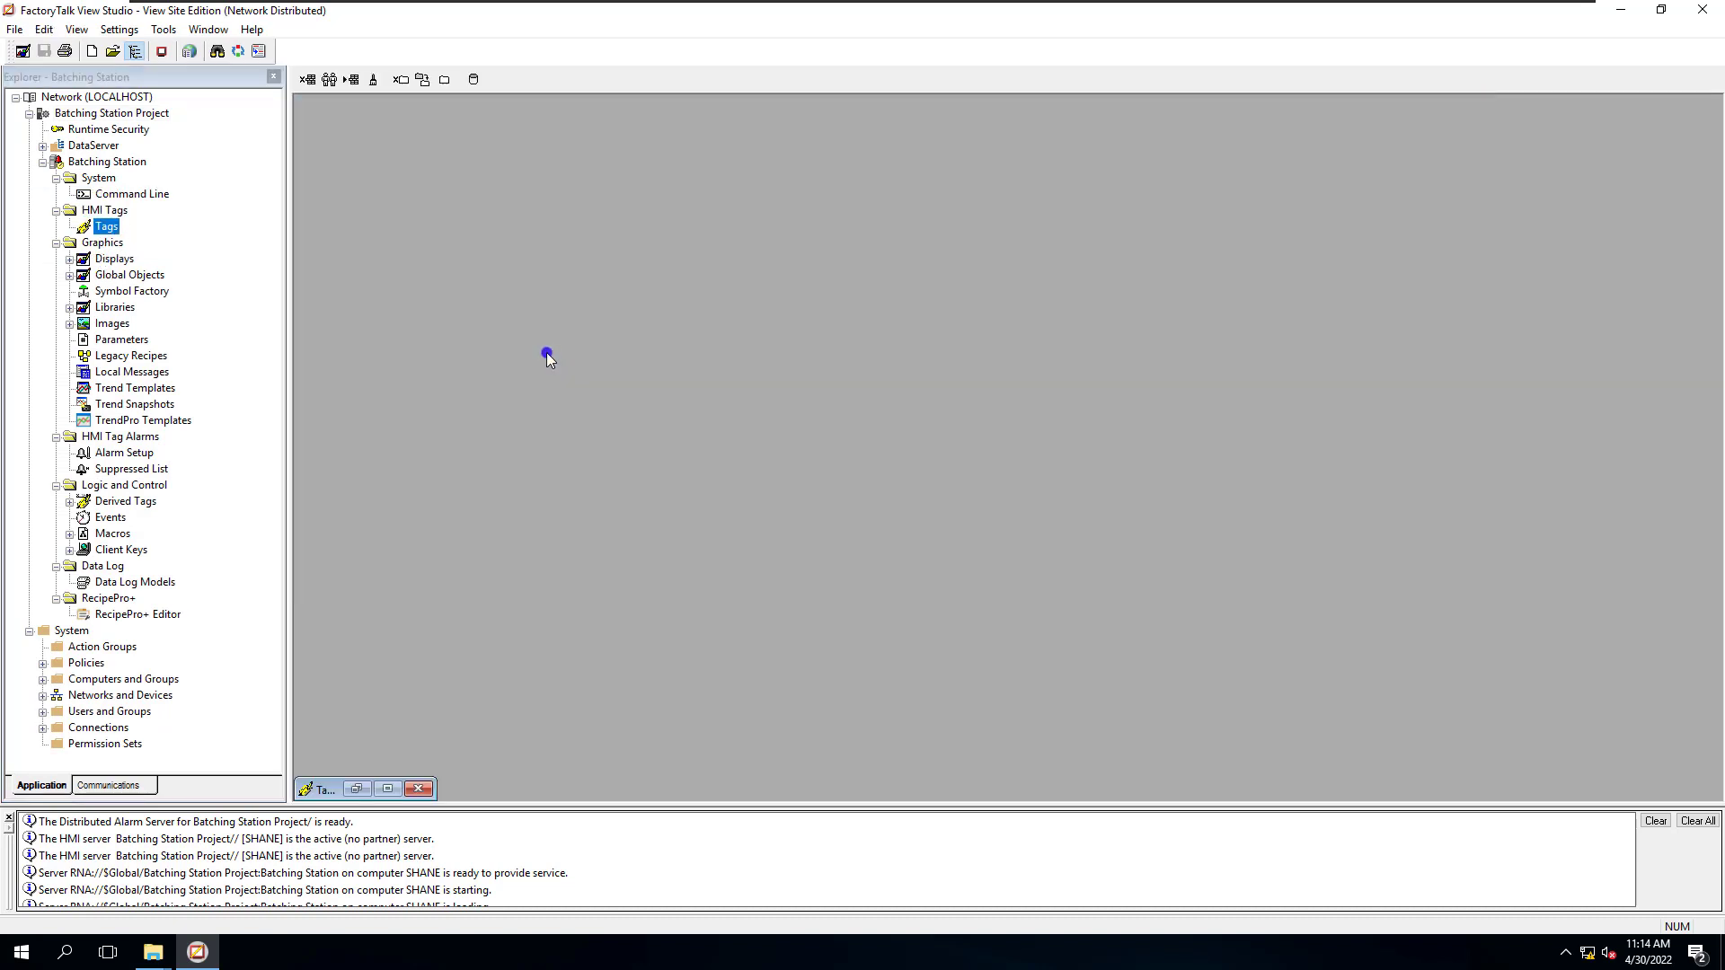
left_click(386, 789)
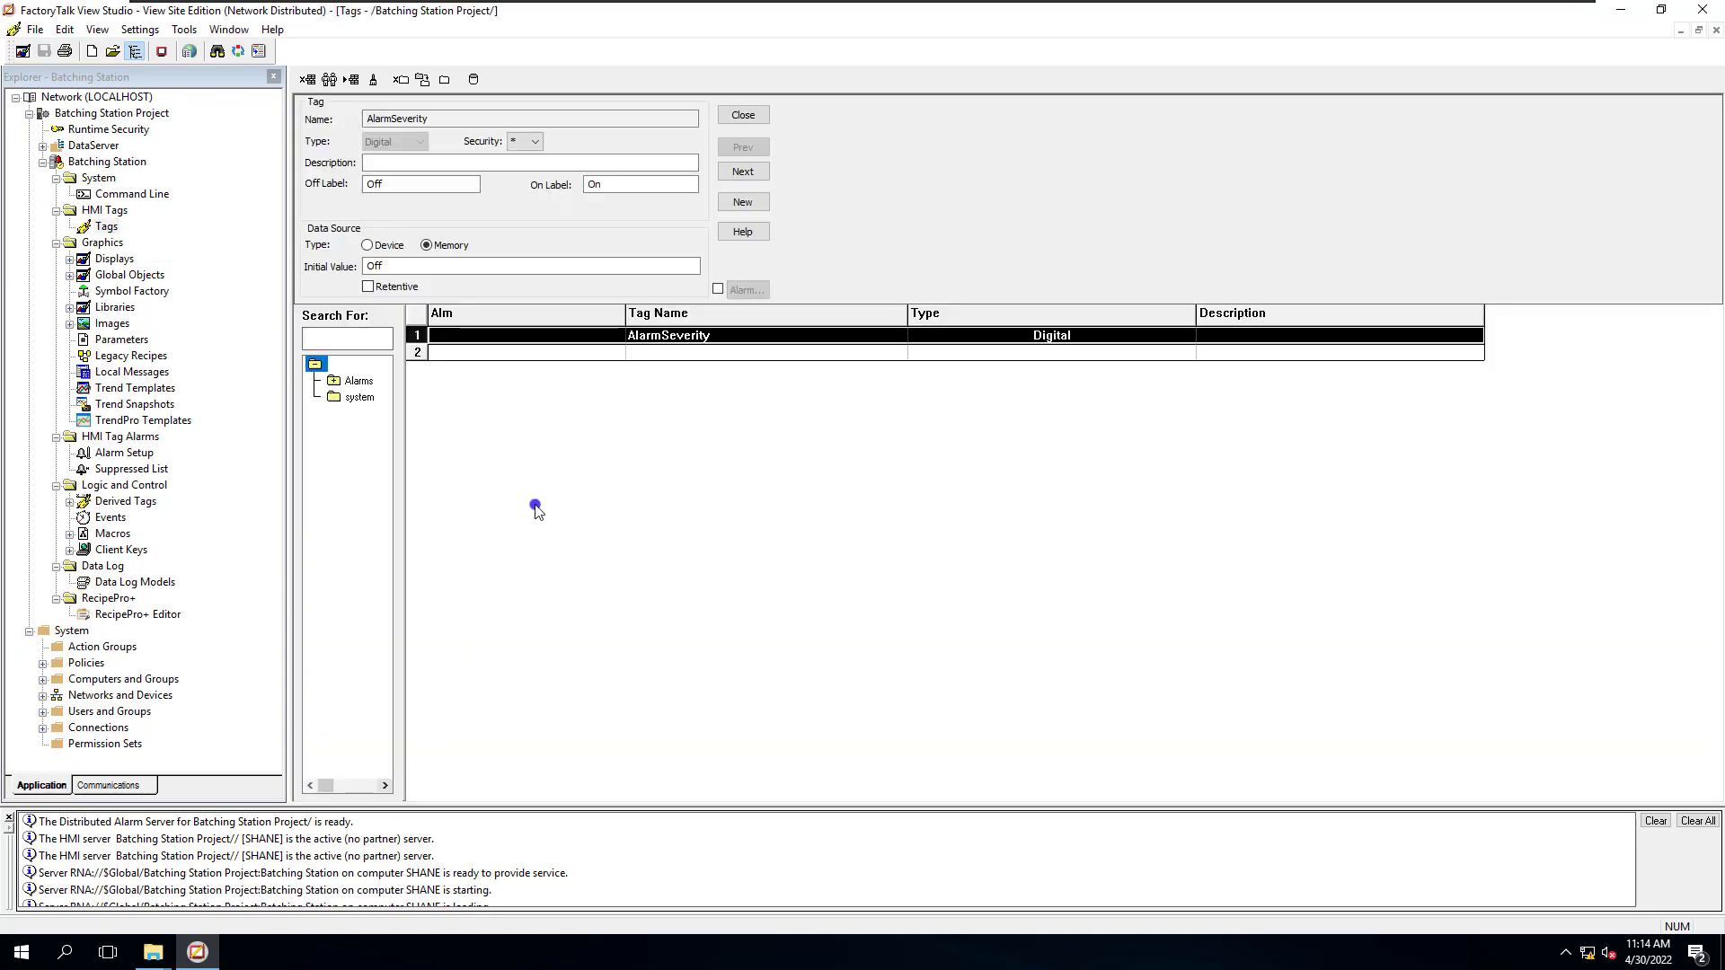
left_click(335, 384)
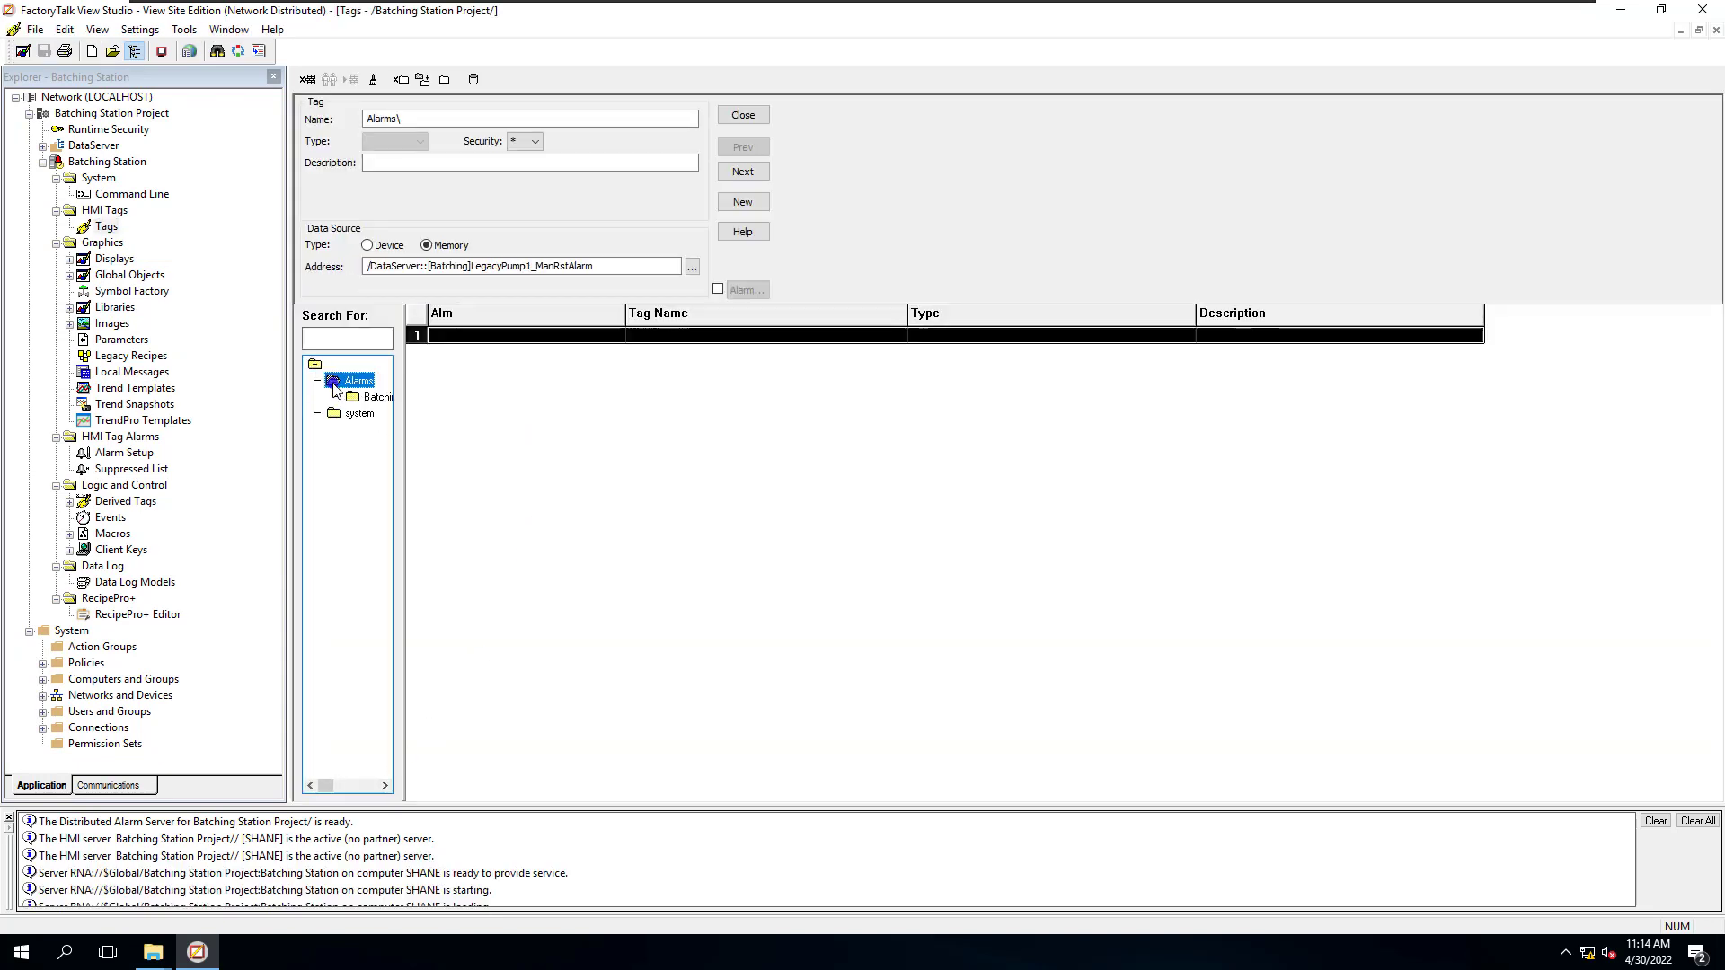
left_click(378, 397)
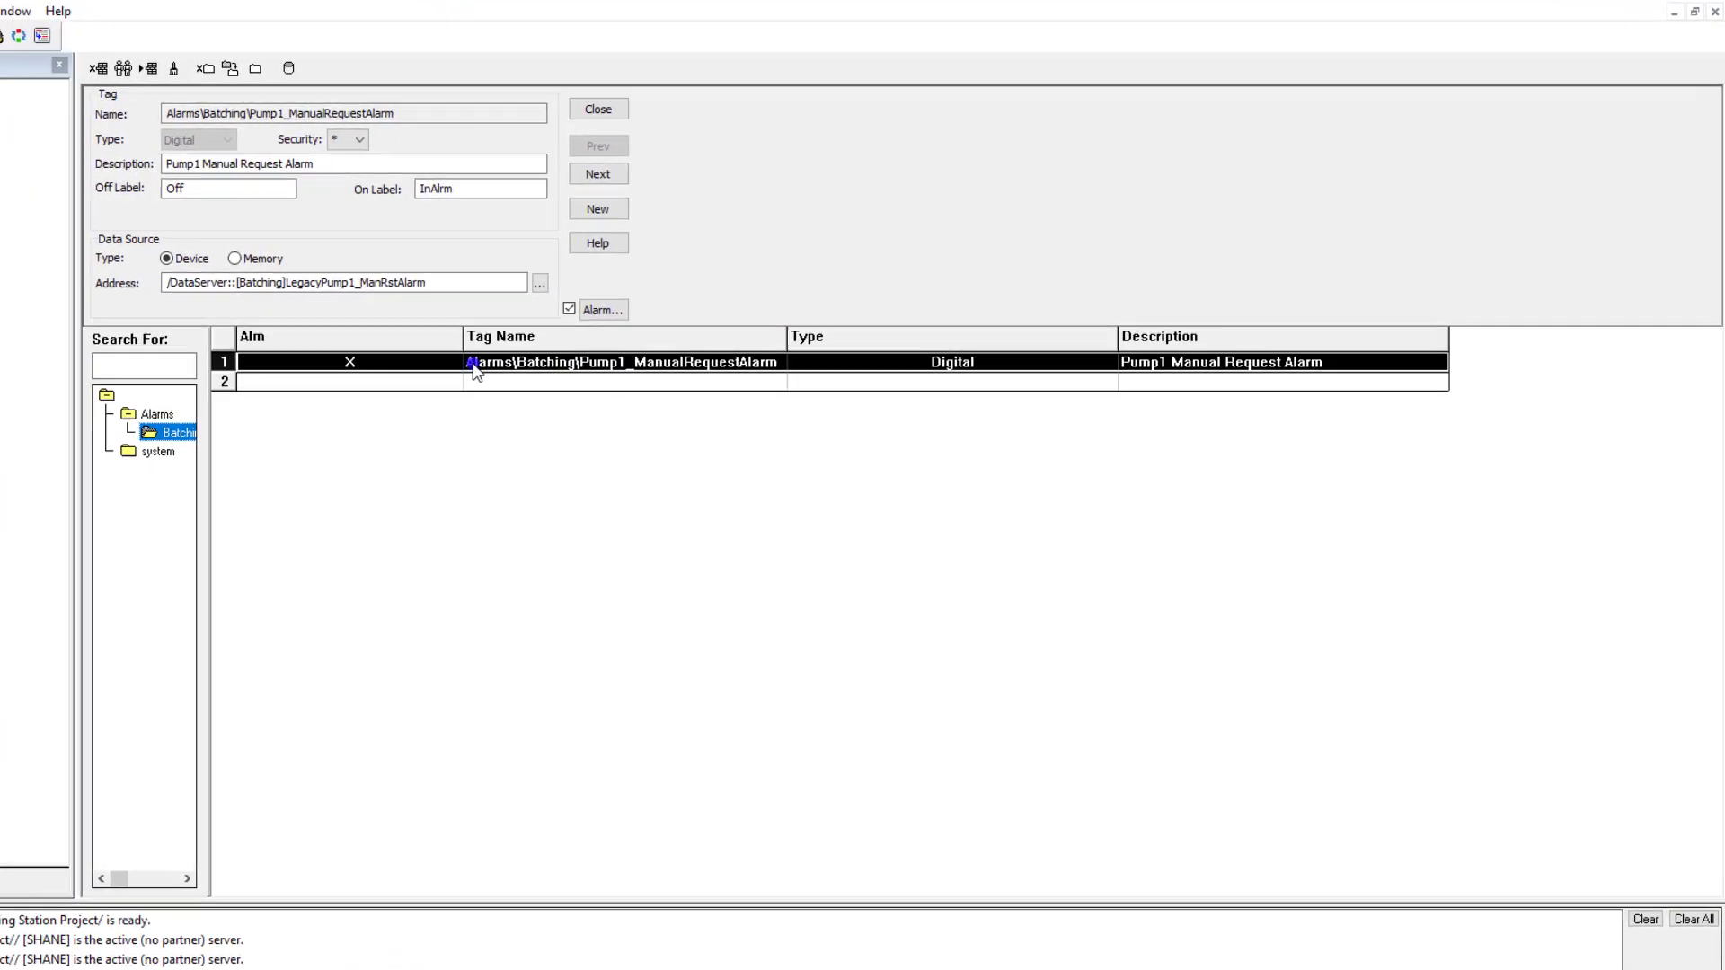
left_click_drag(426, 281, 152, 334)
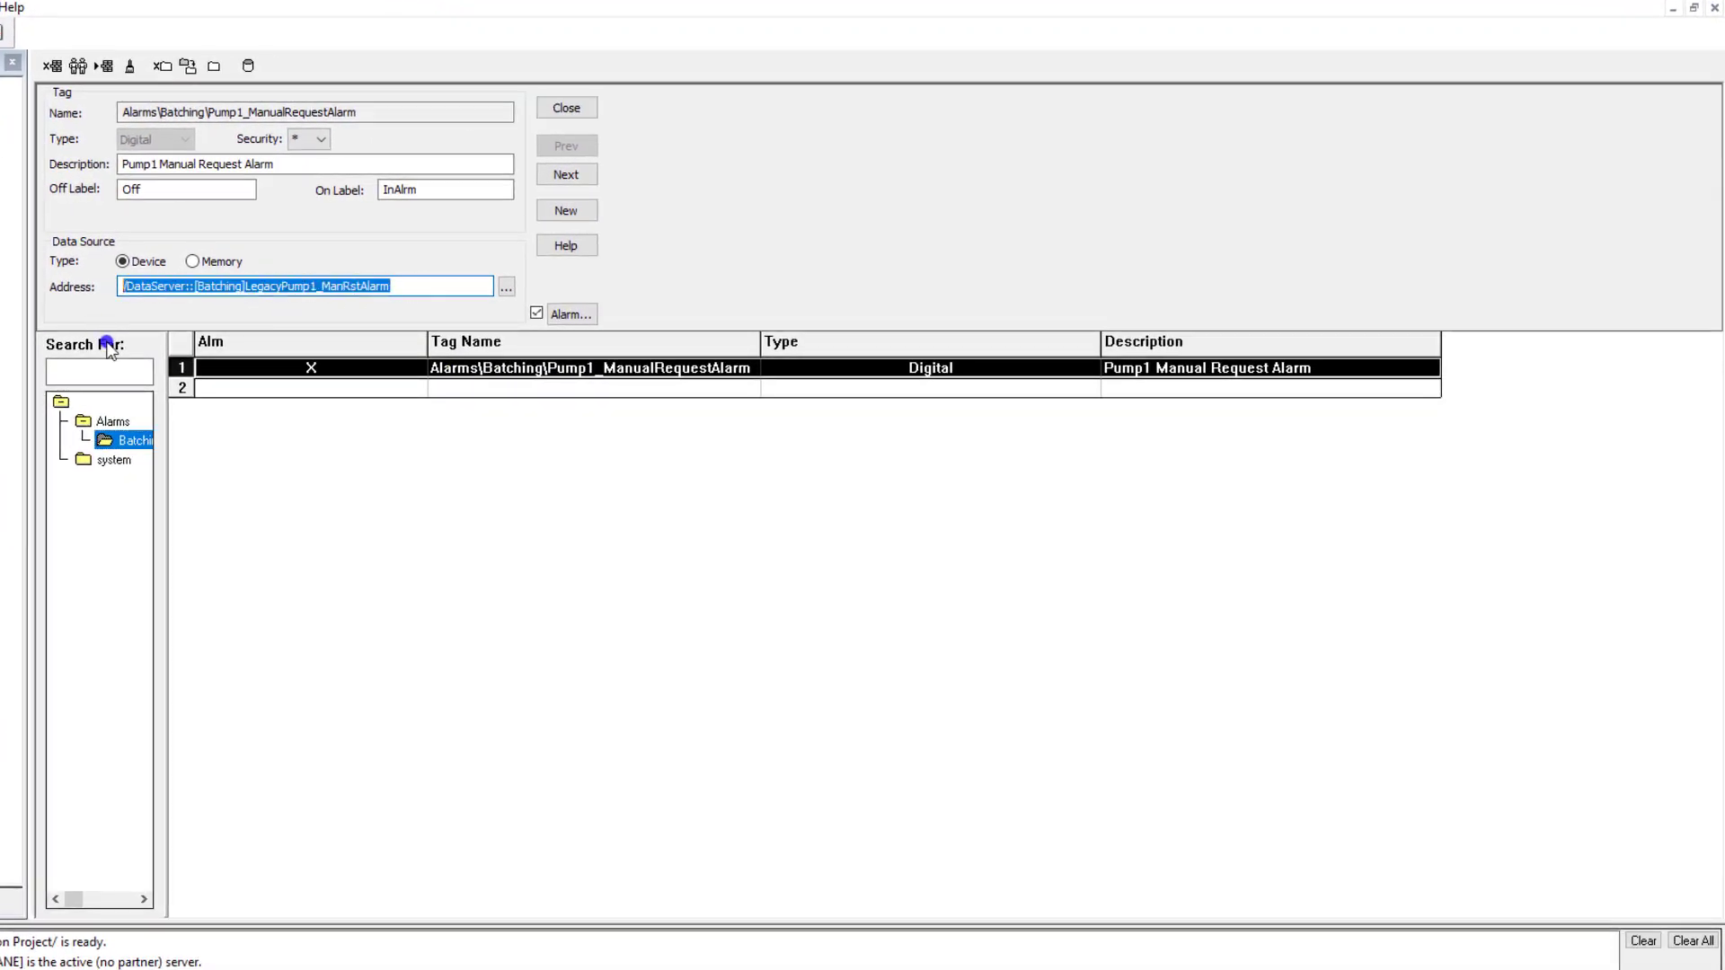
Review the alarm states, messages and advanced settings of Pump1_ManualRequestAlarm, then close the tag editor without applying changes
left_click(573, 317)
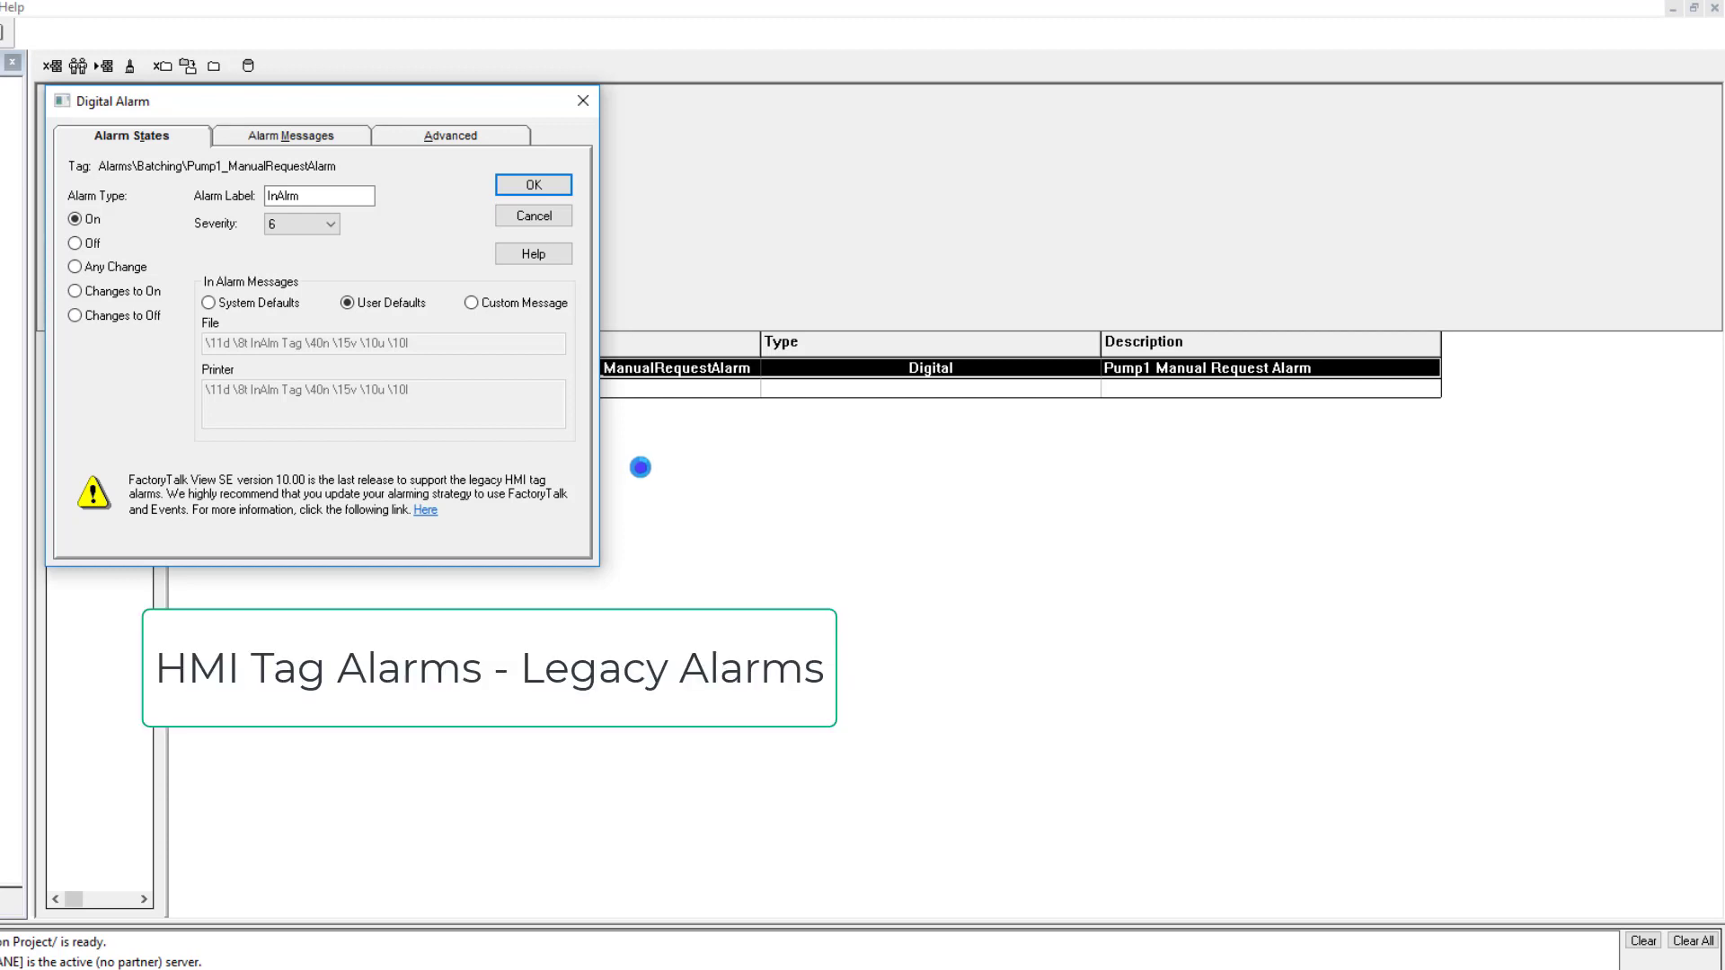
left_click(334, 140)
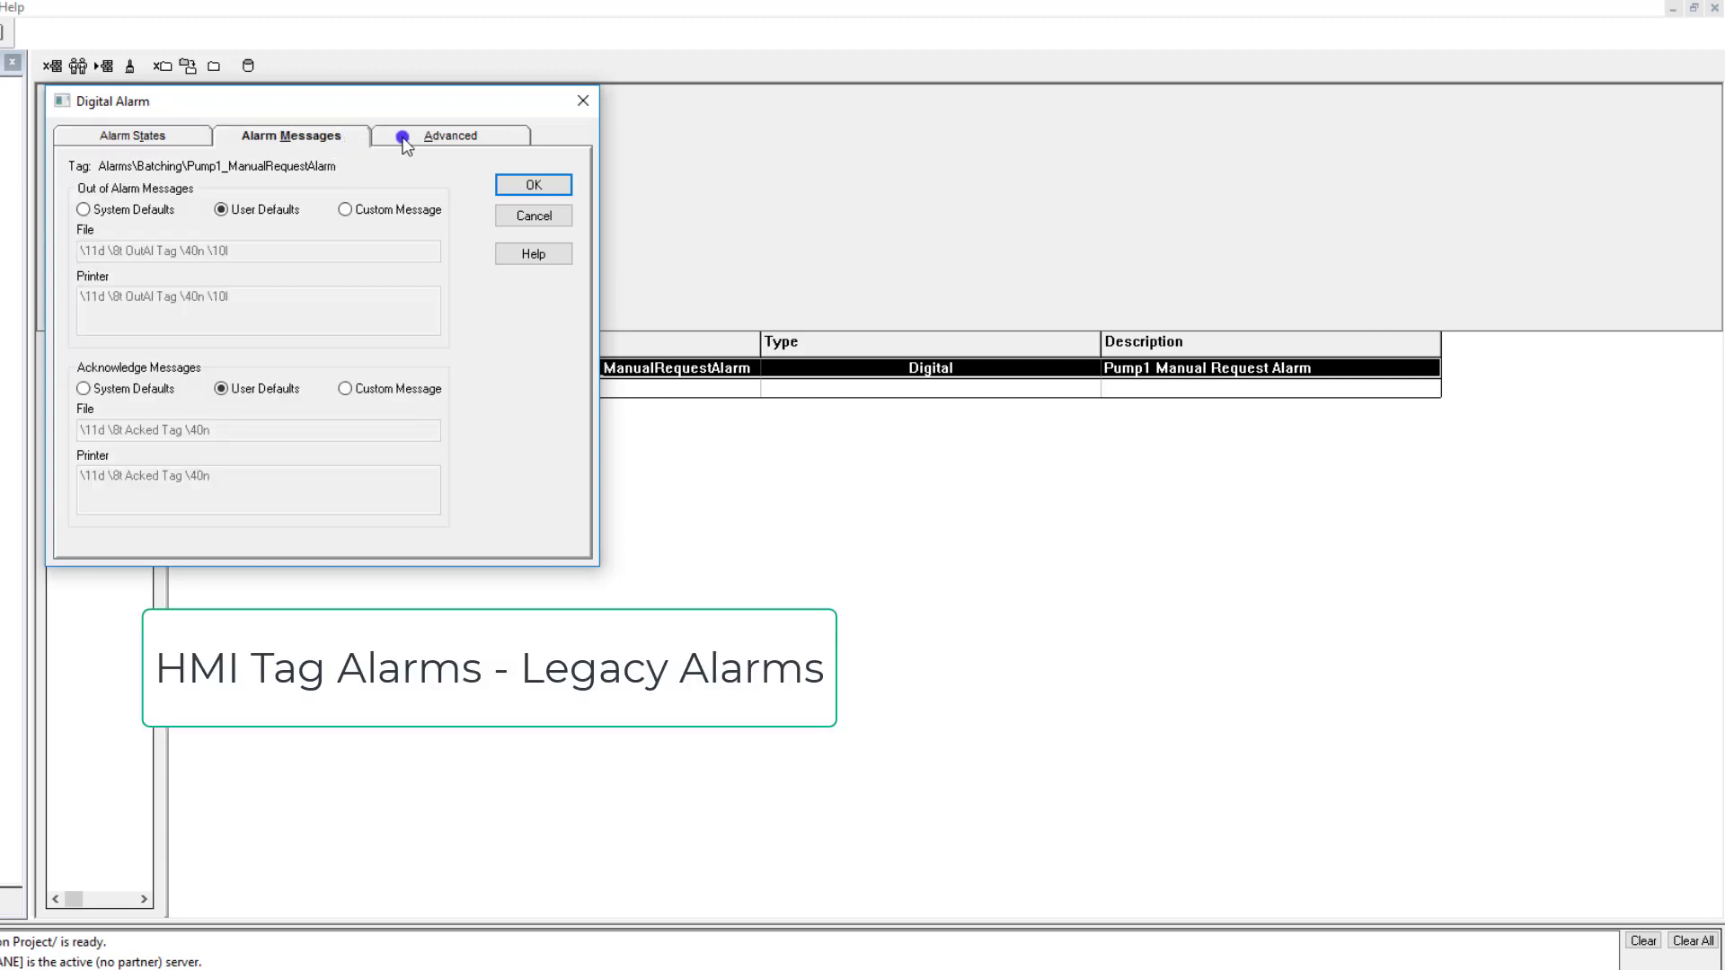
left_click(432, 138)
left_click(533, 186)
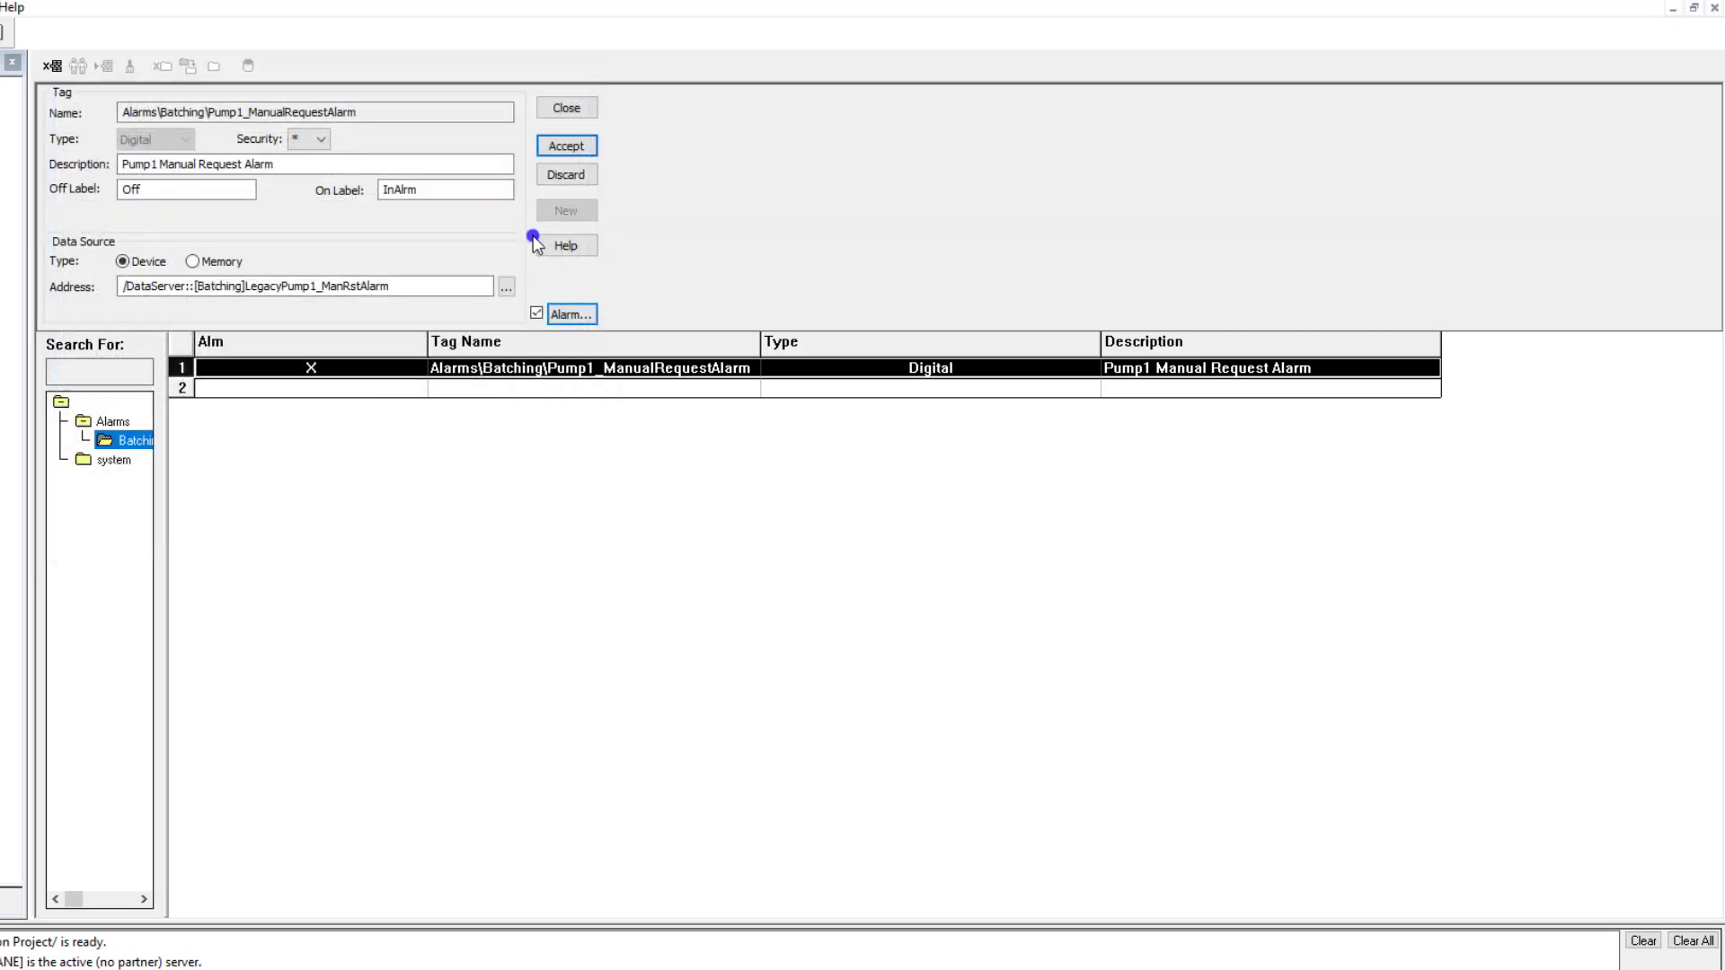
left_click(1145, 163)
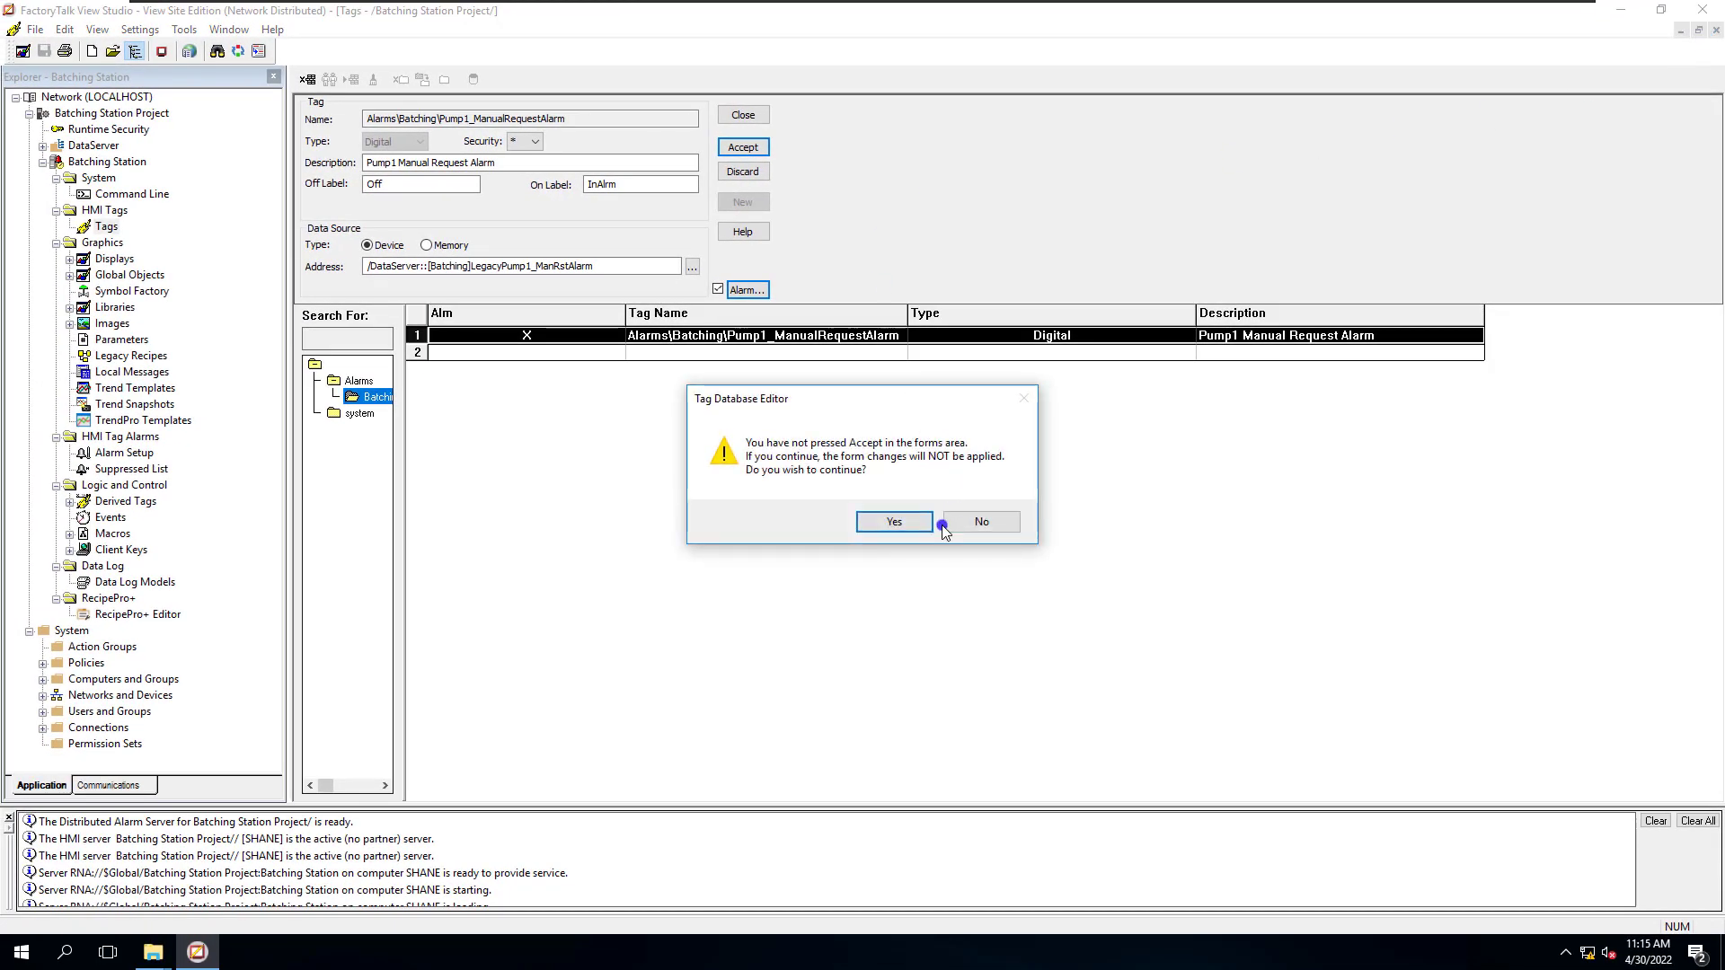
left_click(894, 523)
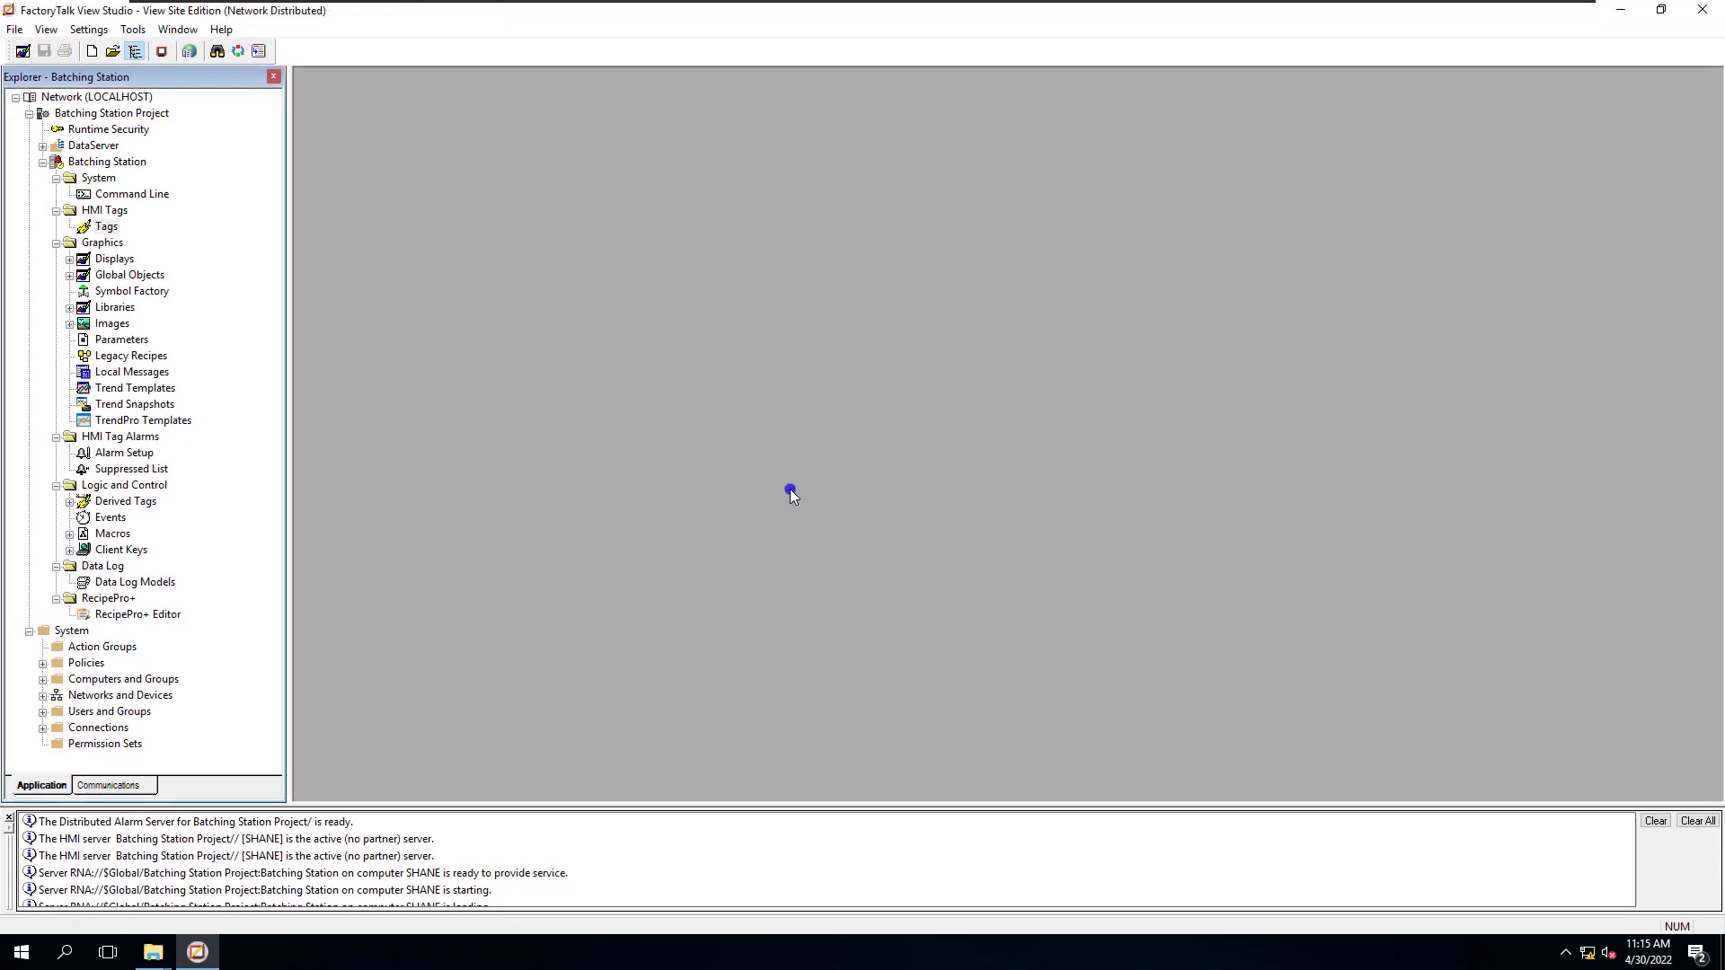
View the server types that can be added to Batching Station Project, including Tag Alarm and Event Server, without adding one
left_click(108, 229)
left_click(106, 113)
right_click(107, 115)
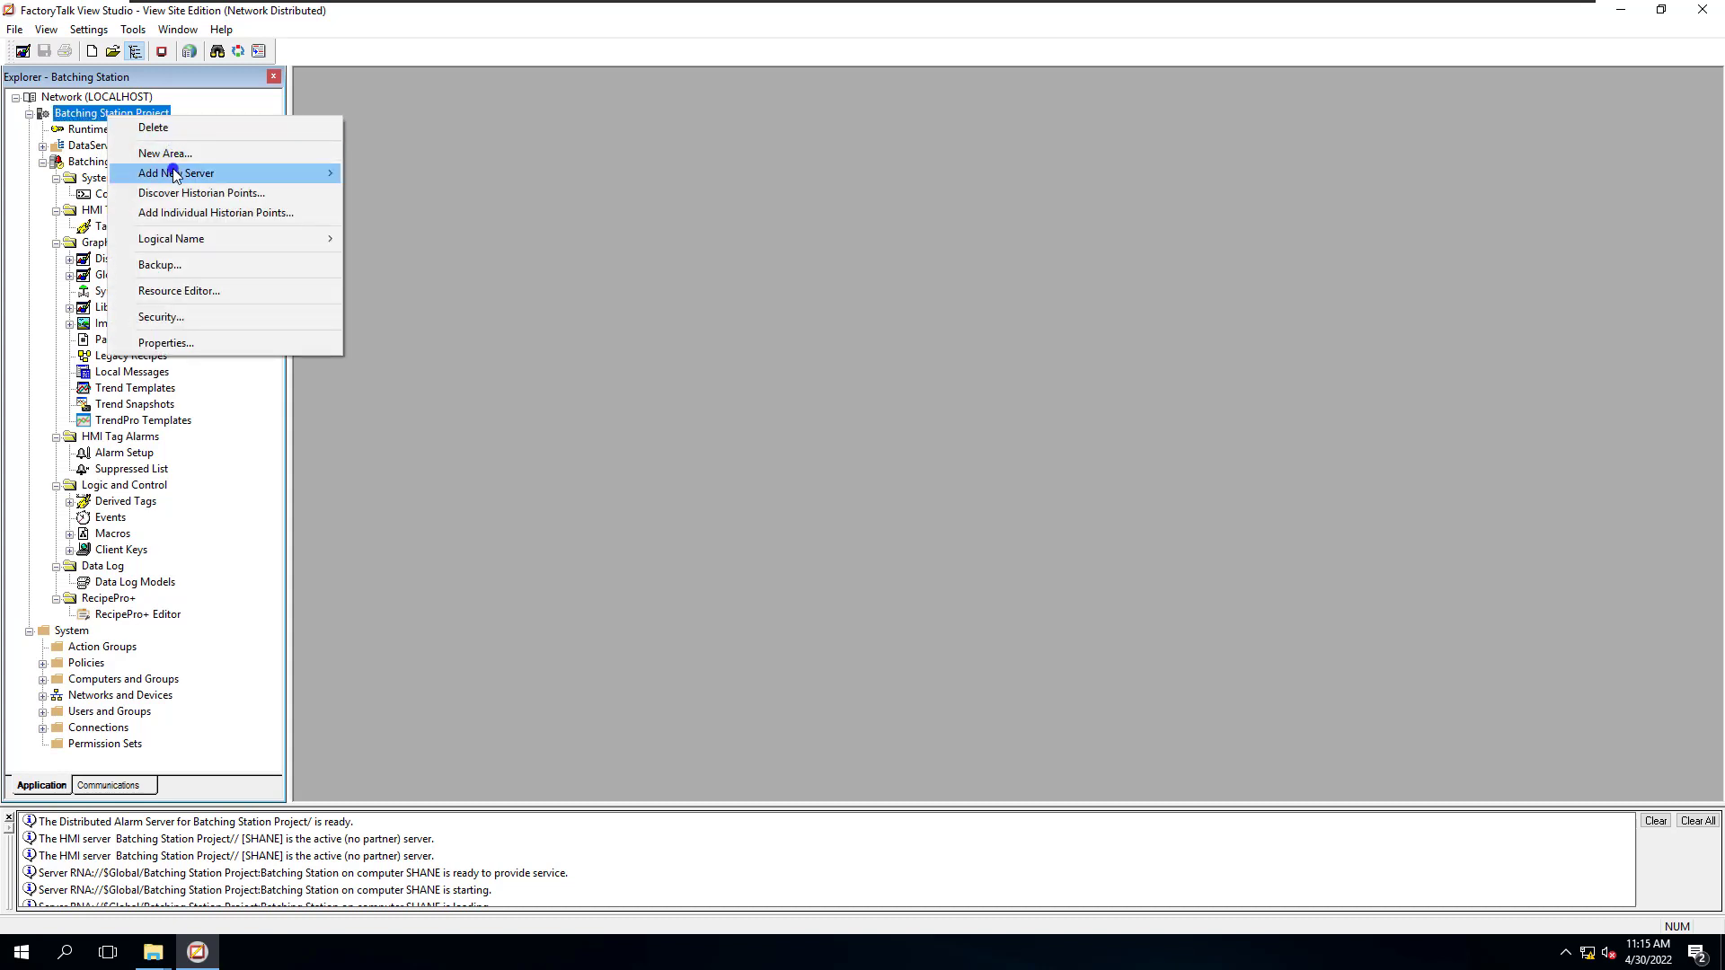
mouse_move(189, 174)
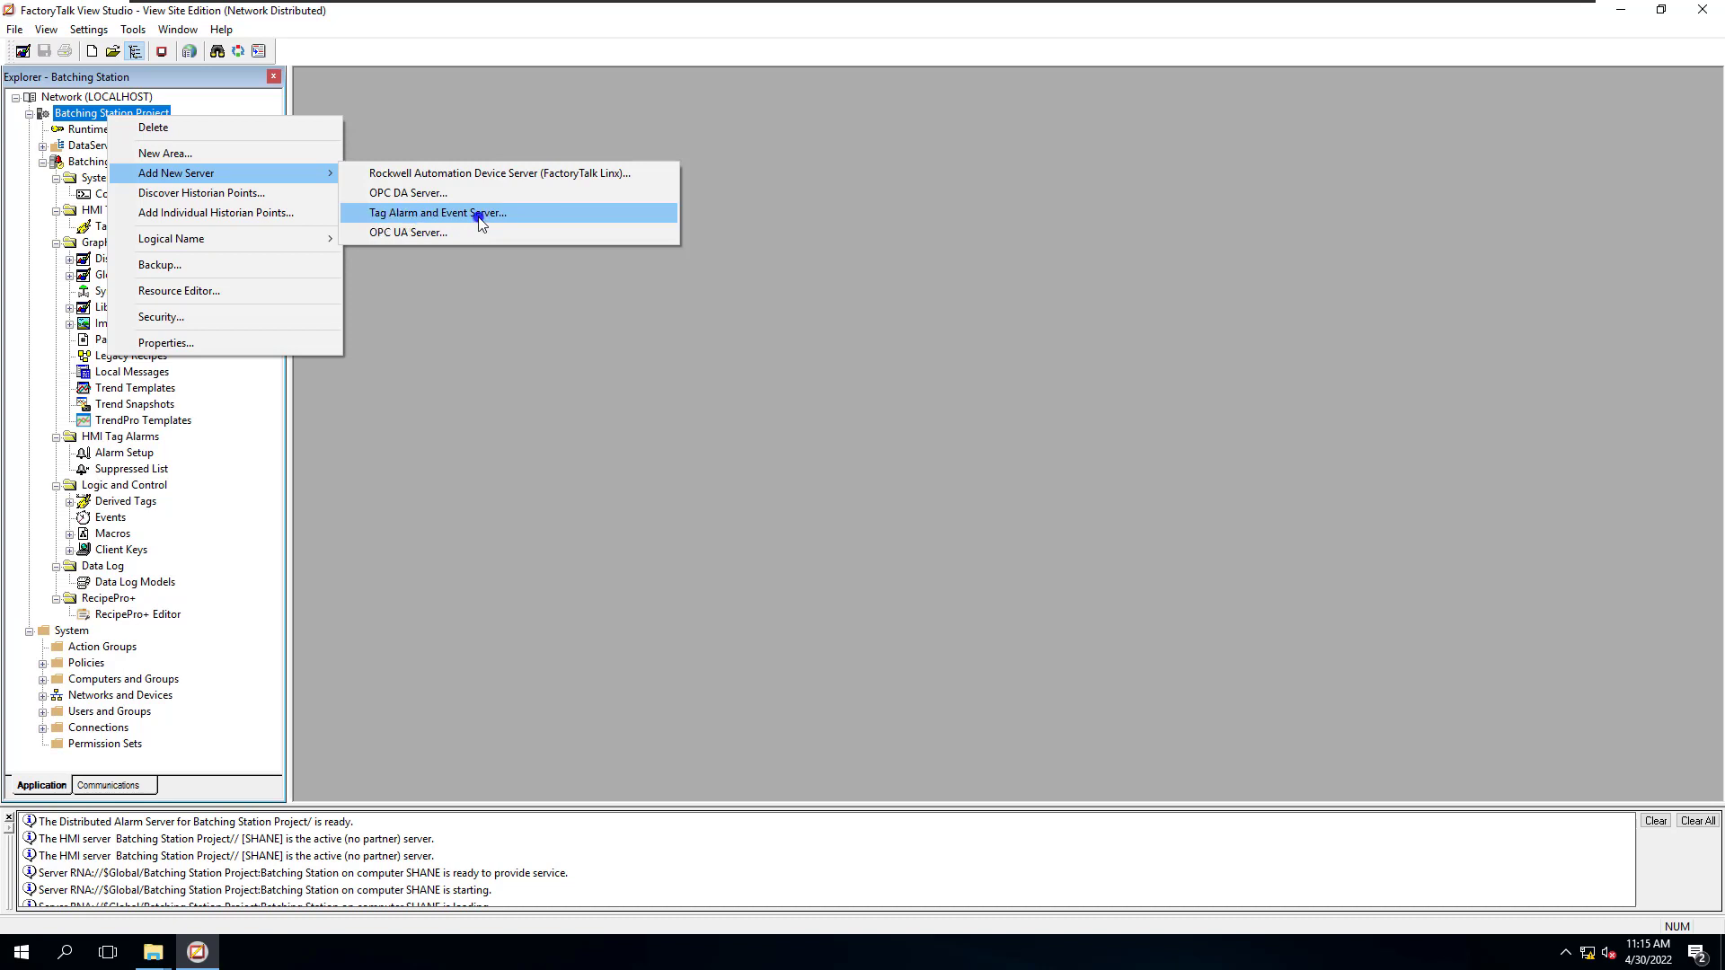
left_click(754, 390)
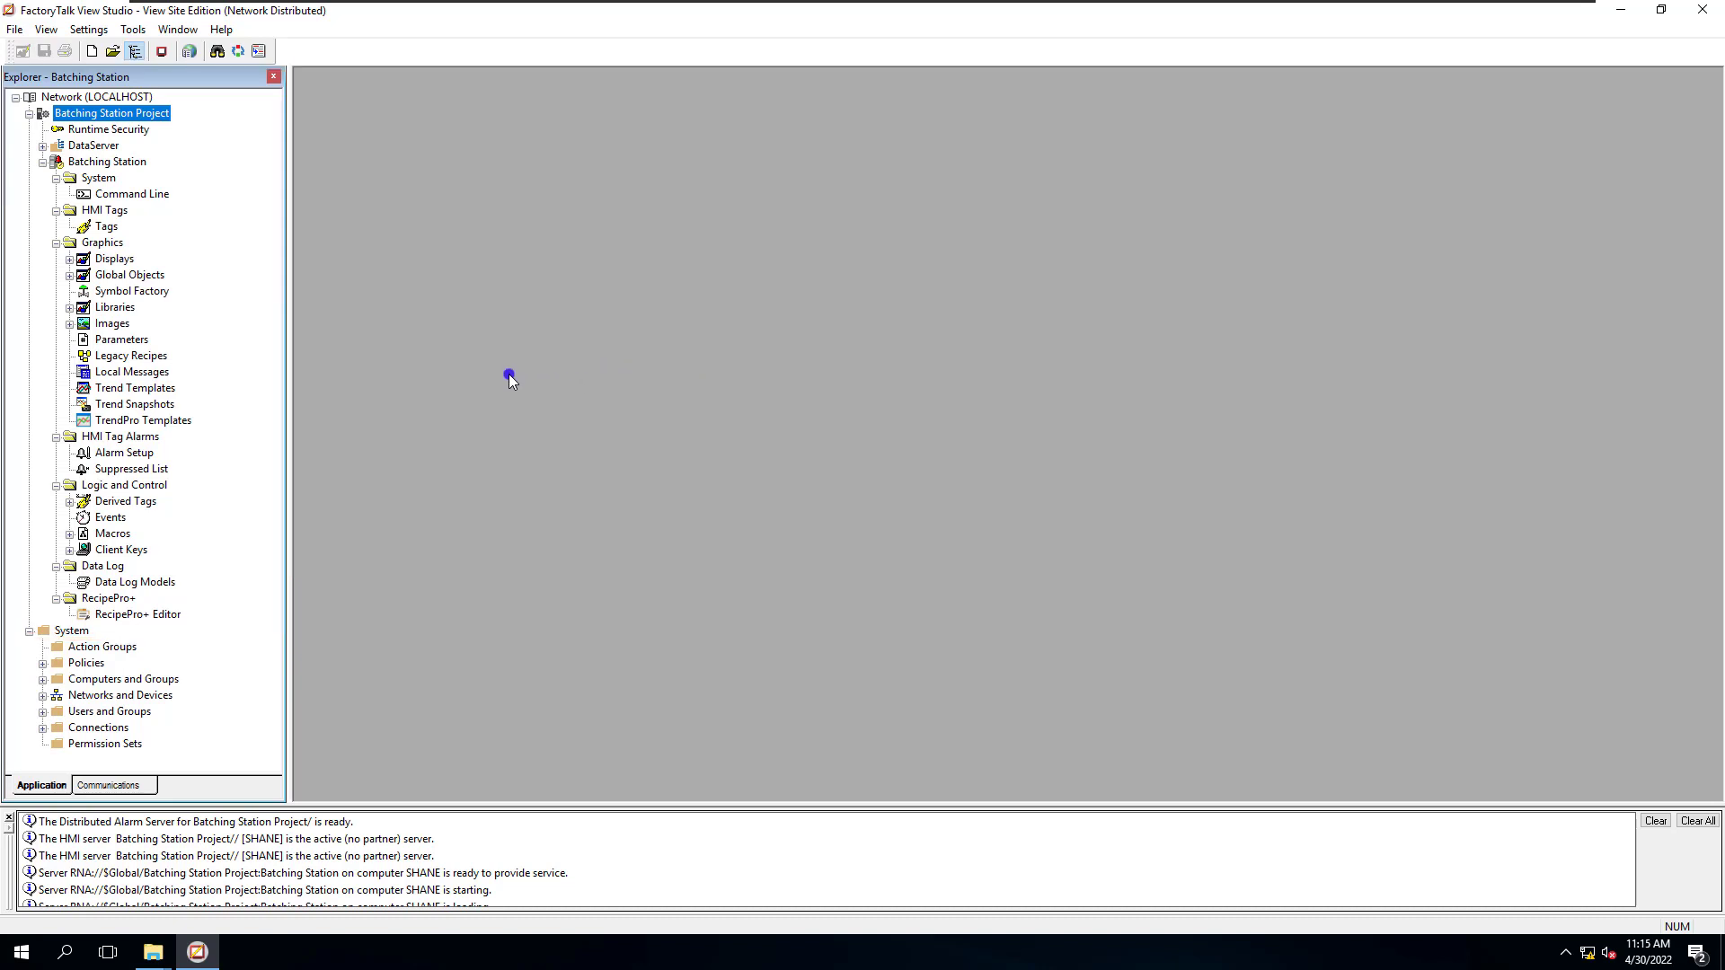
left_click(106, 227)
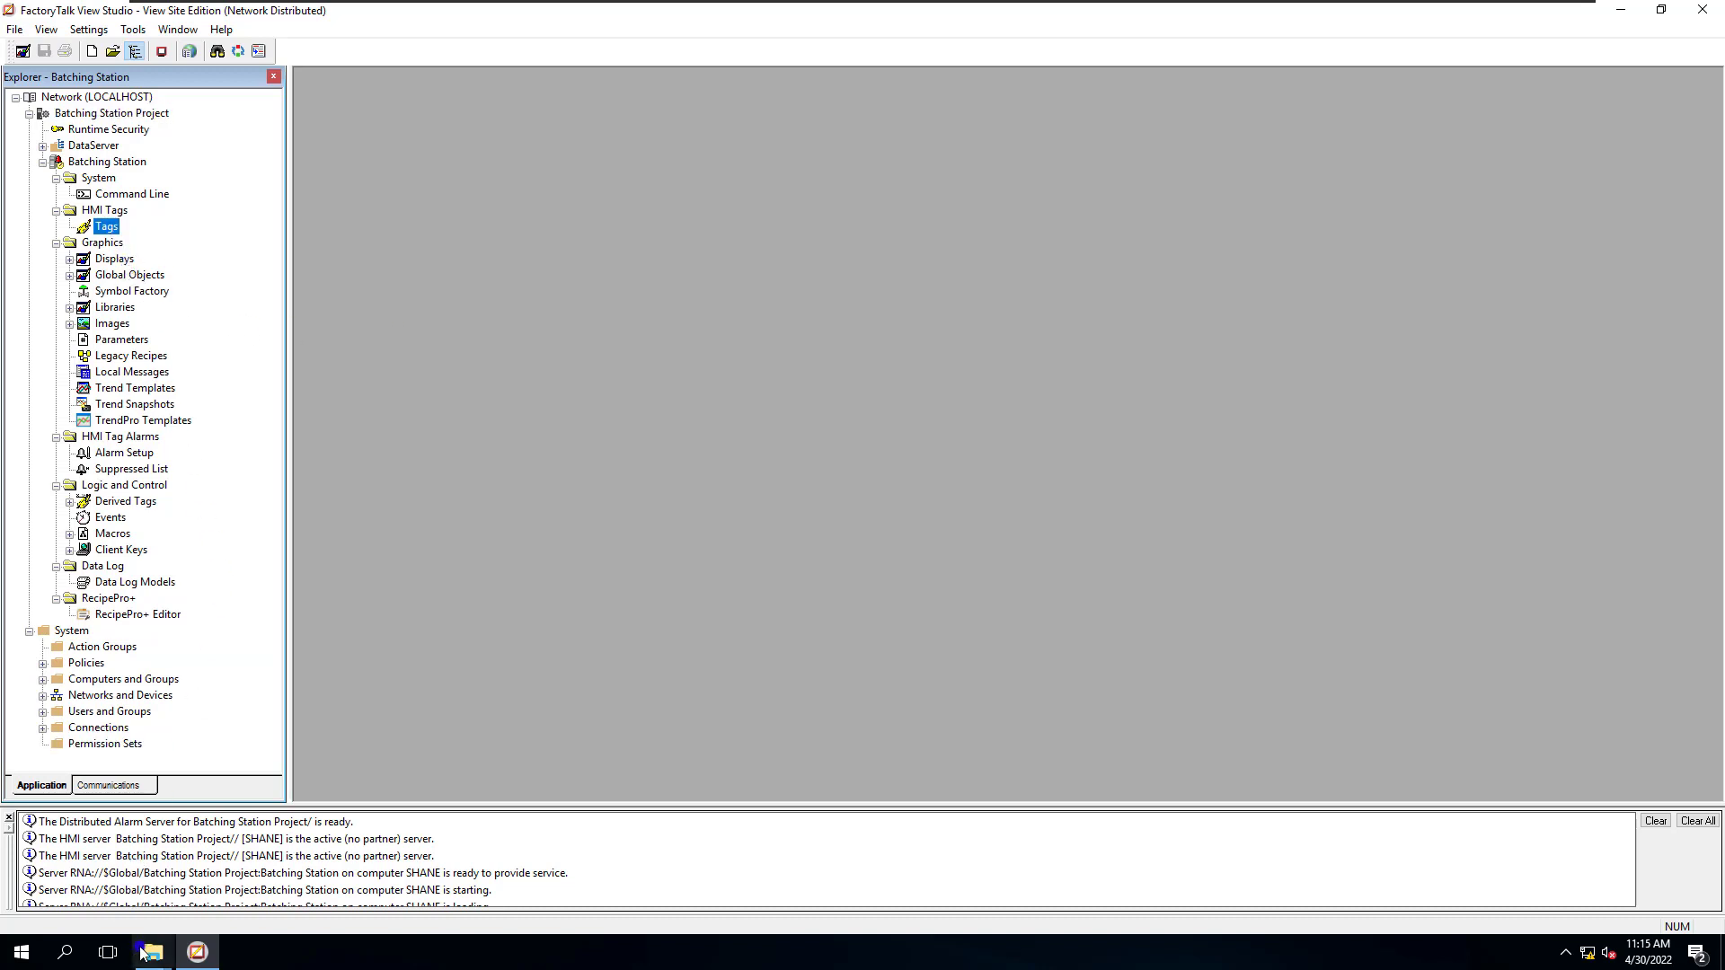
Switch to File Explorer, browse to Programs > Rockwell Software > FactoryTalk View > Tools, and launch FactoryTalk View Alarm Migration Tool
mouse_move(154, 958)
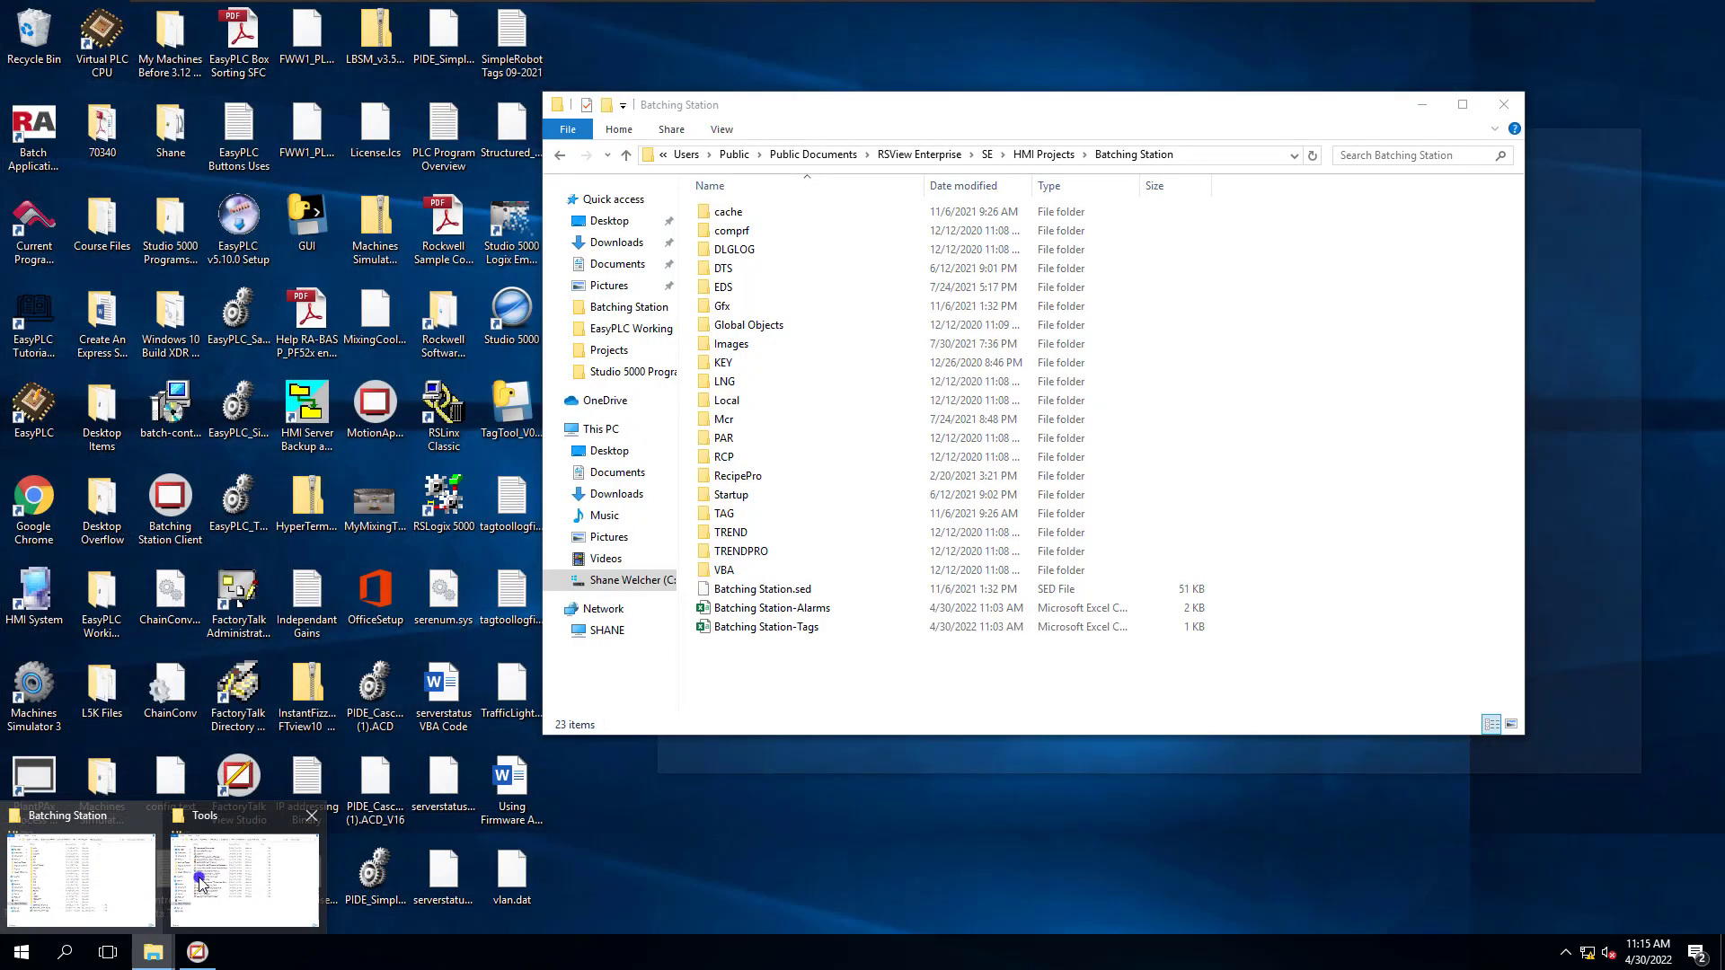
left_click(239, 866)
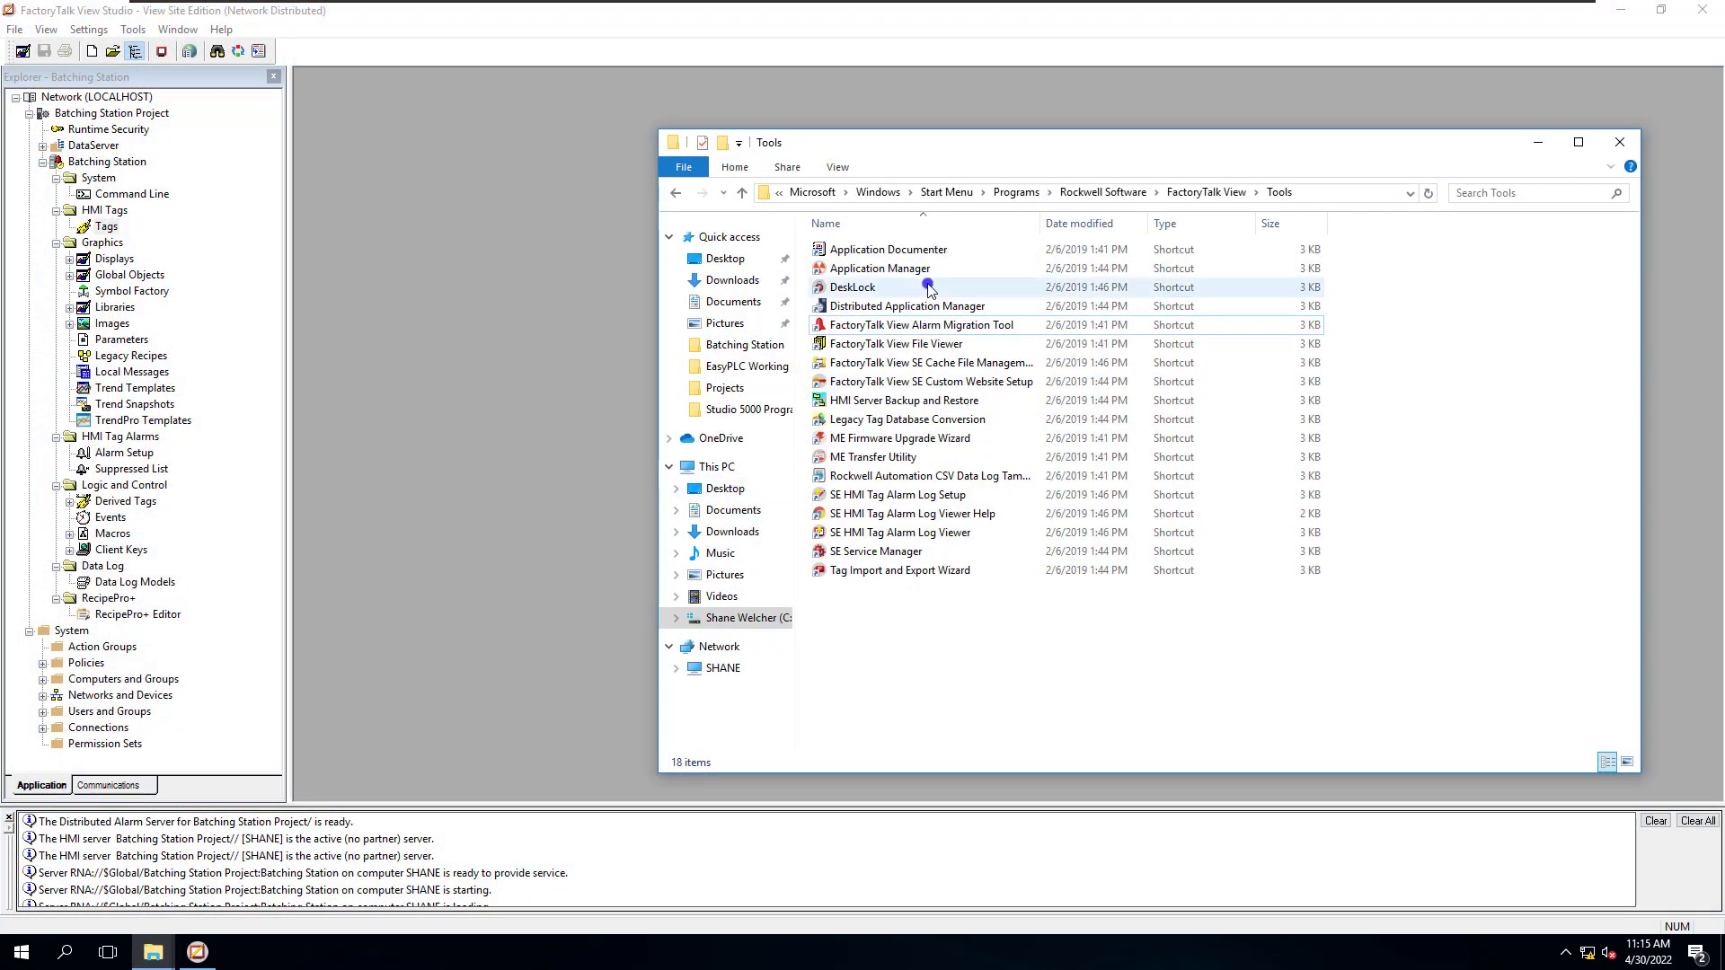
left_click(1016, 192)
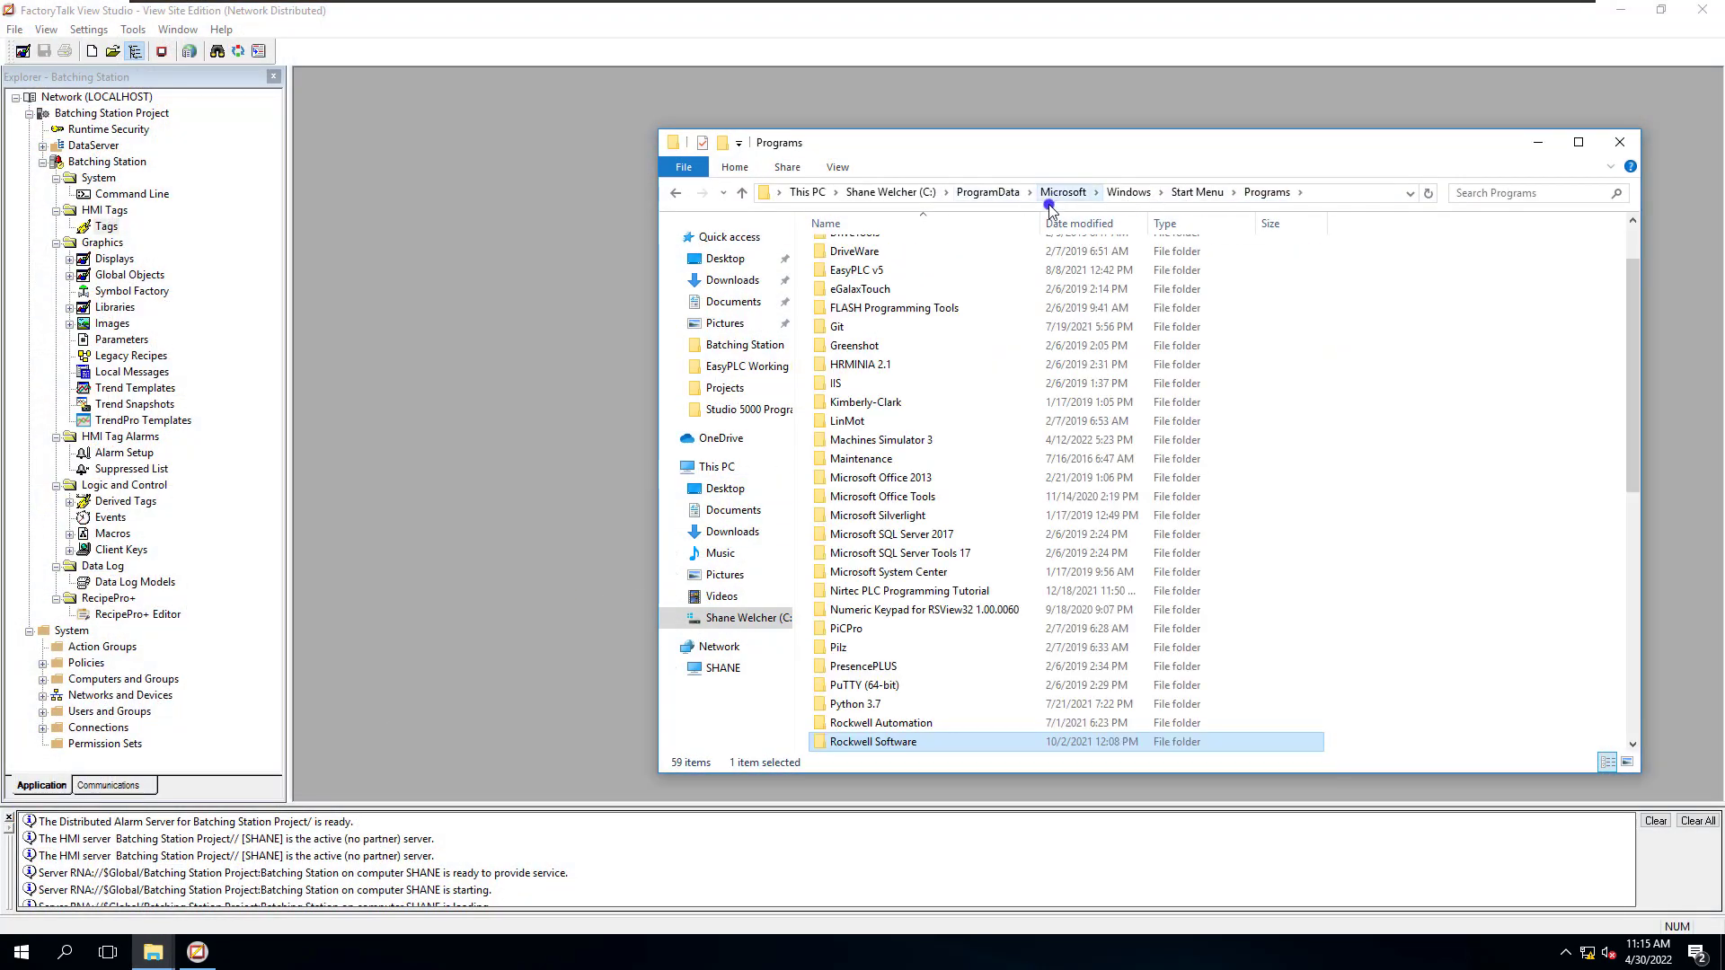
double_click(876, 751)
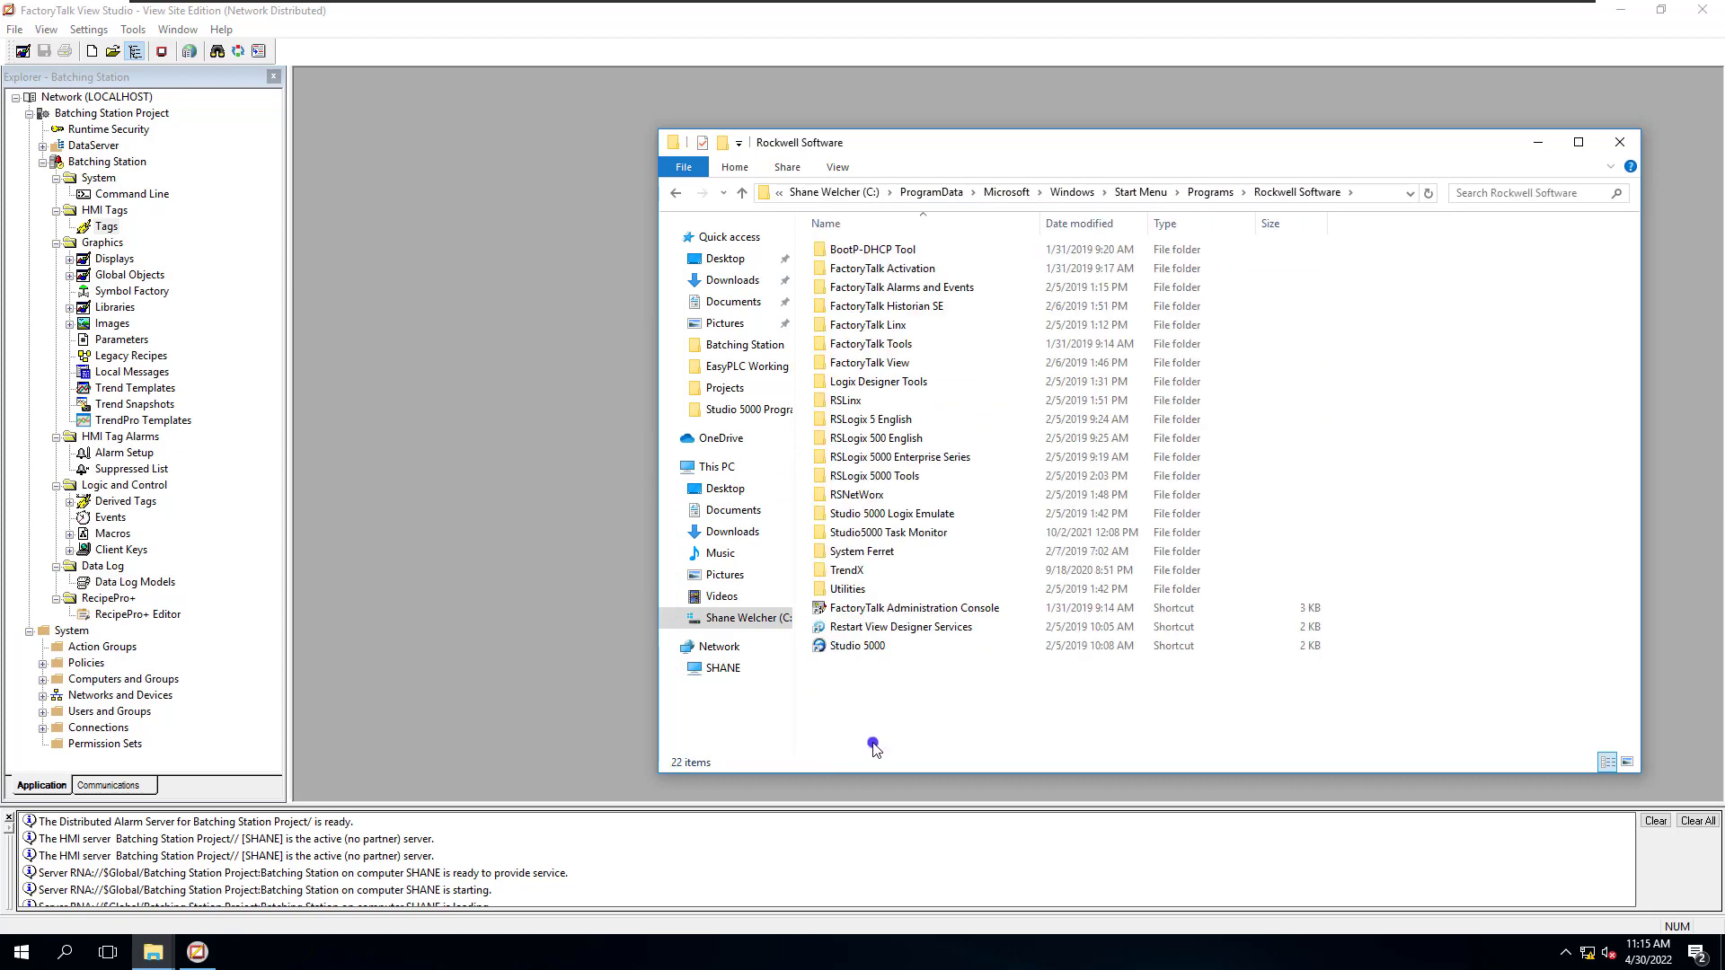
left_click(884, 364)
double_click(884, 365)
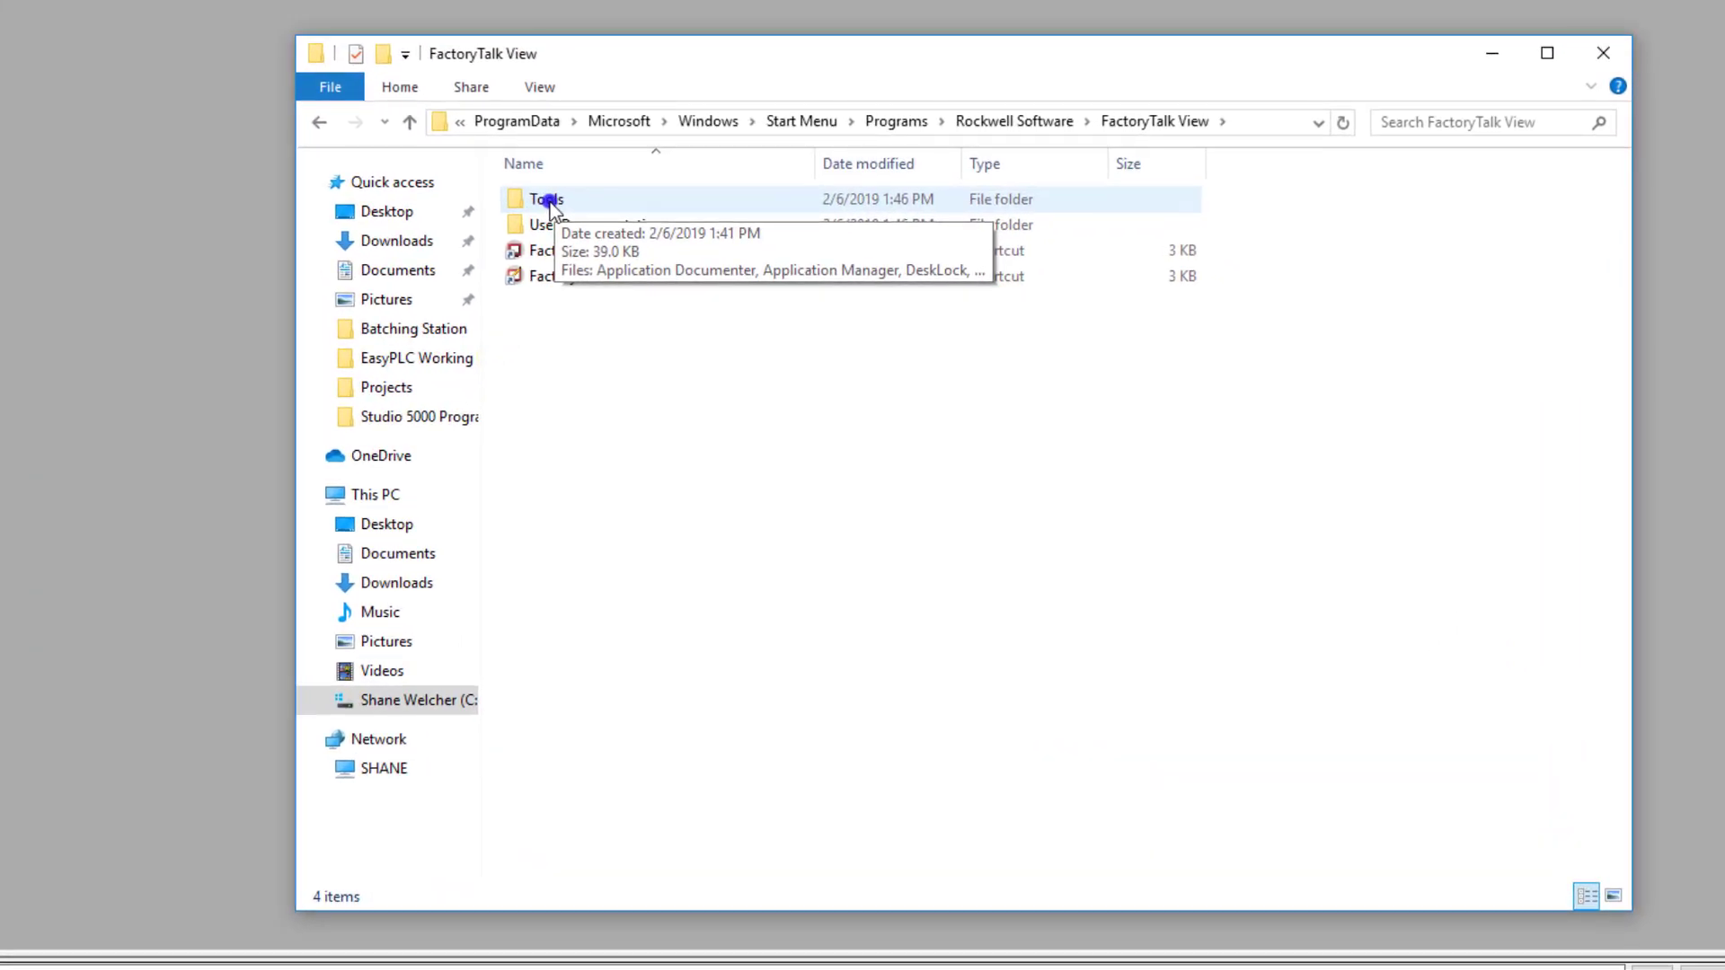
double_click(548, 200)
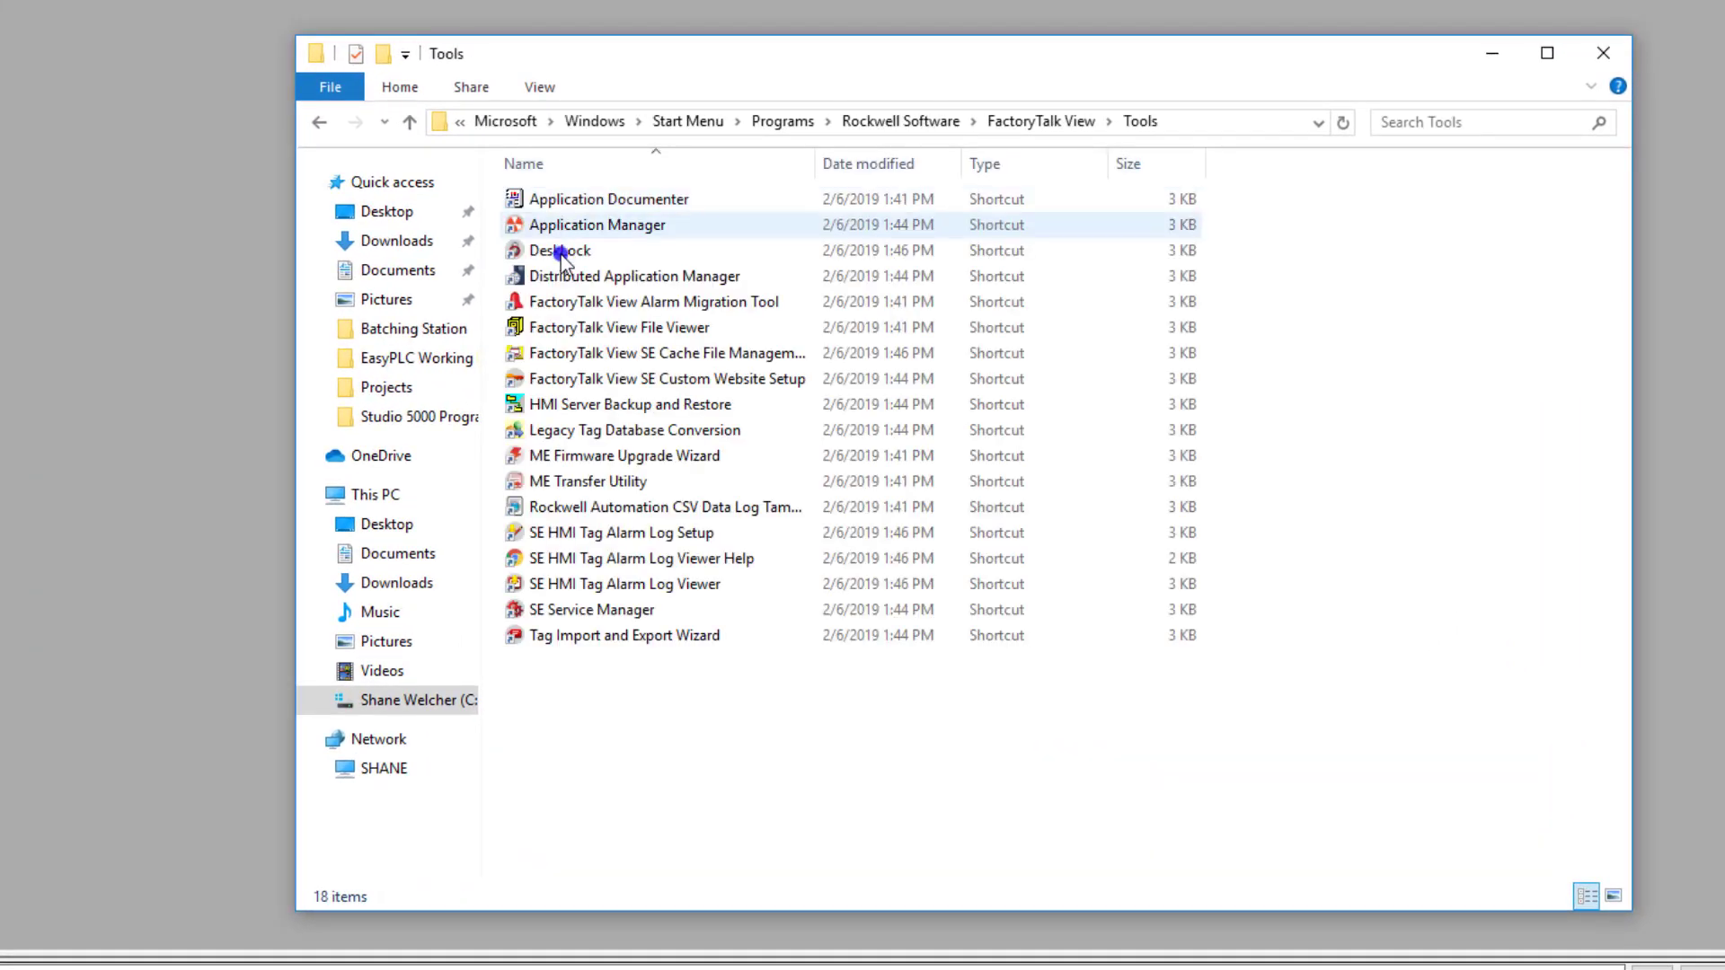
left_click(538, 306)
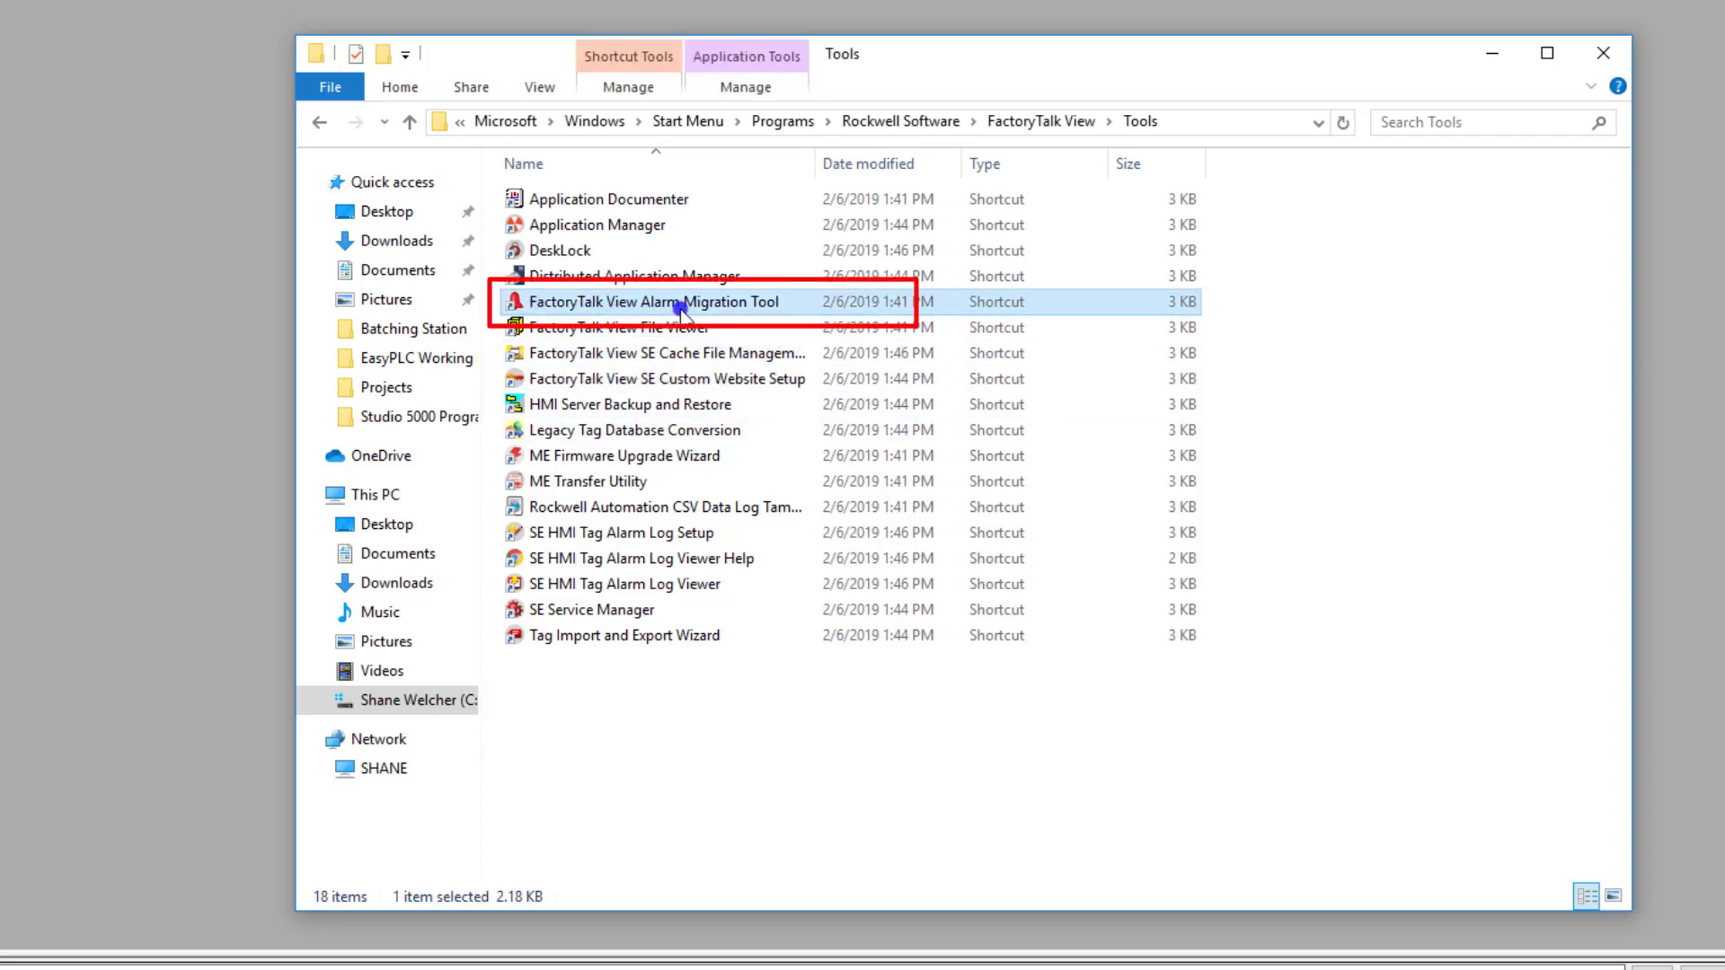
double_click(732, 306)
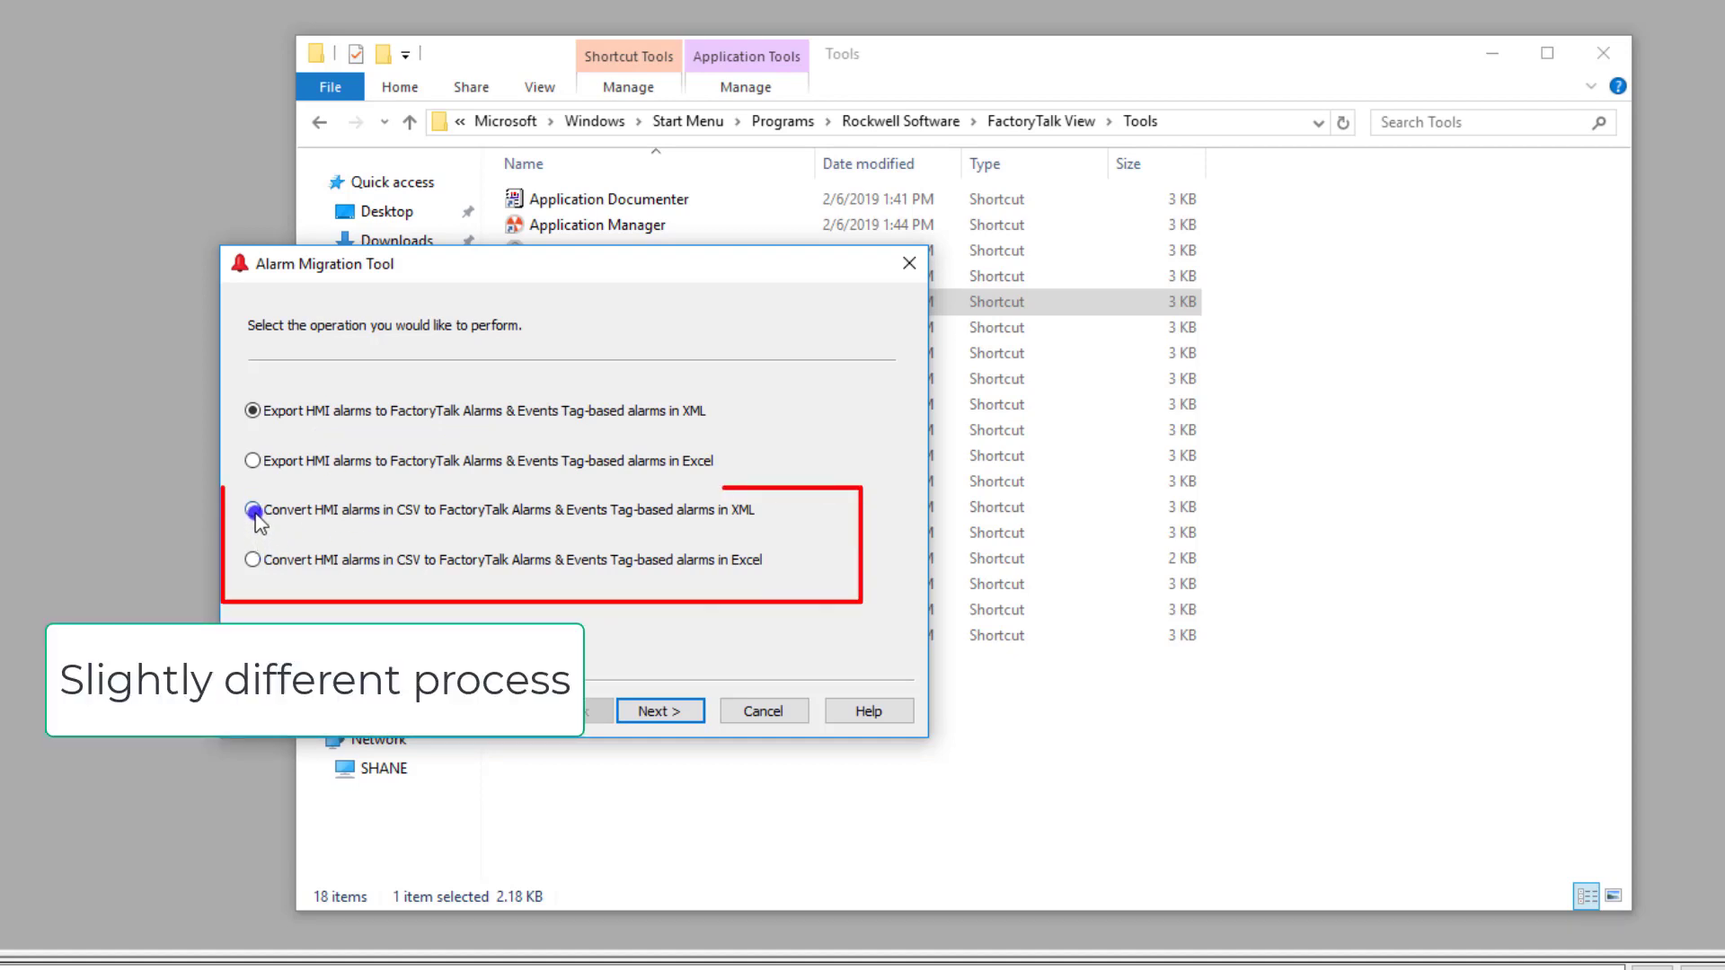
Choose the operation that exports HMI alarms to FactoryTalk Alarms & Events tag-based alarms in Excel and proceed to the file selection
left_click(252, 560)
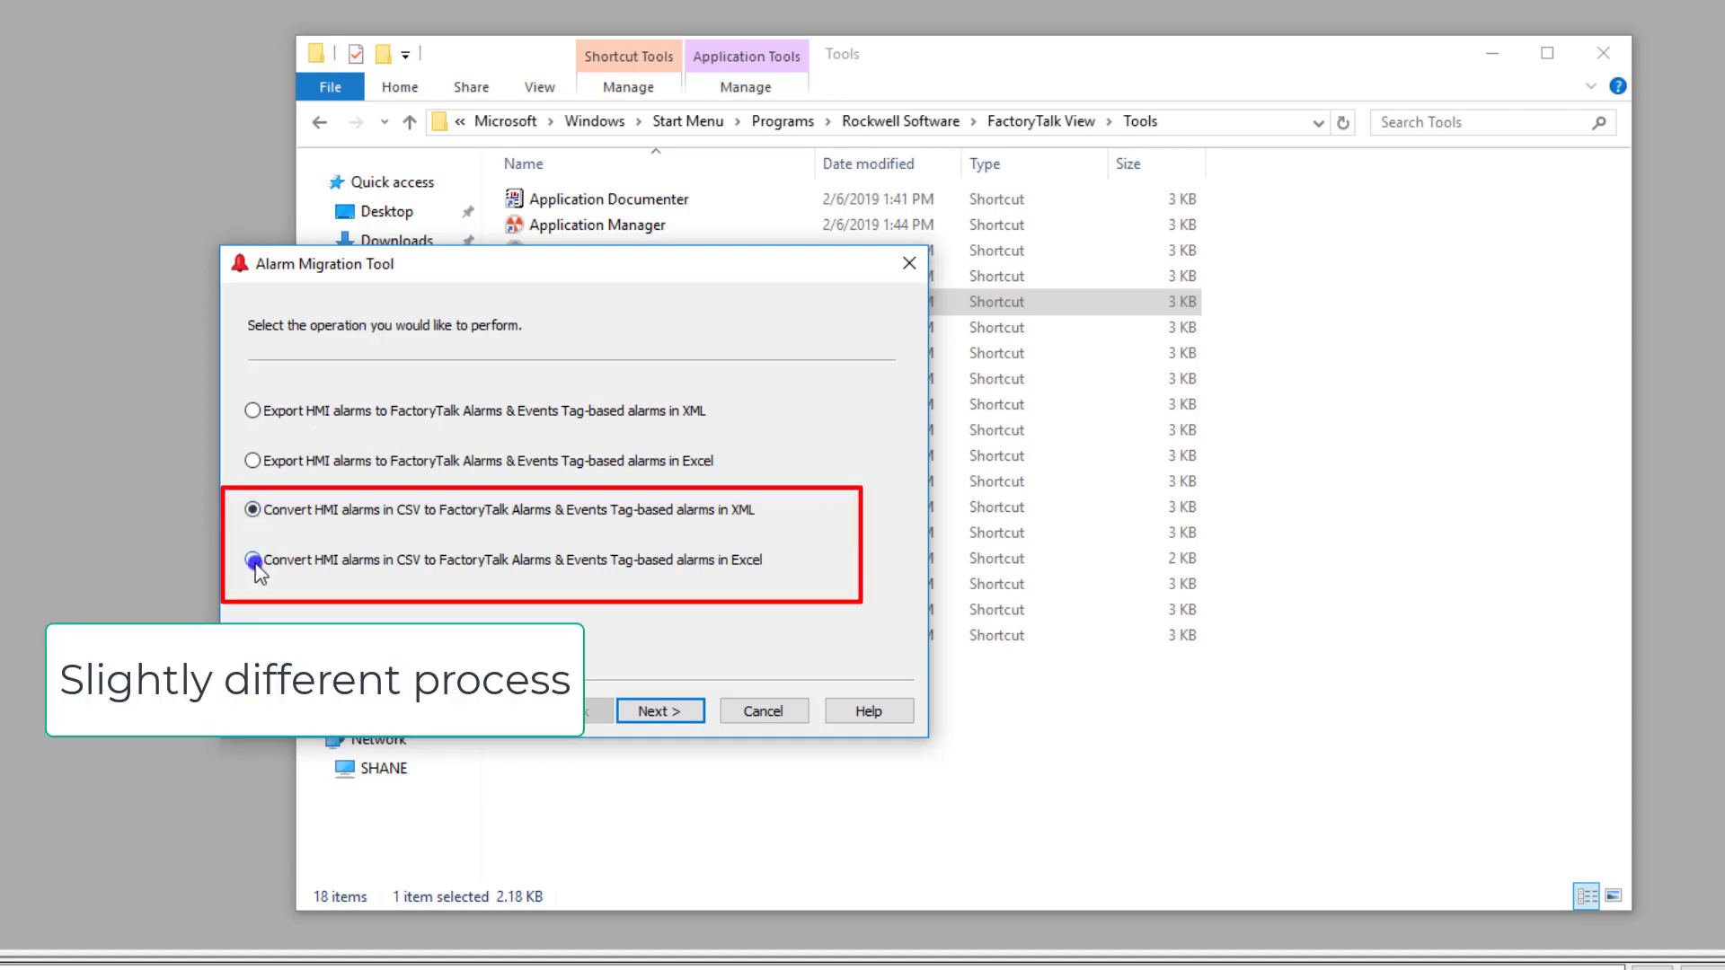
left_click(254, 412)
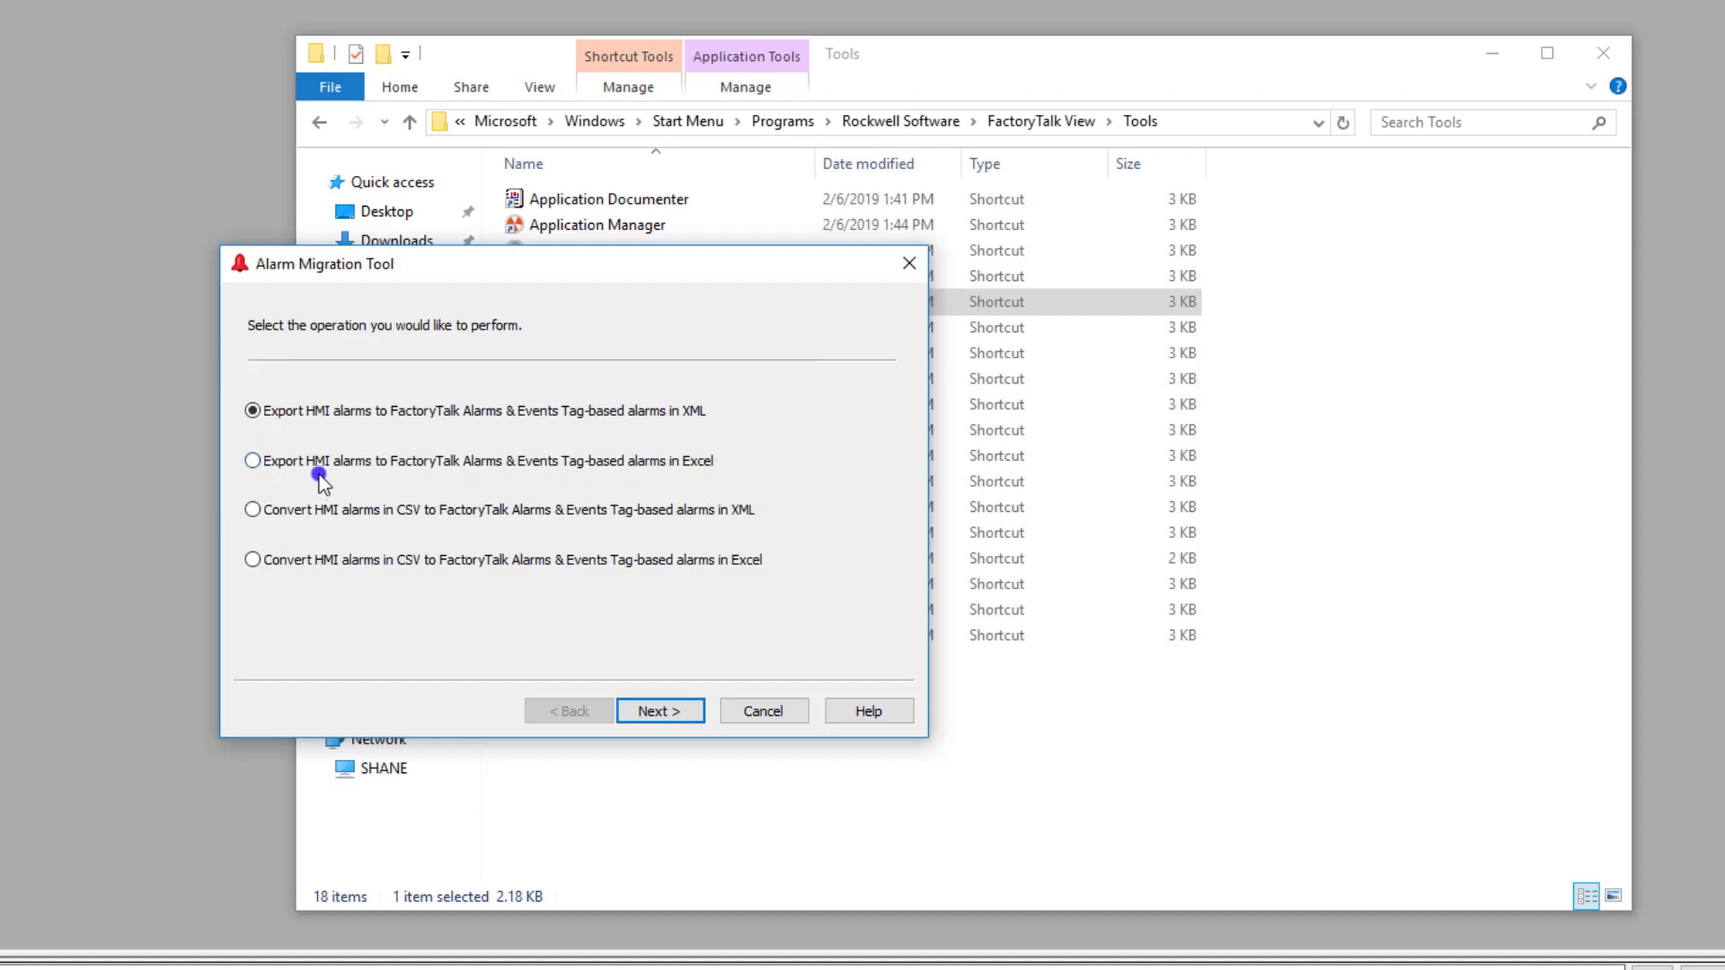
left_click(253, 462)
left_click(668, 712)
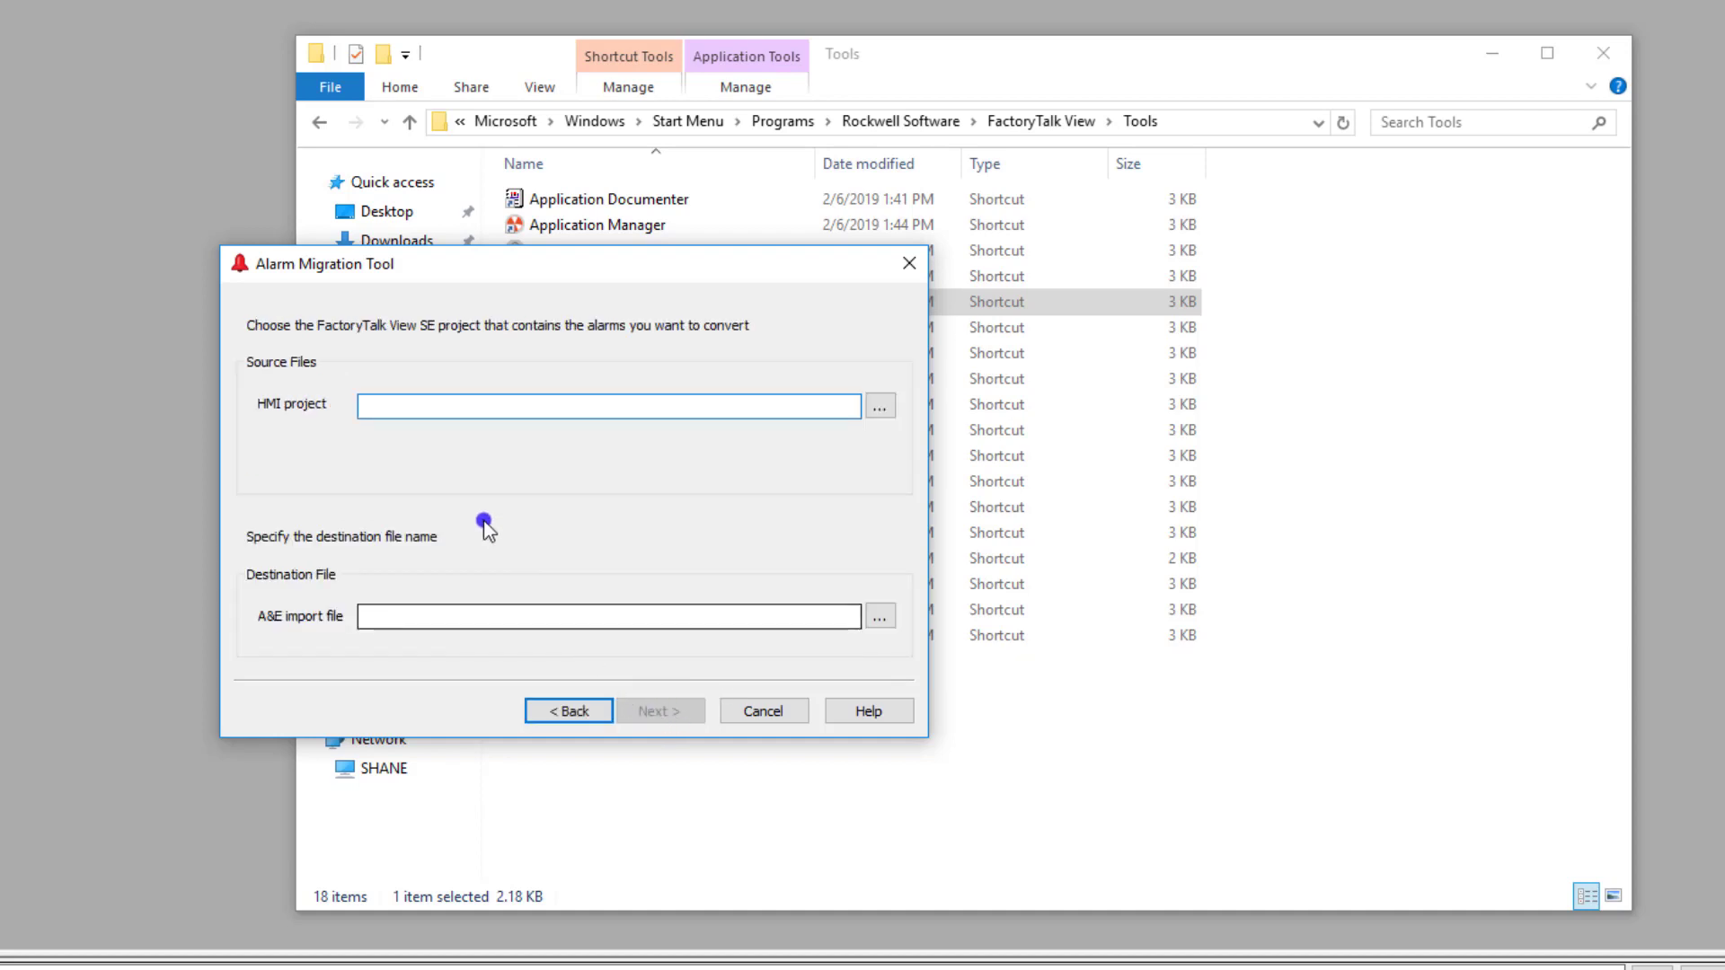
Set Batching Station.sed from the Batching Station folder as the source HMI project and check the full destination file path
left_click(881, 409)
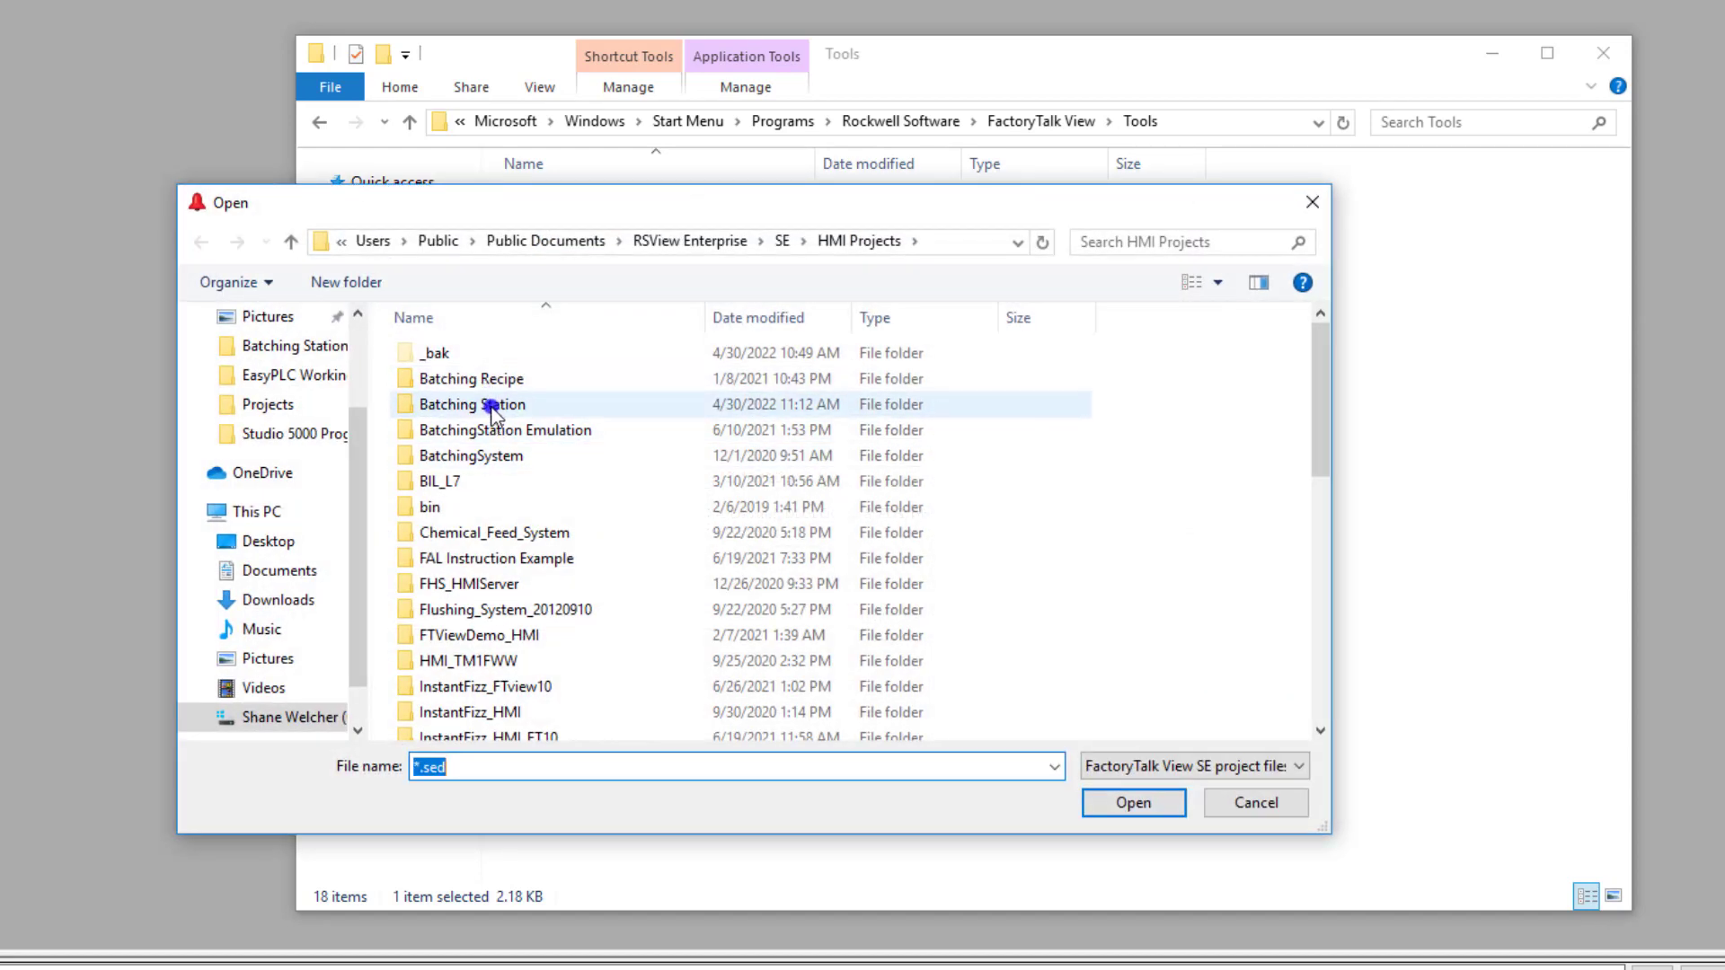
double_click(493, 411)
scroll(494, 503, "down", 2)
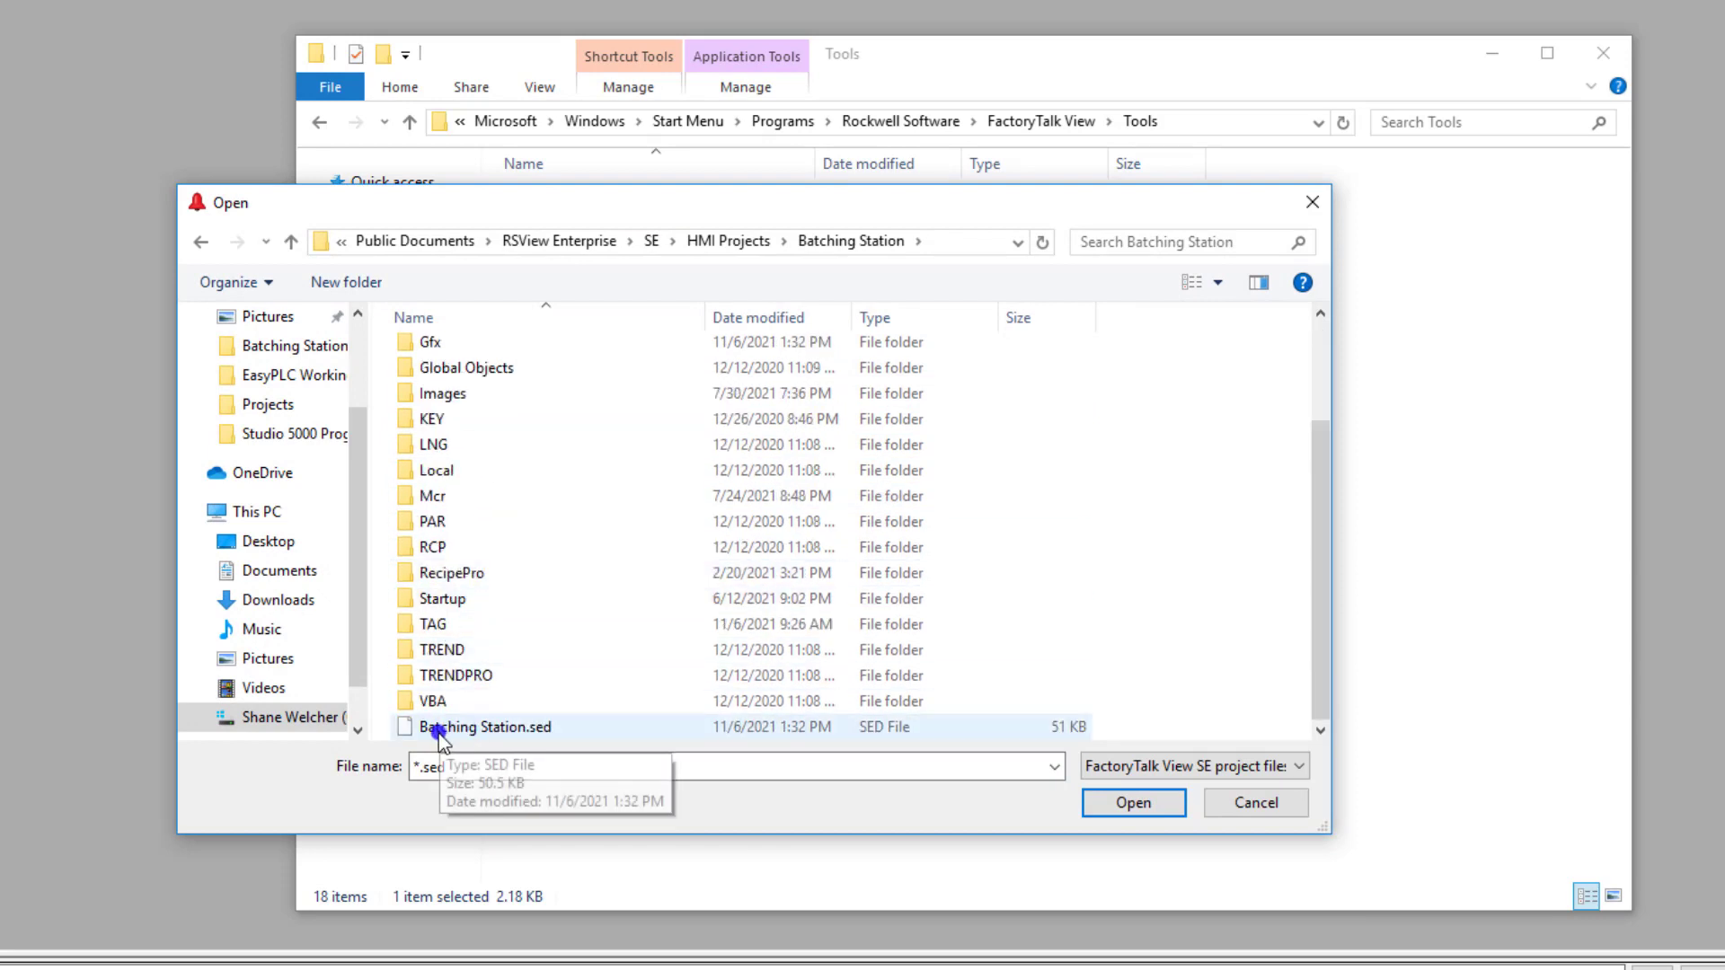
left_click(468, 729)
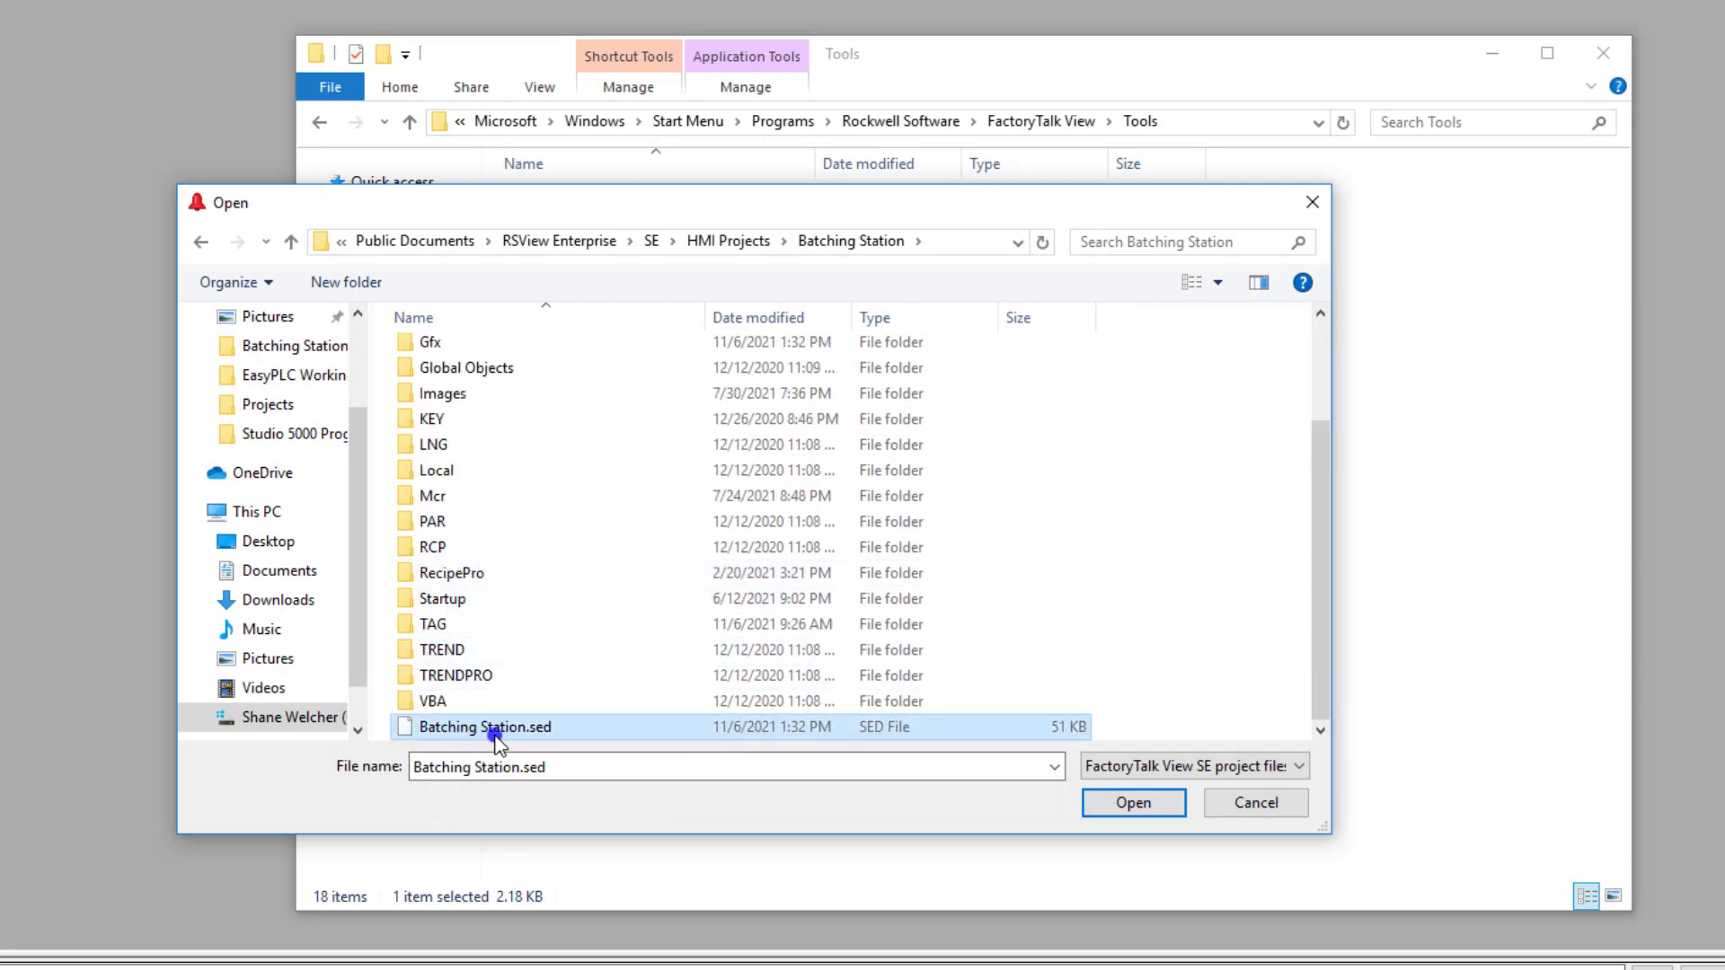
left_click(1131, 802)
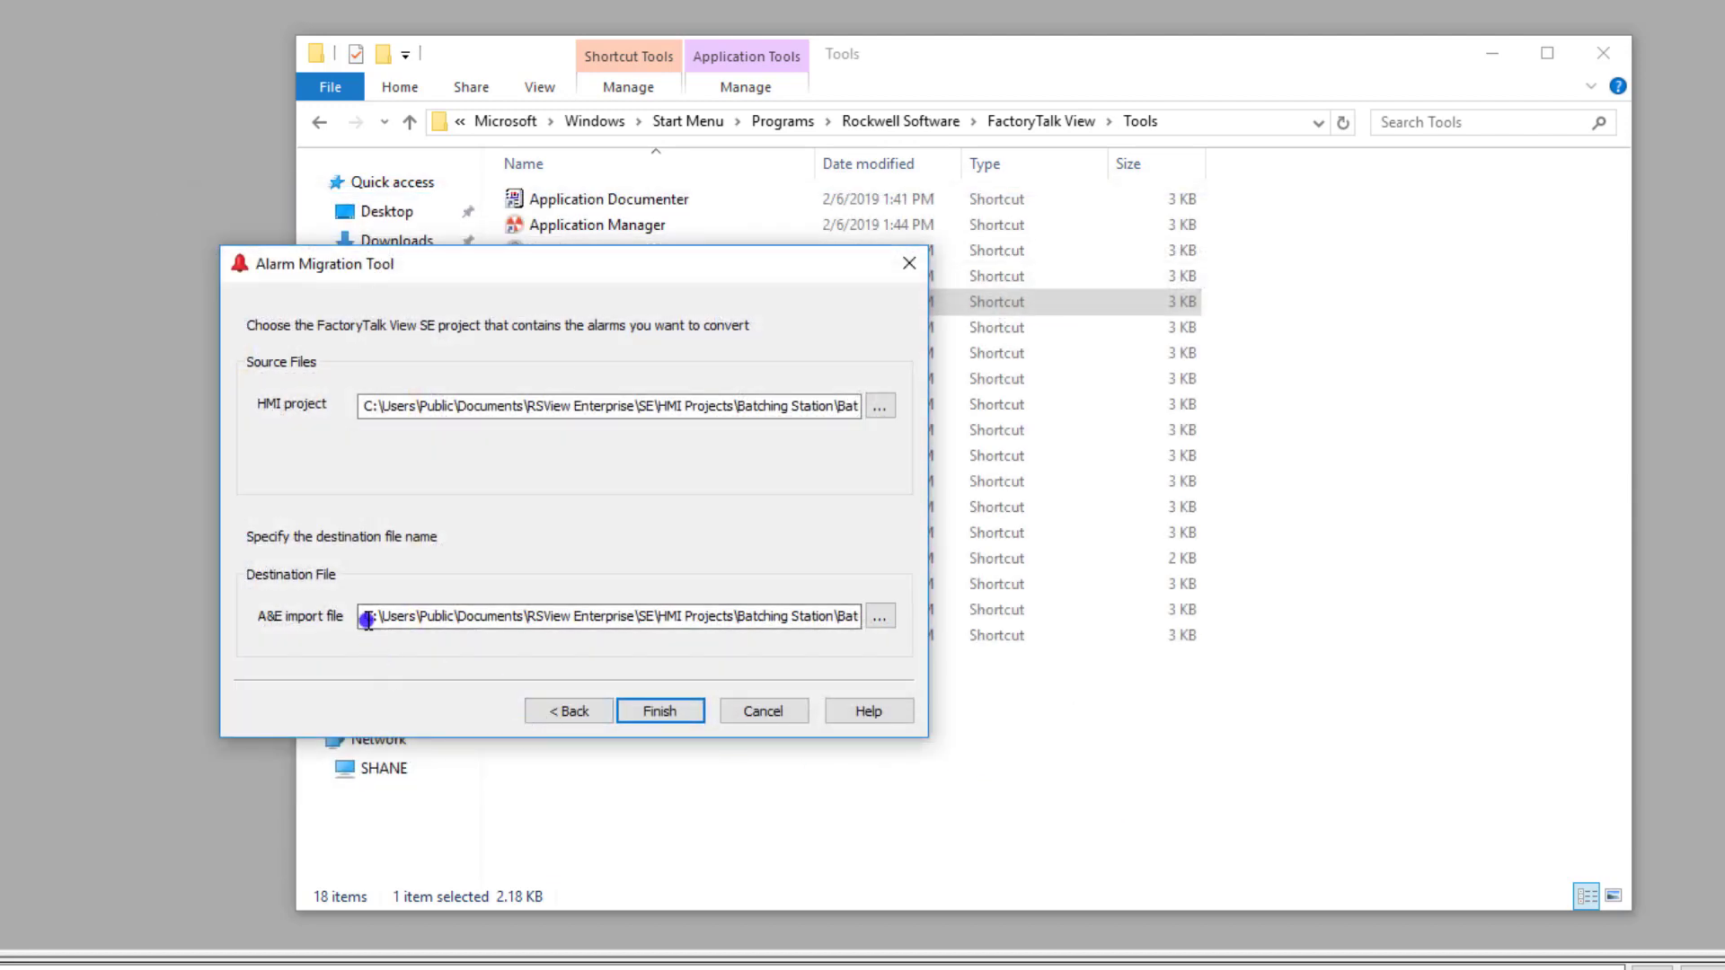
left_click_drag(359, 619, 879, 618)
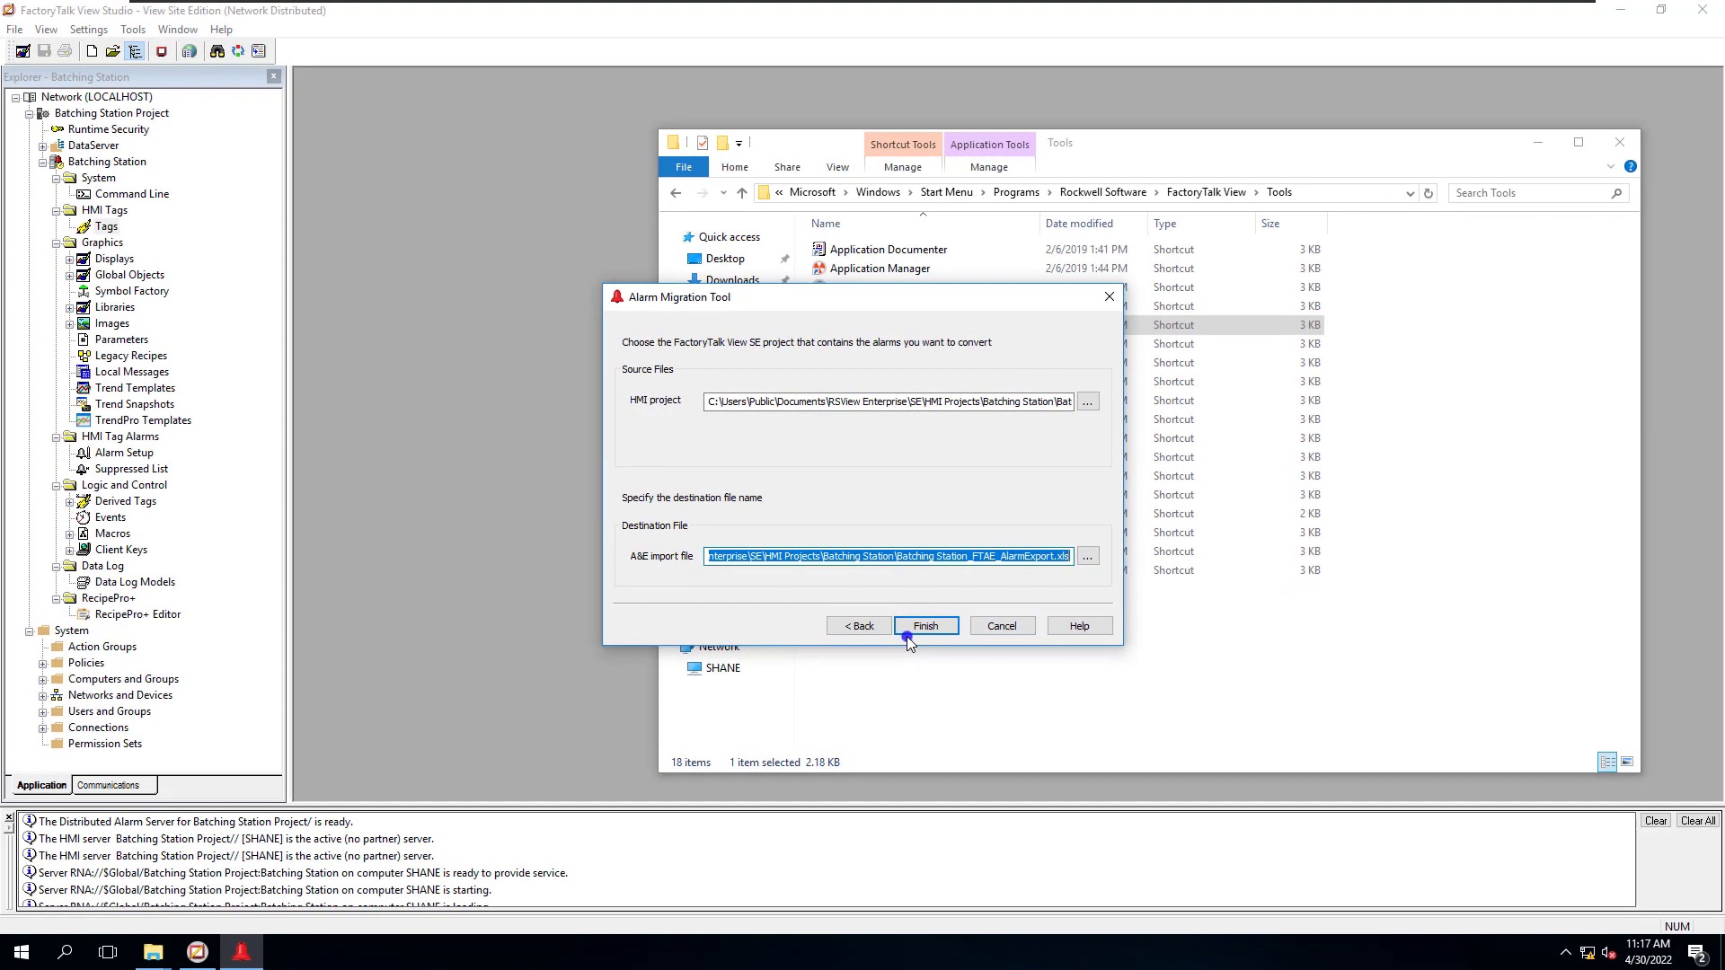
Bring up the Batching Station project folder and arrange it beside the Alarm Migration Tool so its file list stays visible
left_click(153, 952)
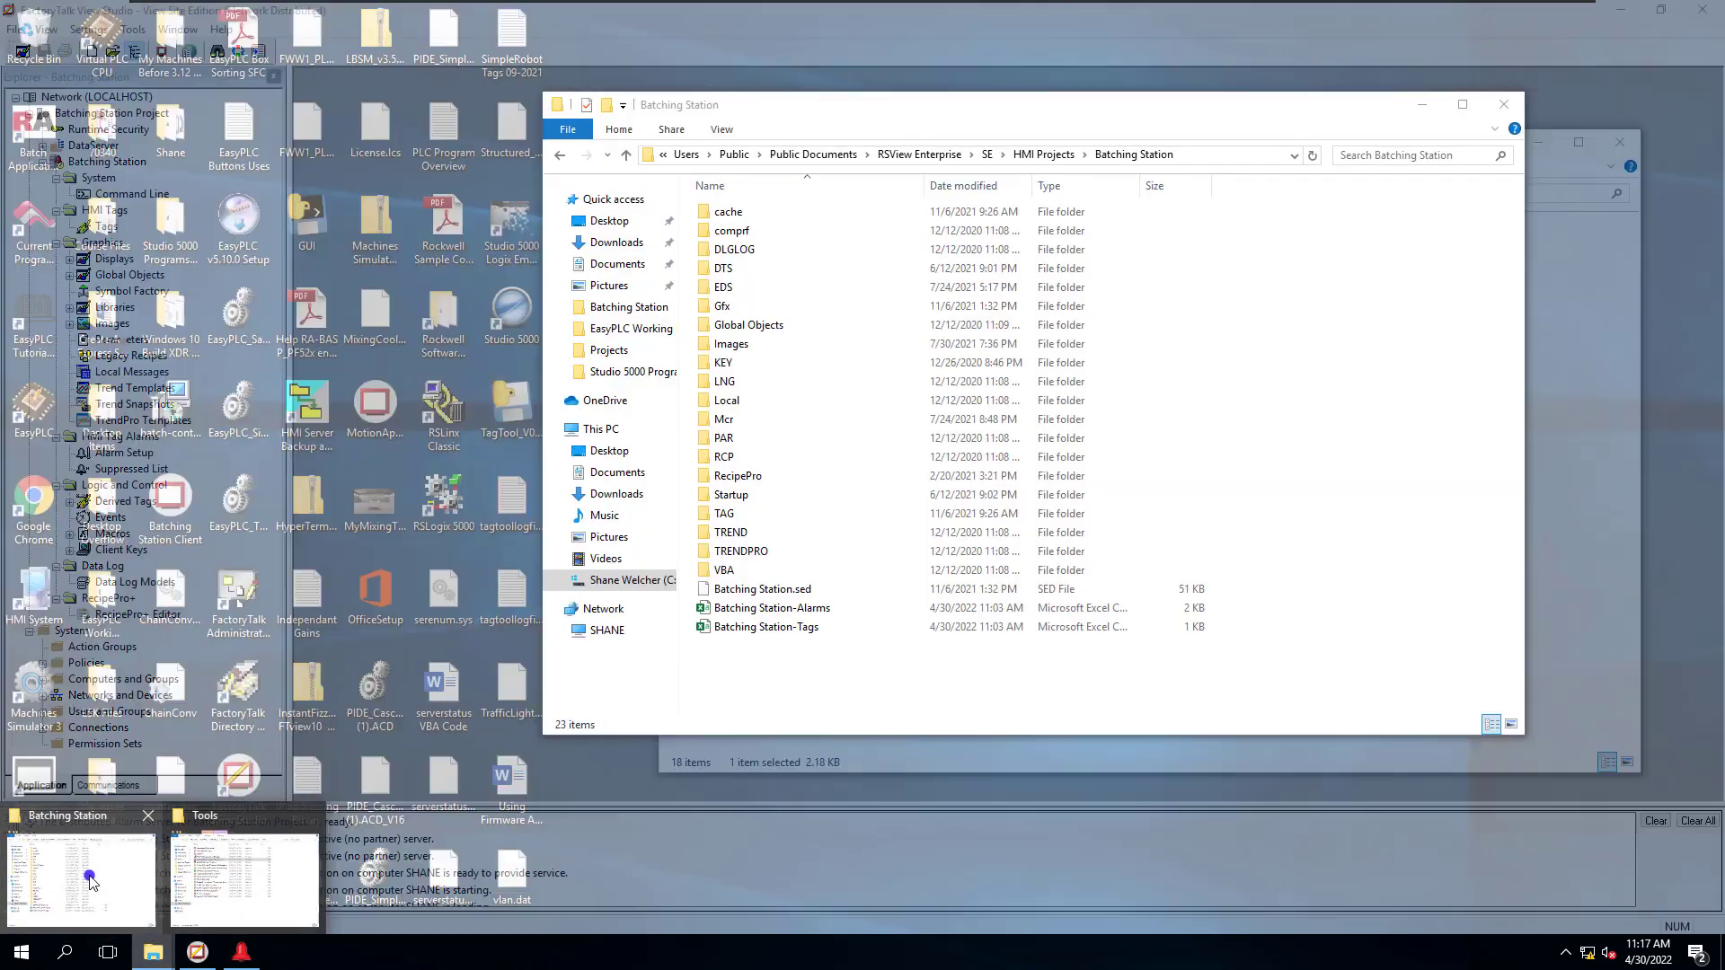
left_click(135, 879)
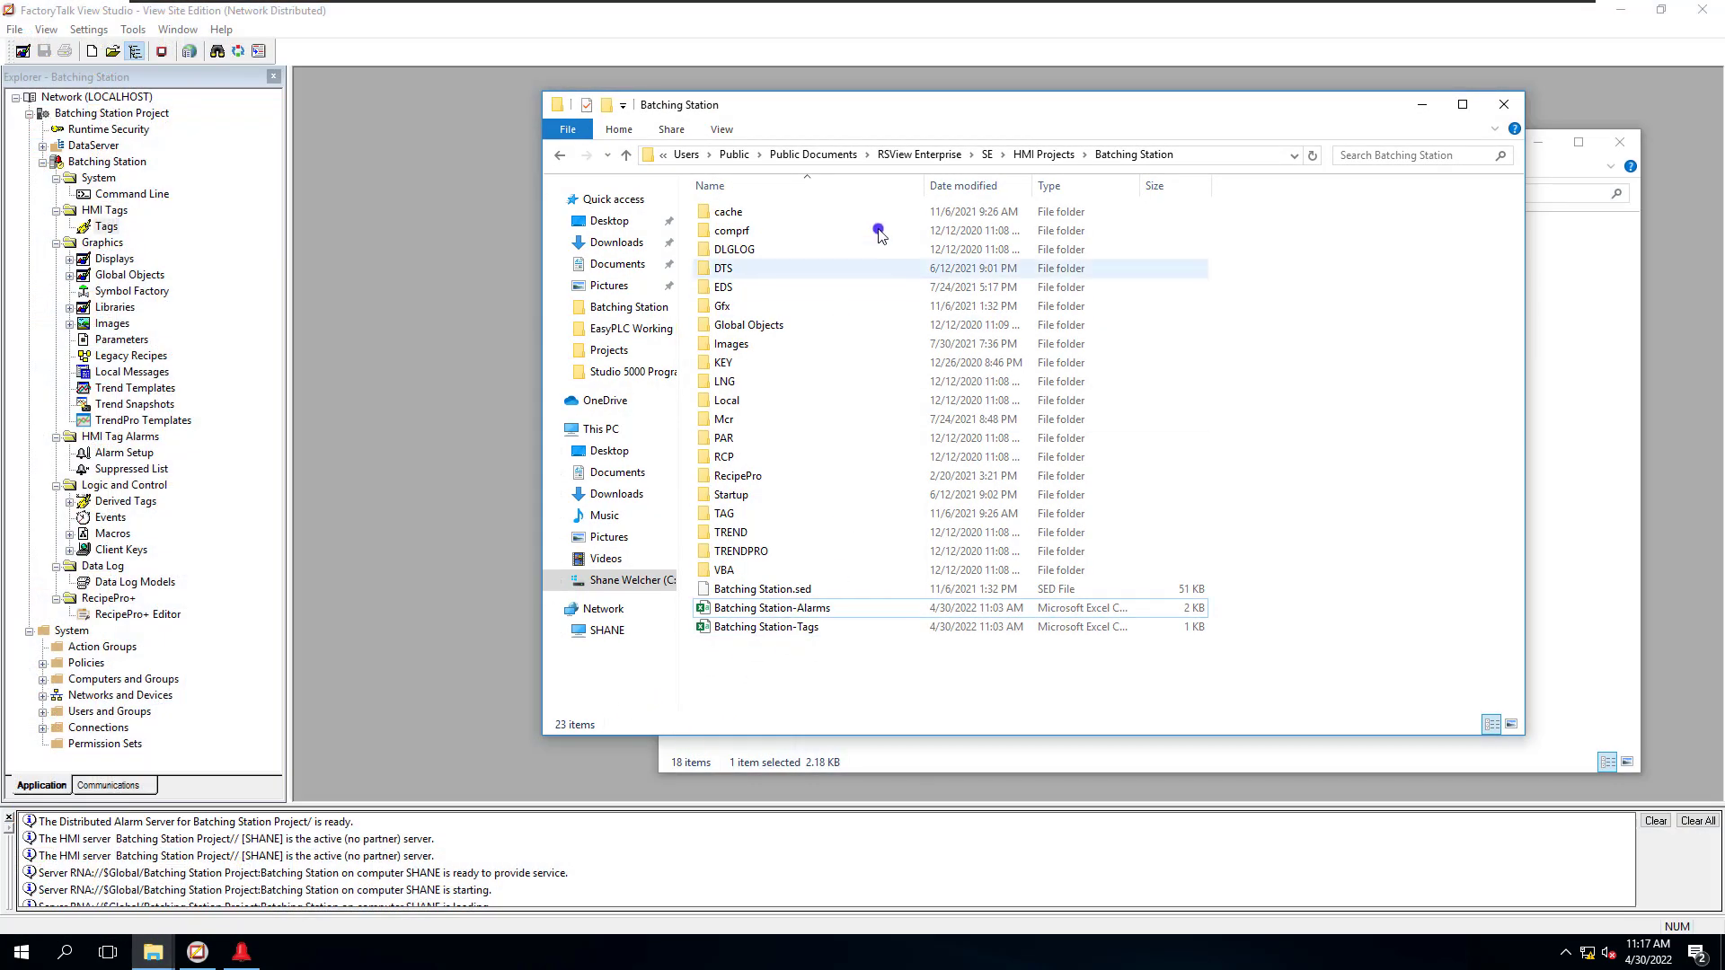
left_click(1197, 158)
left_click_drag(1153, 112, 890, 124)
left_click(240, 953)
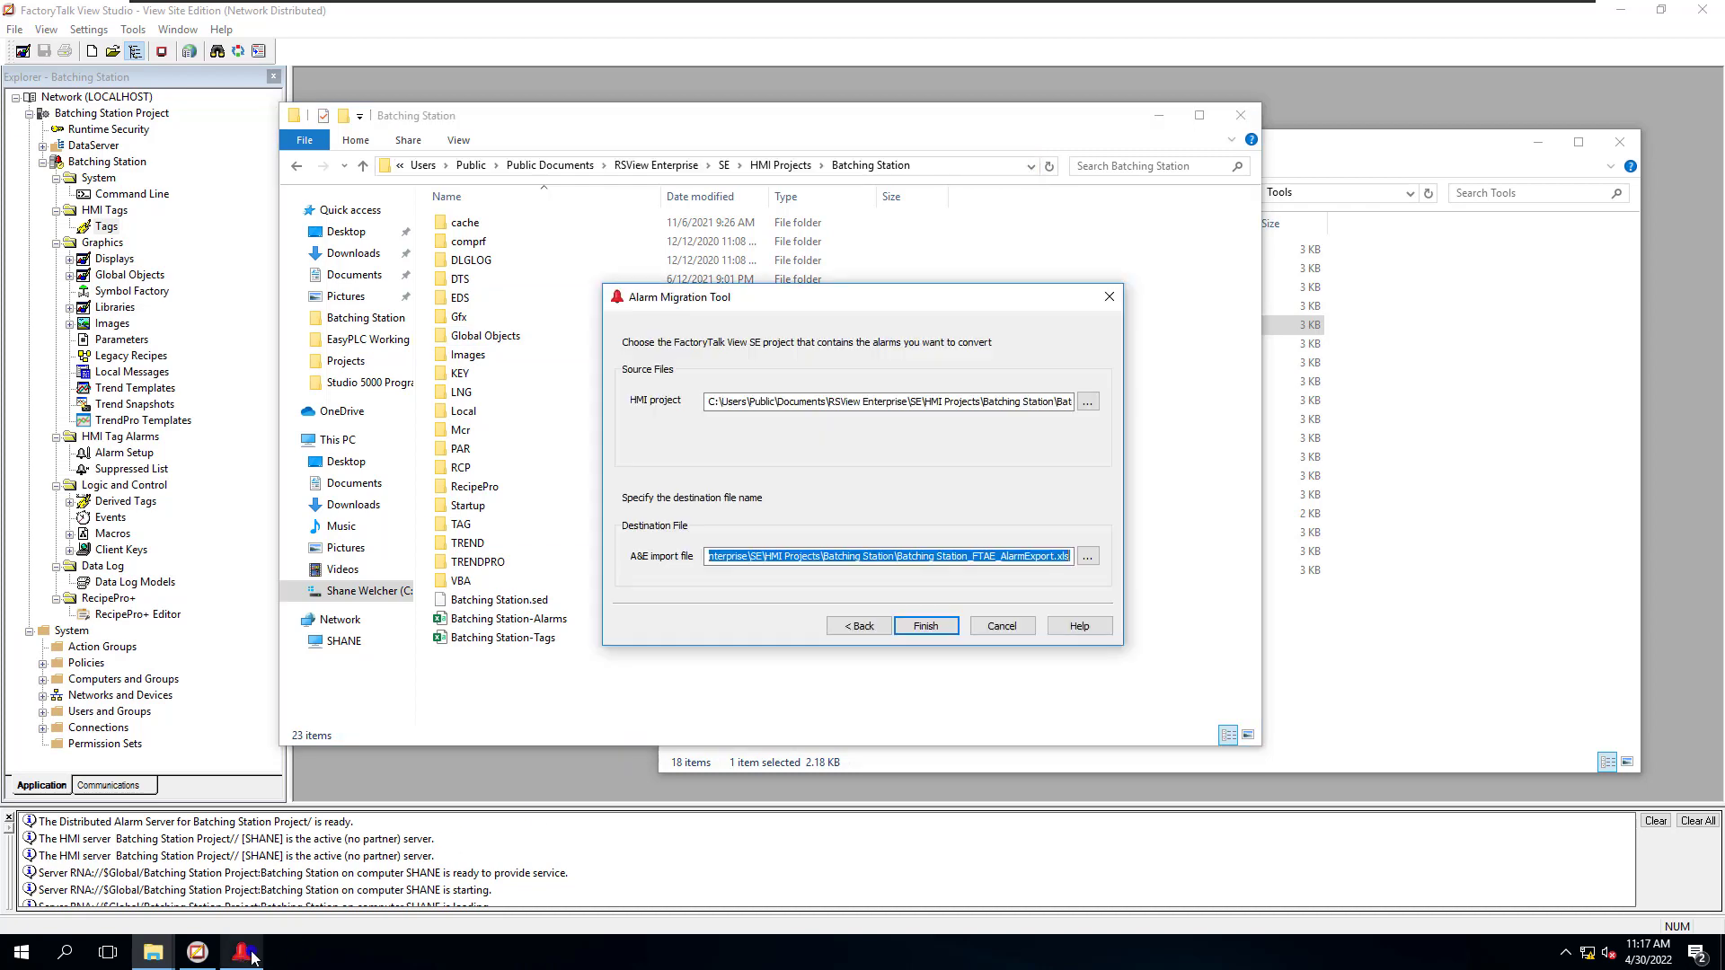
left_click_drag(1013, 297, 1368, 283)
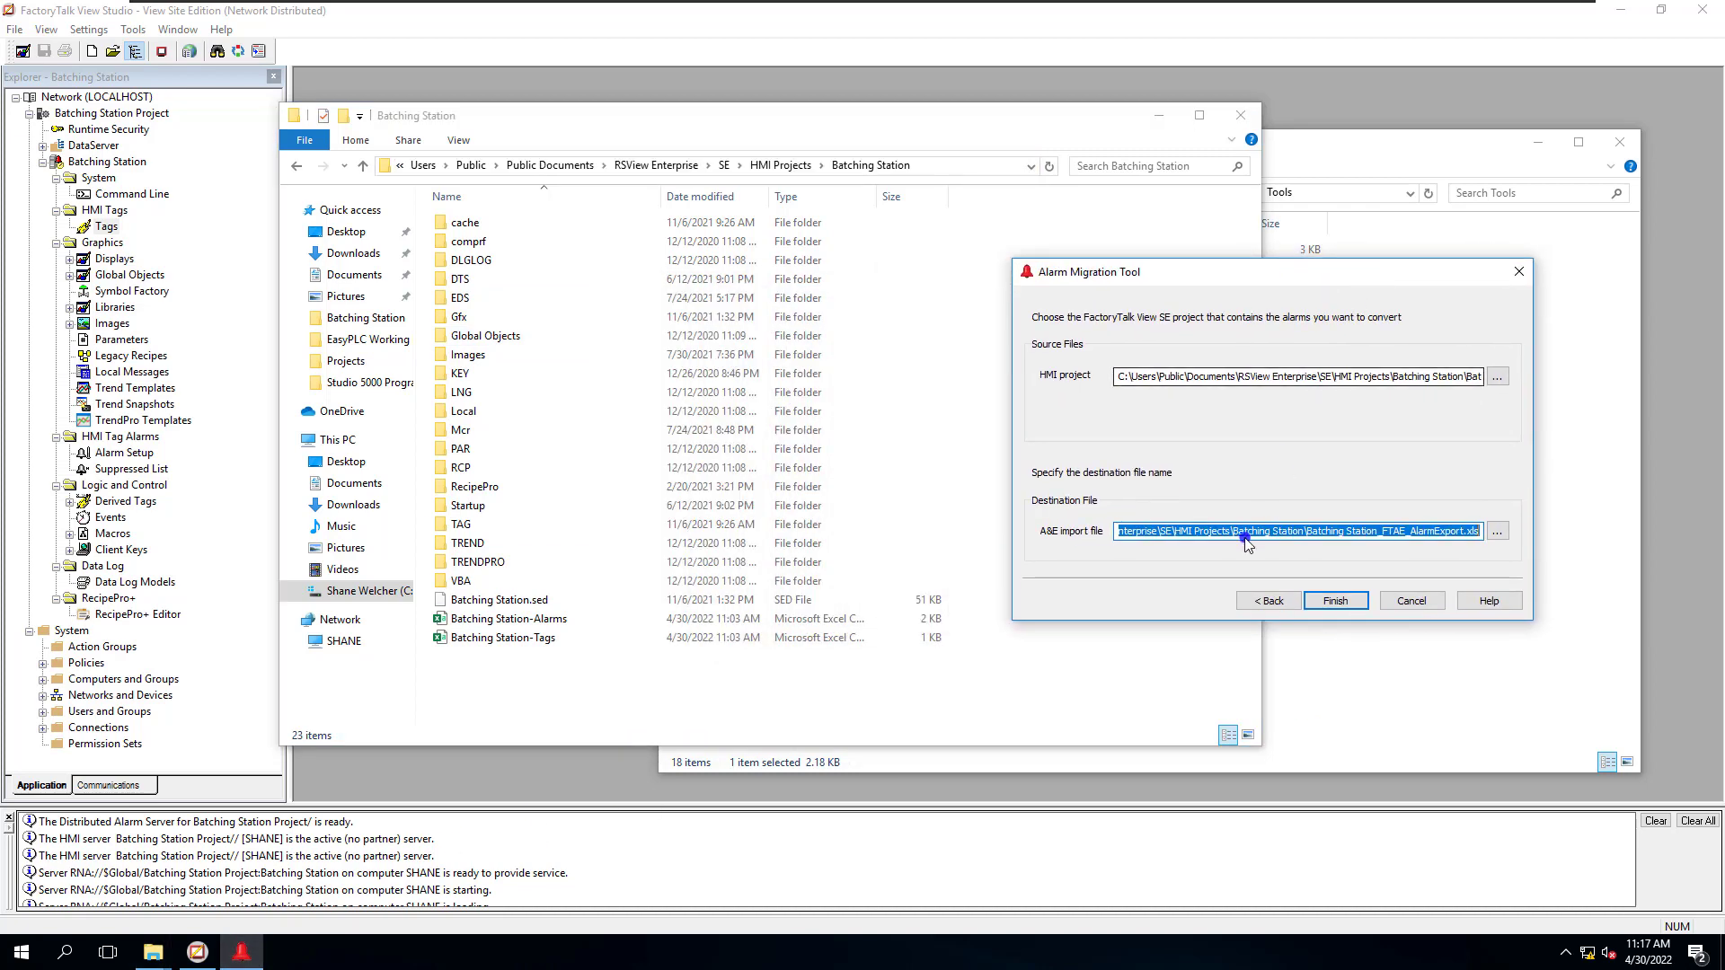
Check the destination file name Batching Station_FTAE_AlarmExport.xls, run the alarm export, and locate the generated file in the Batching Station folder
left_click(1202, 533)
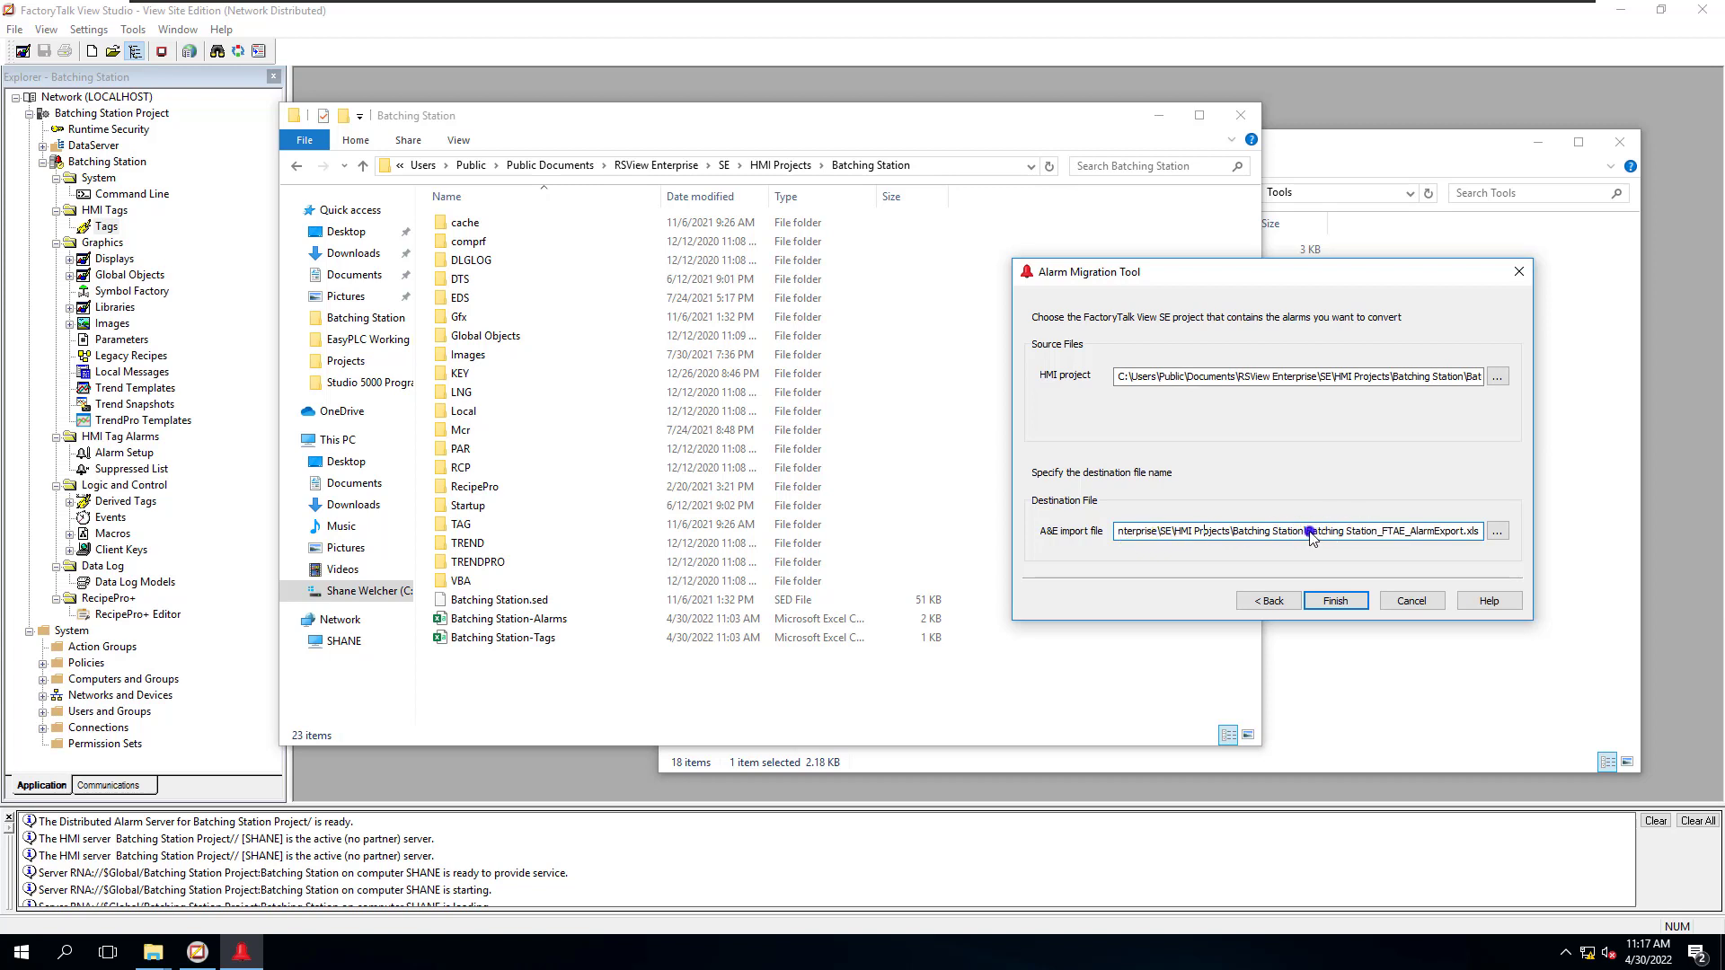
left_click_drag(1308, 532, 1426, 528)
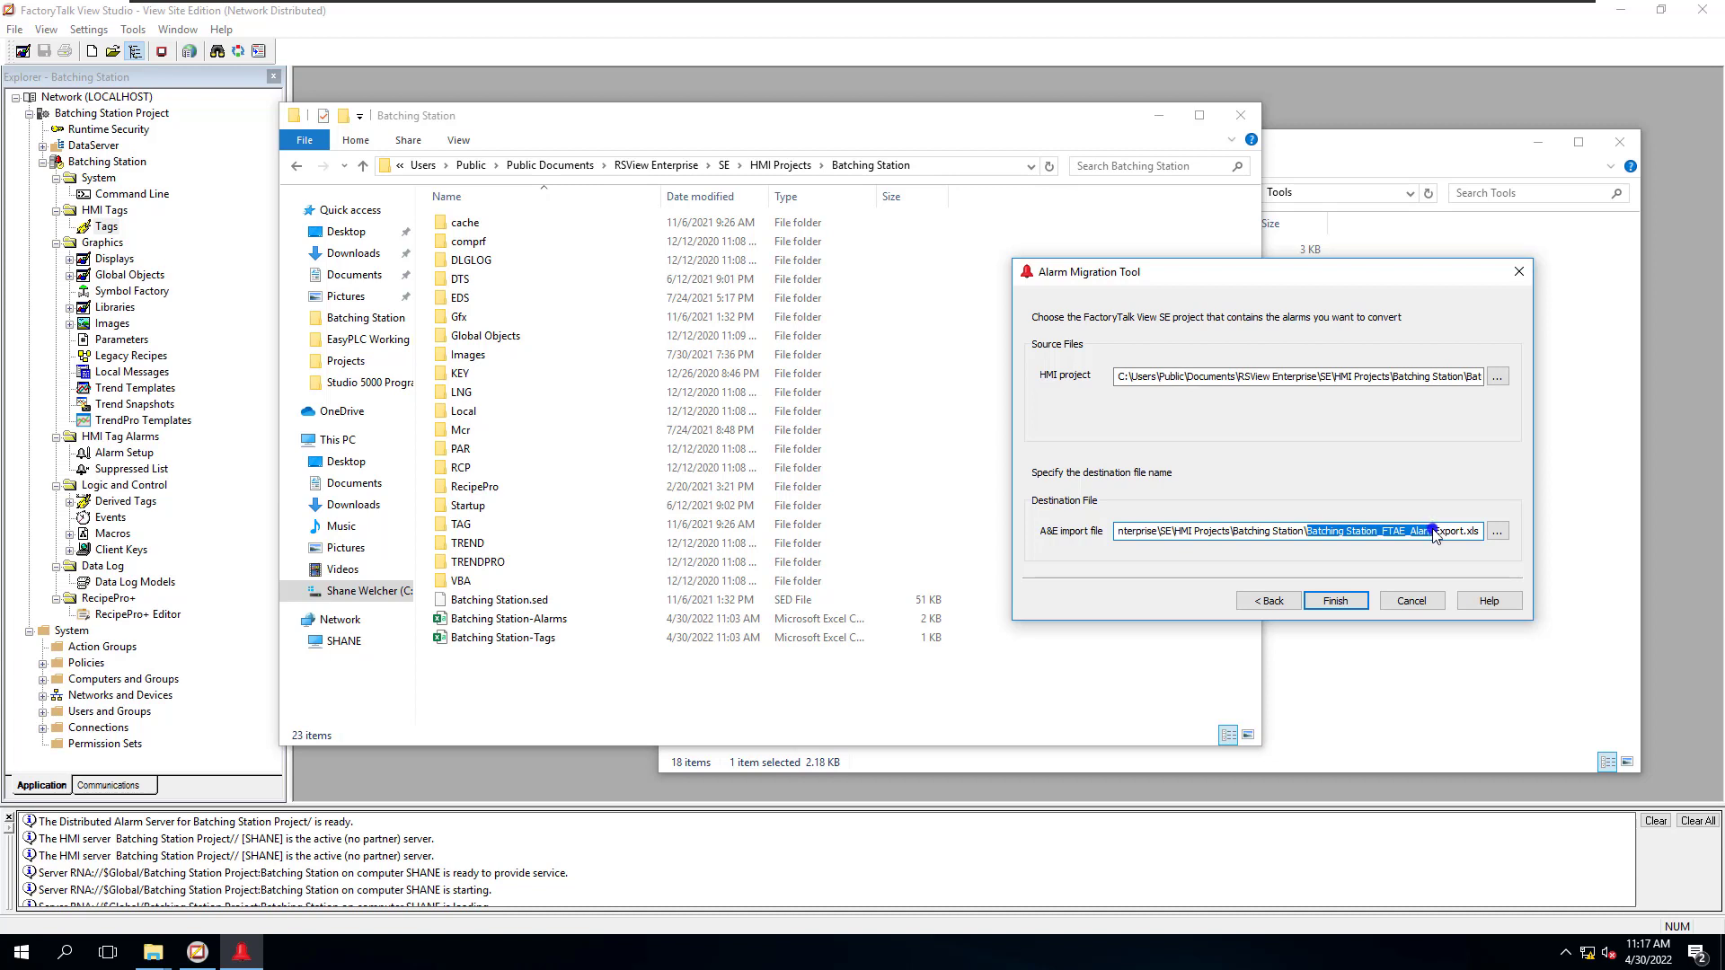
left_click_drag(1435, 535, 1461, 536)
left_click(1360, 611)
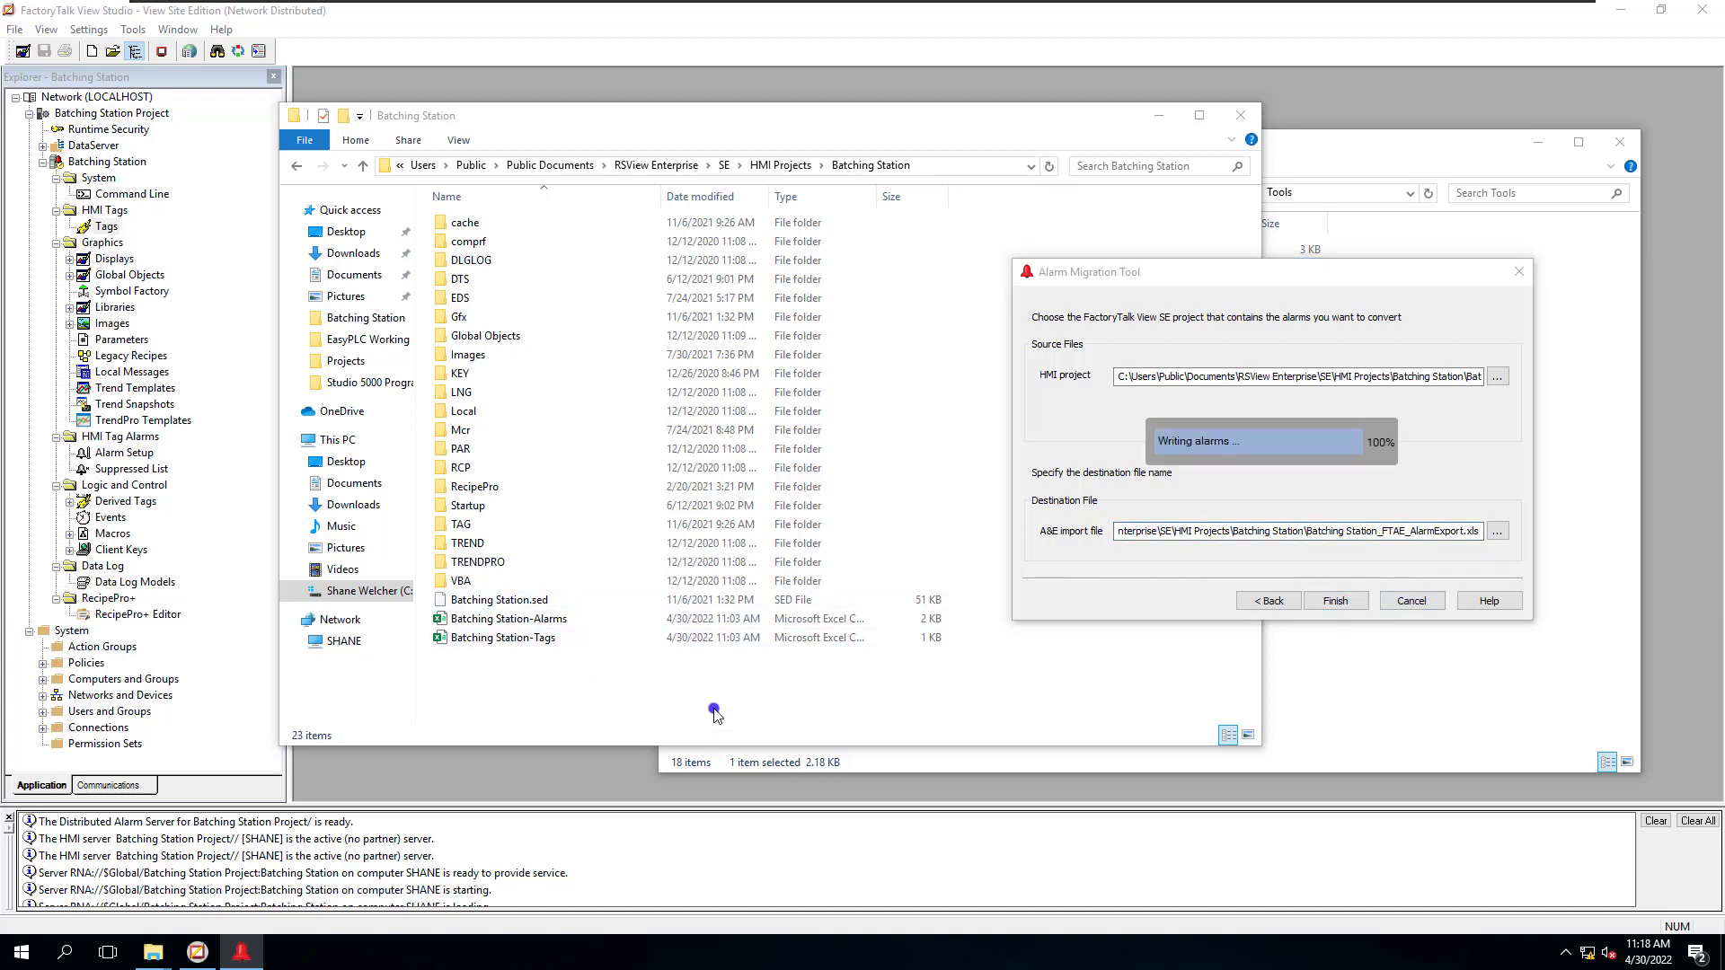
left_click(544, 619)
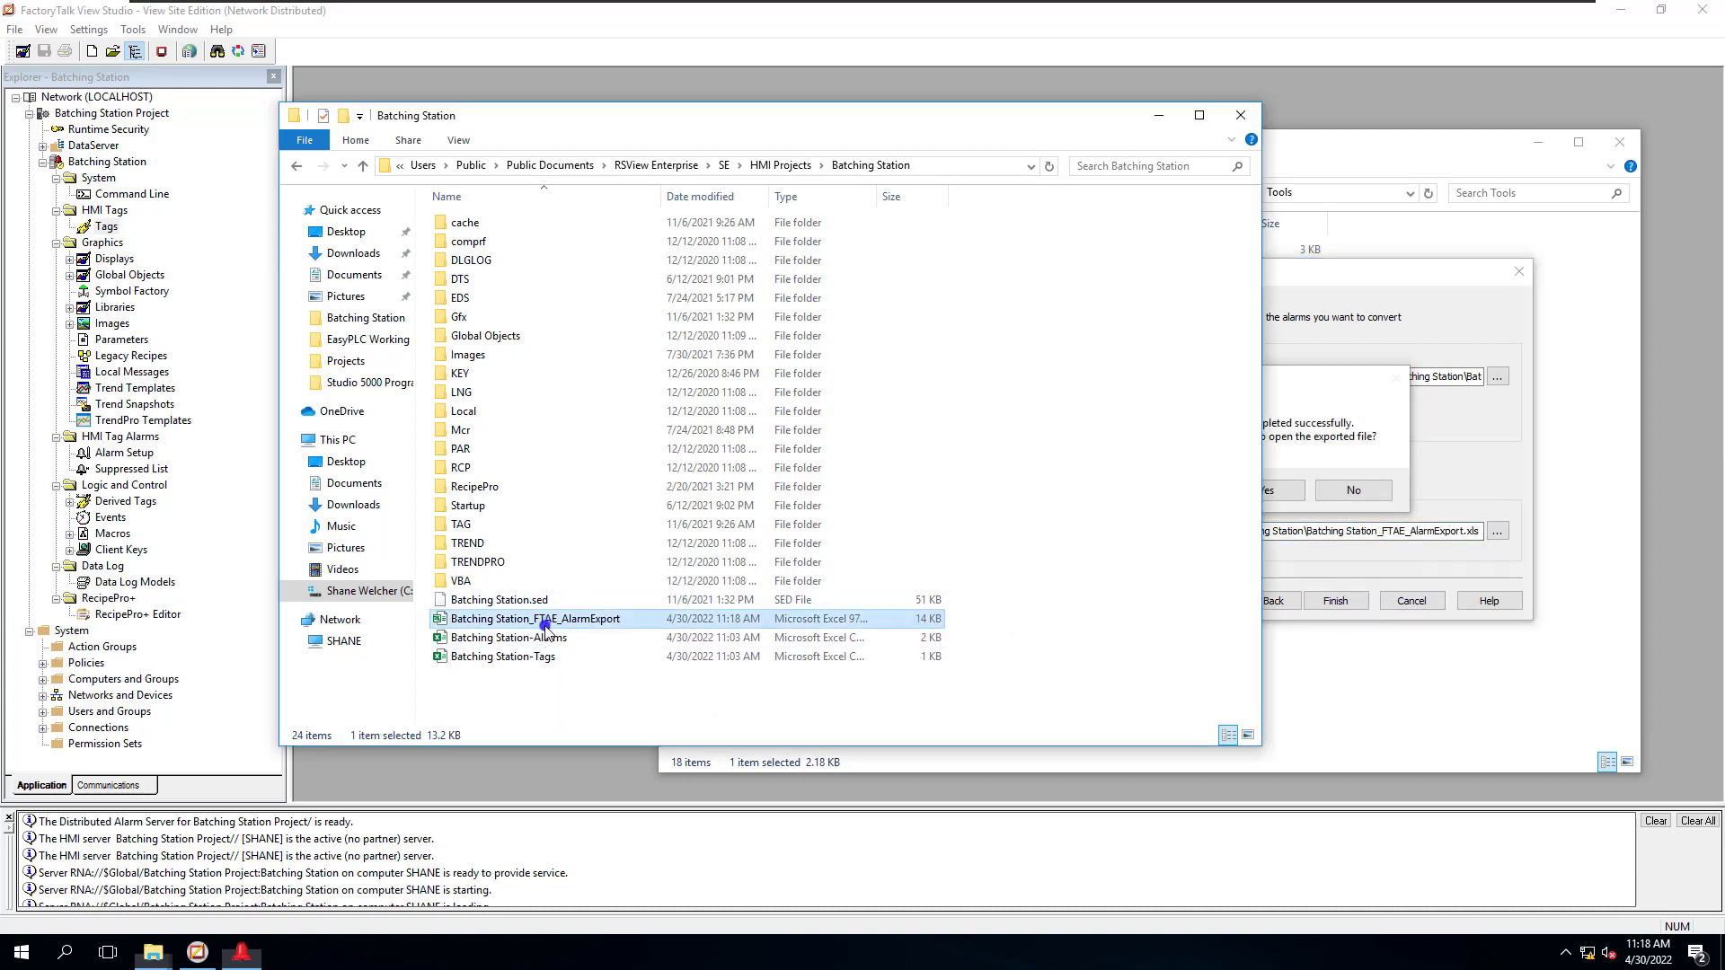
Accept opening the exported alarm file in Excel, dismiss the Office sign-in request, and close Excel
left_click(1317, 509)
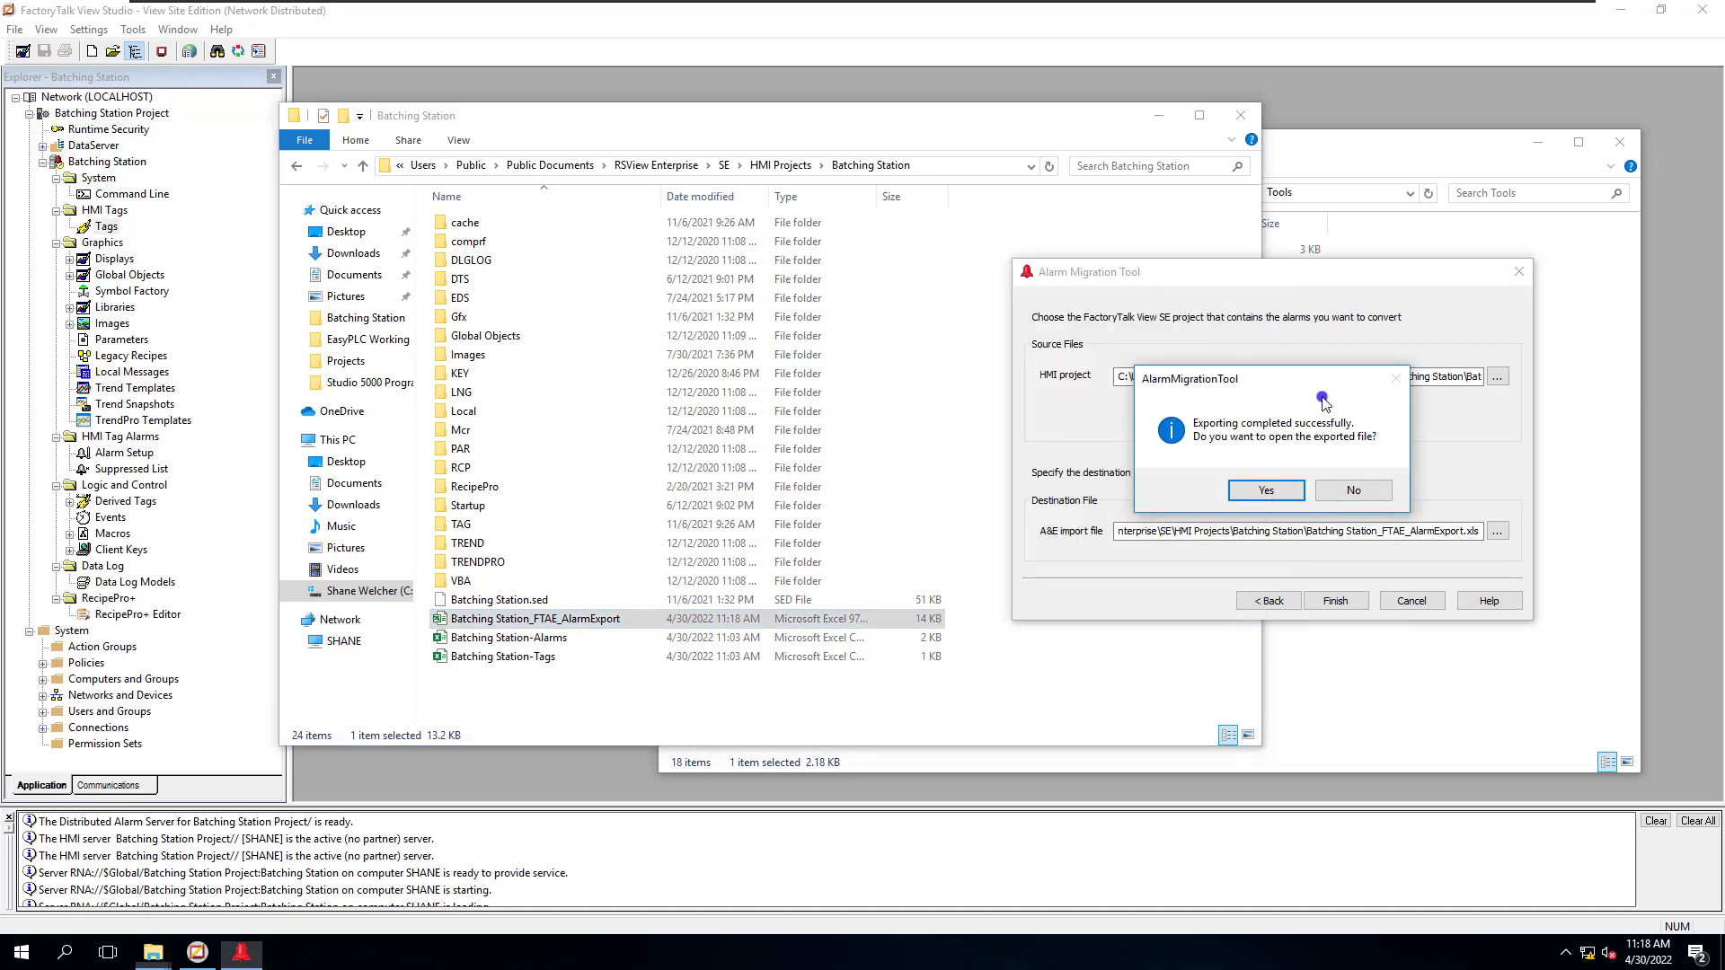
left_click(1269, 492)
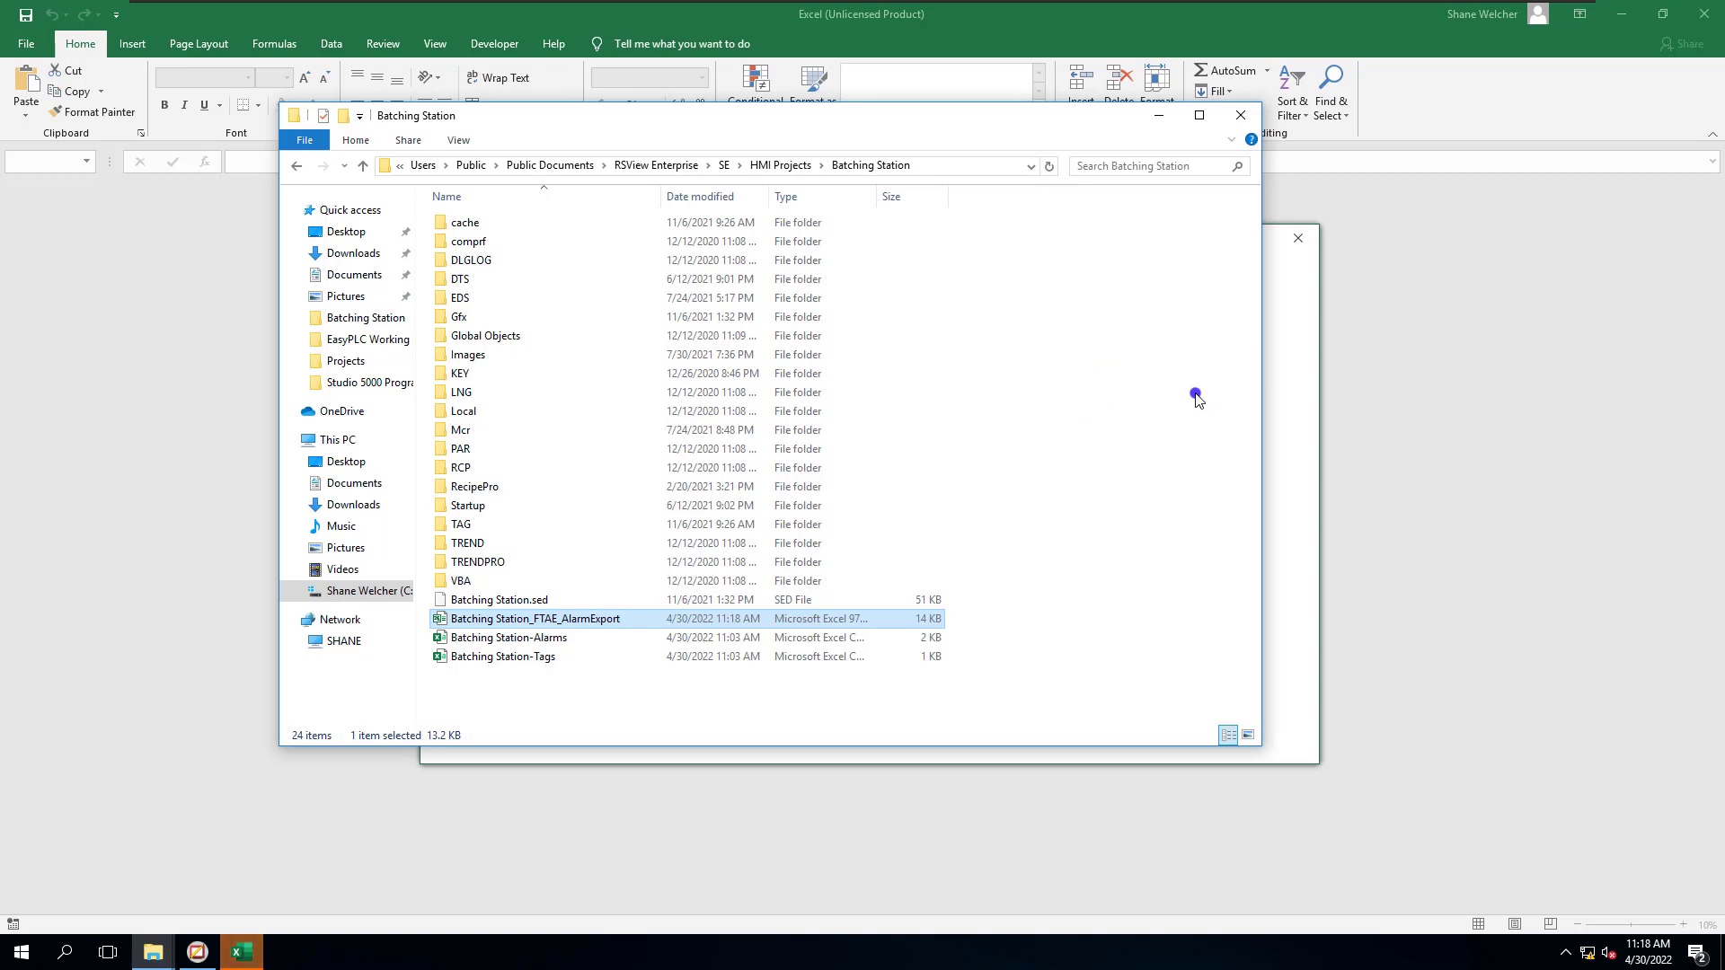
left_click(1451, 382)
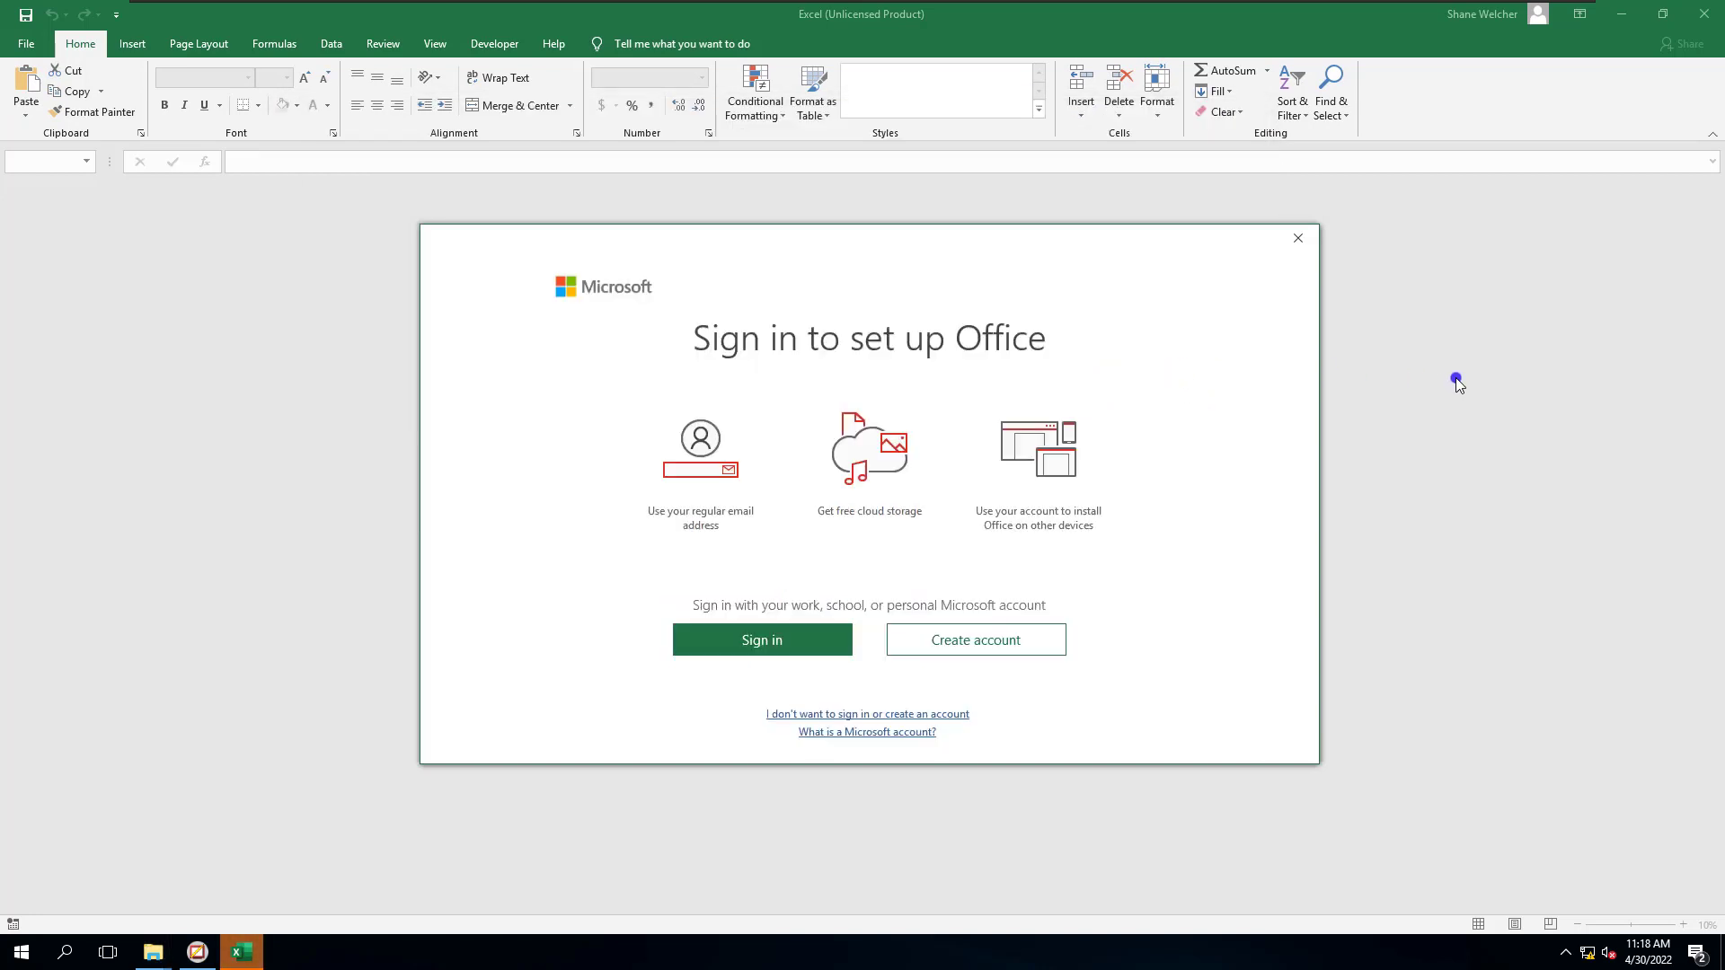
left_click(1298, 240)
left_click(816, 534)
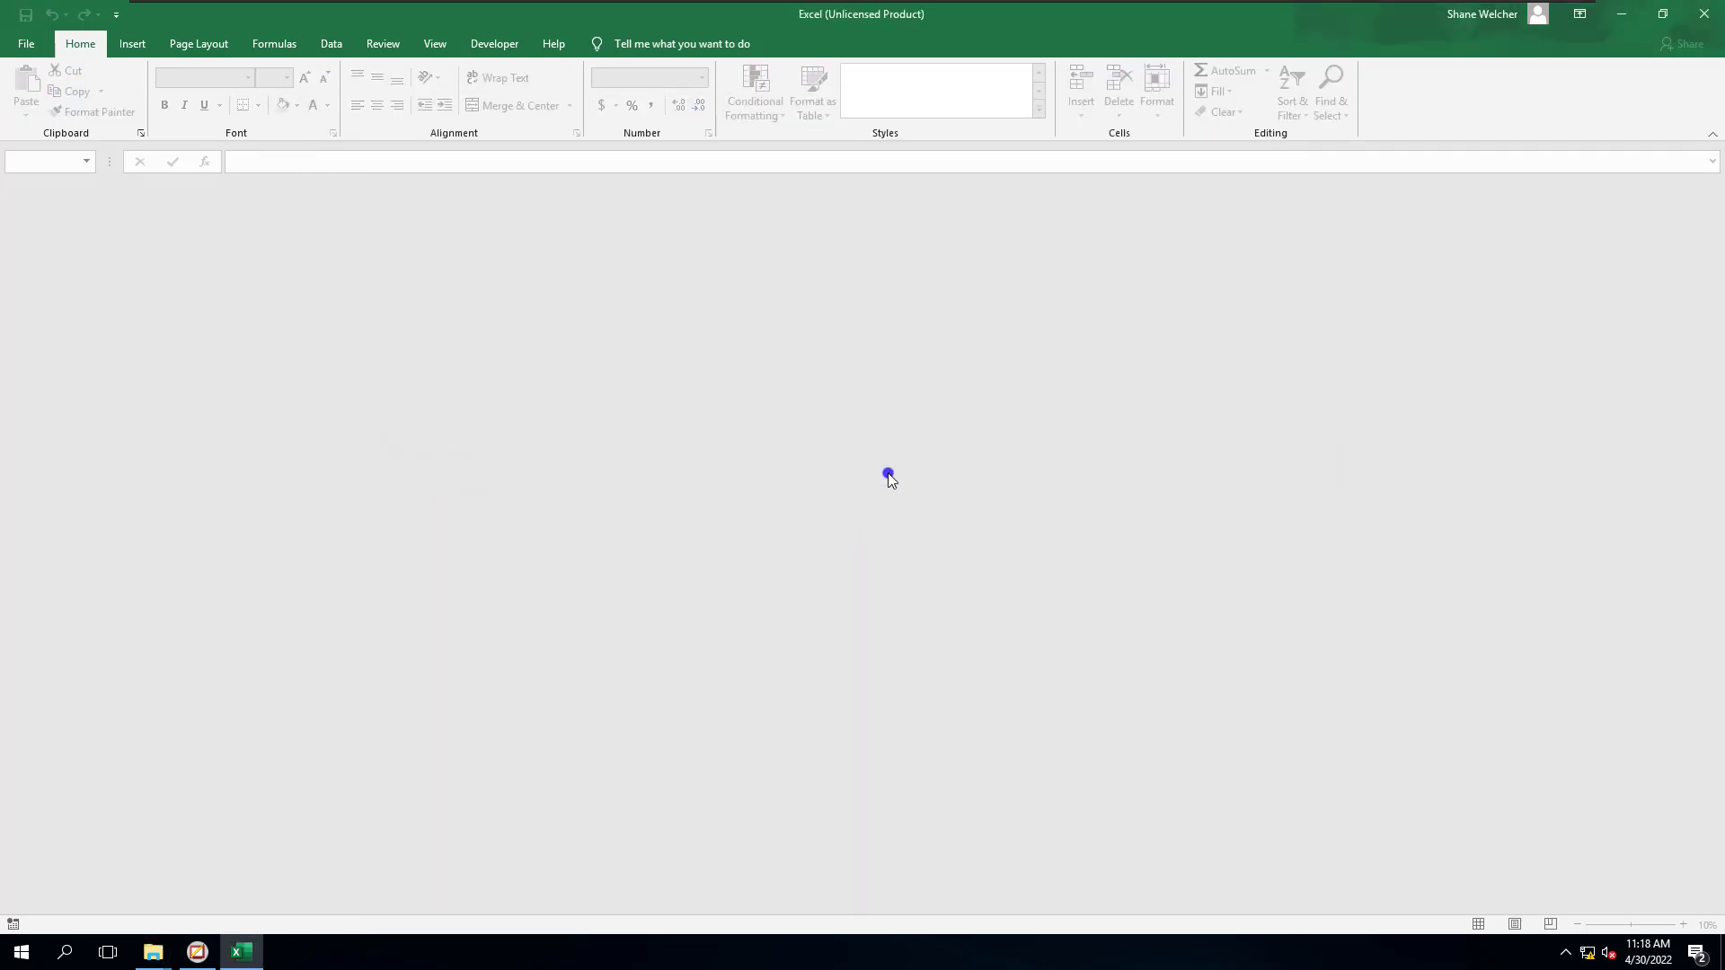
left_click(1703, 18)
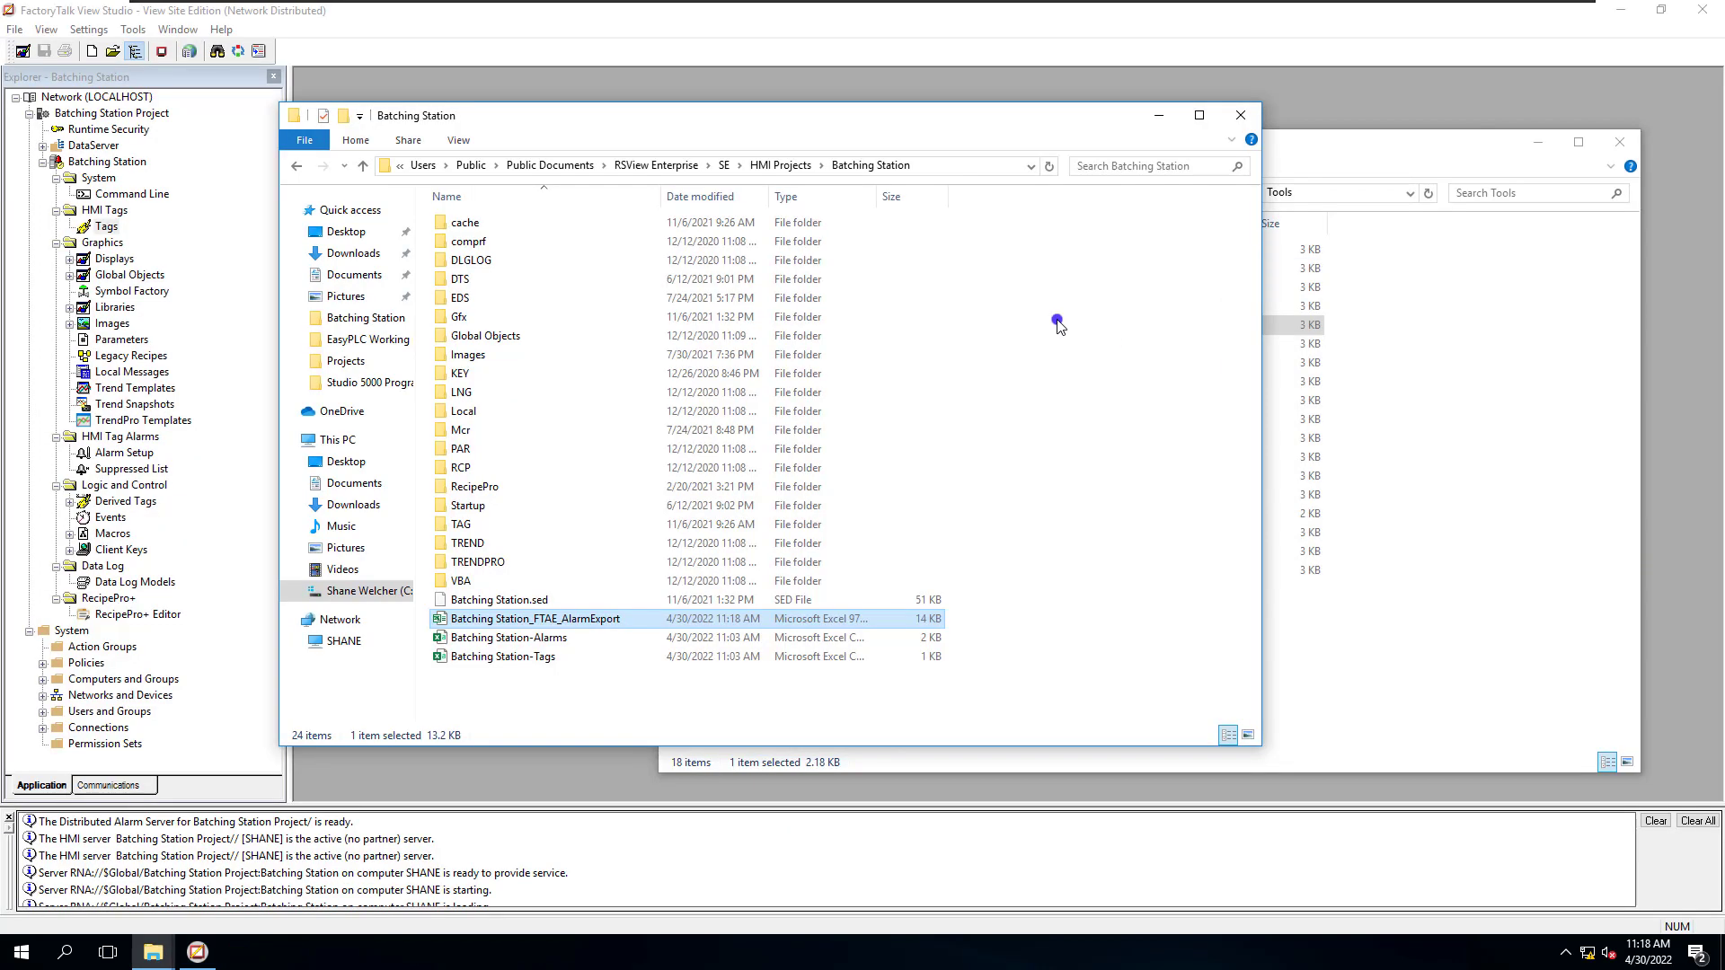
Return to FactoryTalk View Studio and add a Tag Alarm and Event Server named FTAE to Batching Station Project
left_click_drag(1036, 116, 1085, 90)
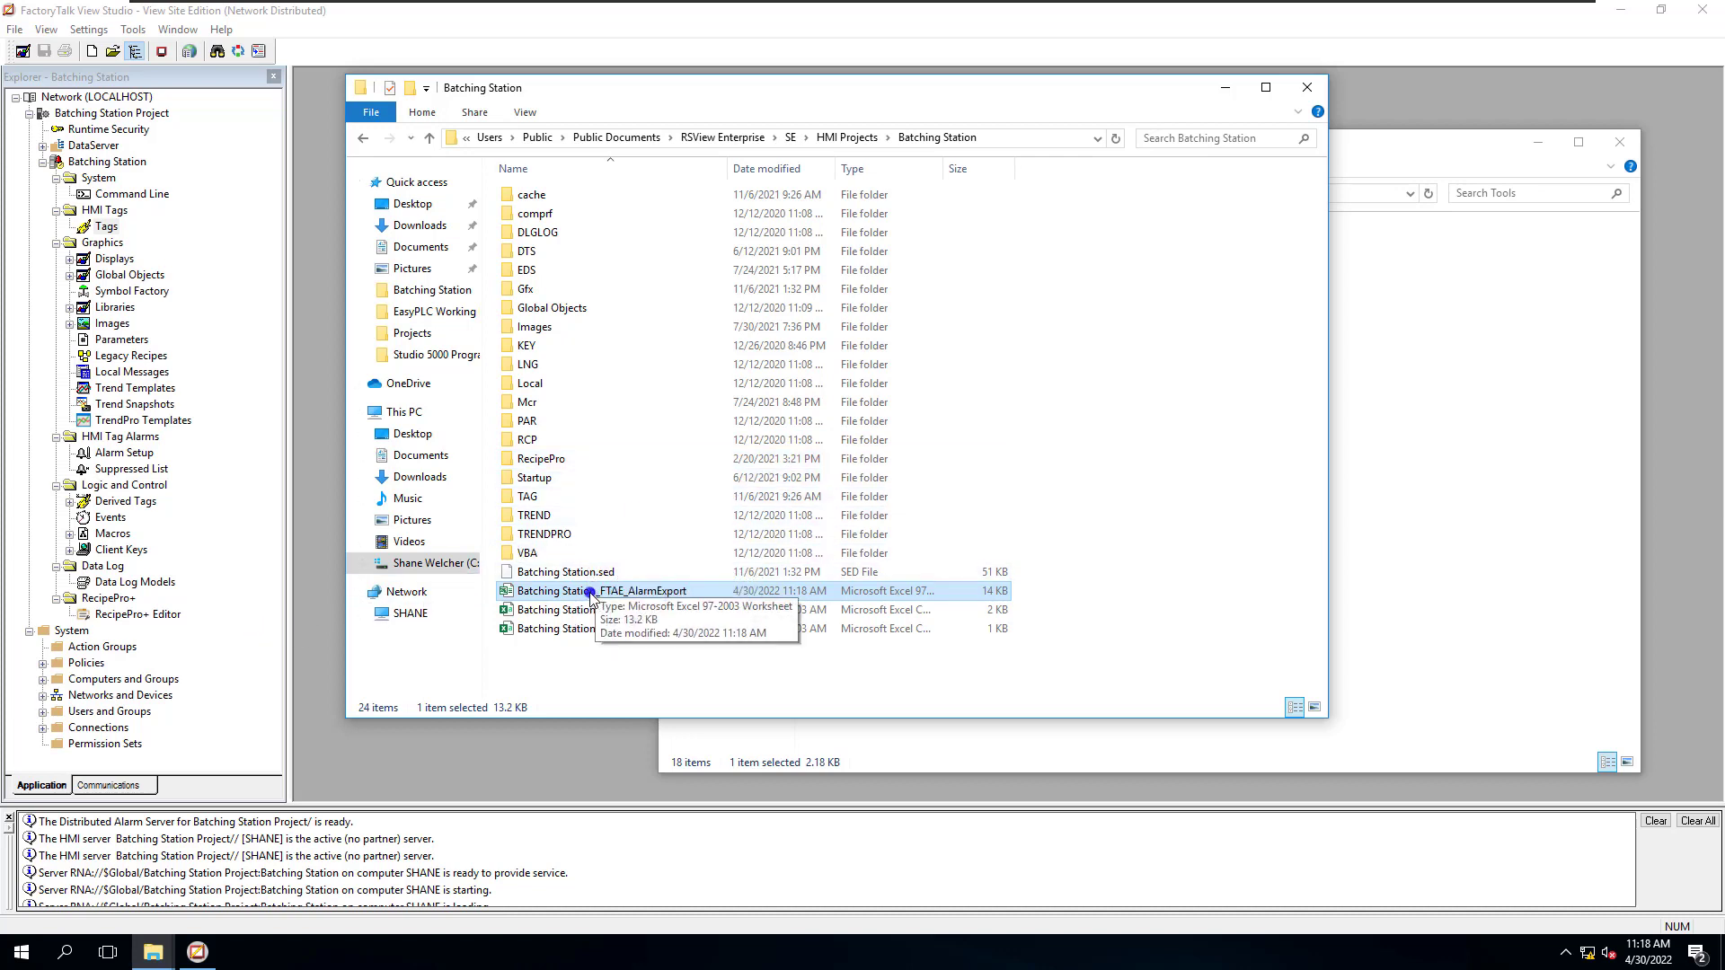
left_click(613, 657)
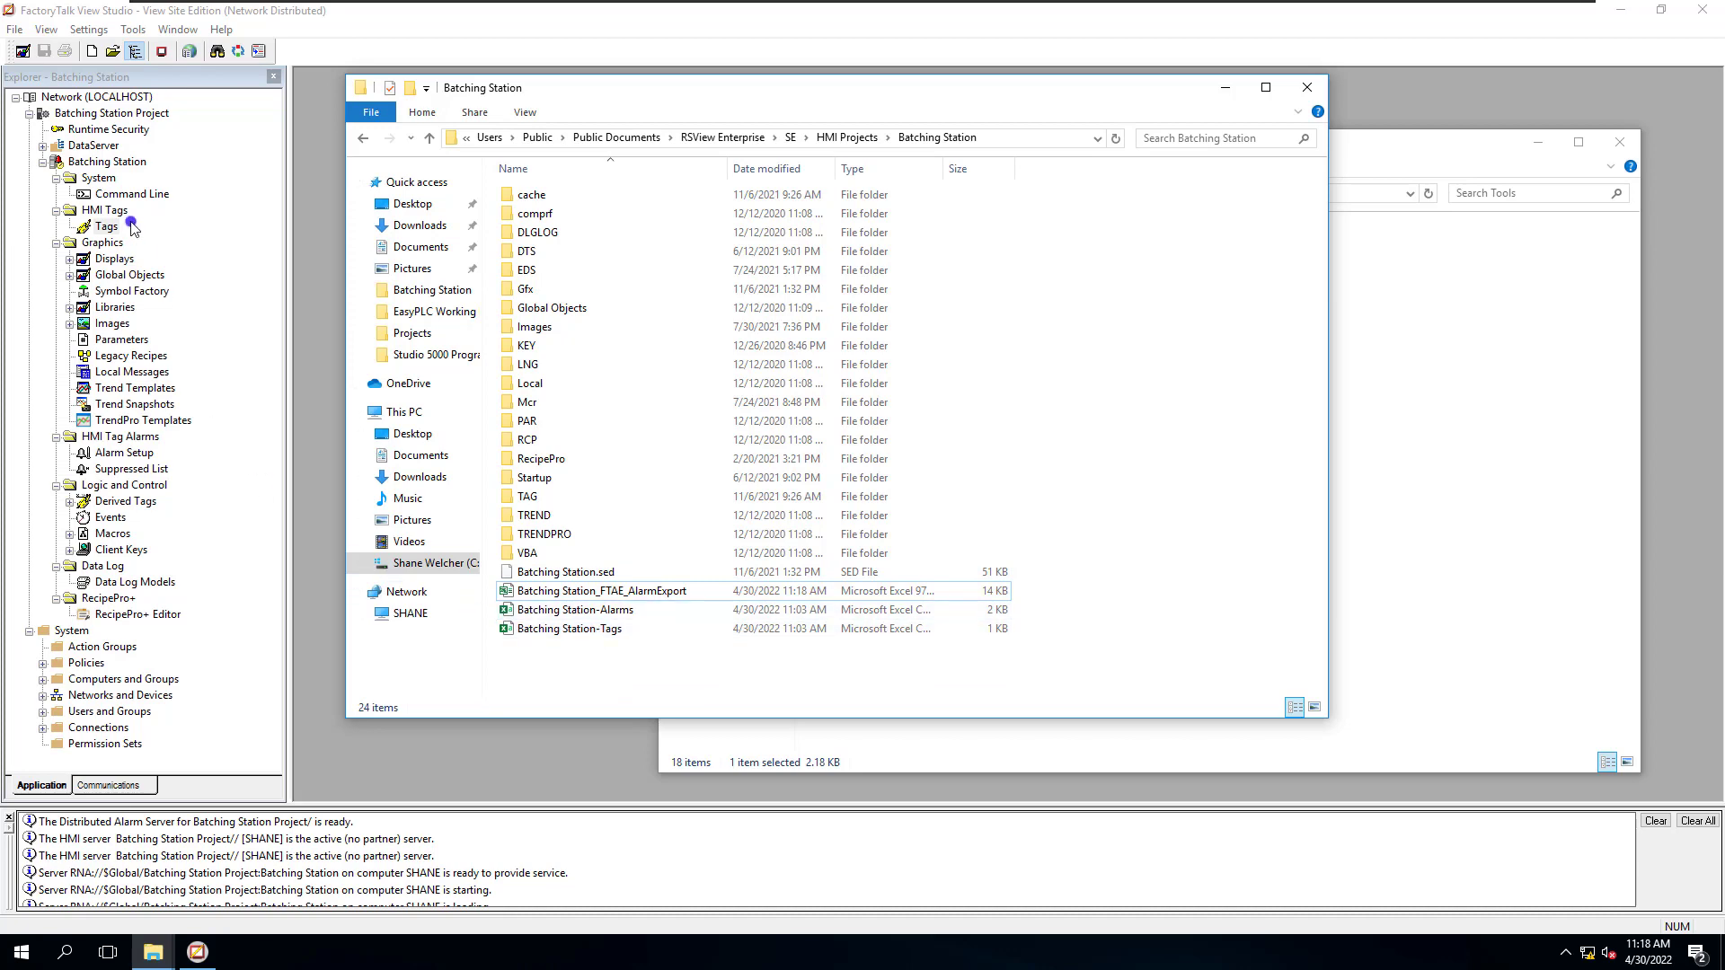
left_click(93, 165)
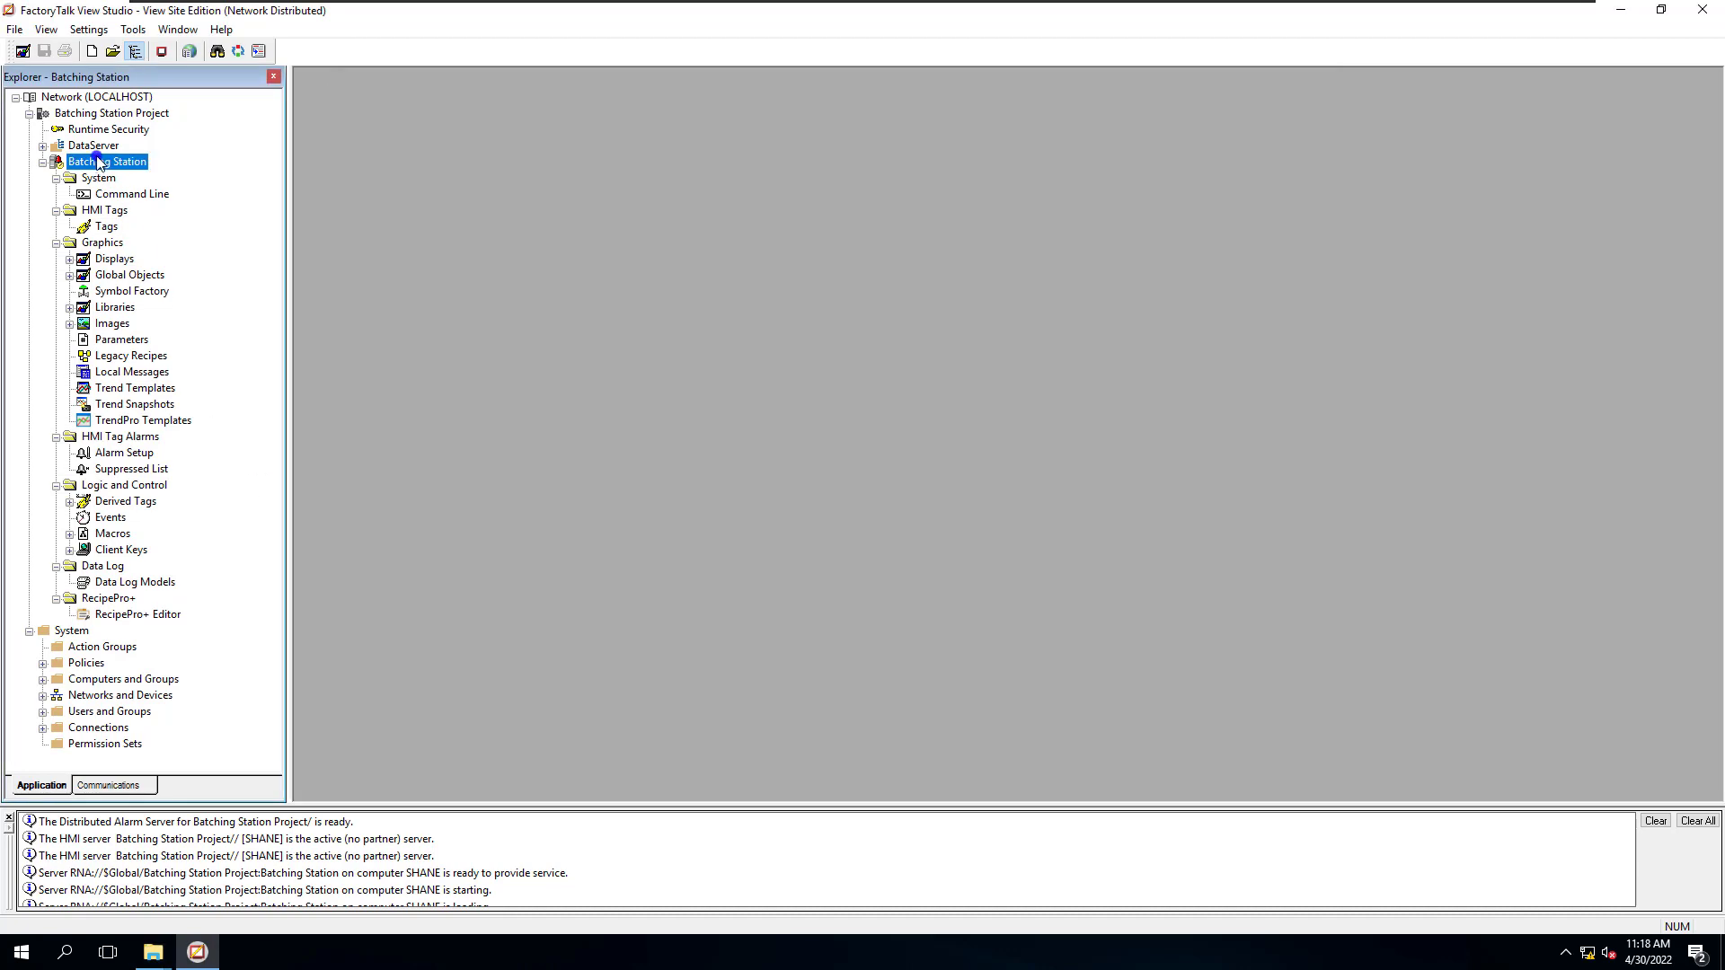
left_click(100, 113)
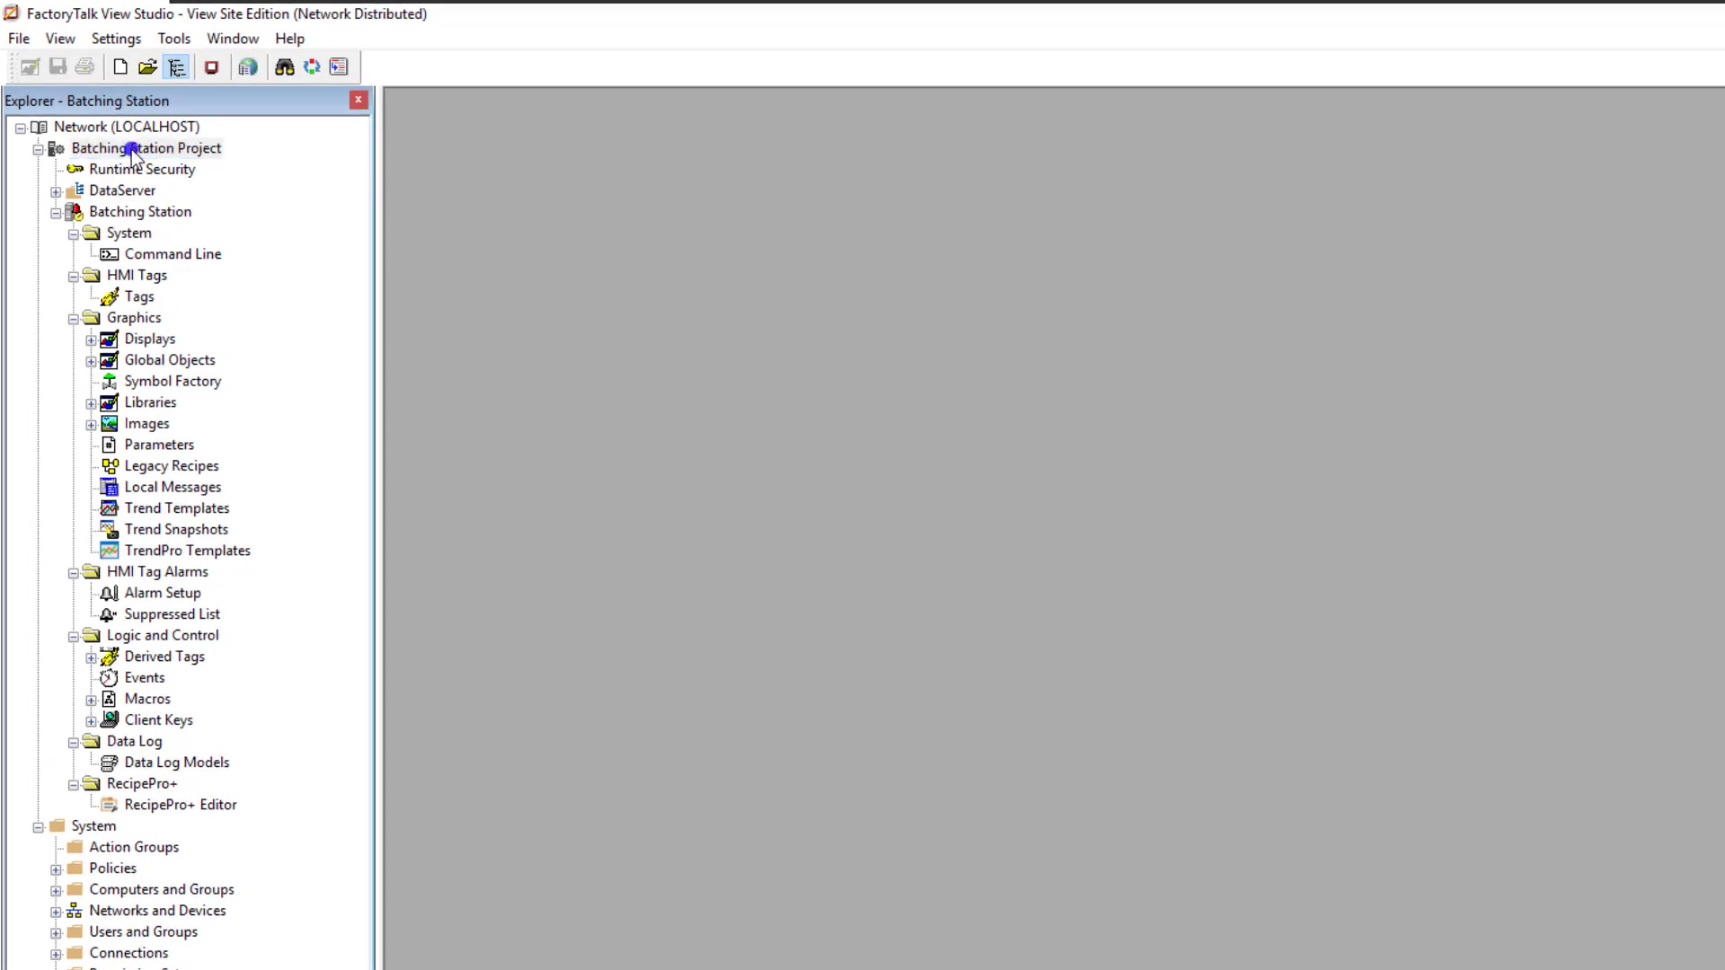
right_click(131, 149)
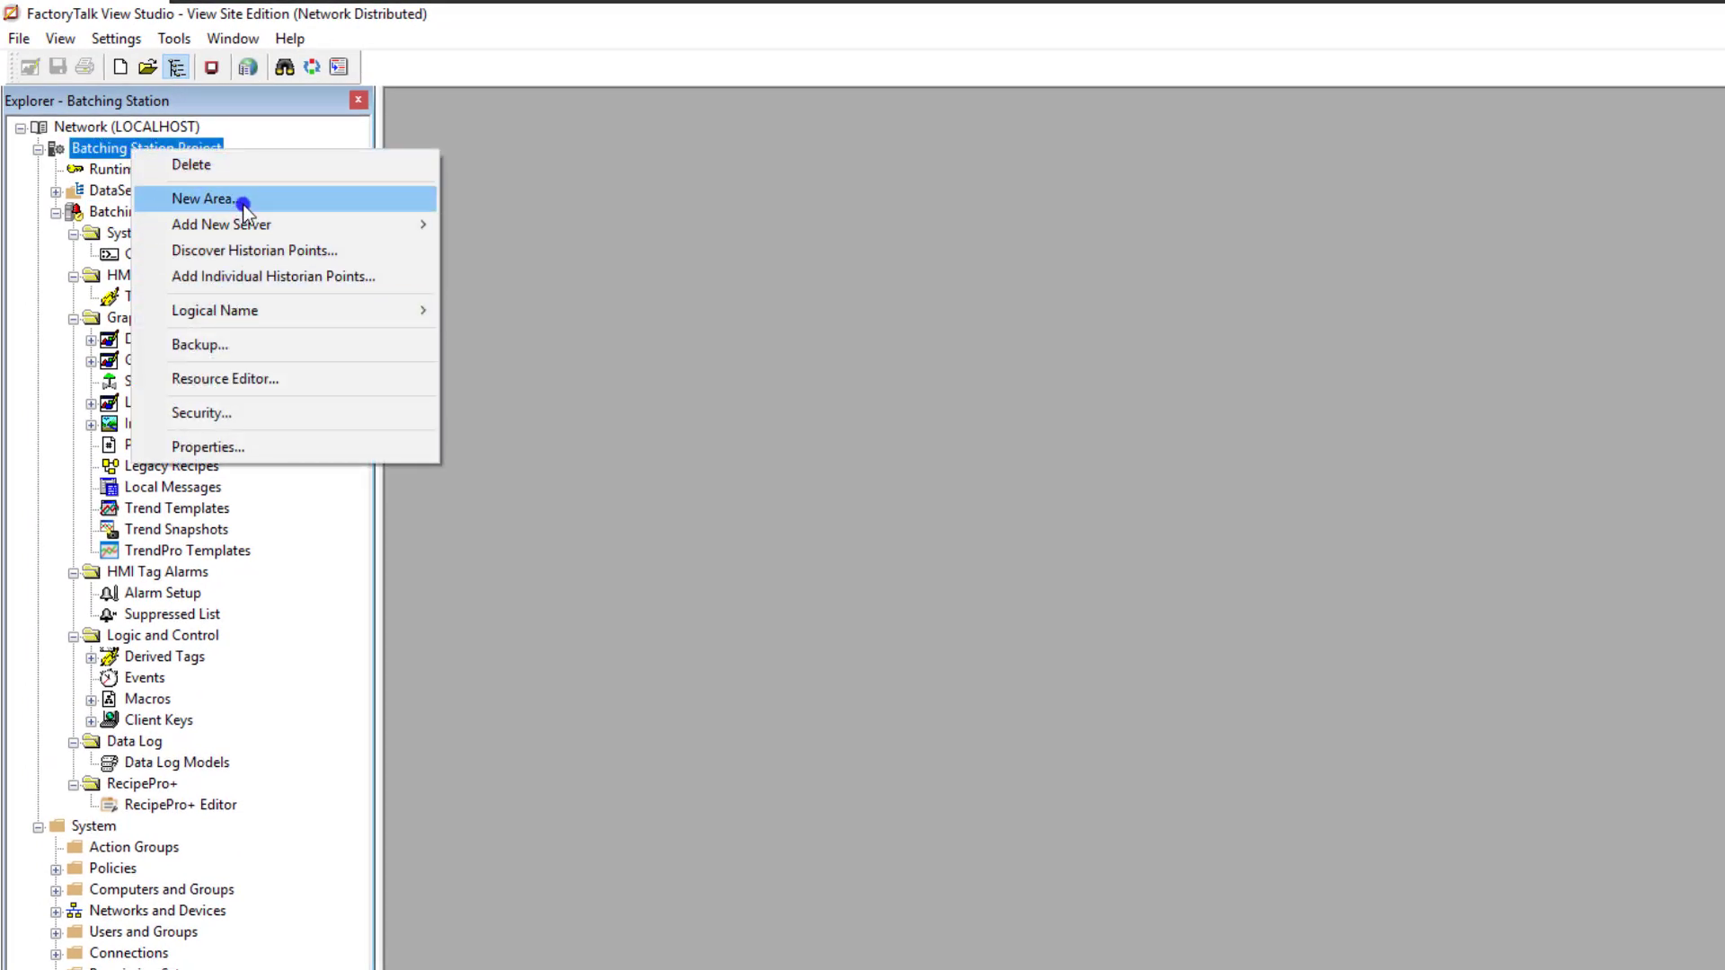
mouse_move(245, 223)
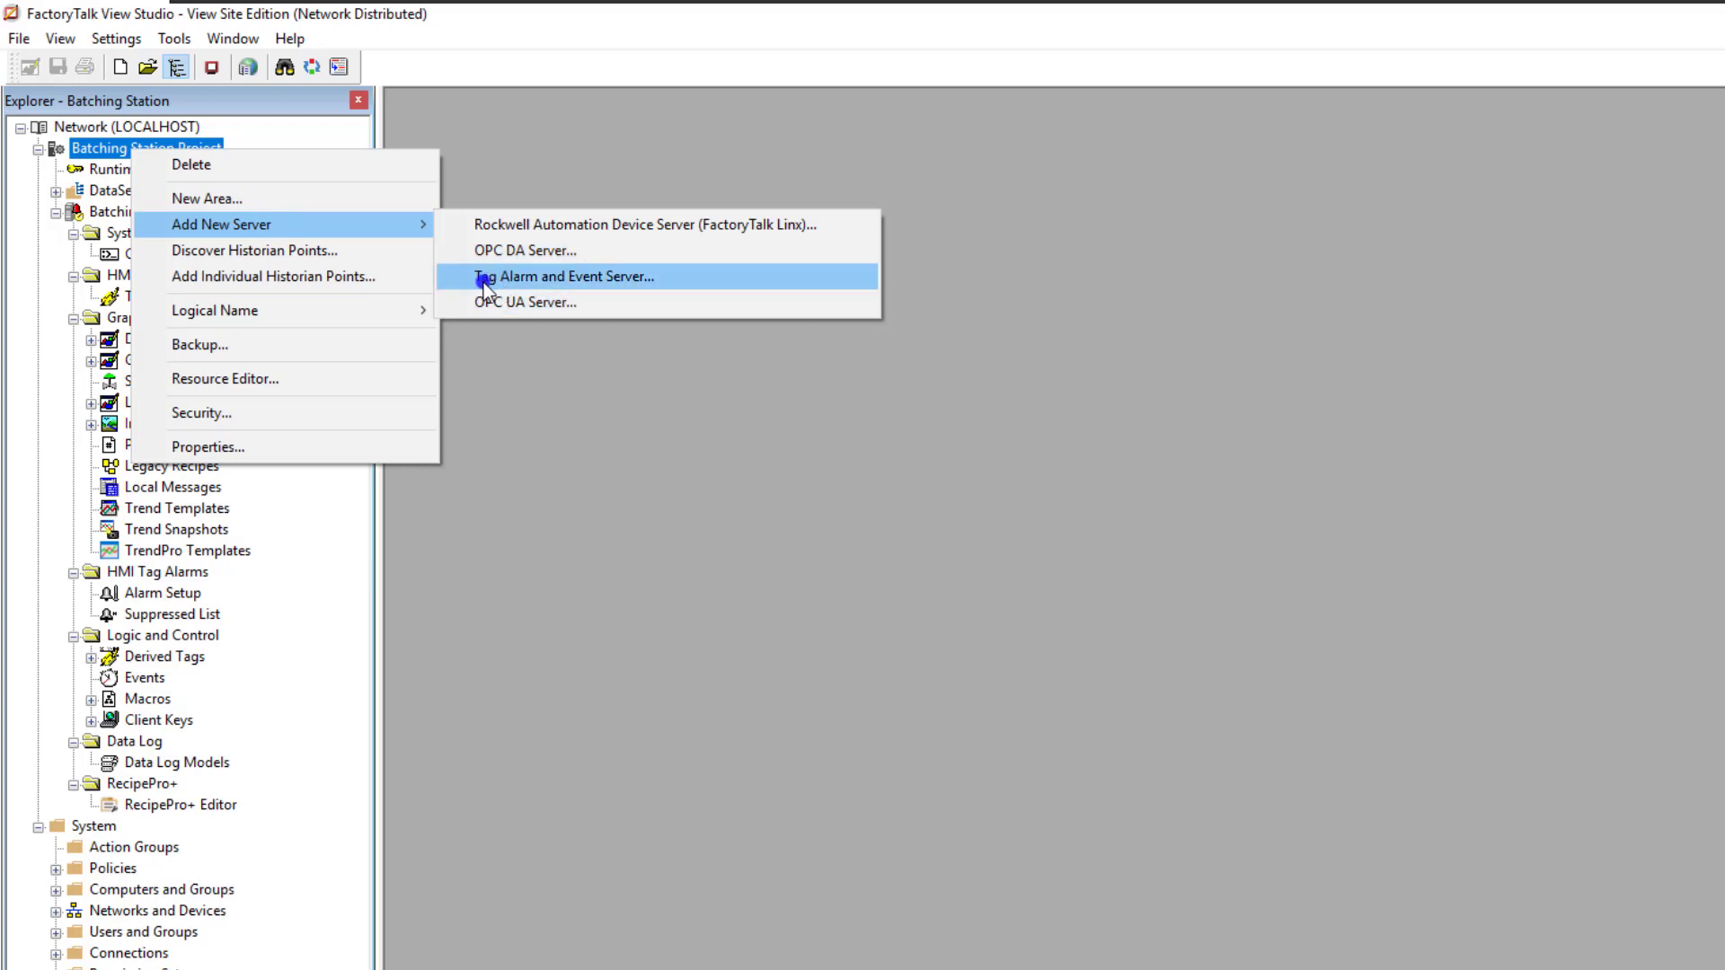
left_click(545, 281)
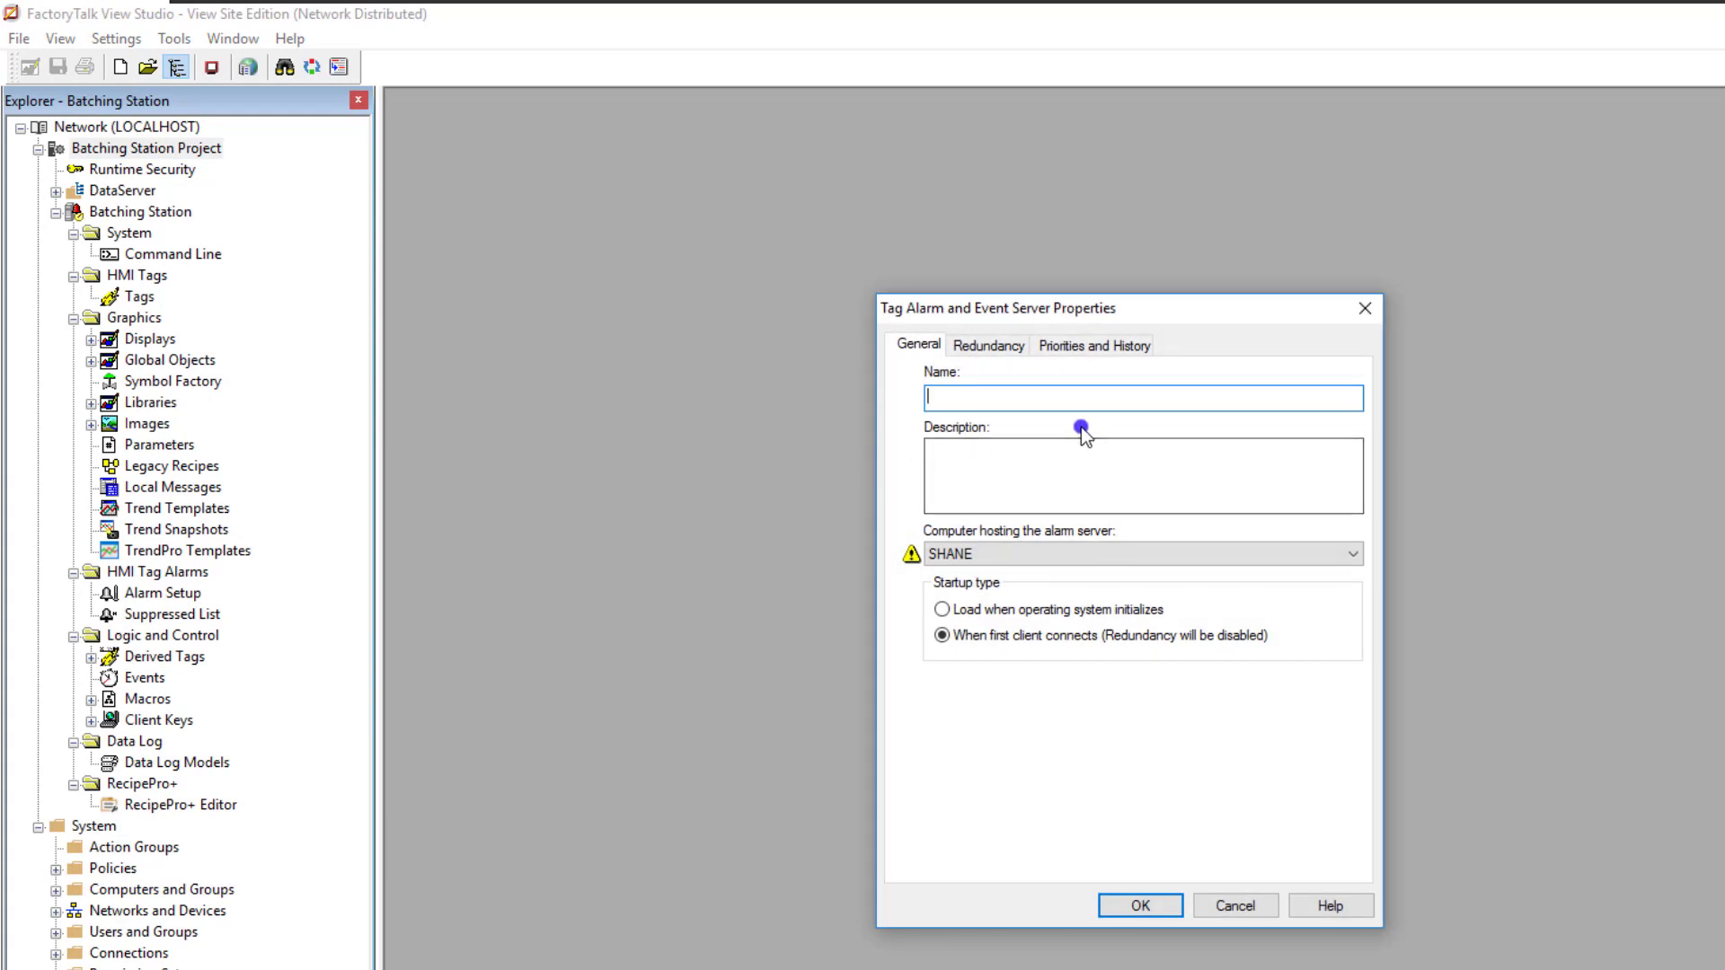
type("F")
key("BackSpace")
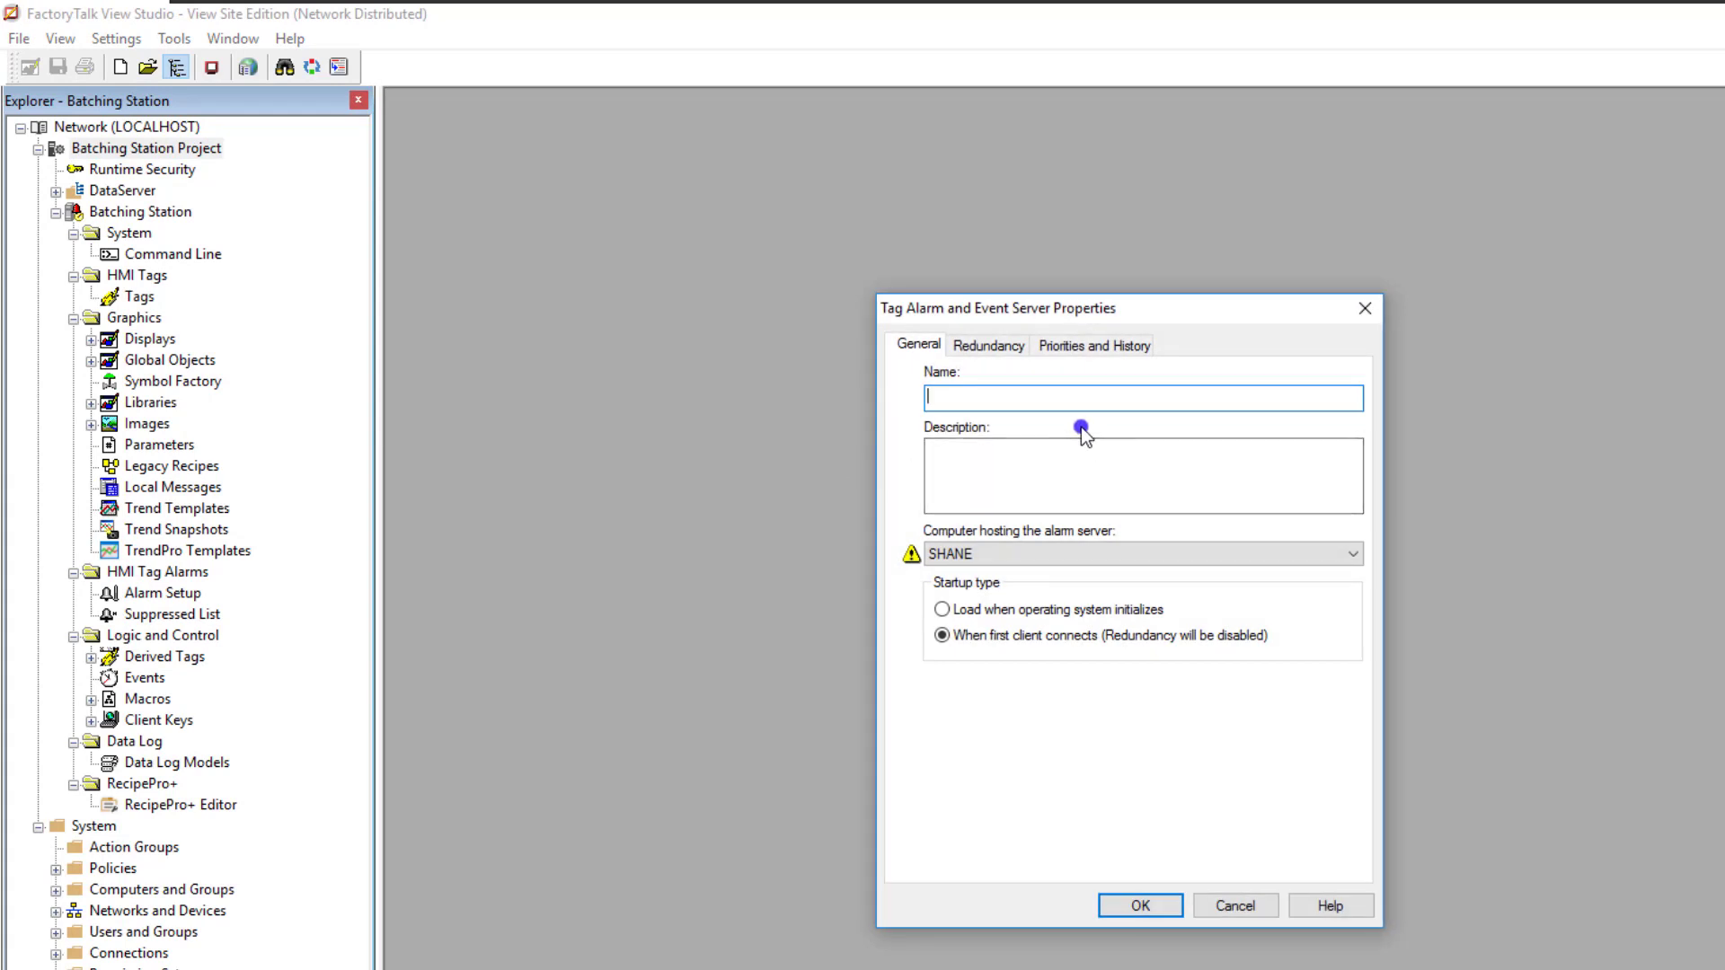
type("FTAE")
Review the alarm server's redundancy settings, enable server-assigned priorities, and create the server
left_click(997, 347)
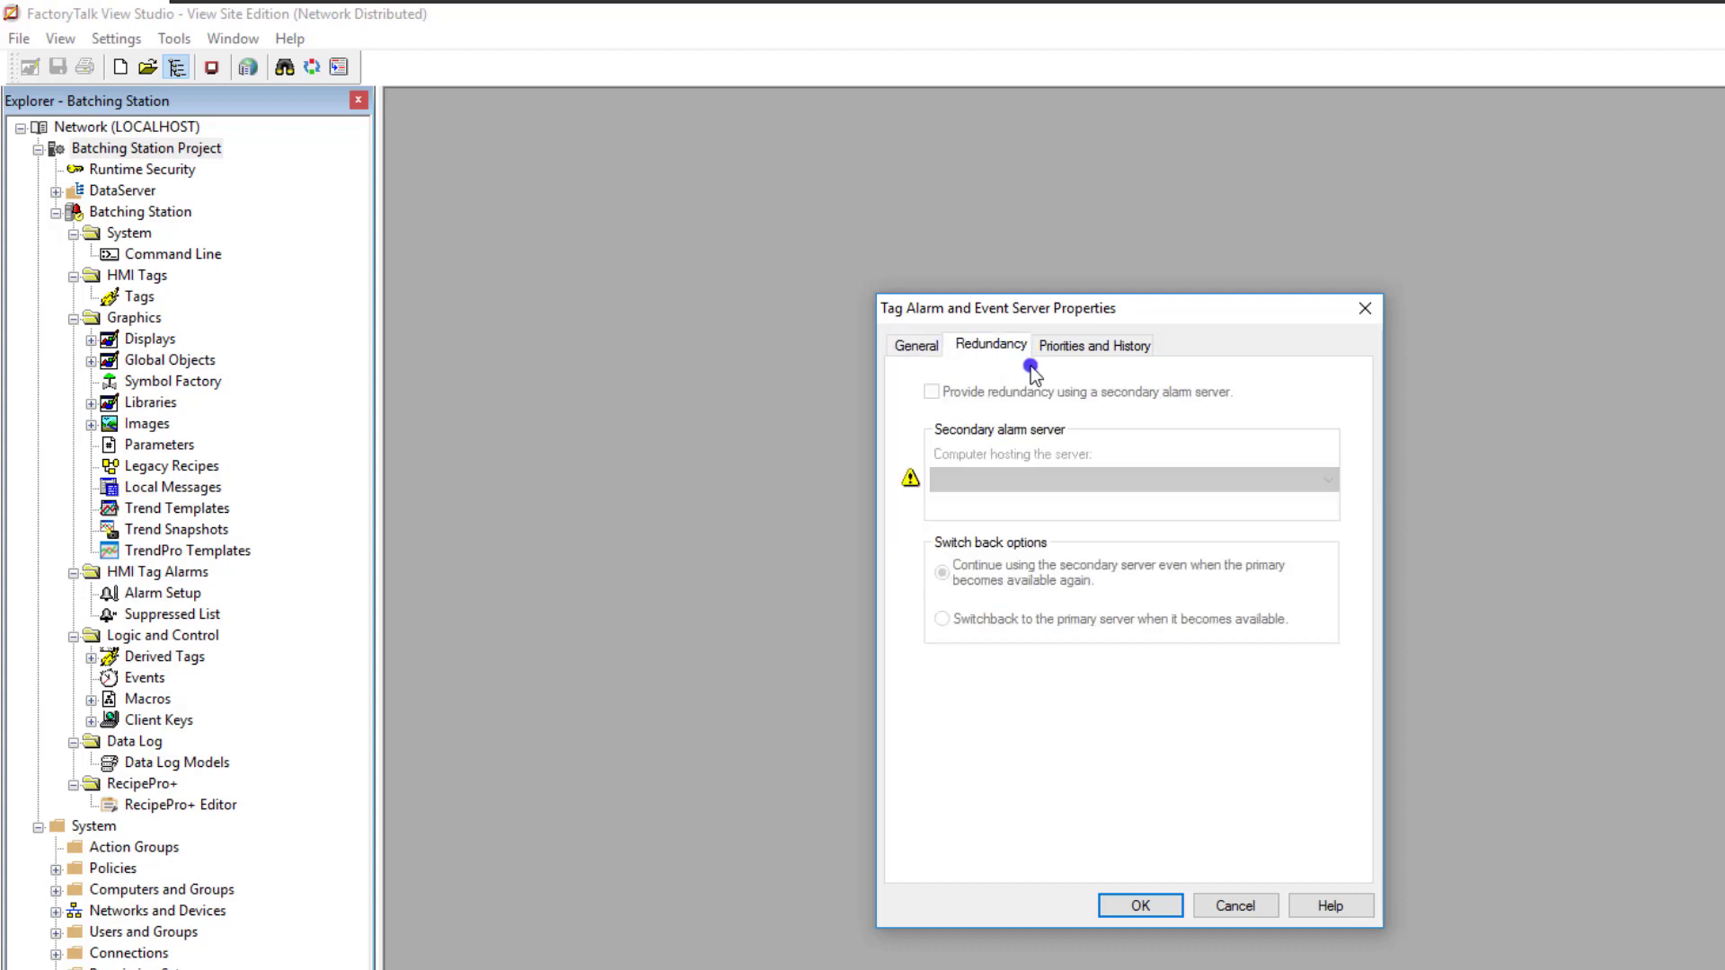
left_click(1090, 346)
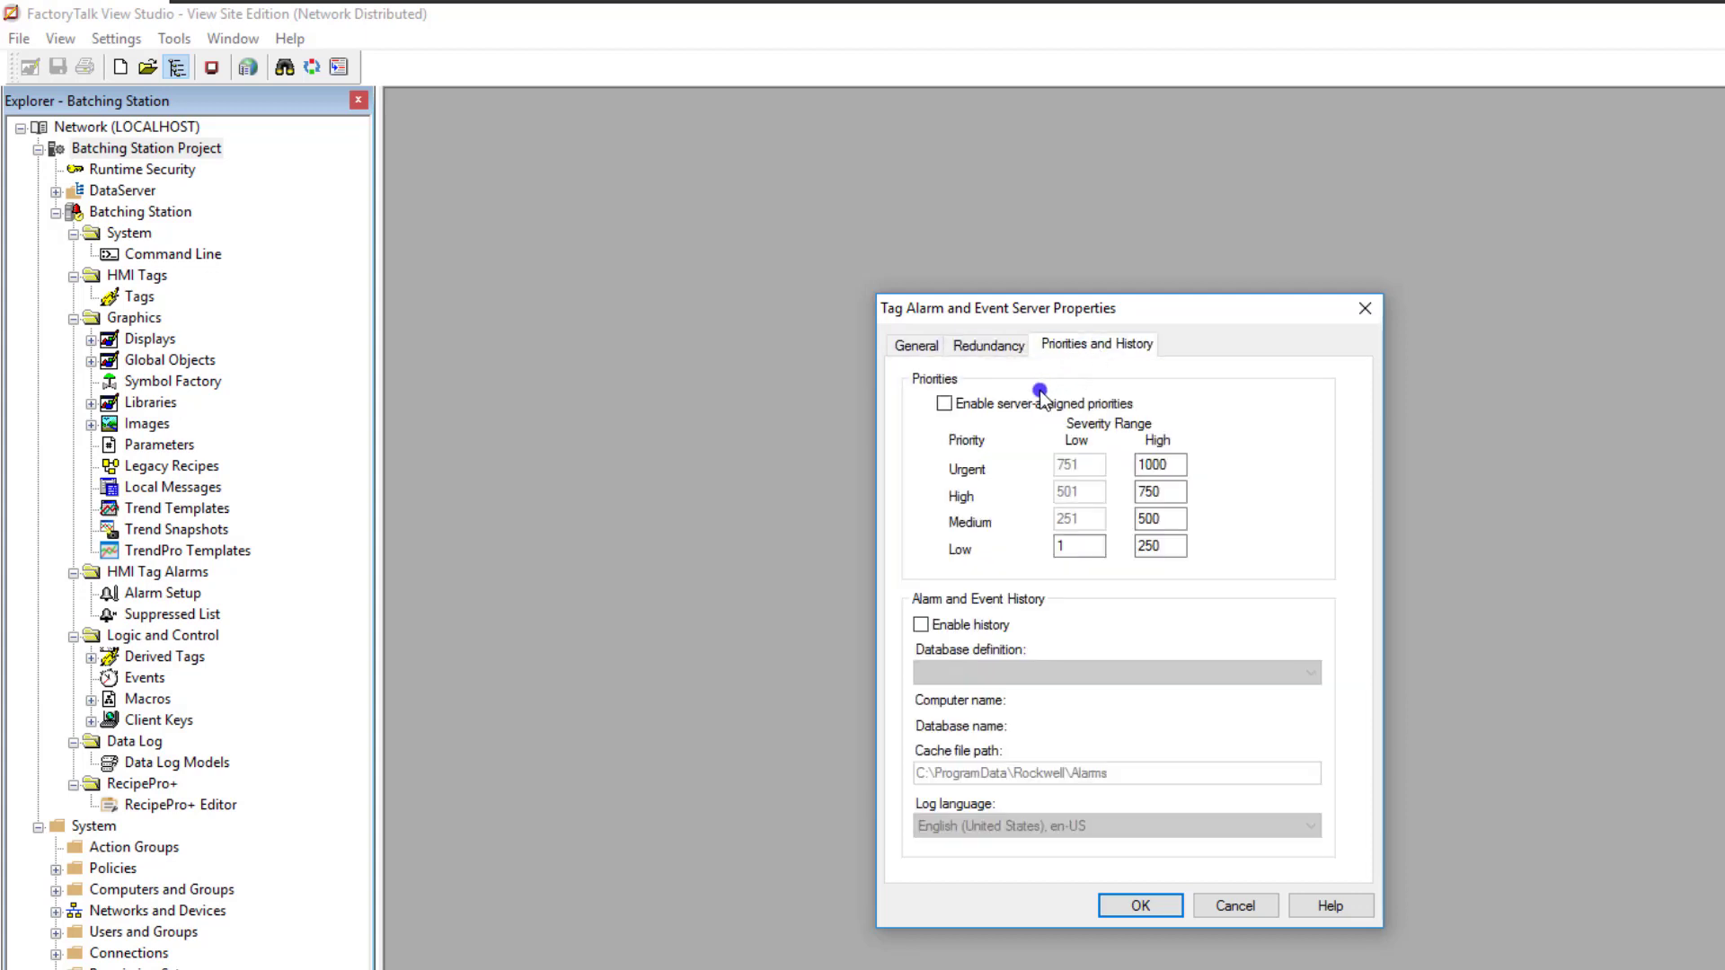
left_click(944, 405)
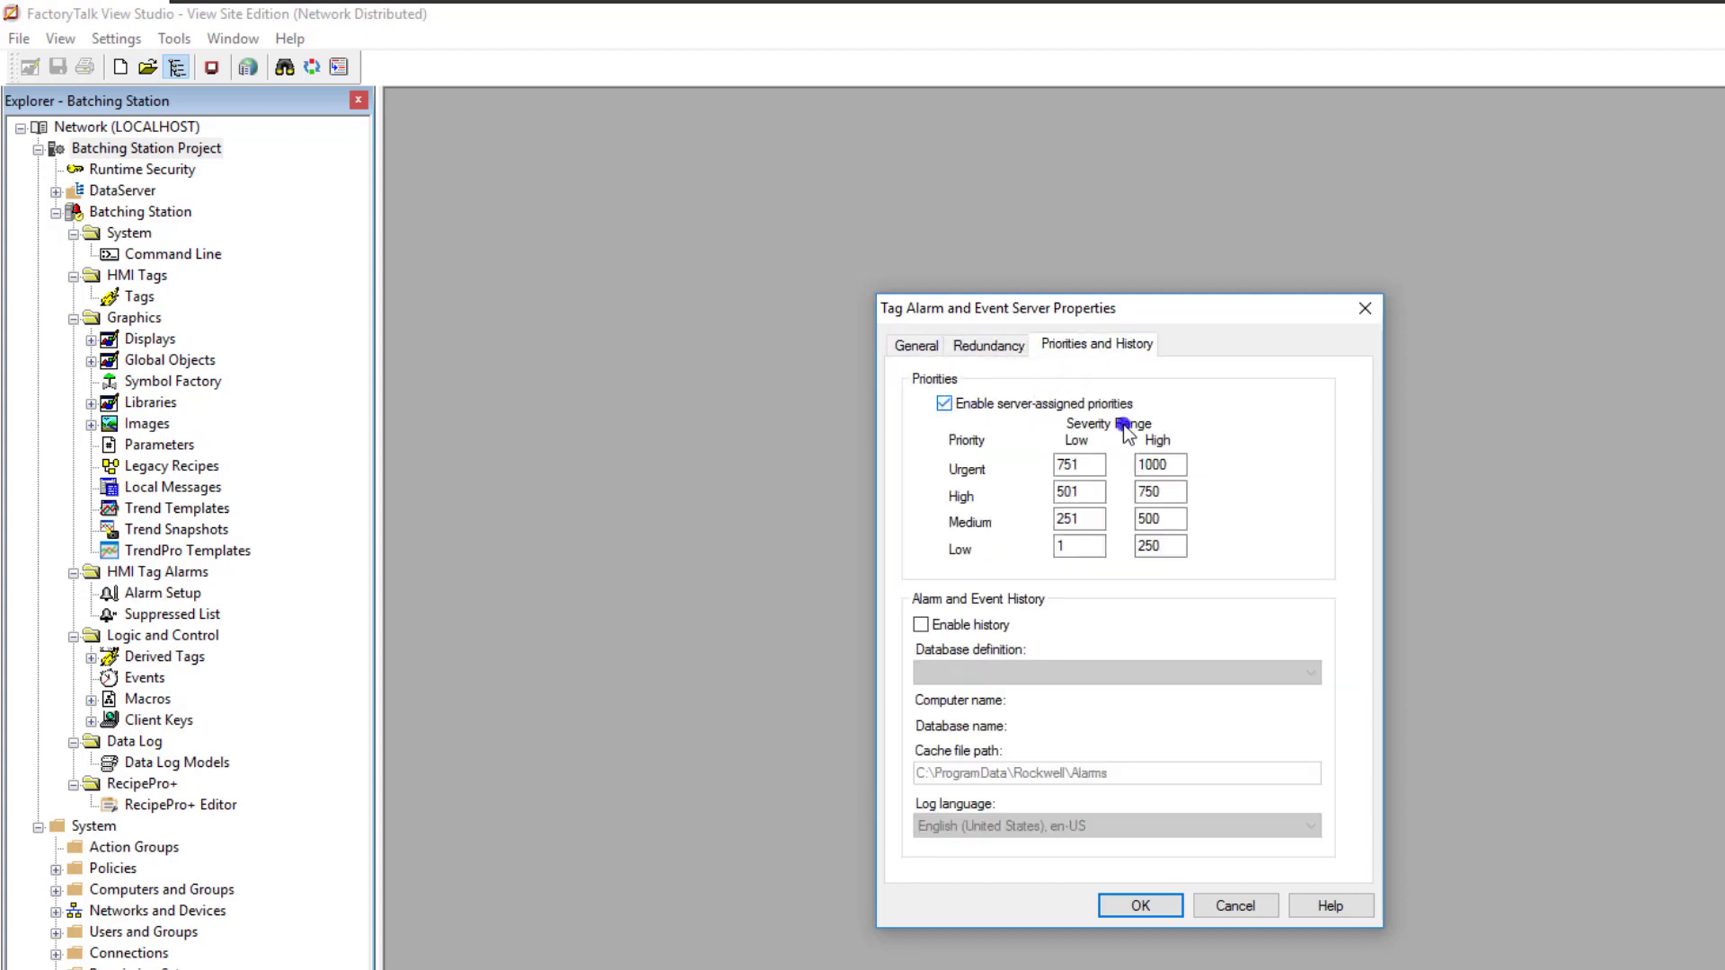
left_click(927, 345)
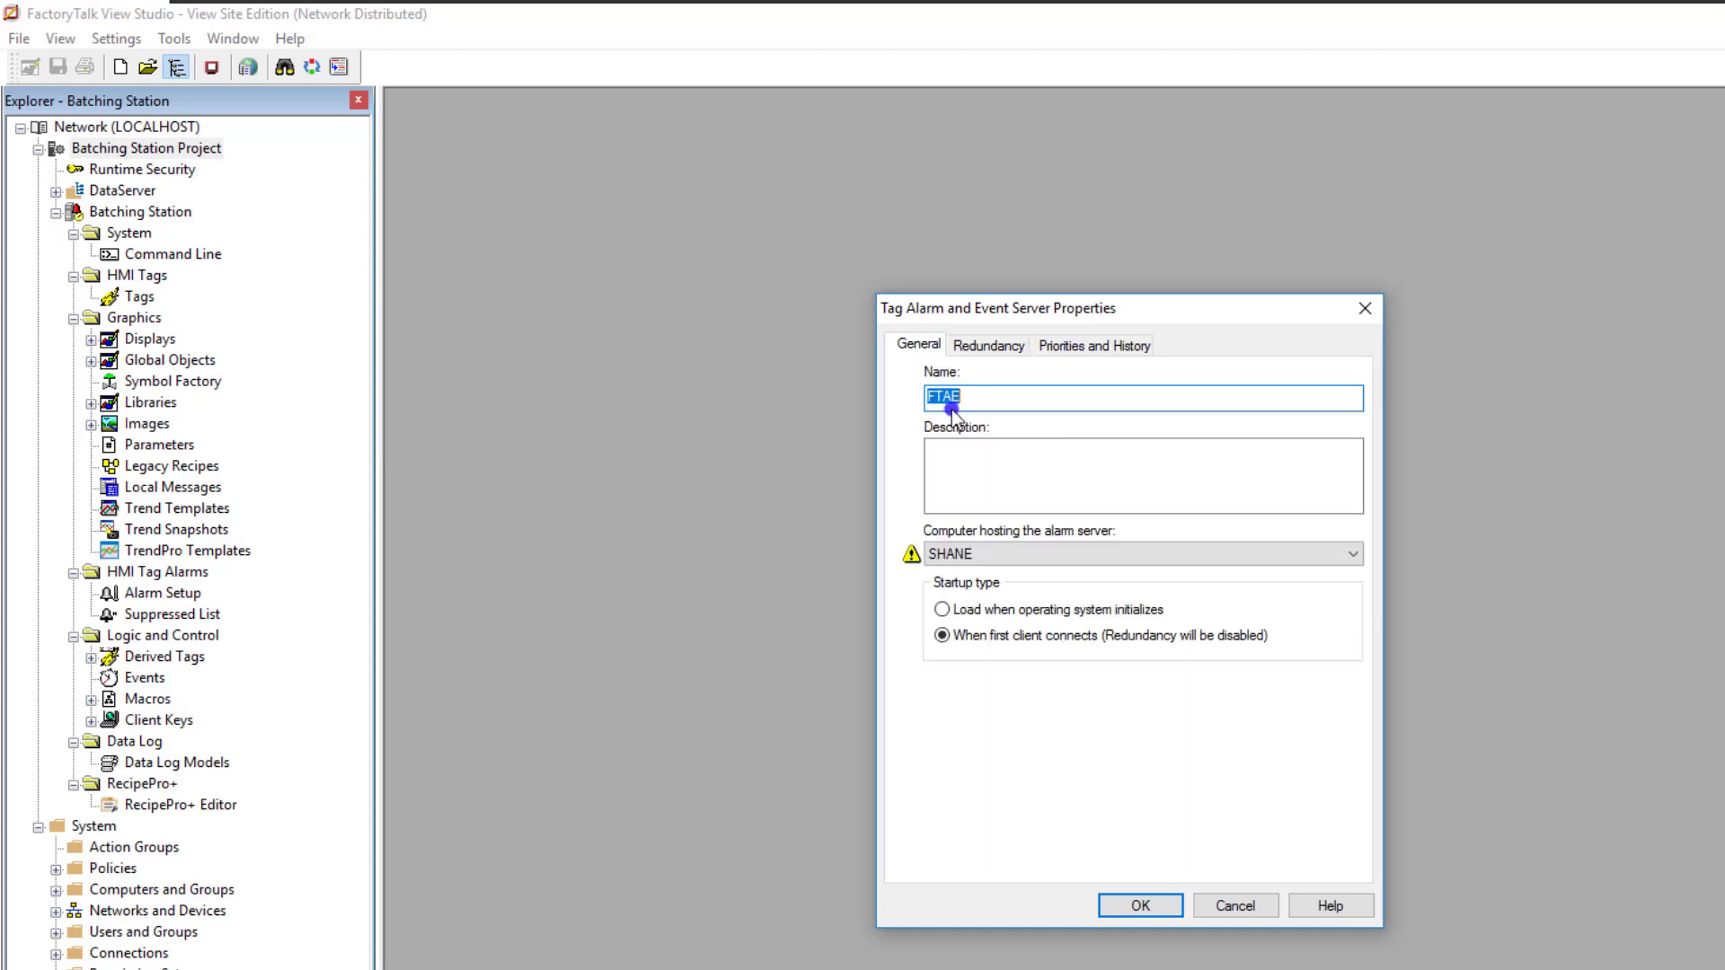
left_click(1138, 906)
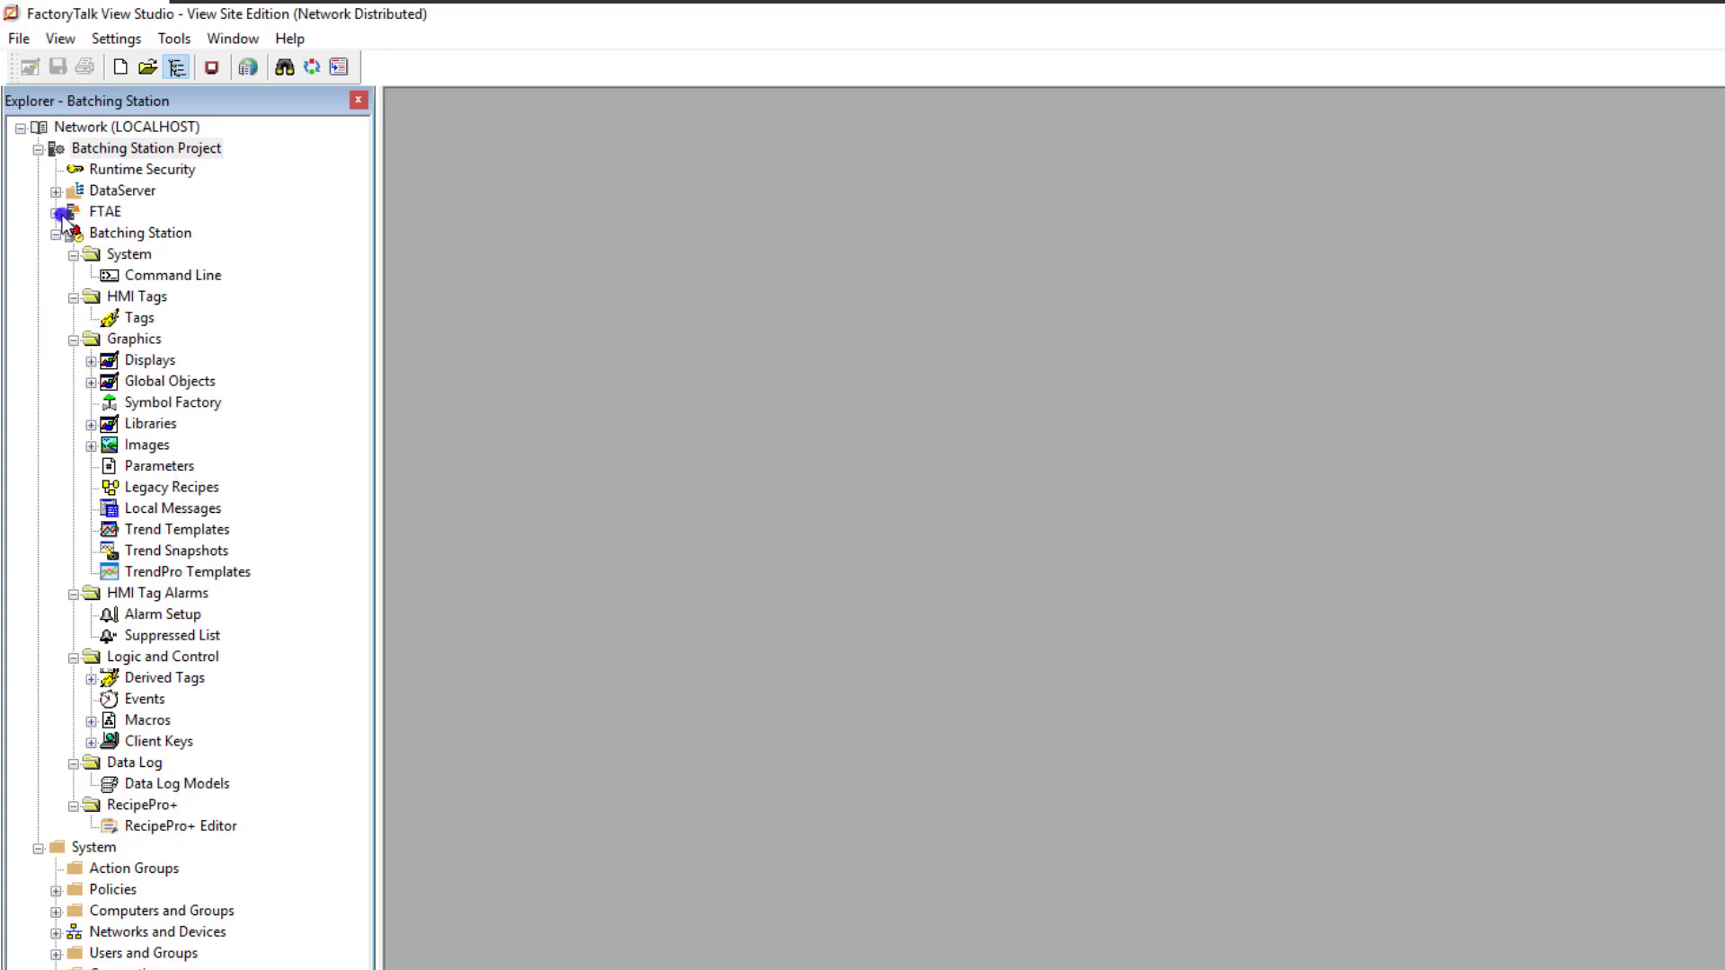
Expand the FTAE server, examine the alarm list in its Alarm and Event Setup, and close the setup
double_click(97, 214)
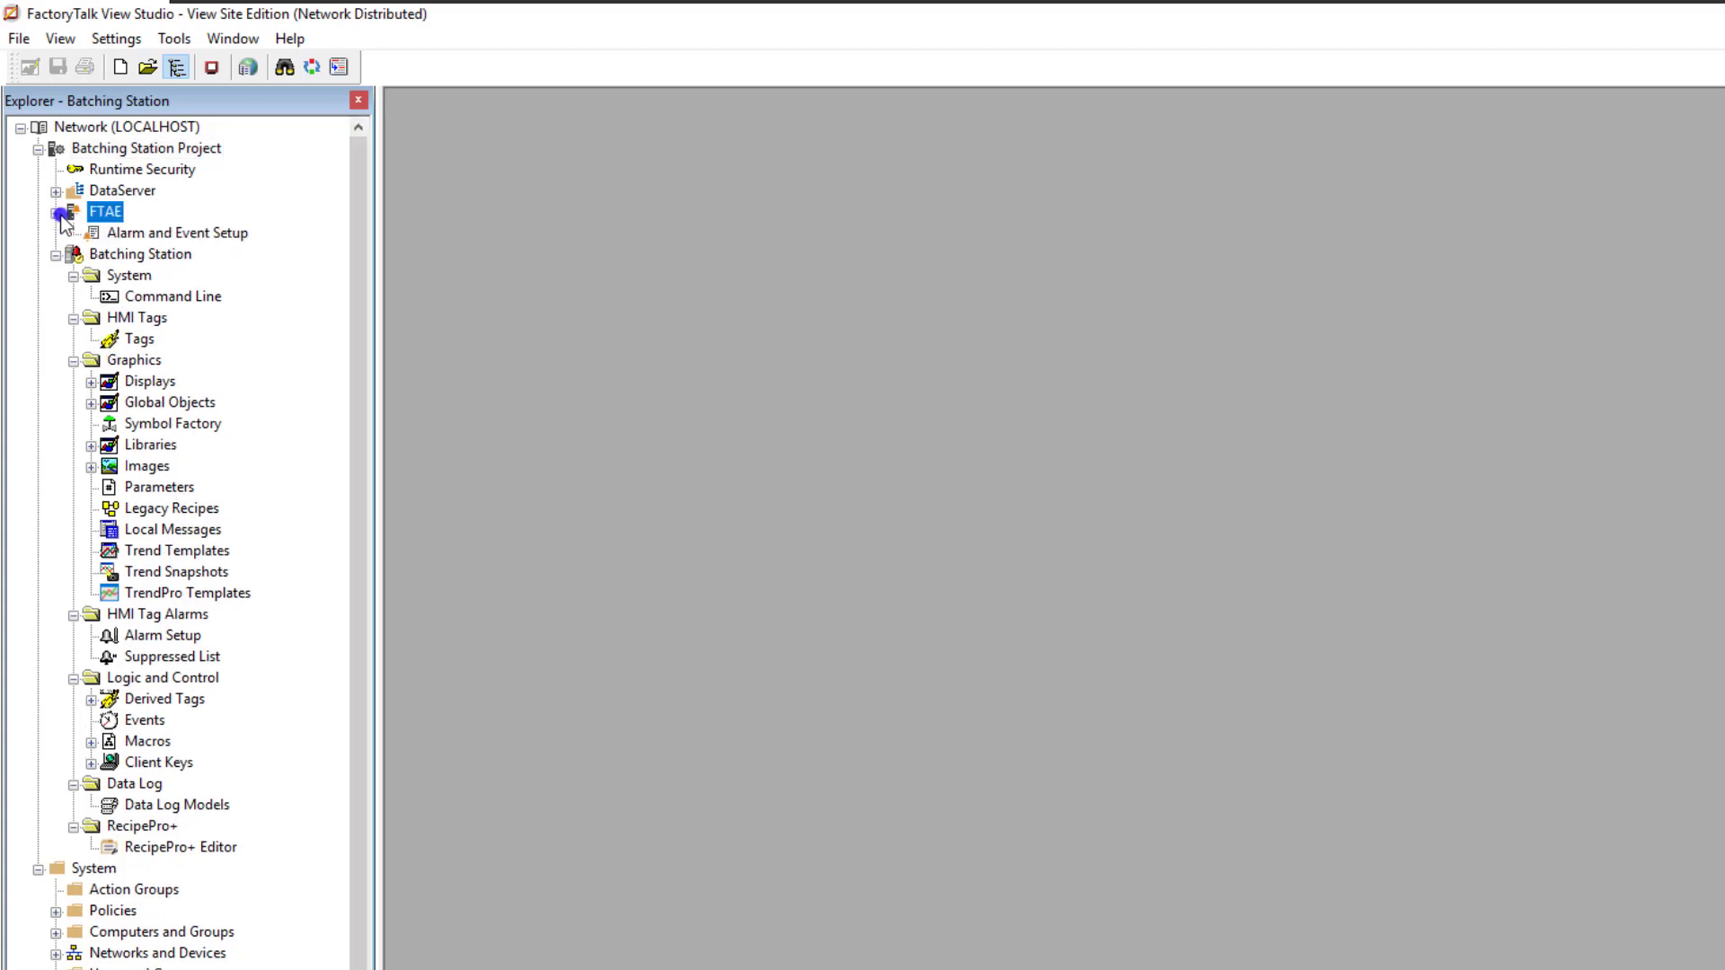
double_click(135, 233)
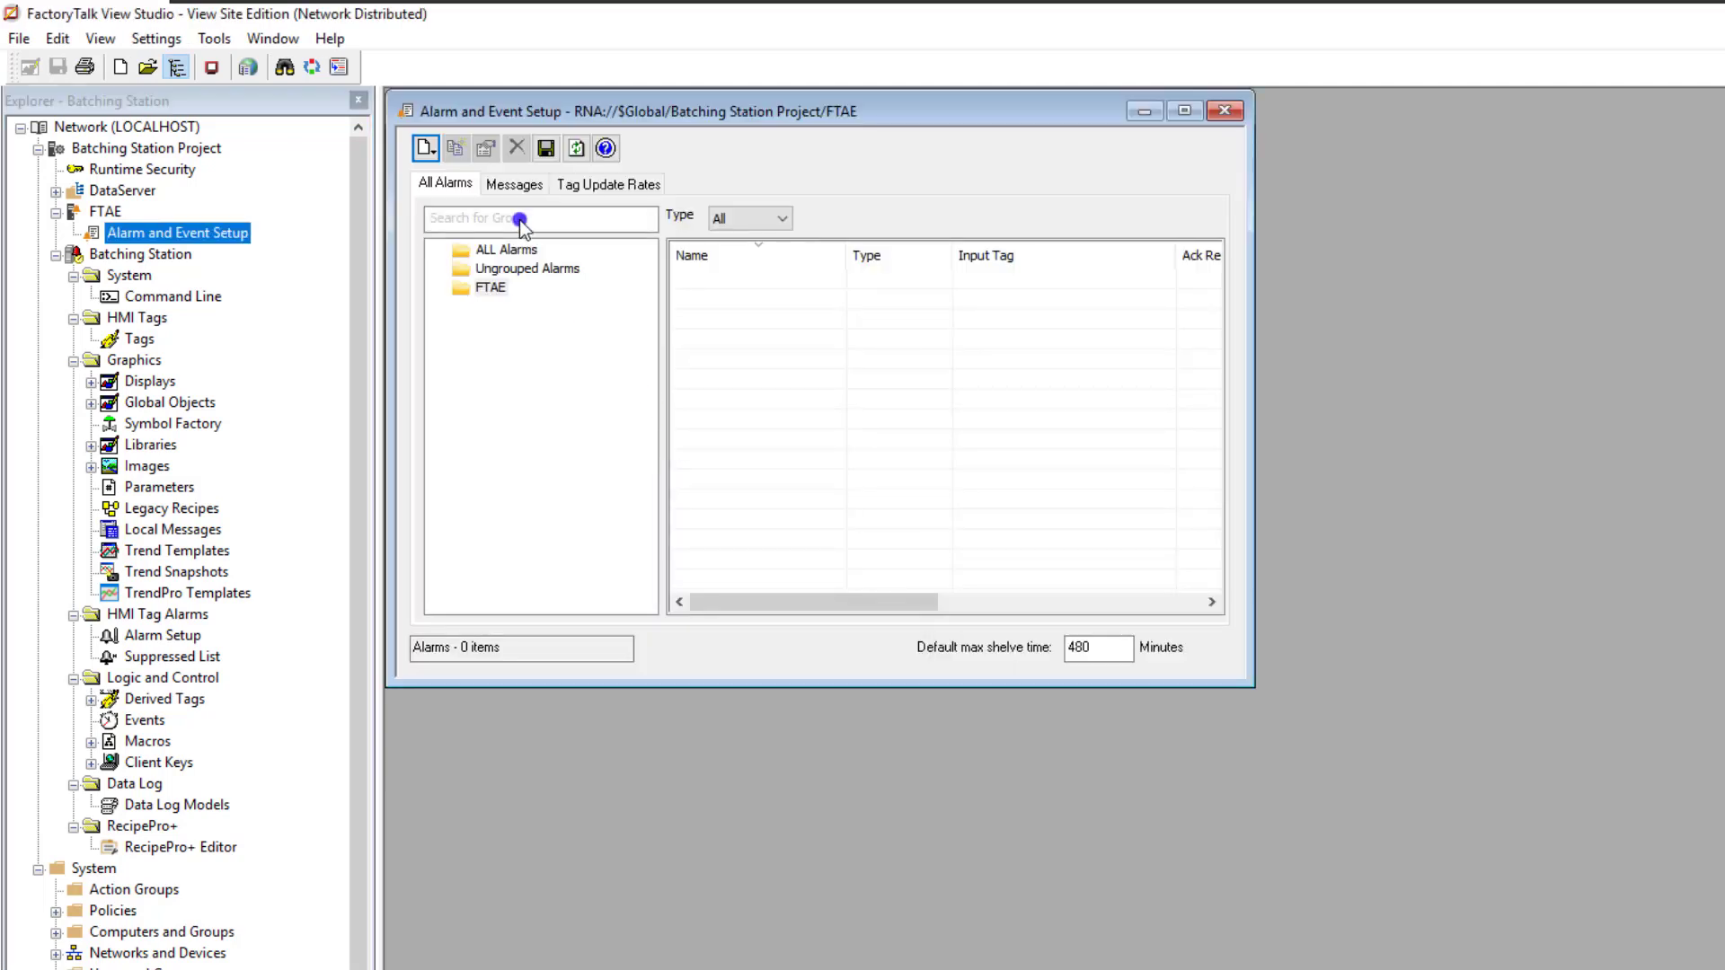
left_click(1227, 109)
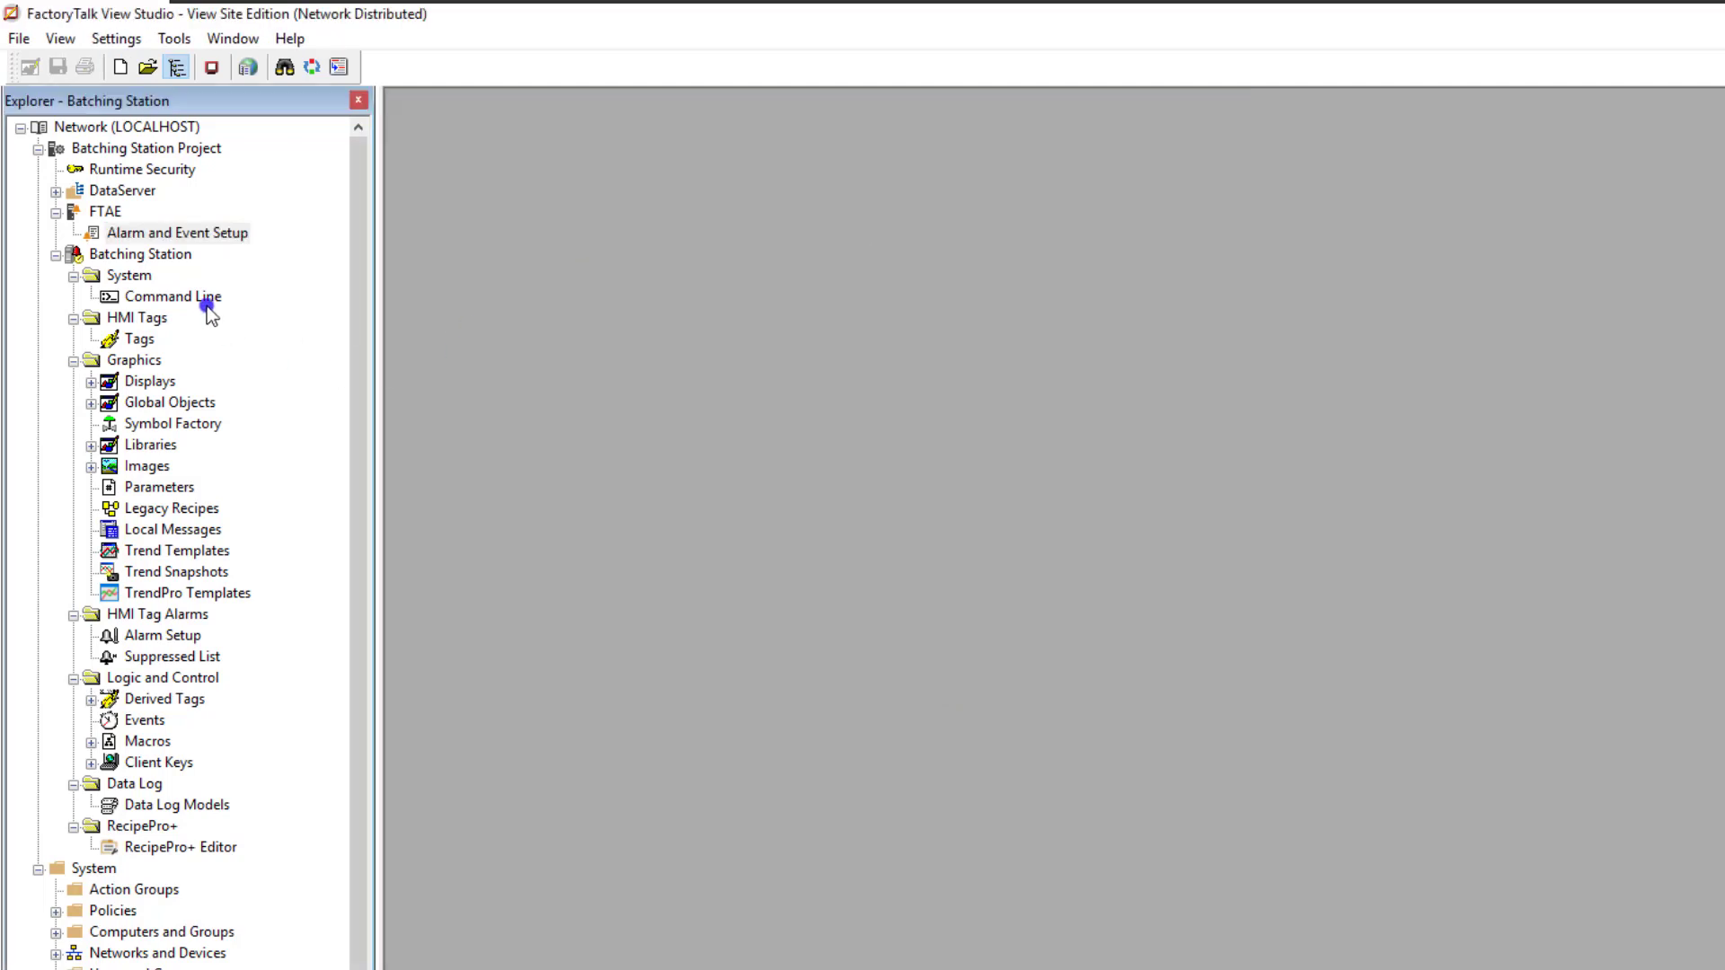
Start the Alarm Import Export Wizard for the FTAE server and choose to import the alarm configuration from an Excel file
left_click(110, 214)
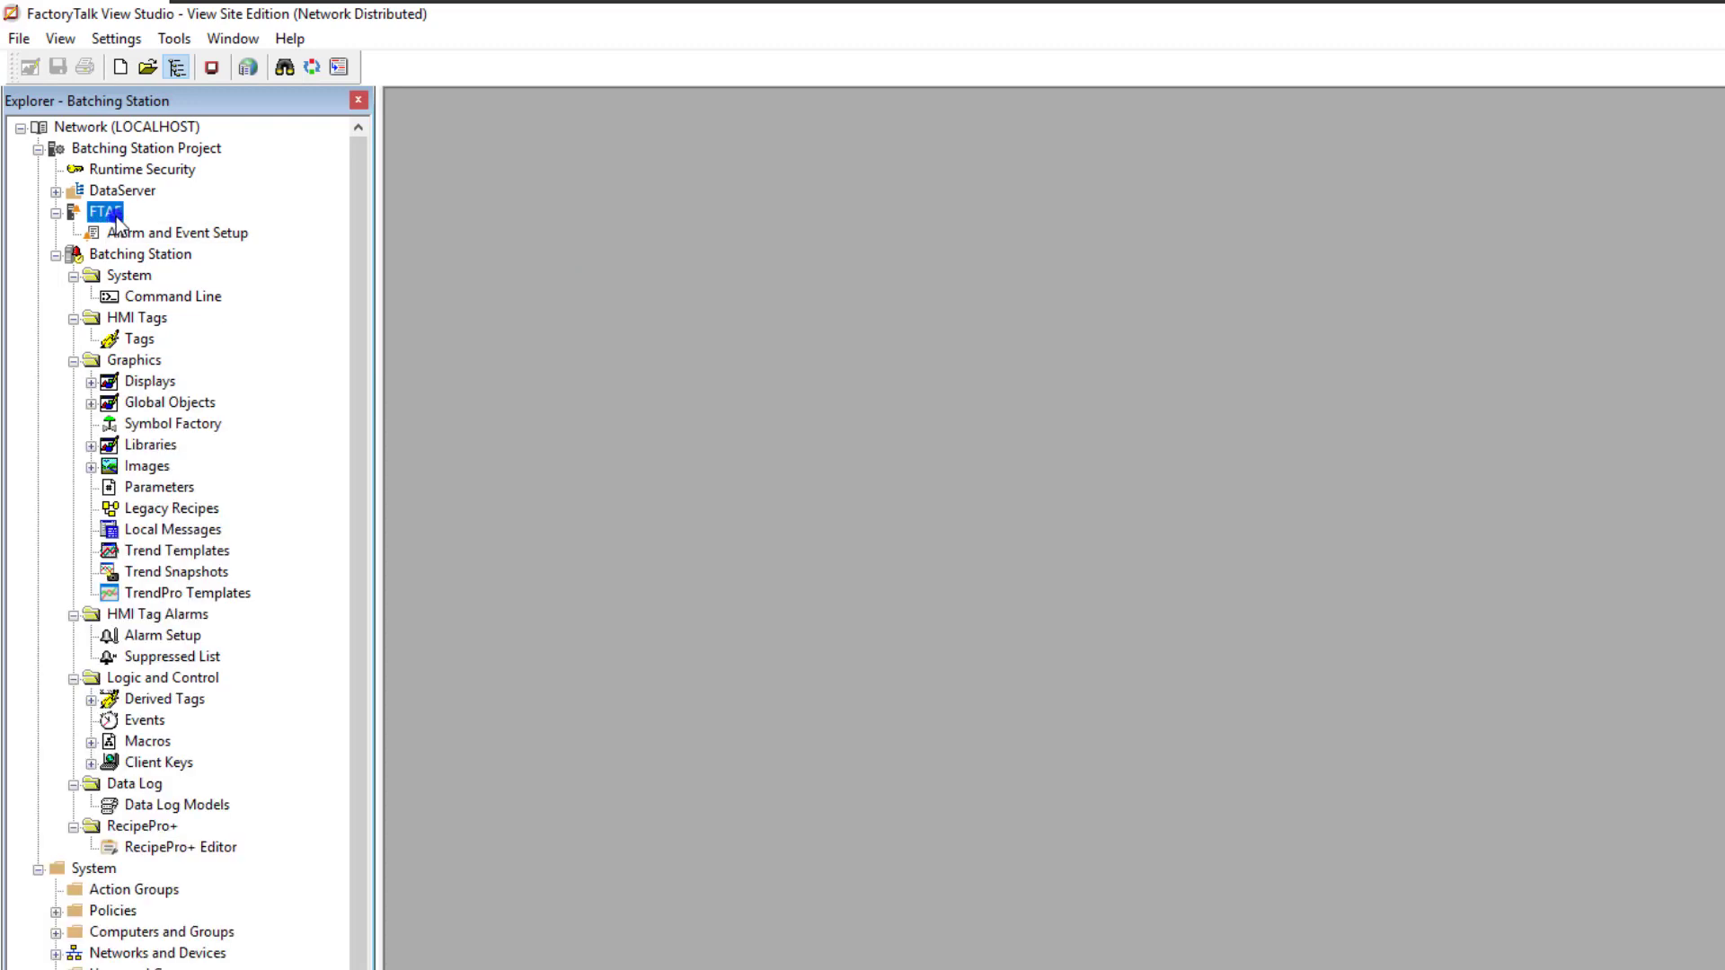
right_click(115, 220)
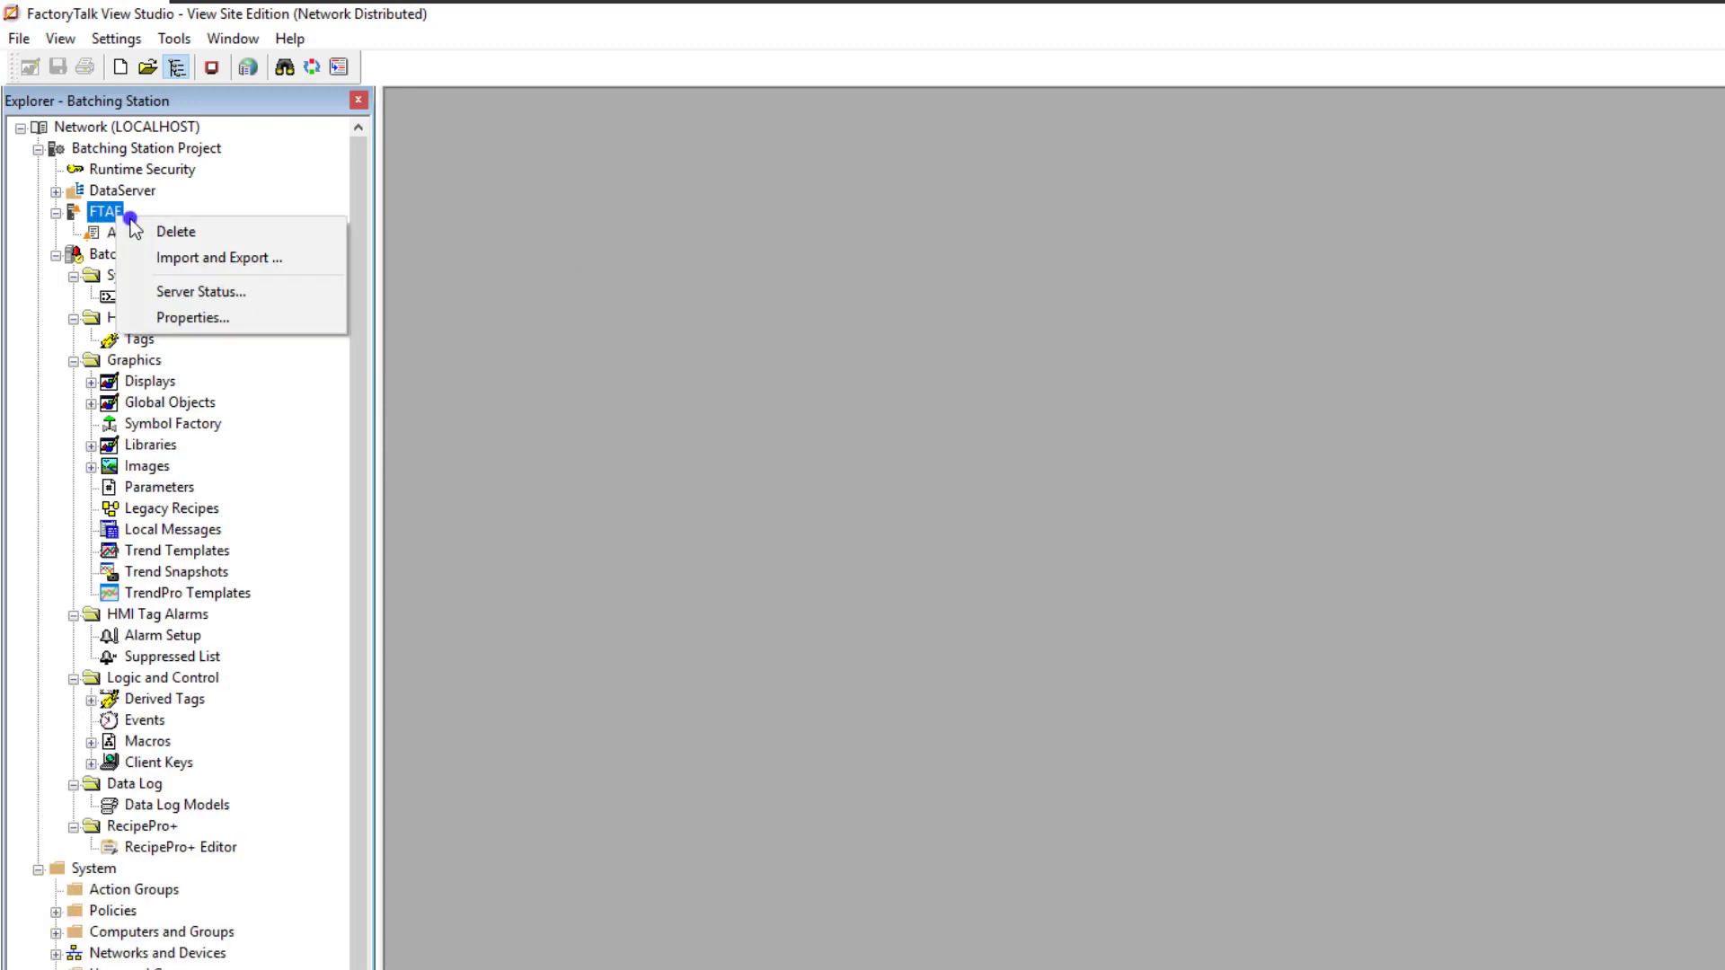
left_click(196, 260)
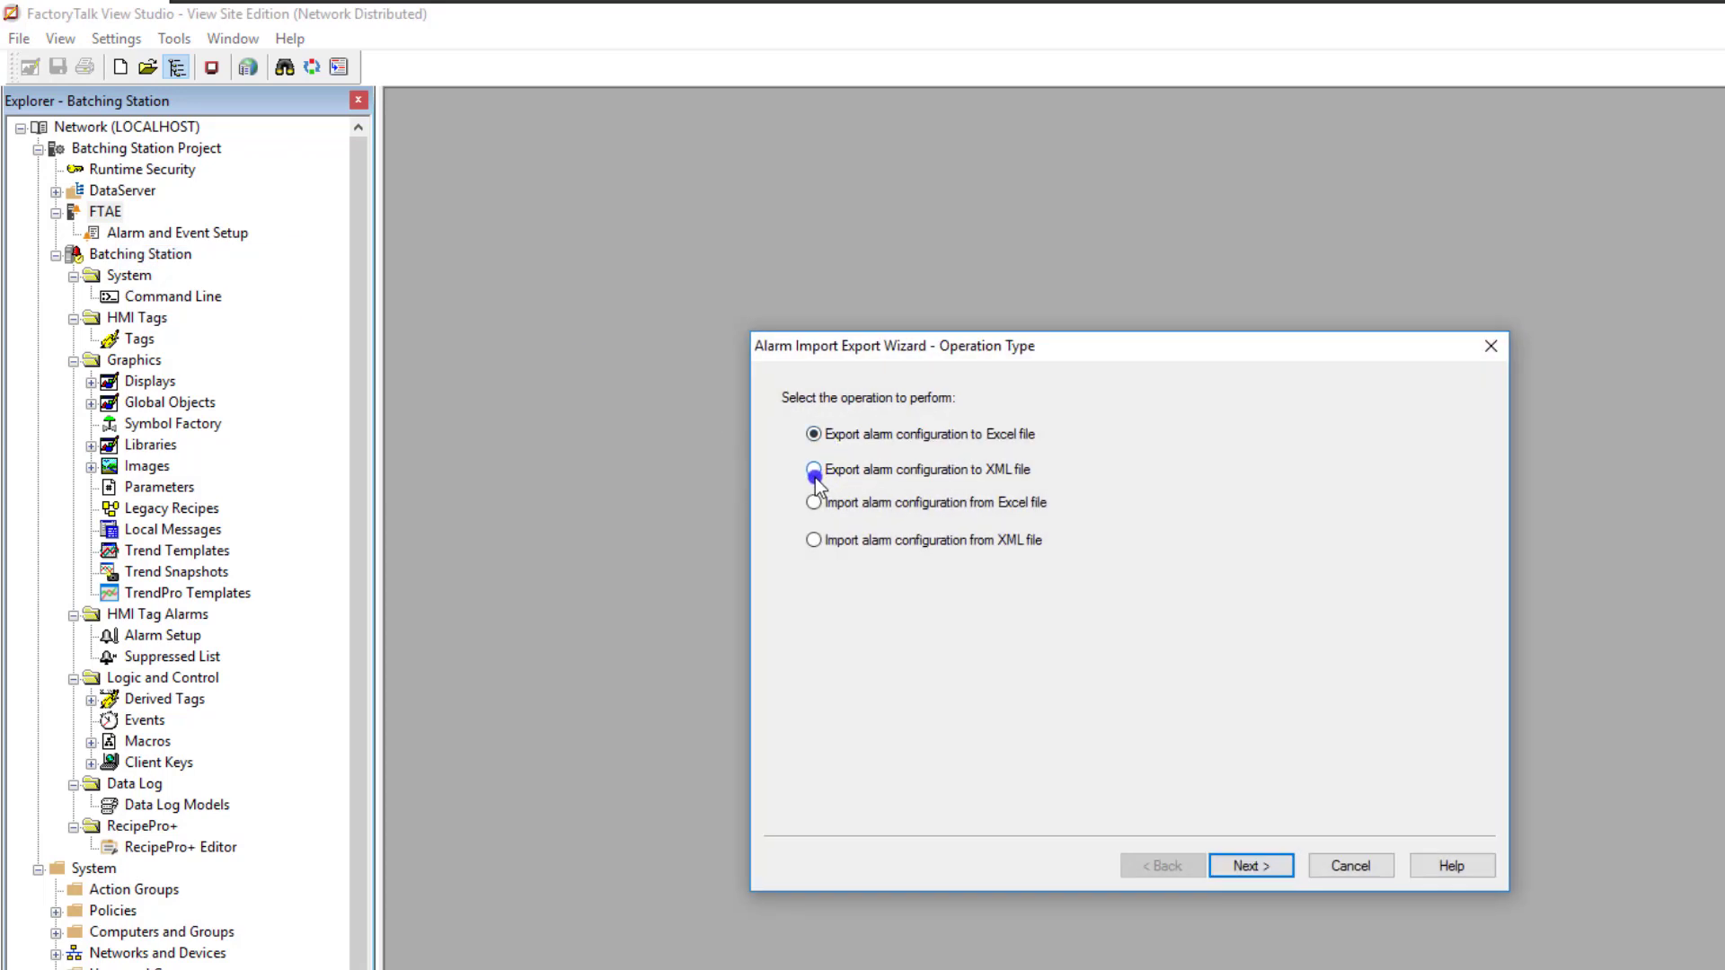
left_click(815, 506)
left_click(815, 542)
left_click(1267, 865)
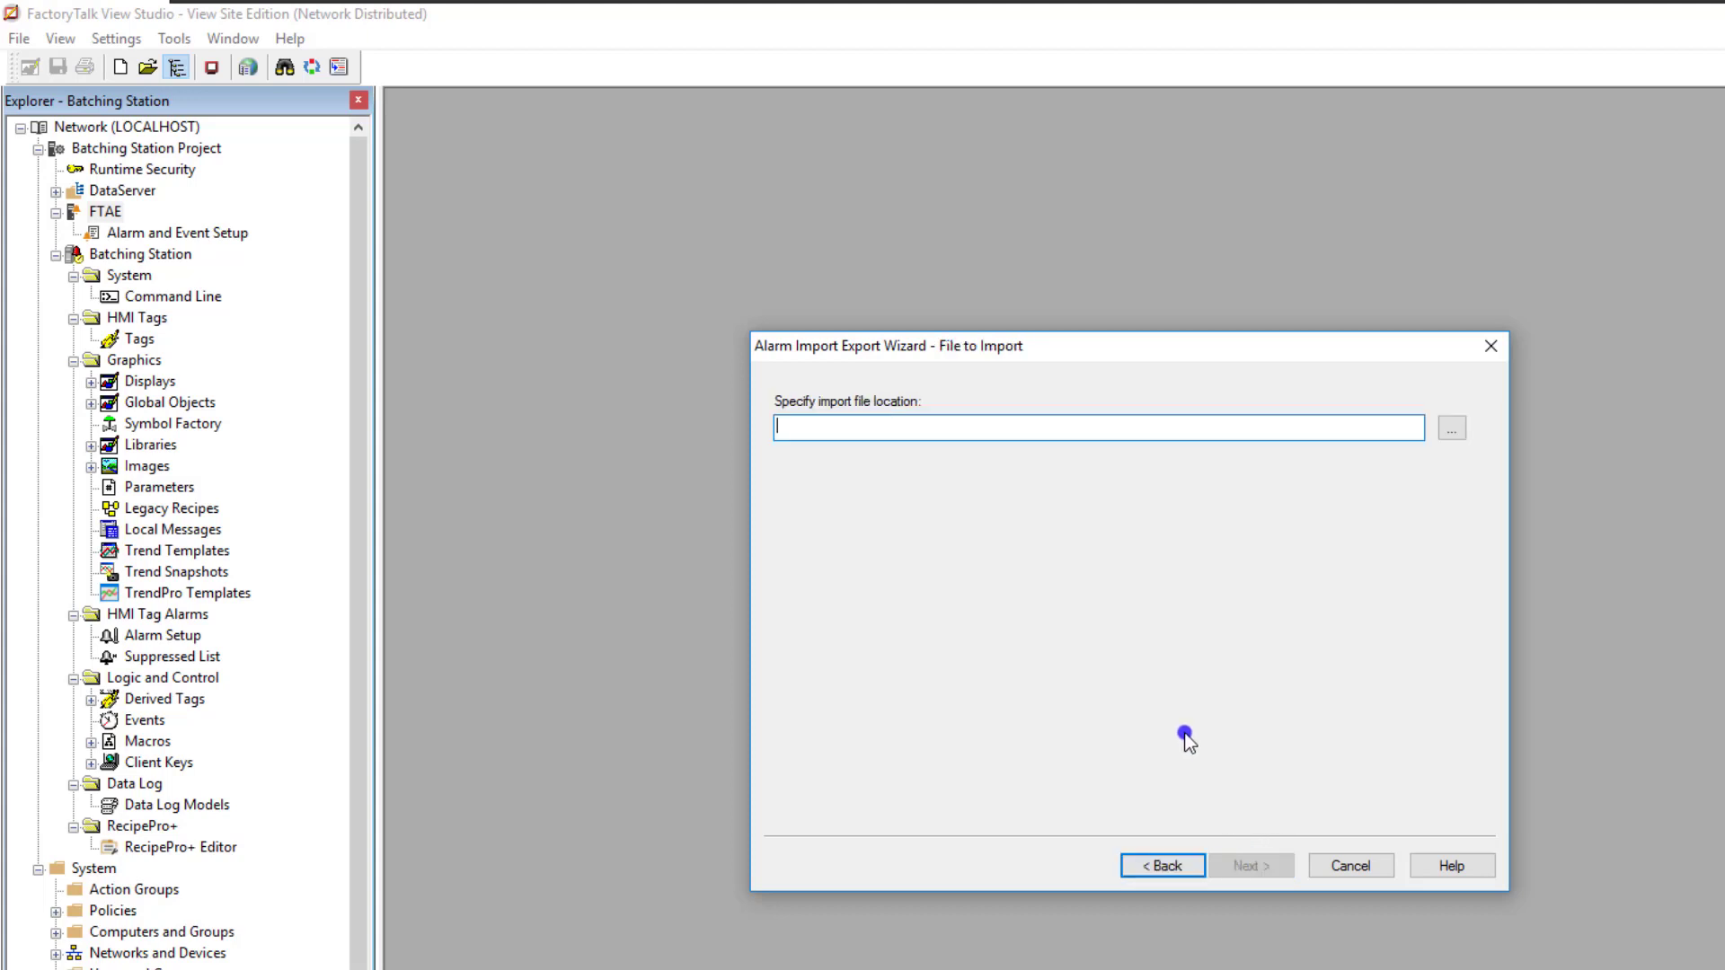
Browse for the alarm import file, going to Users\Public\Public Documents on the C: drive
left_click(1454, 428)
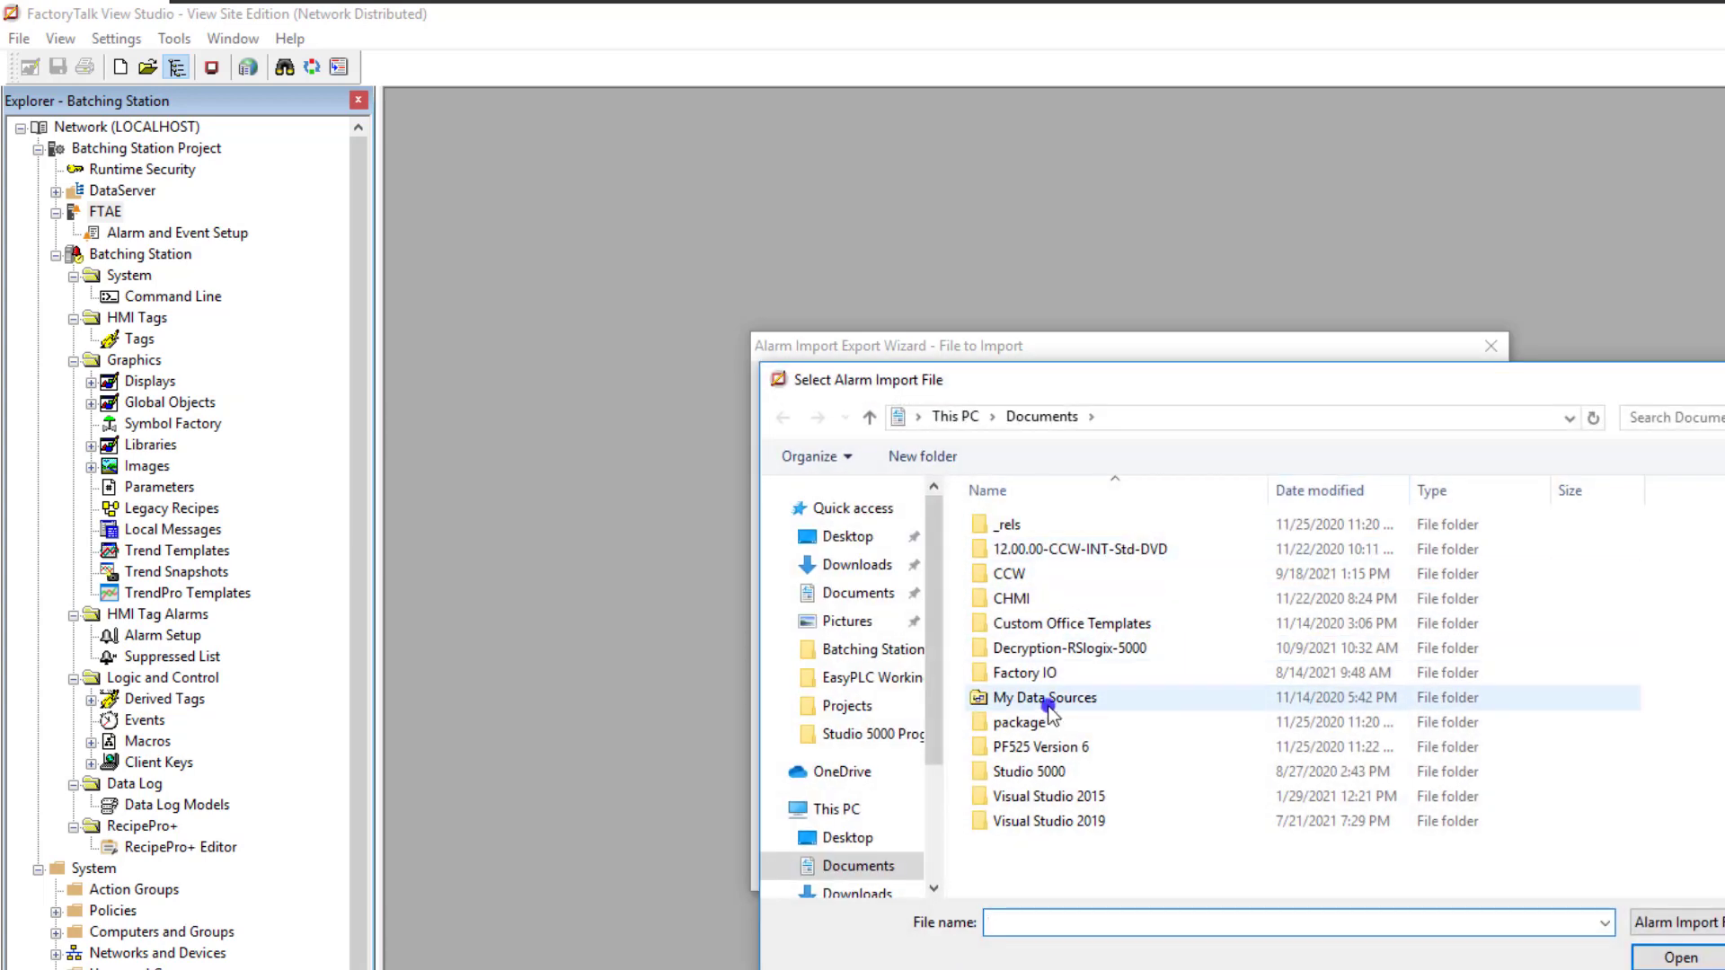
left_click(840, 809)
double_click(1367, 707)
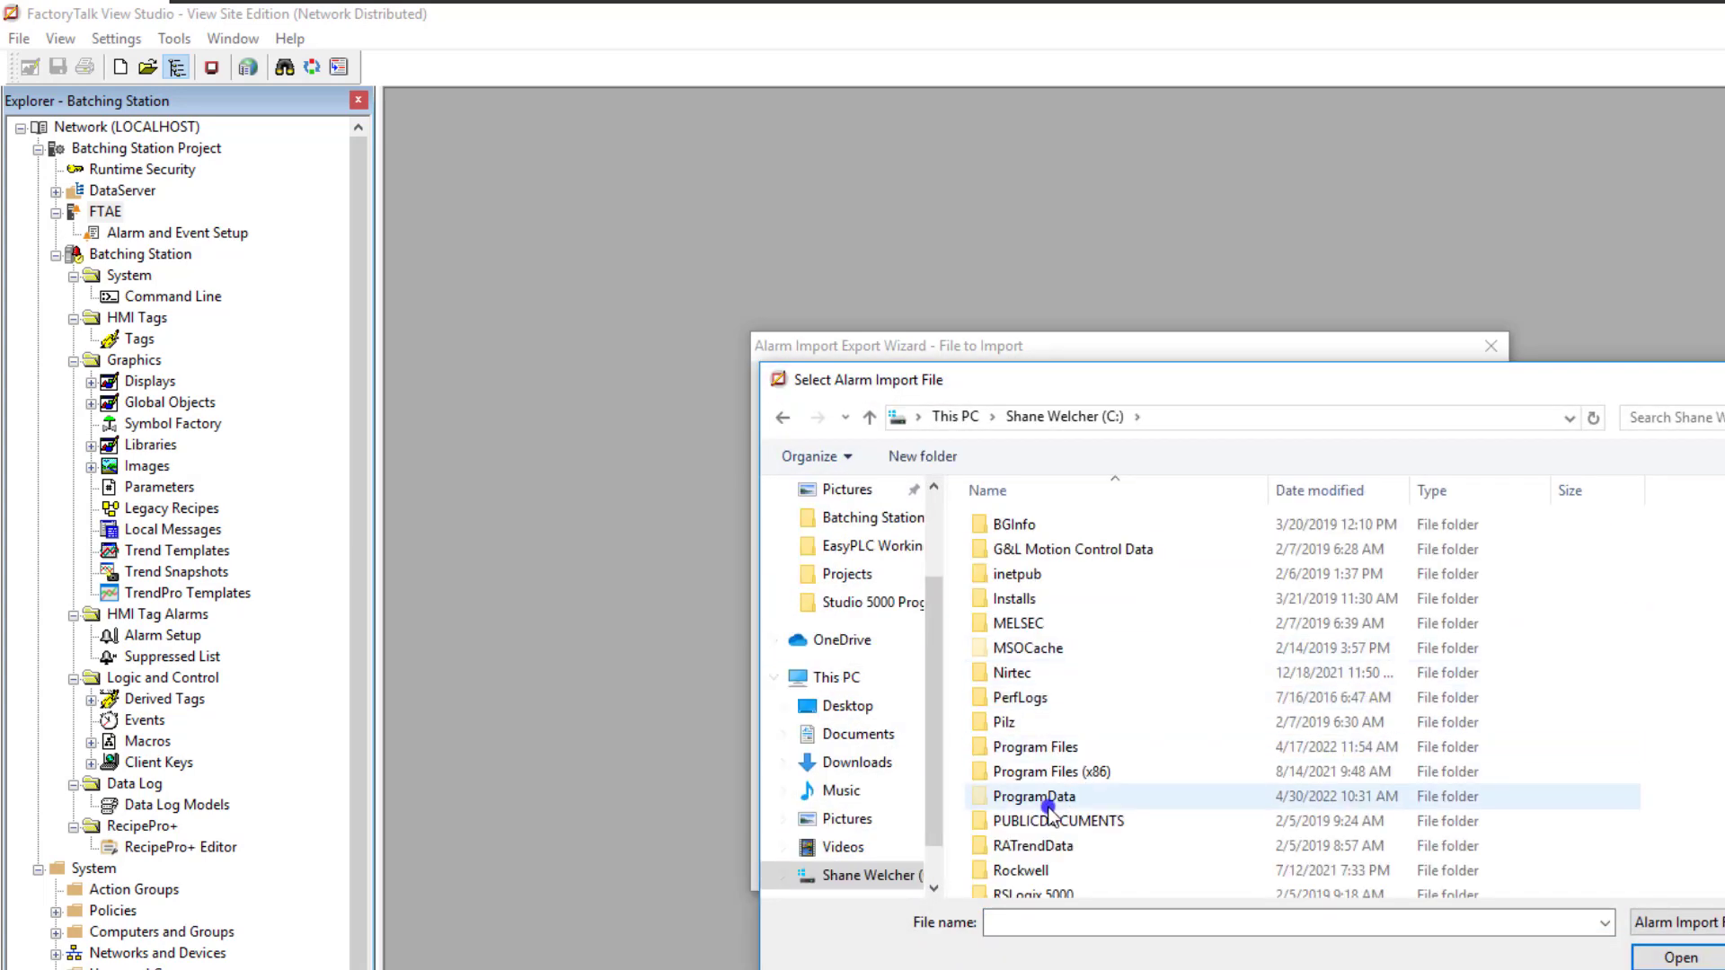
scroll(1043, 803, "down", 2)
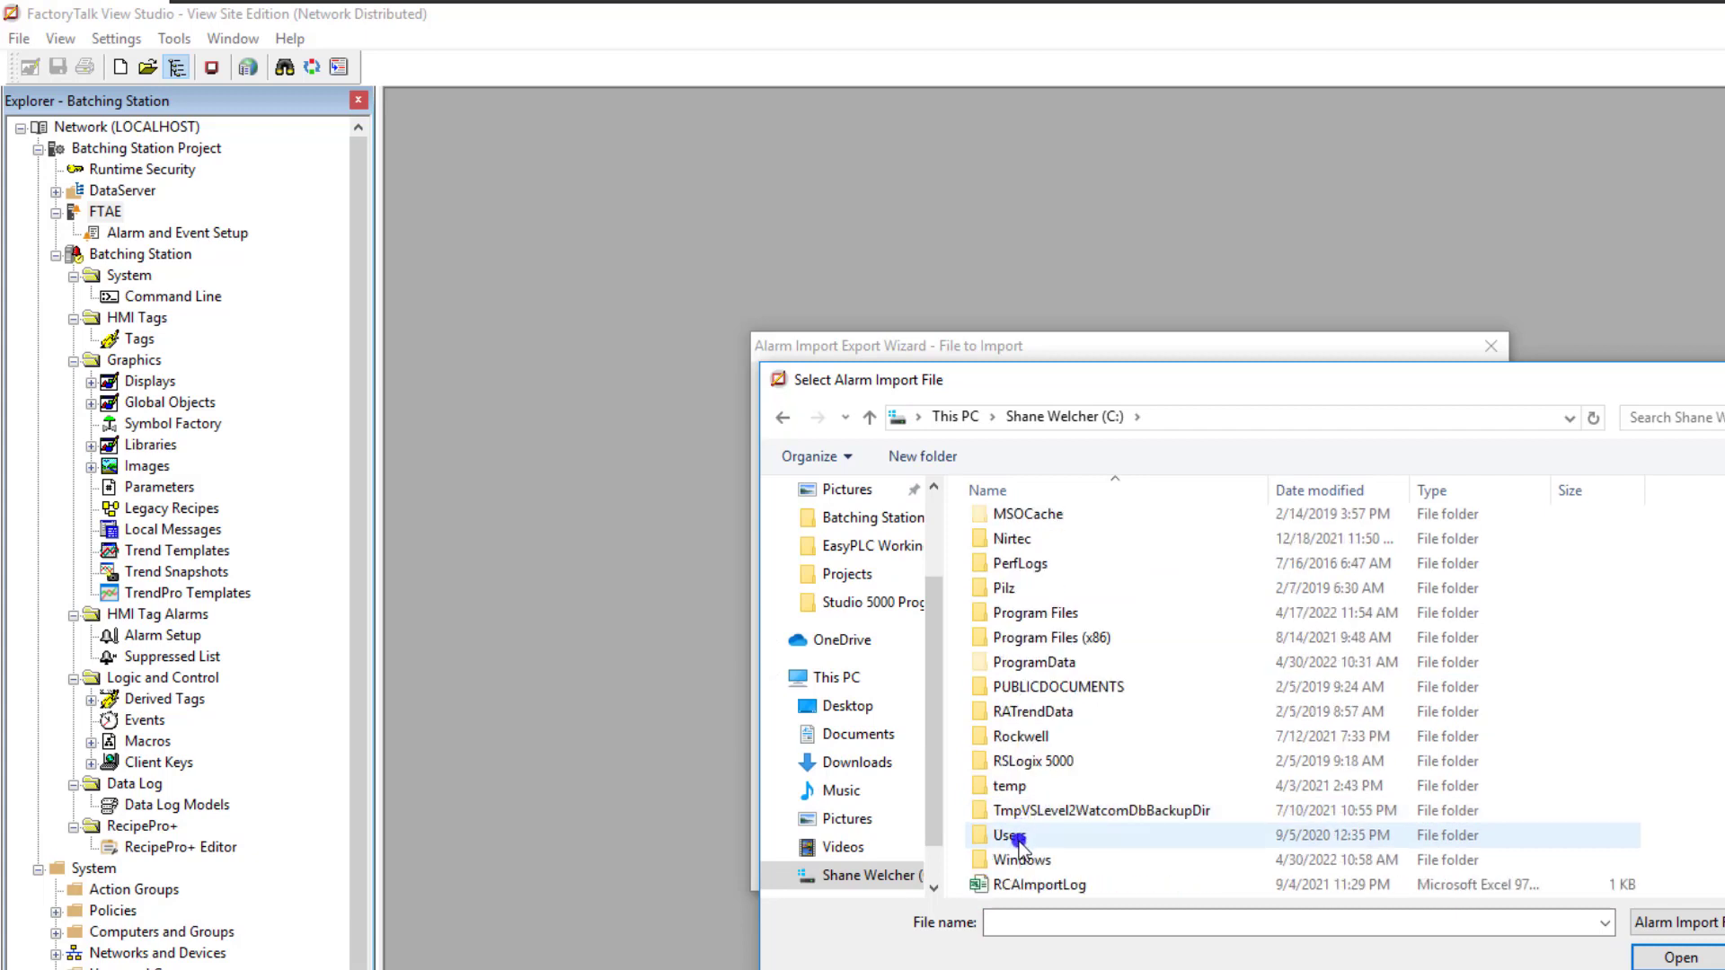
double_click(1019, 843)
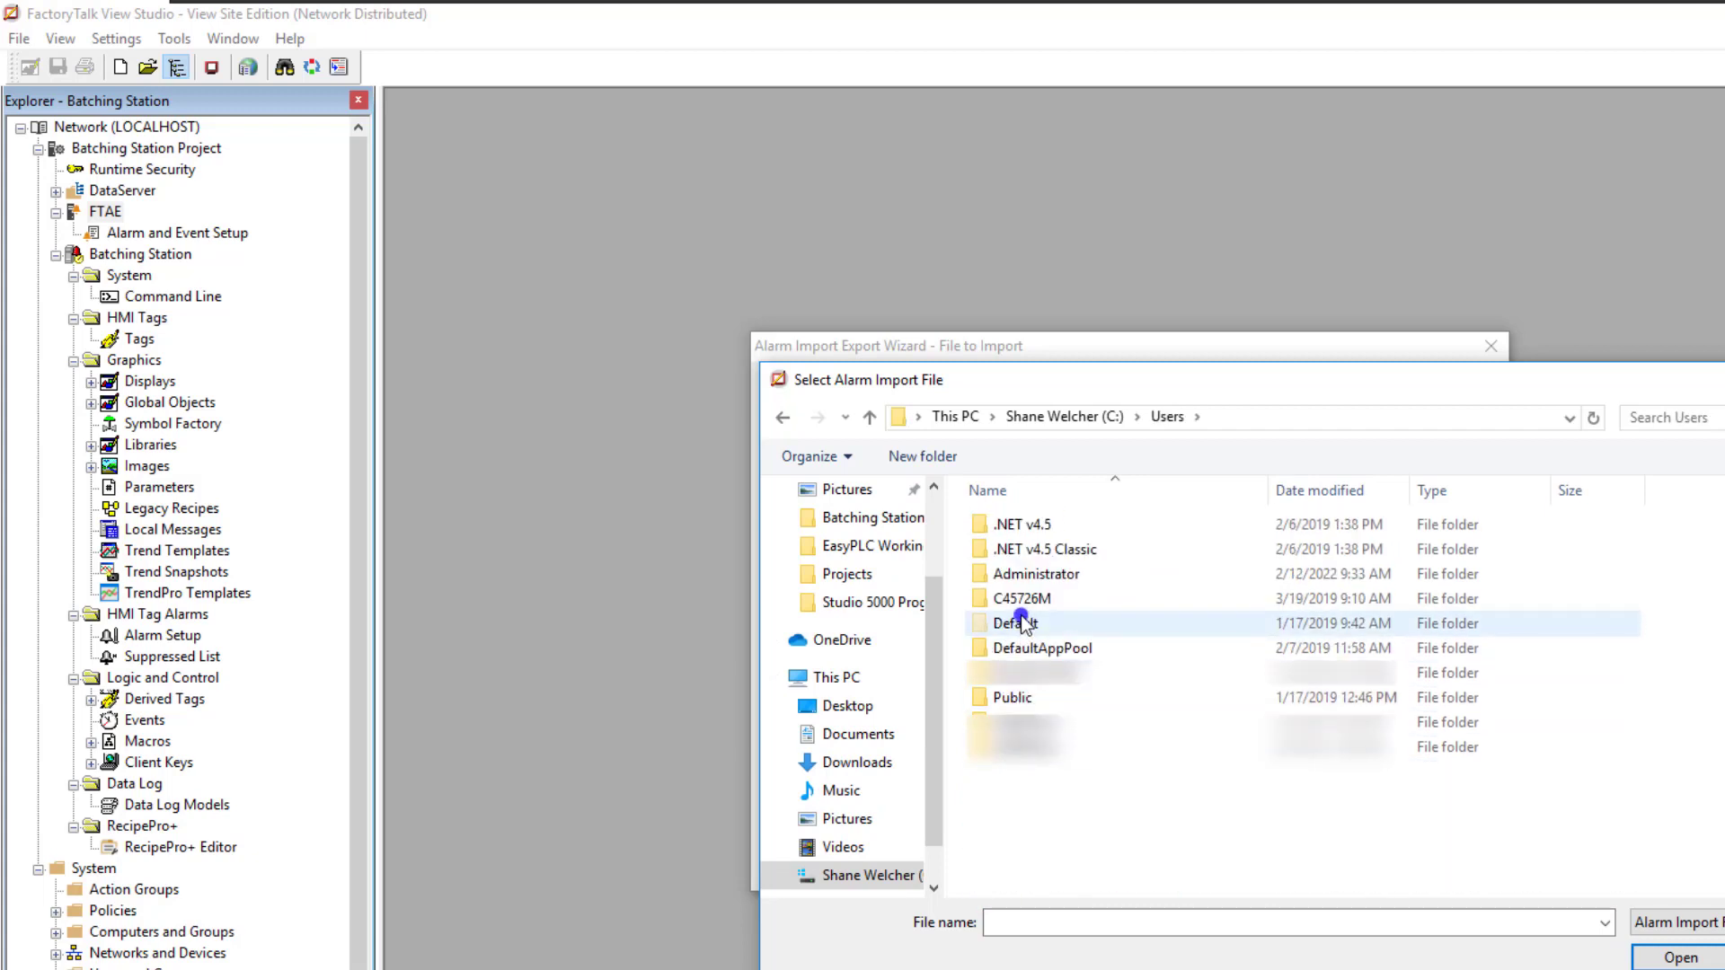
double_click(1025, 697)
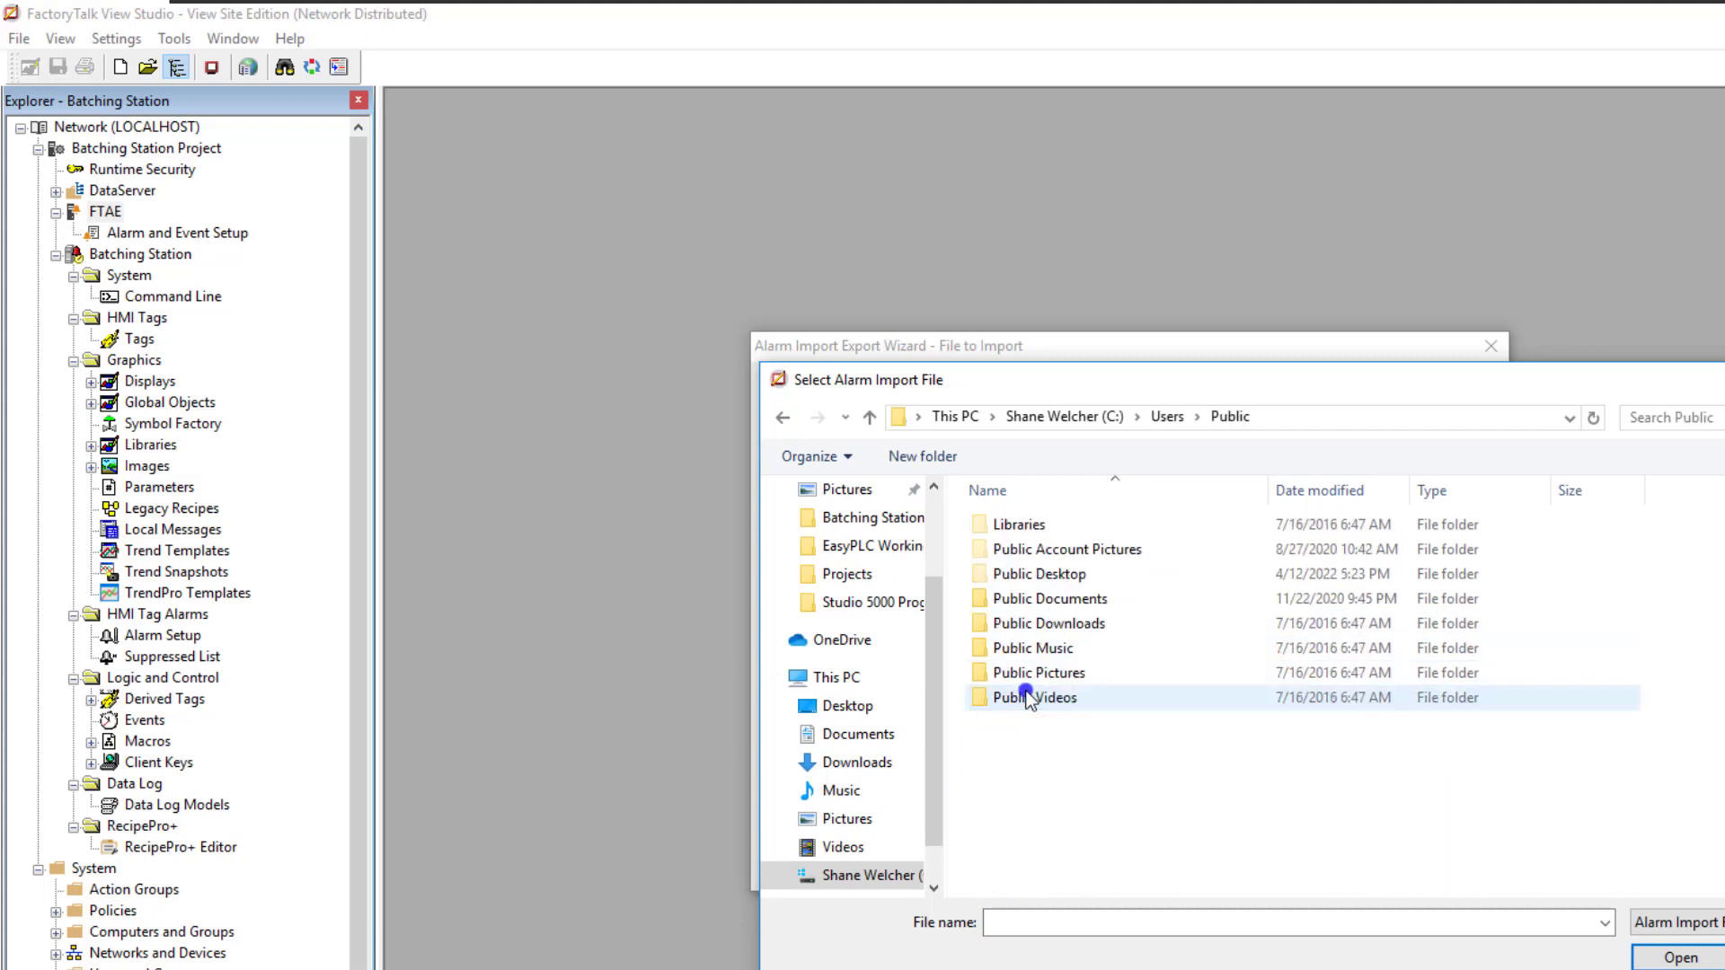
double_click(1039, 604)
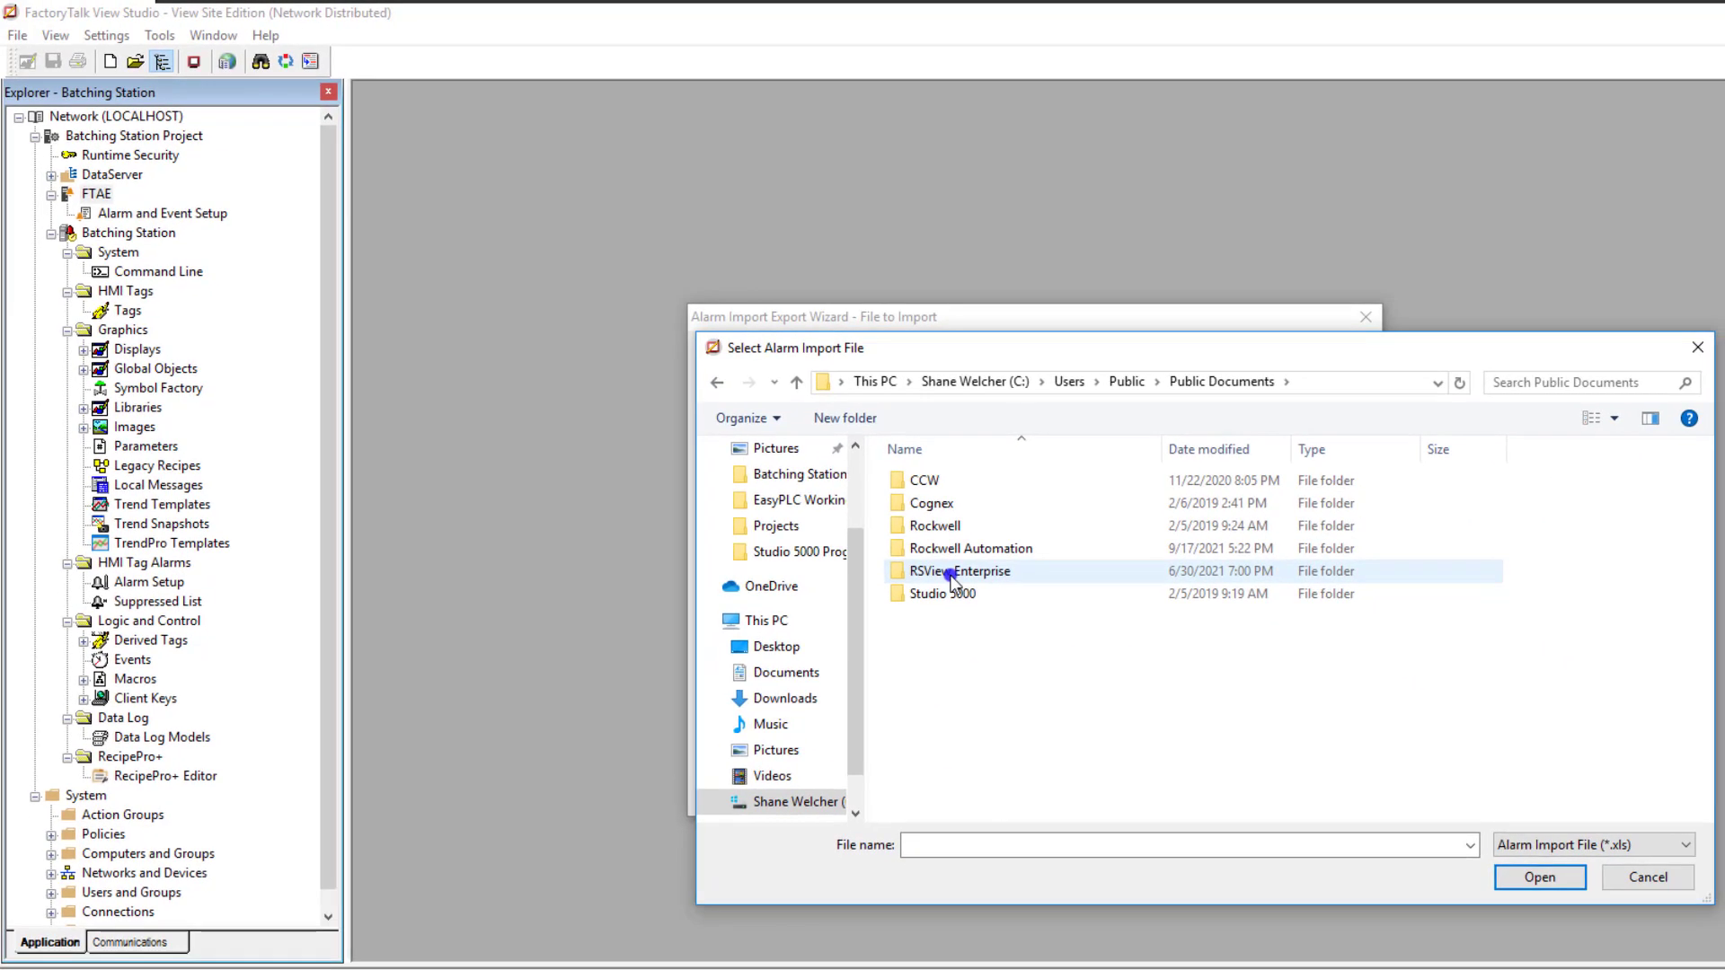
Select Batching Station_FTAE_AlarmExport from RSView Enterprise\SE\HMI Projects\Batching Station as the import file and continue to the import method
left_click(1040, 629)
double_click(951, 575)
double_click(935, 552)
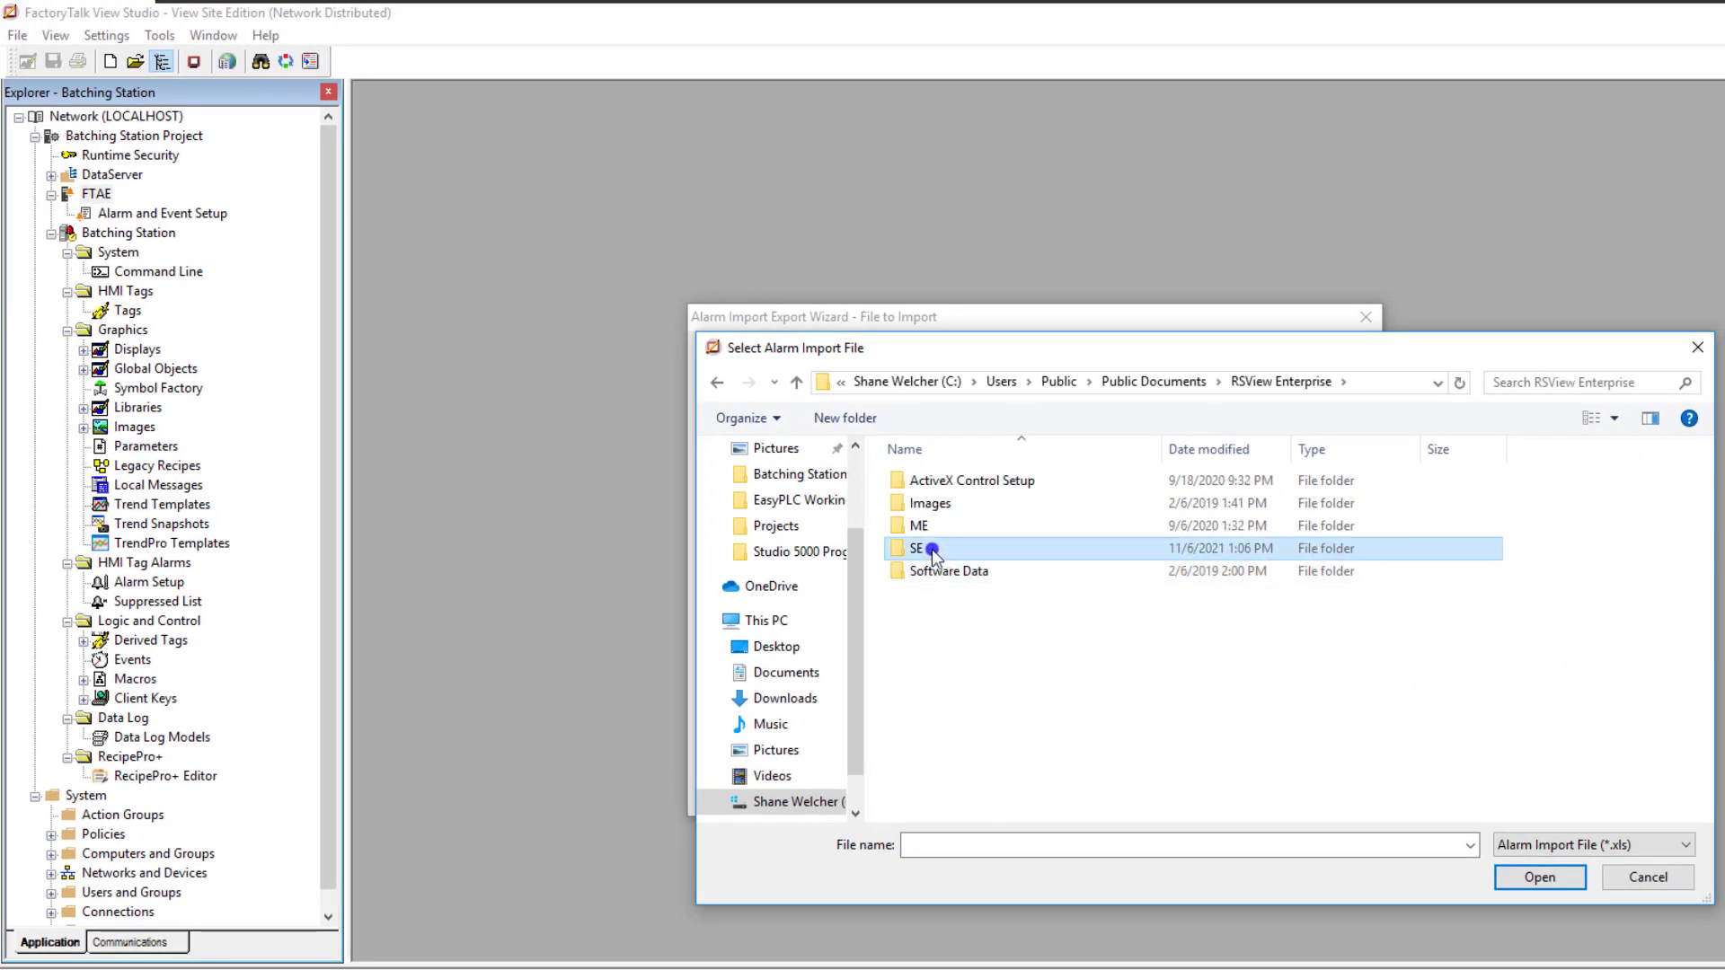
double_click(947, 640)
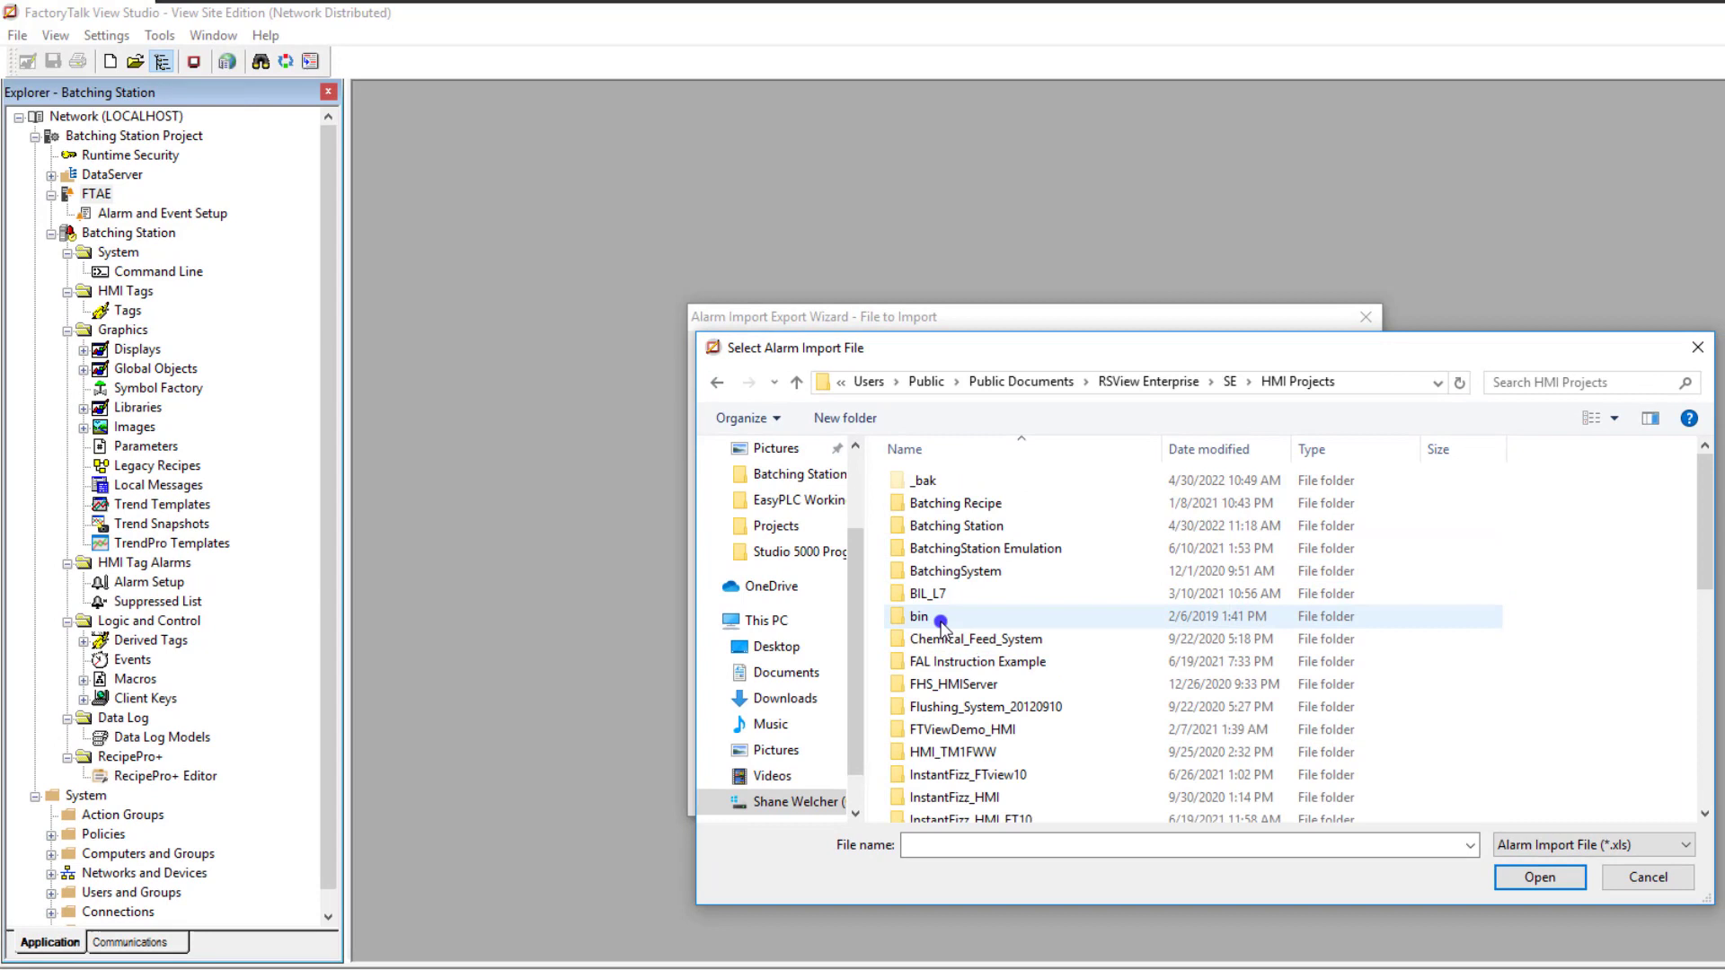
double_click(951, 530)
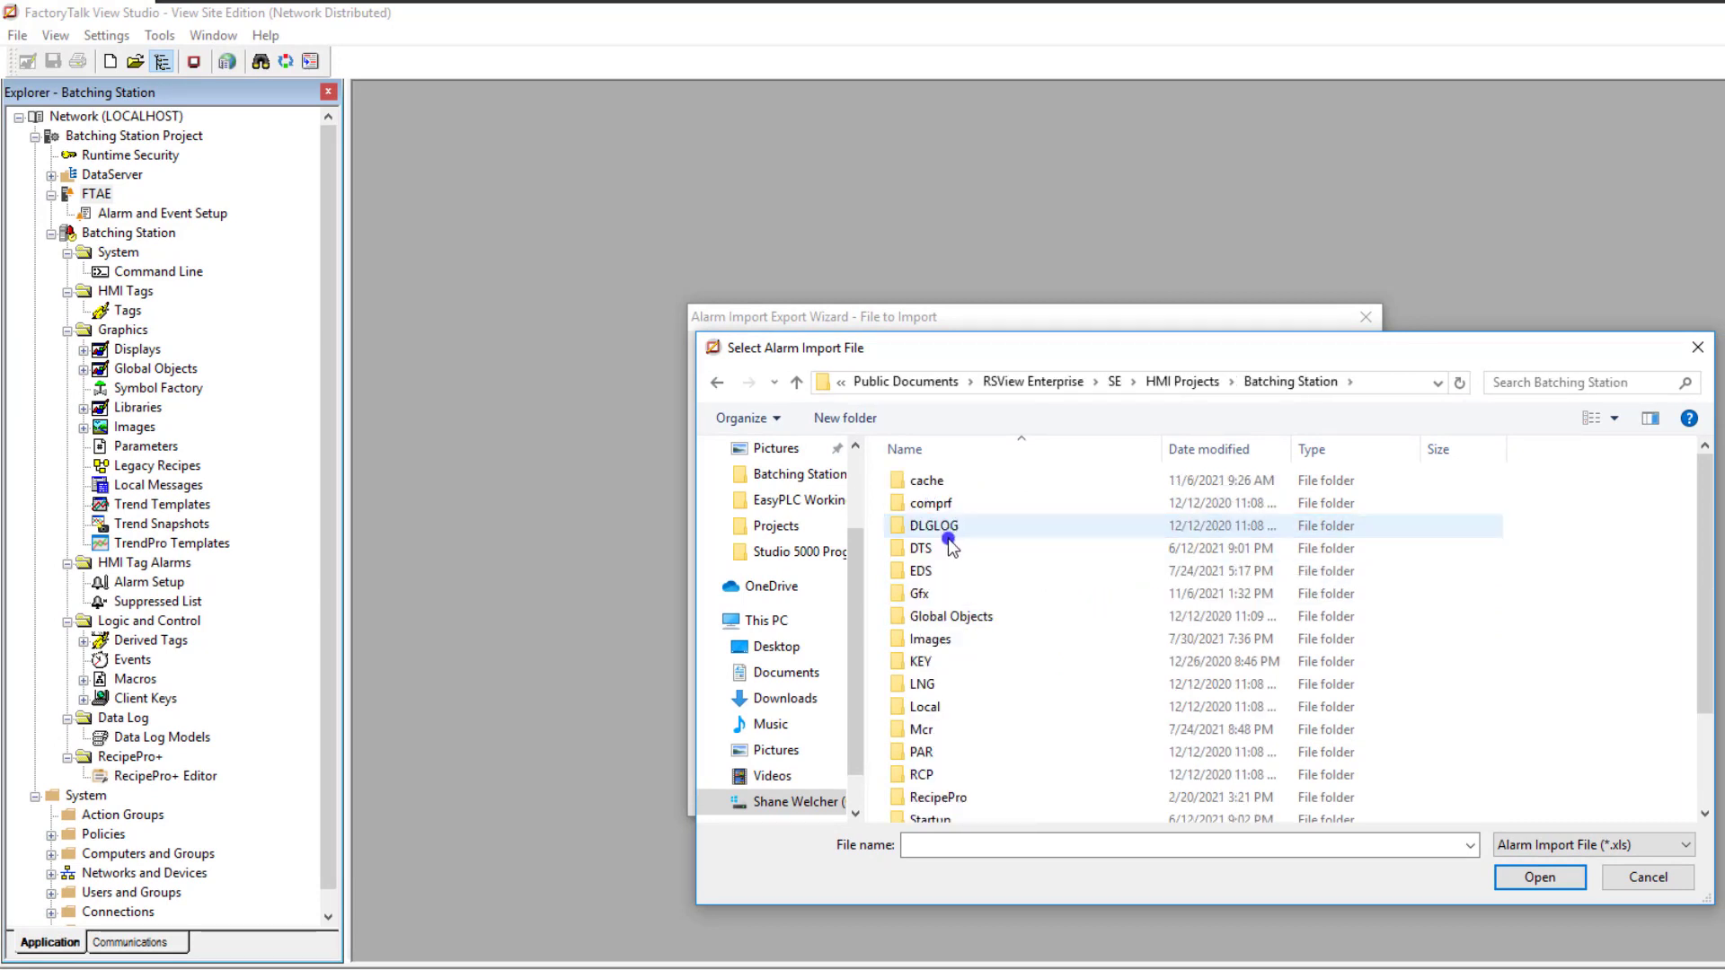
scroll(945, 746, "down", 2)
left_click(969, 811)
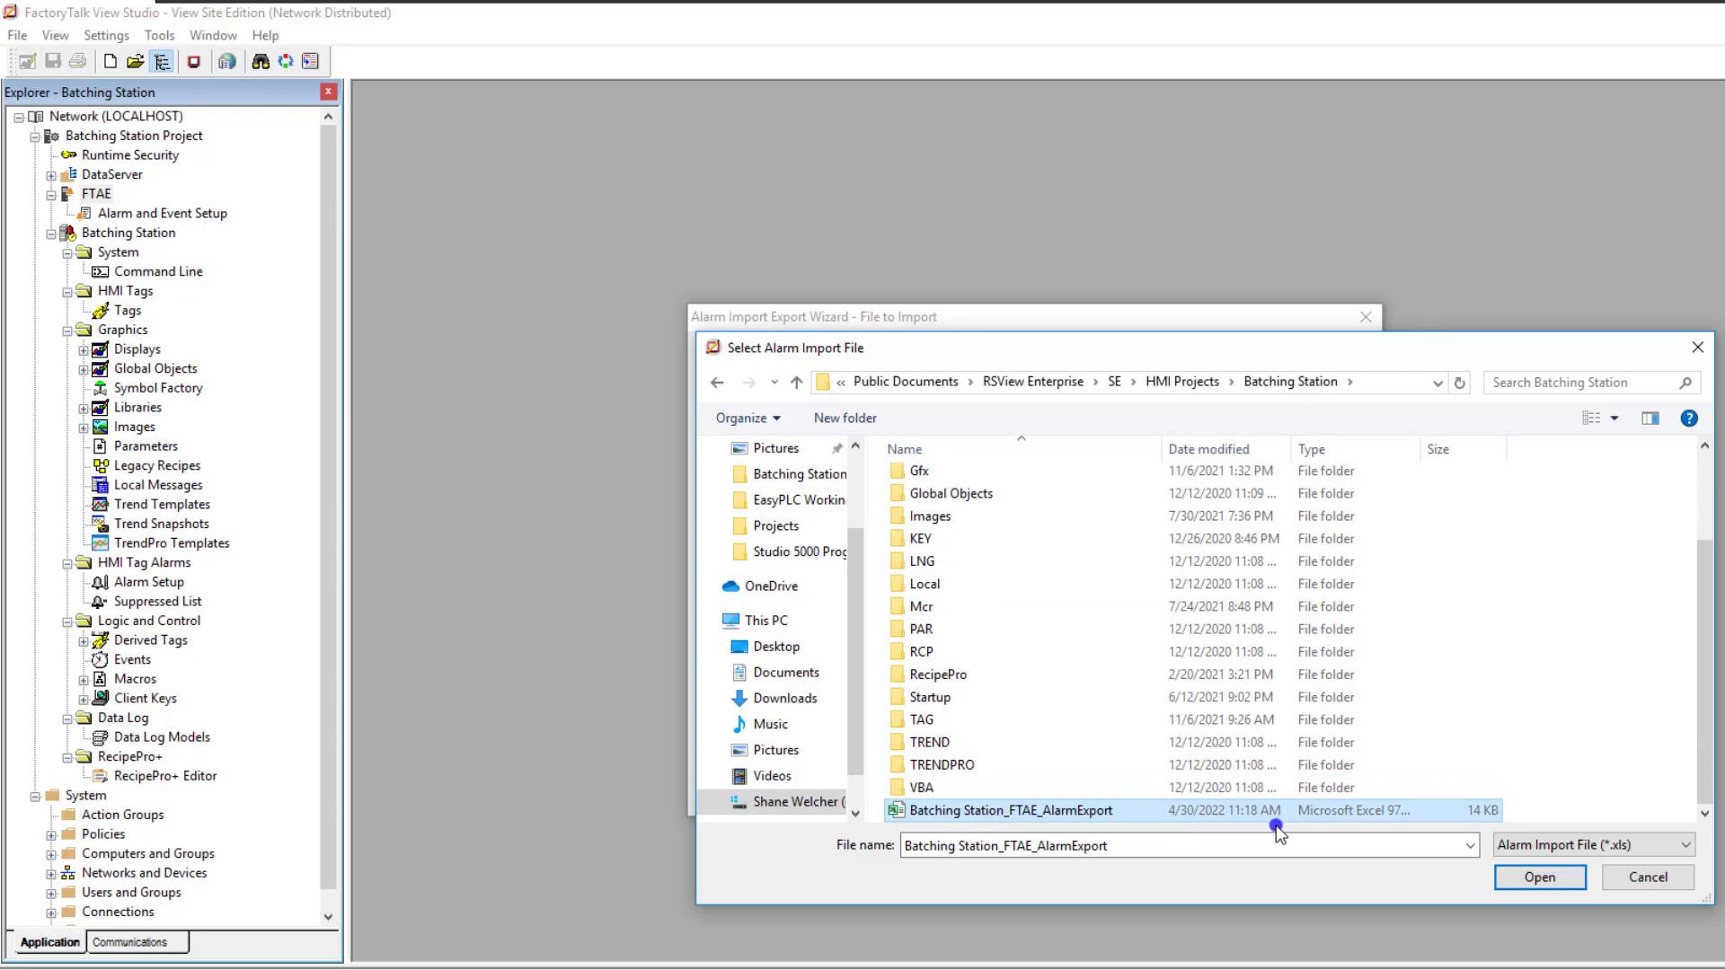
left_click(1532, 876)
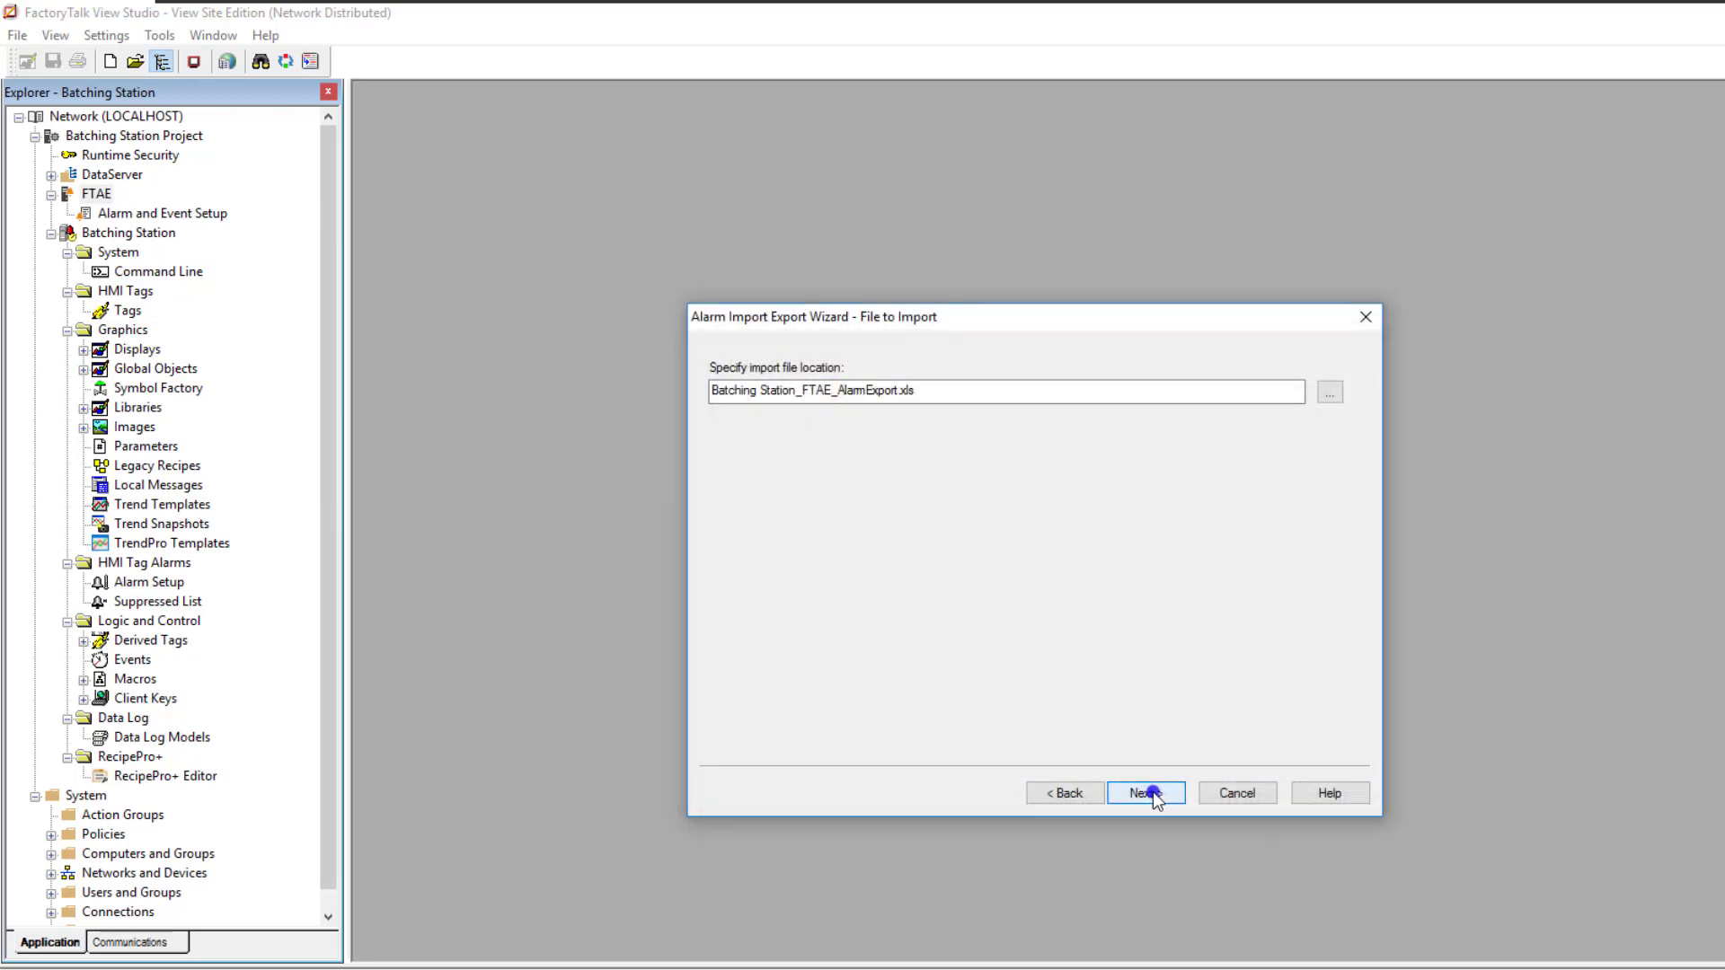
left_click(1147, 794)
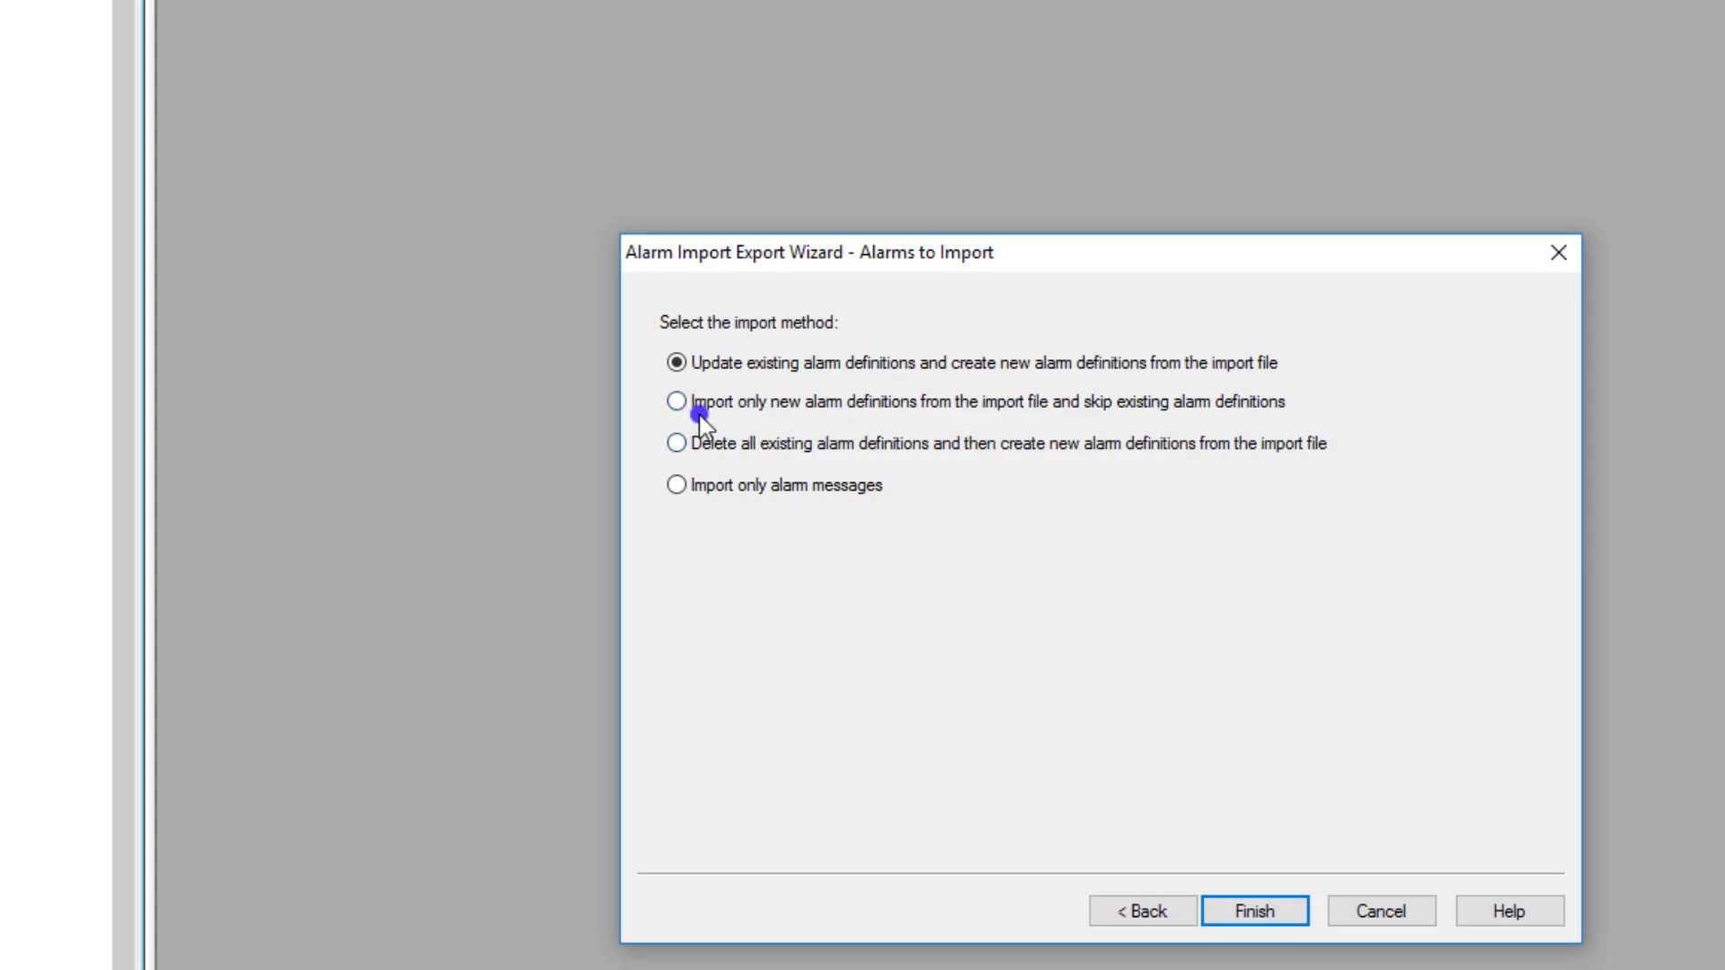
Choose to update existing alarm definitions and create new ones from the import file, and run the import
left_click(681, 402)
left_click(678, 364)
left_click(678, 402)
left_click(676, 363)
left_click(1254, 911)
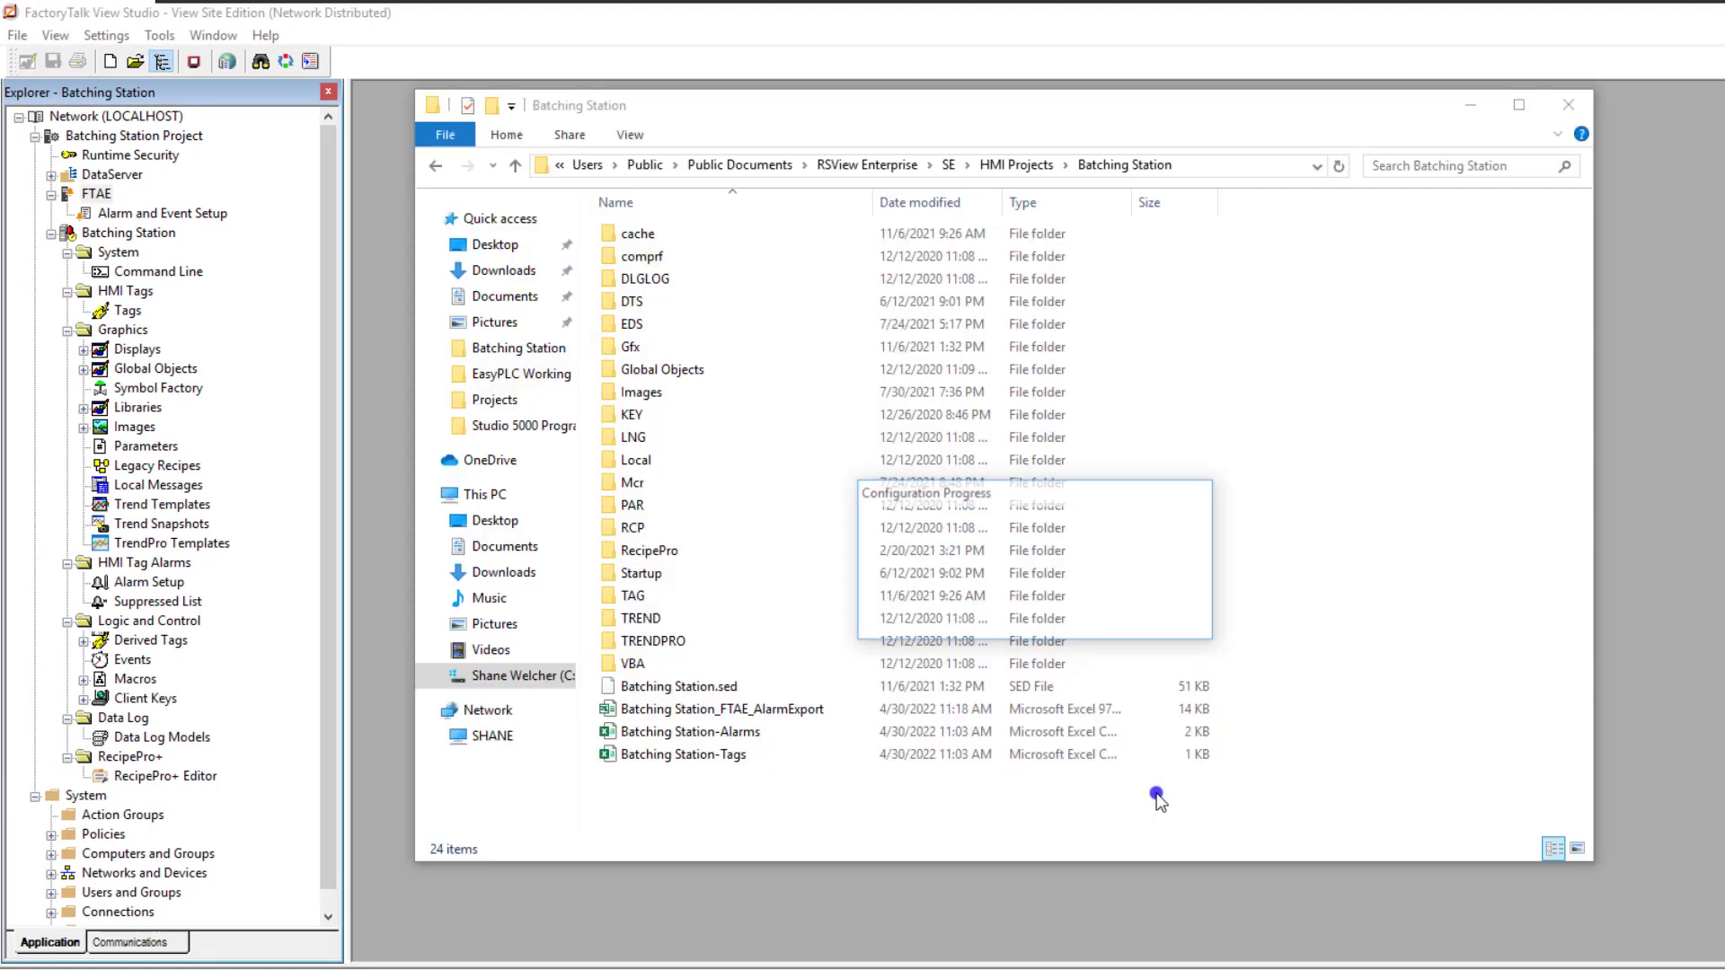
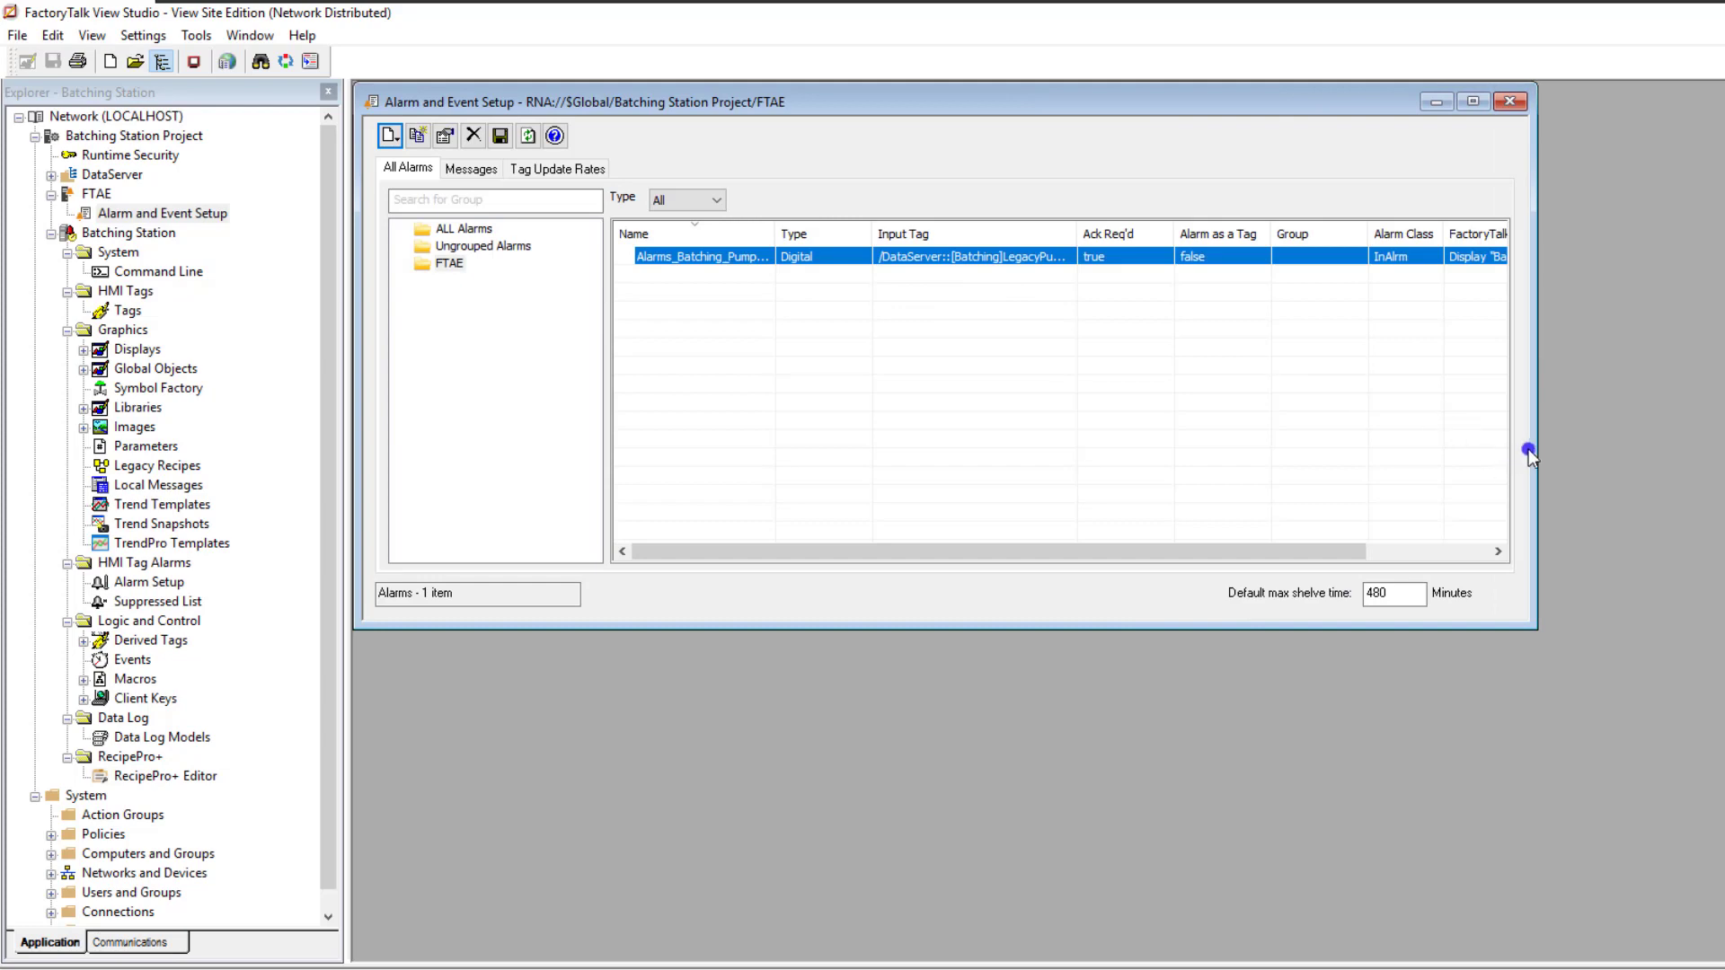
Widen the Alarm and Event Setup window, examine the imported digital alarm's properties including its alarm class, and cancel
left_click_drag(1538, 450, 1632, 429)
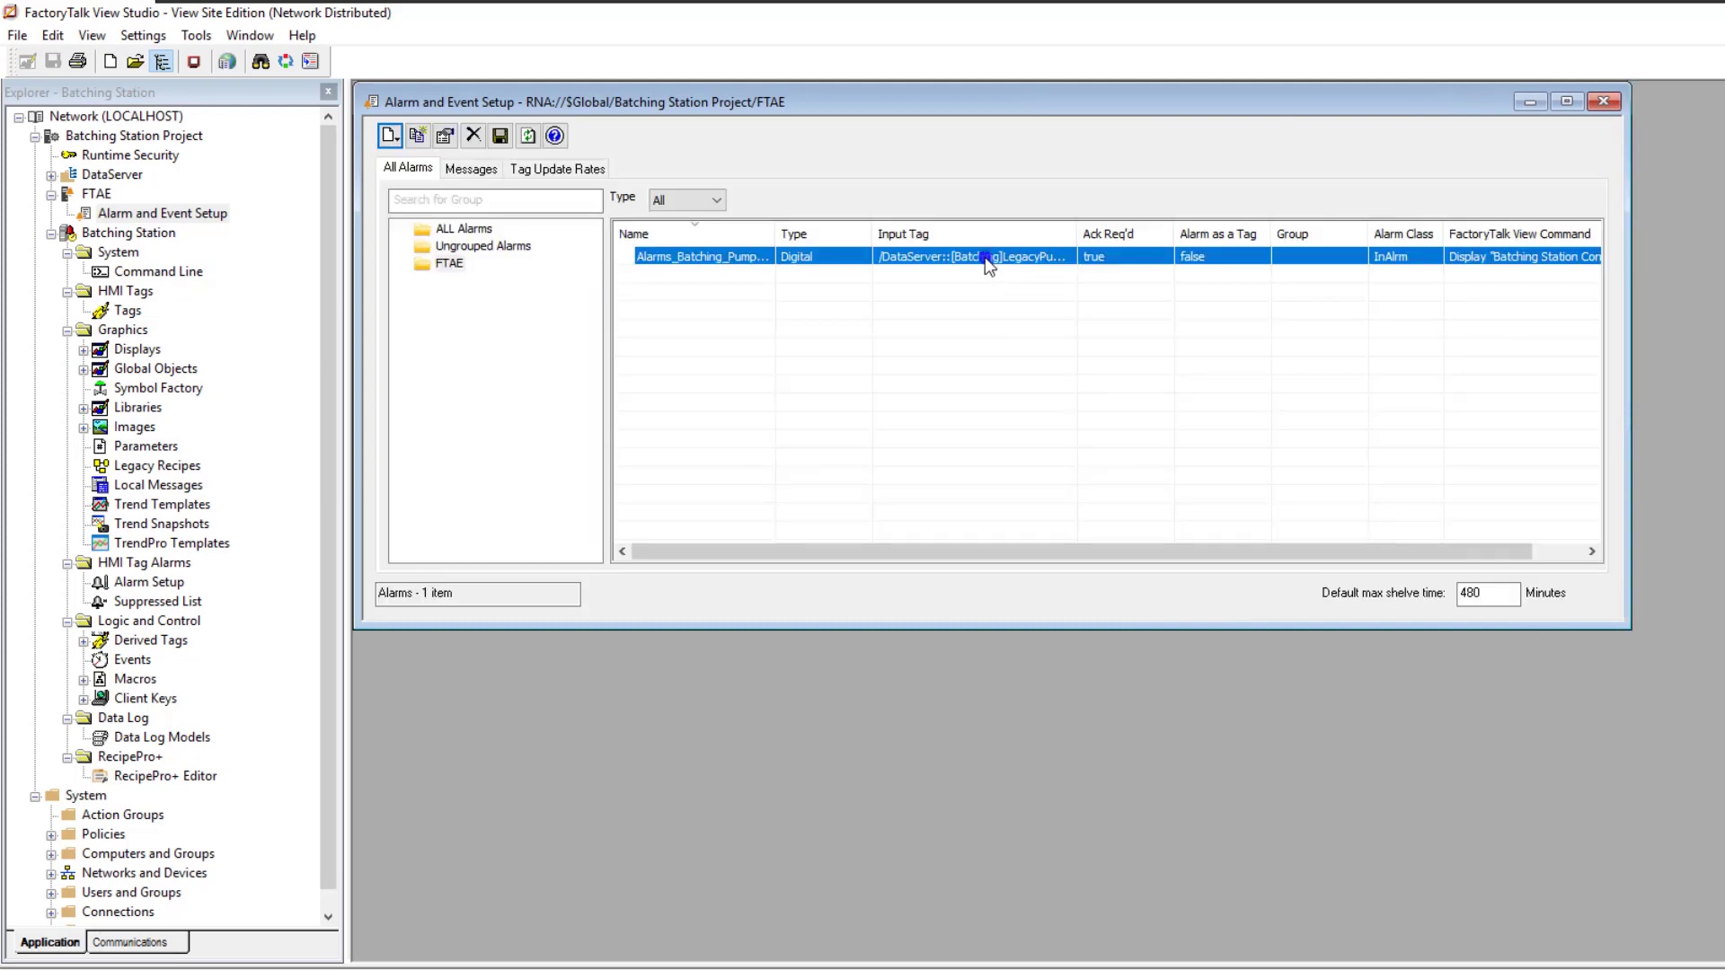
double_click(989, 258)
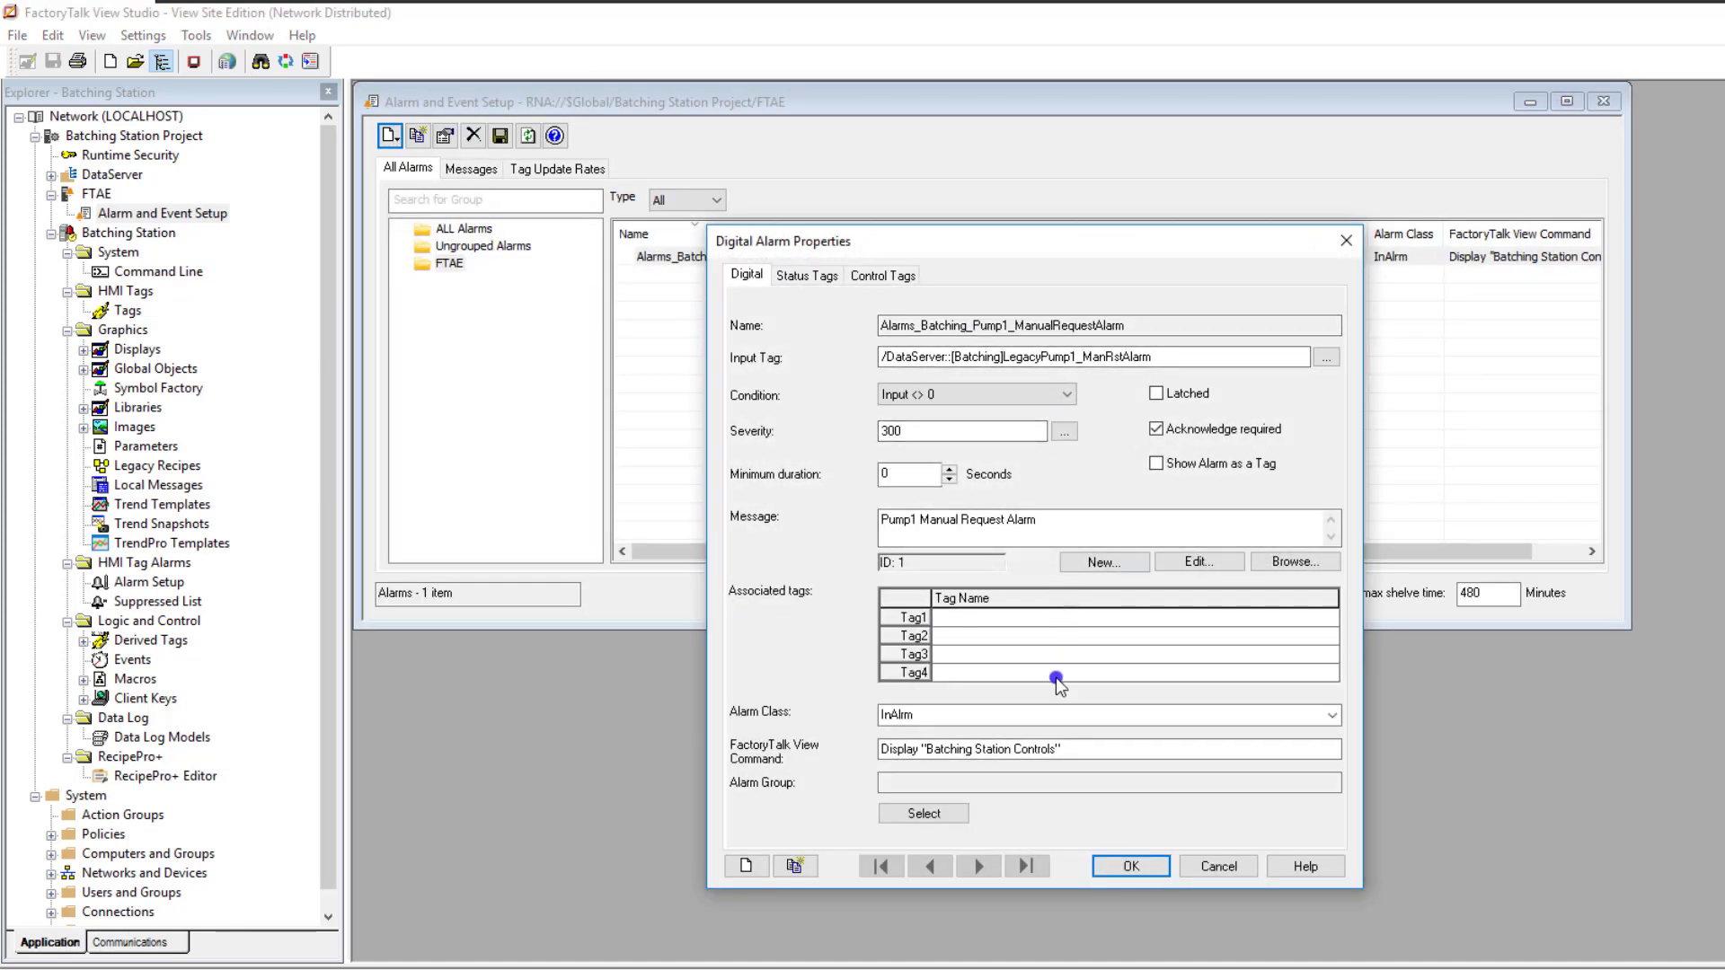
left_click(903, 715)
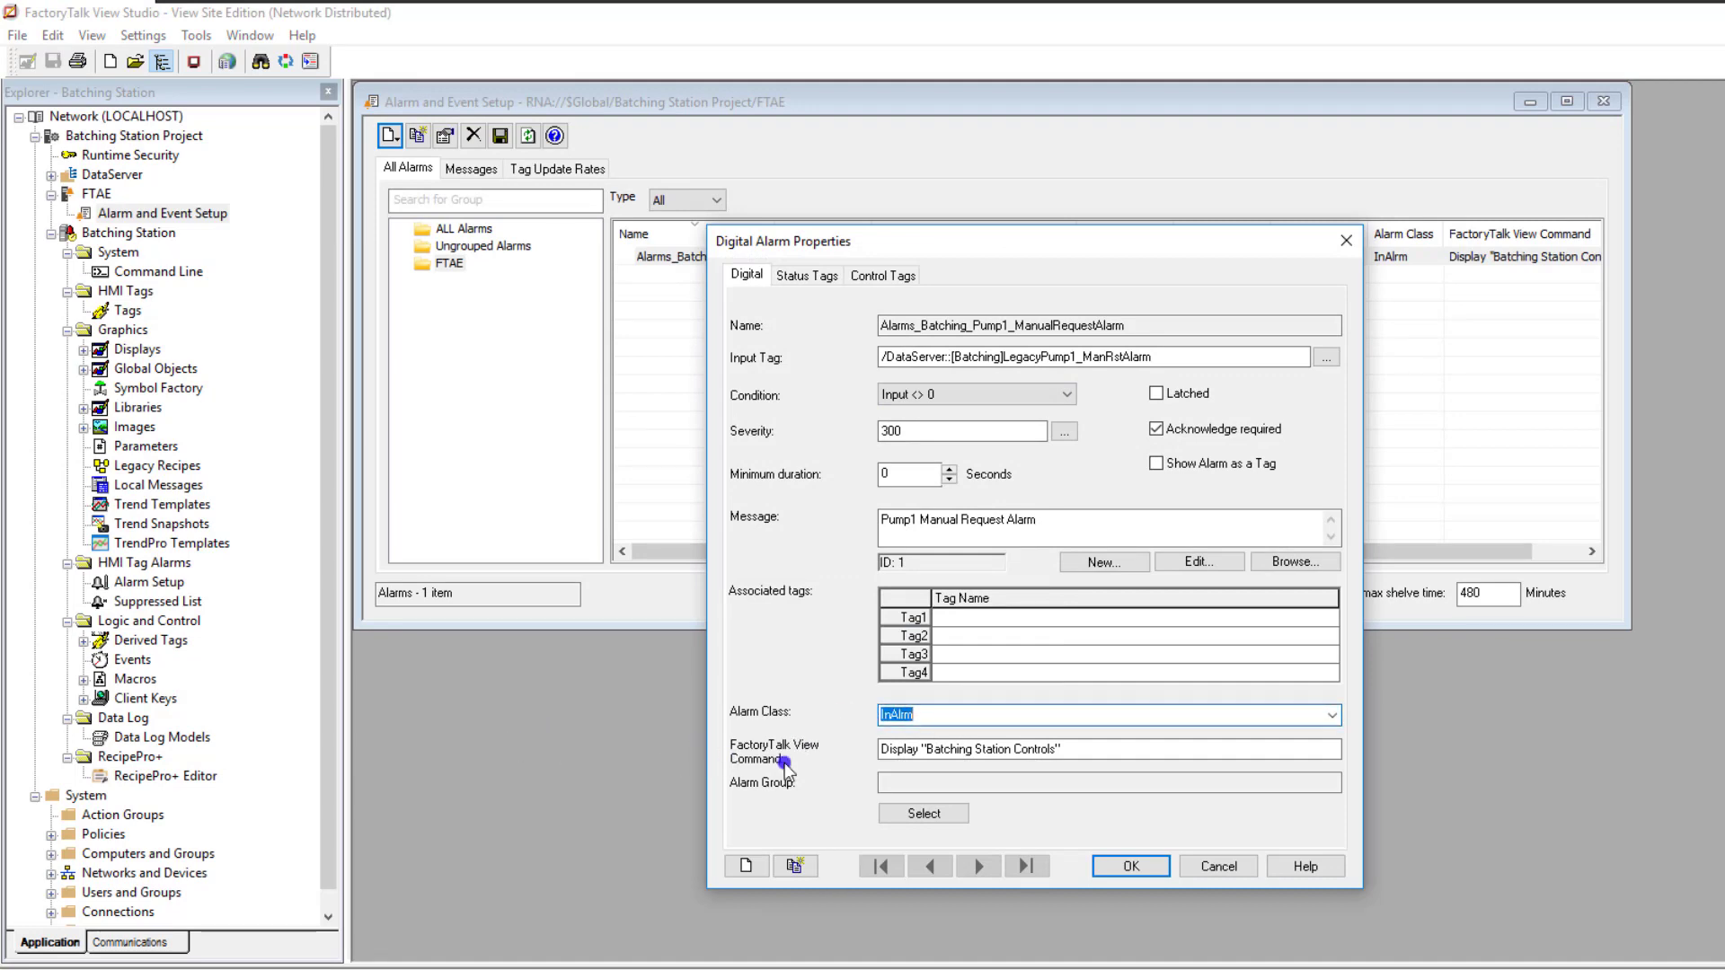
left_click(1218, 866)
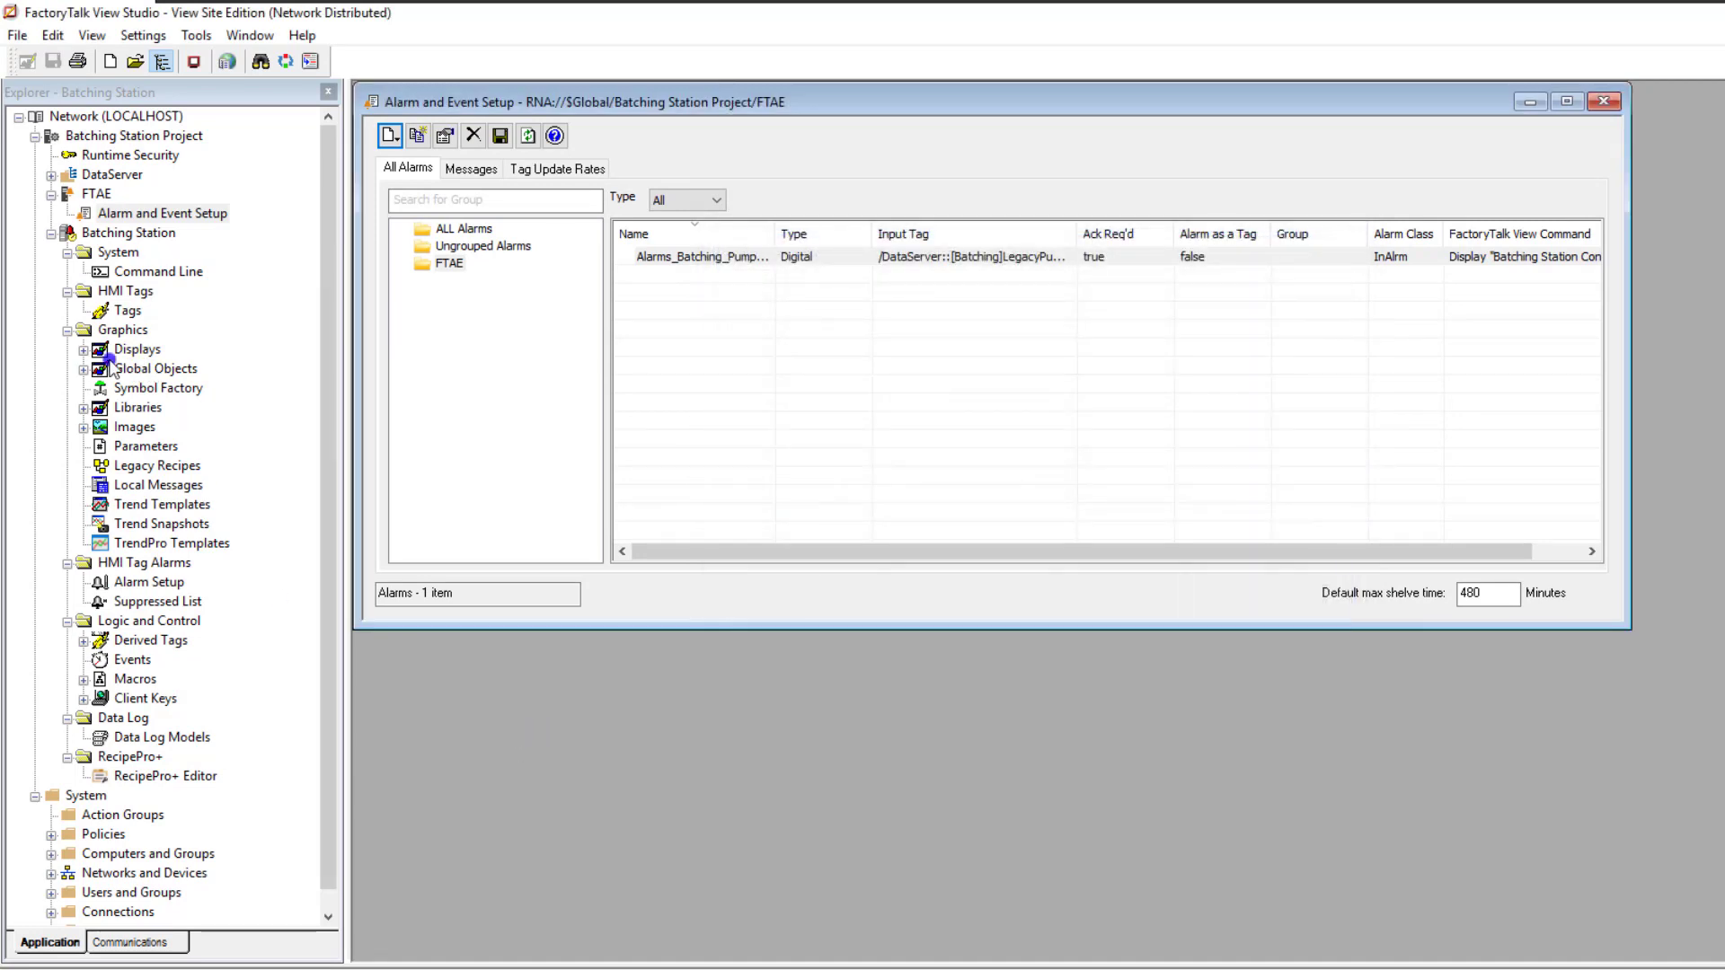
Expand the project's graphic displays and open the Alarm Screen display for editing
double_click(108, 355)
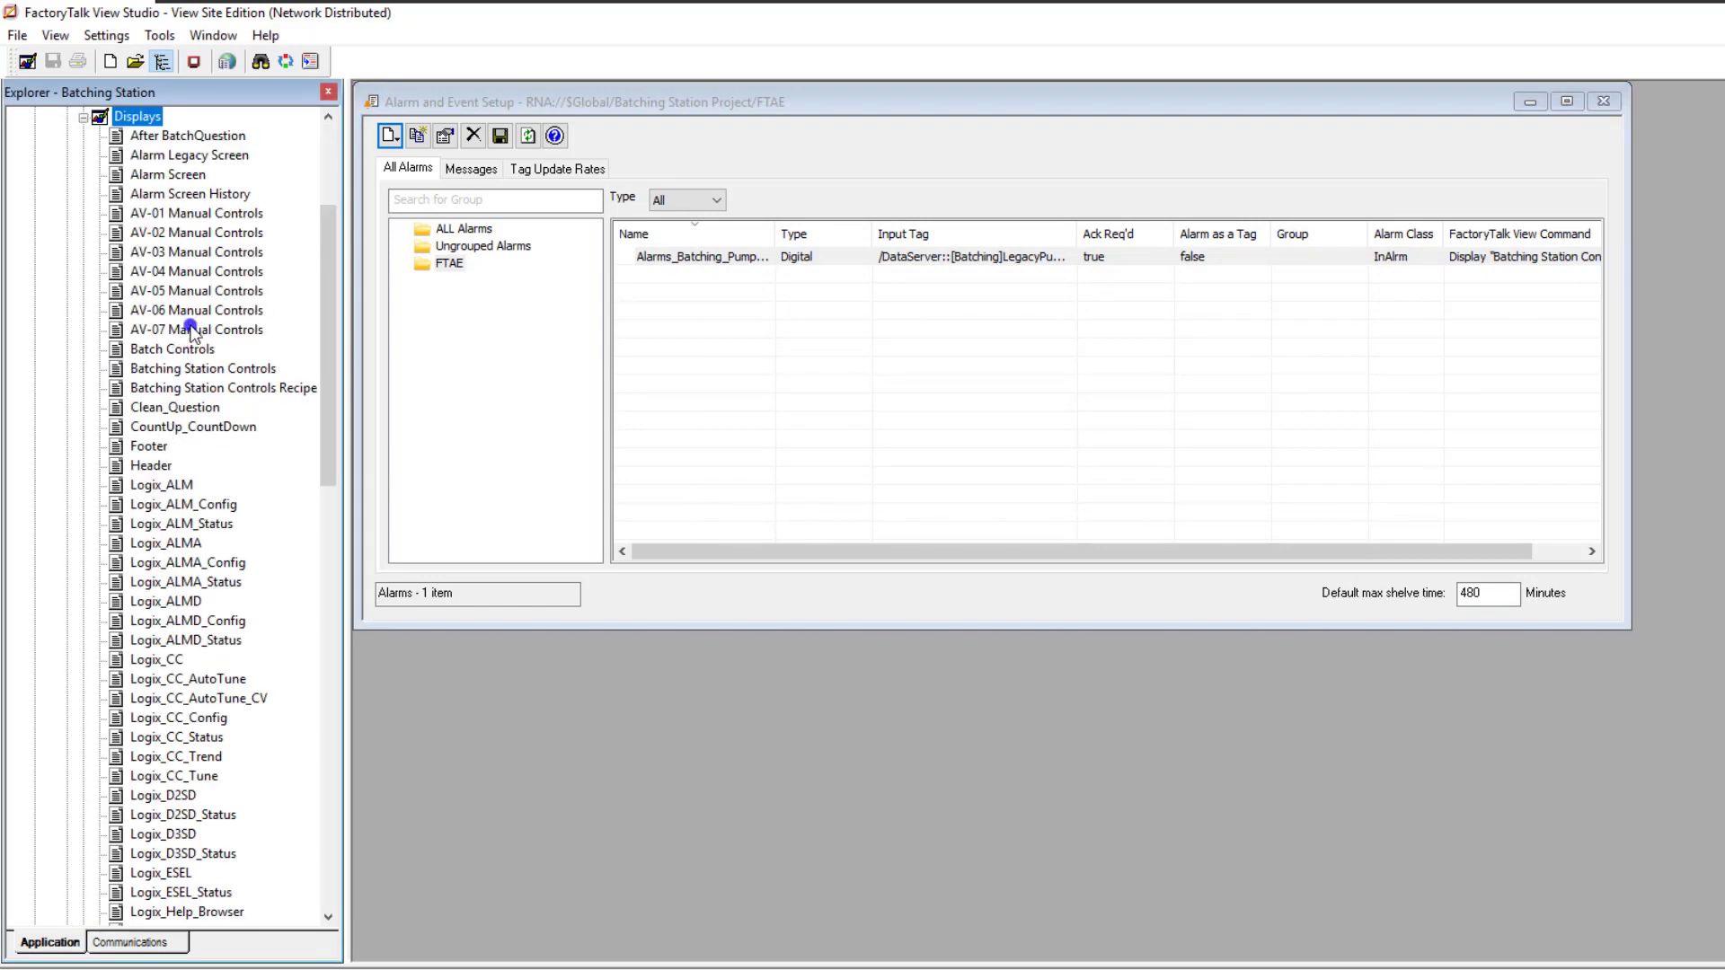
scroll(184, 481, "down", 1)
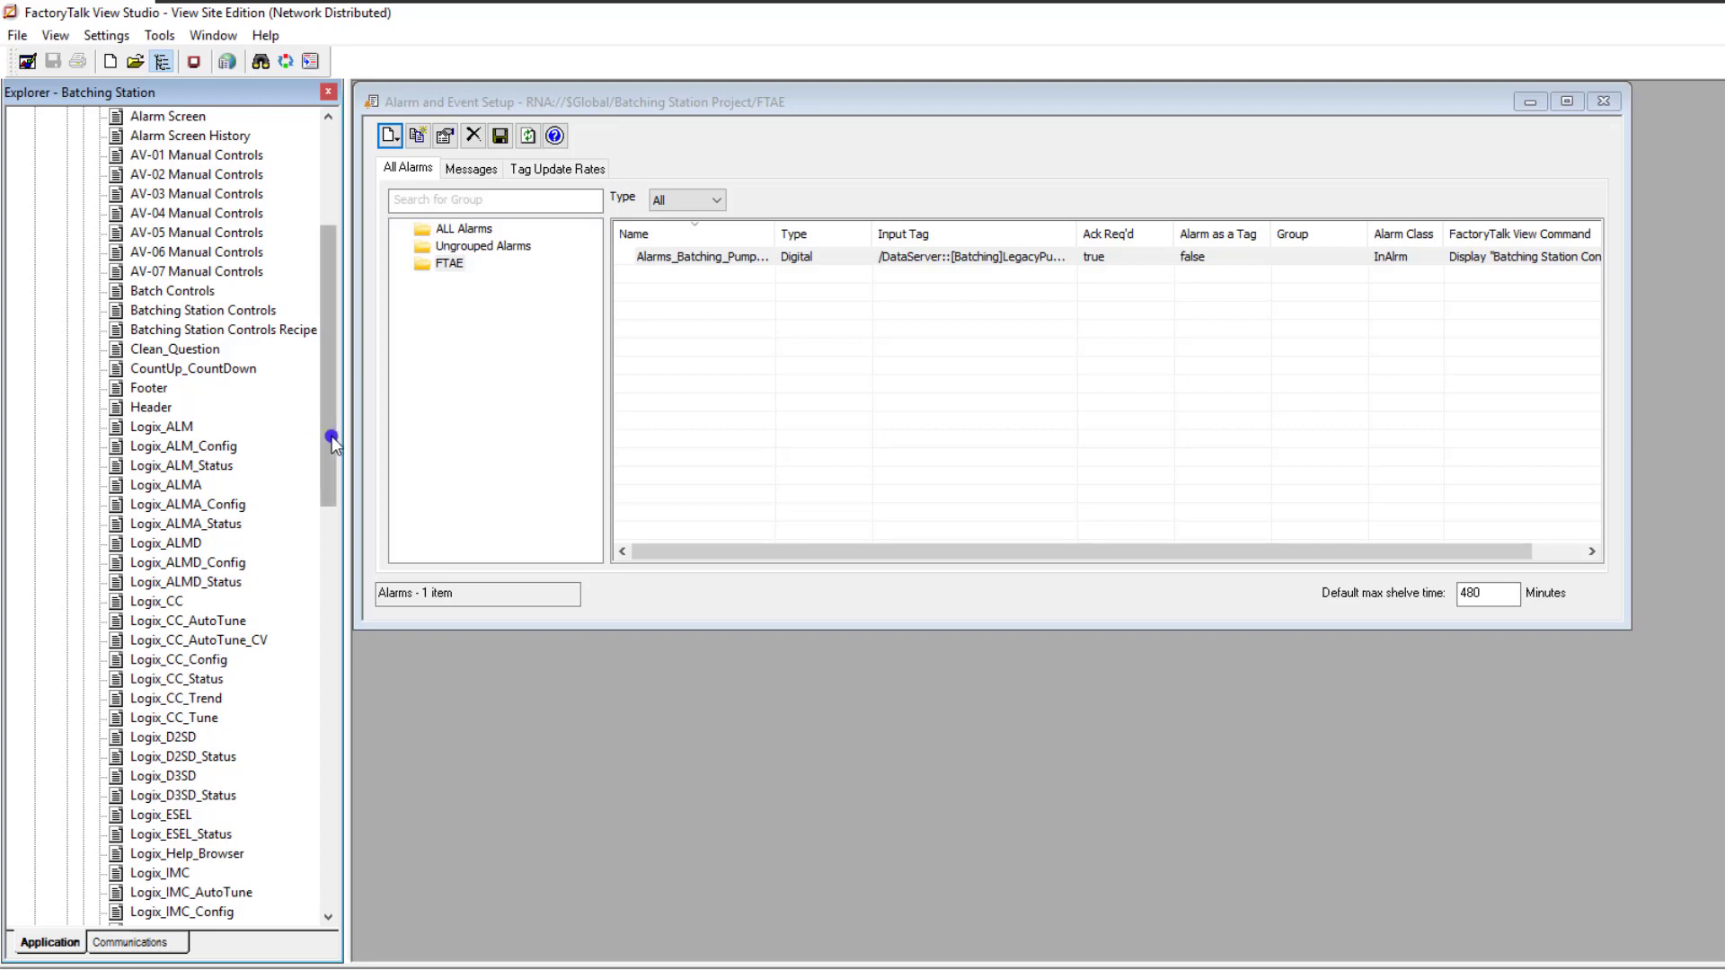
left_click_drag(332, 448, 321, 408)
left_click(180, 214)
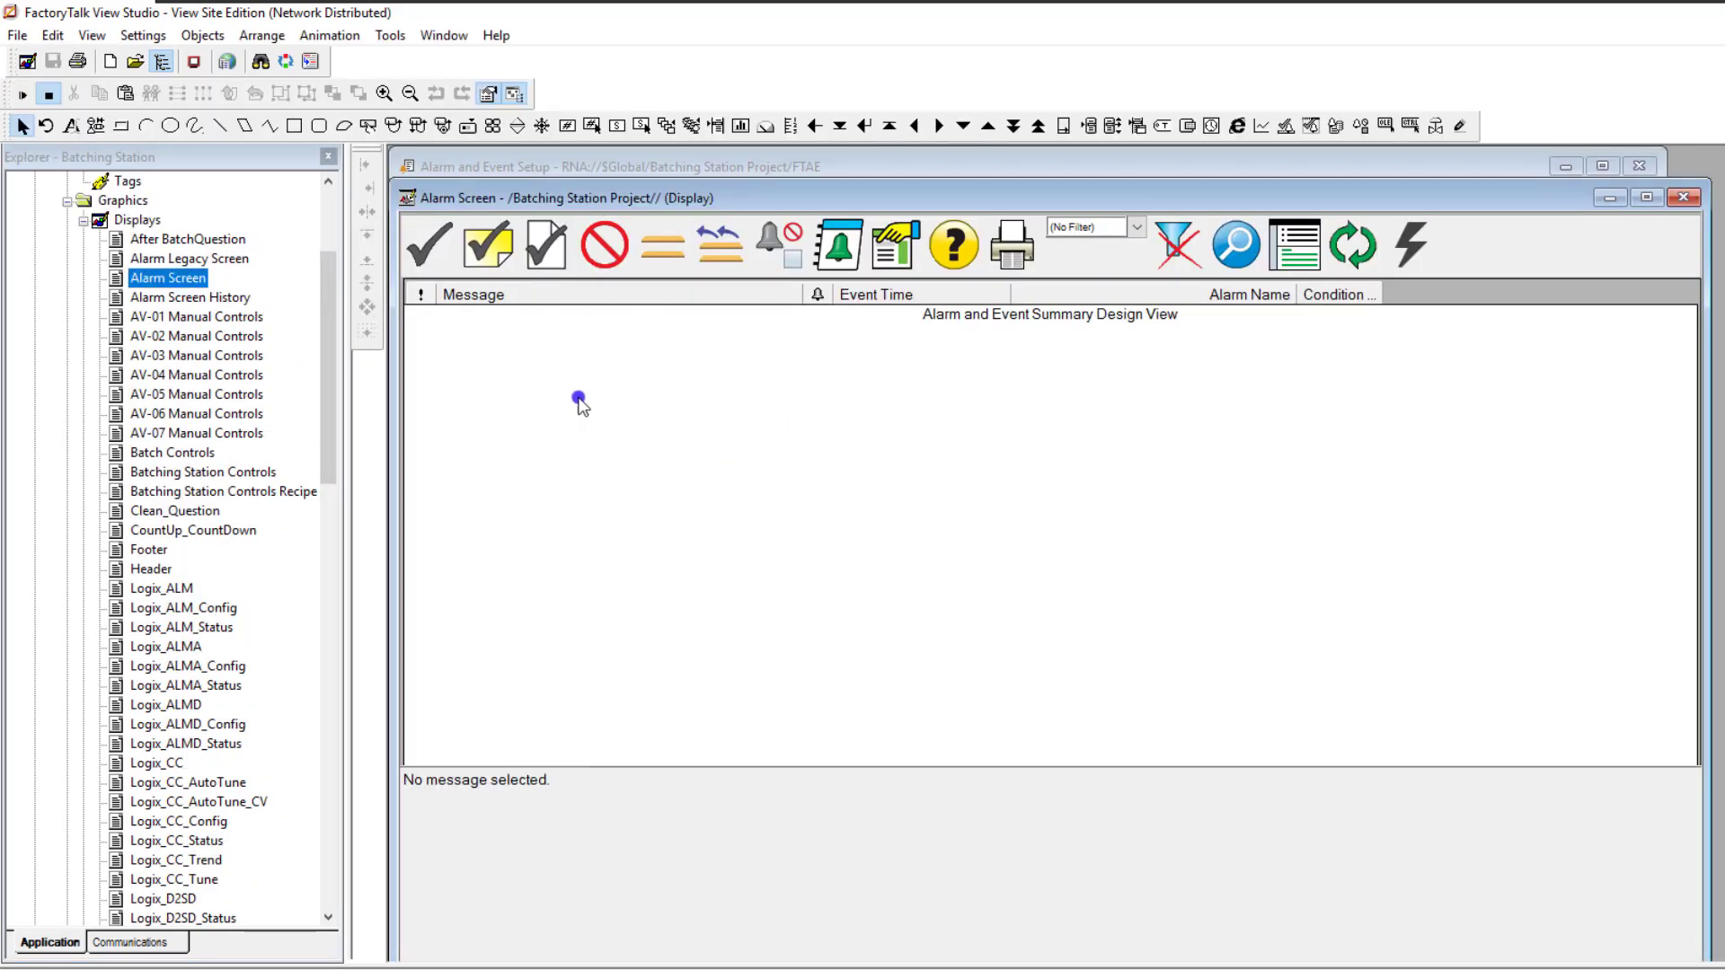
View the appearance properties of the alarm and event summary on the Alarm Screen, and close them
right_click(629, 416)
left_click(726, 429)
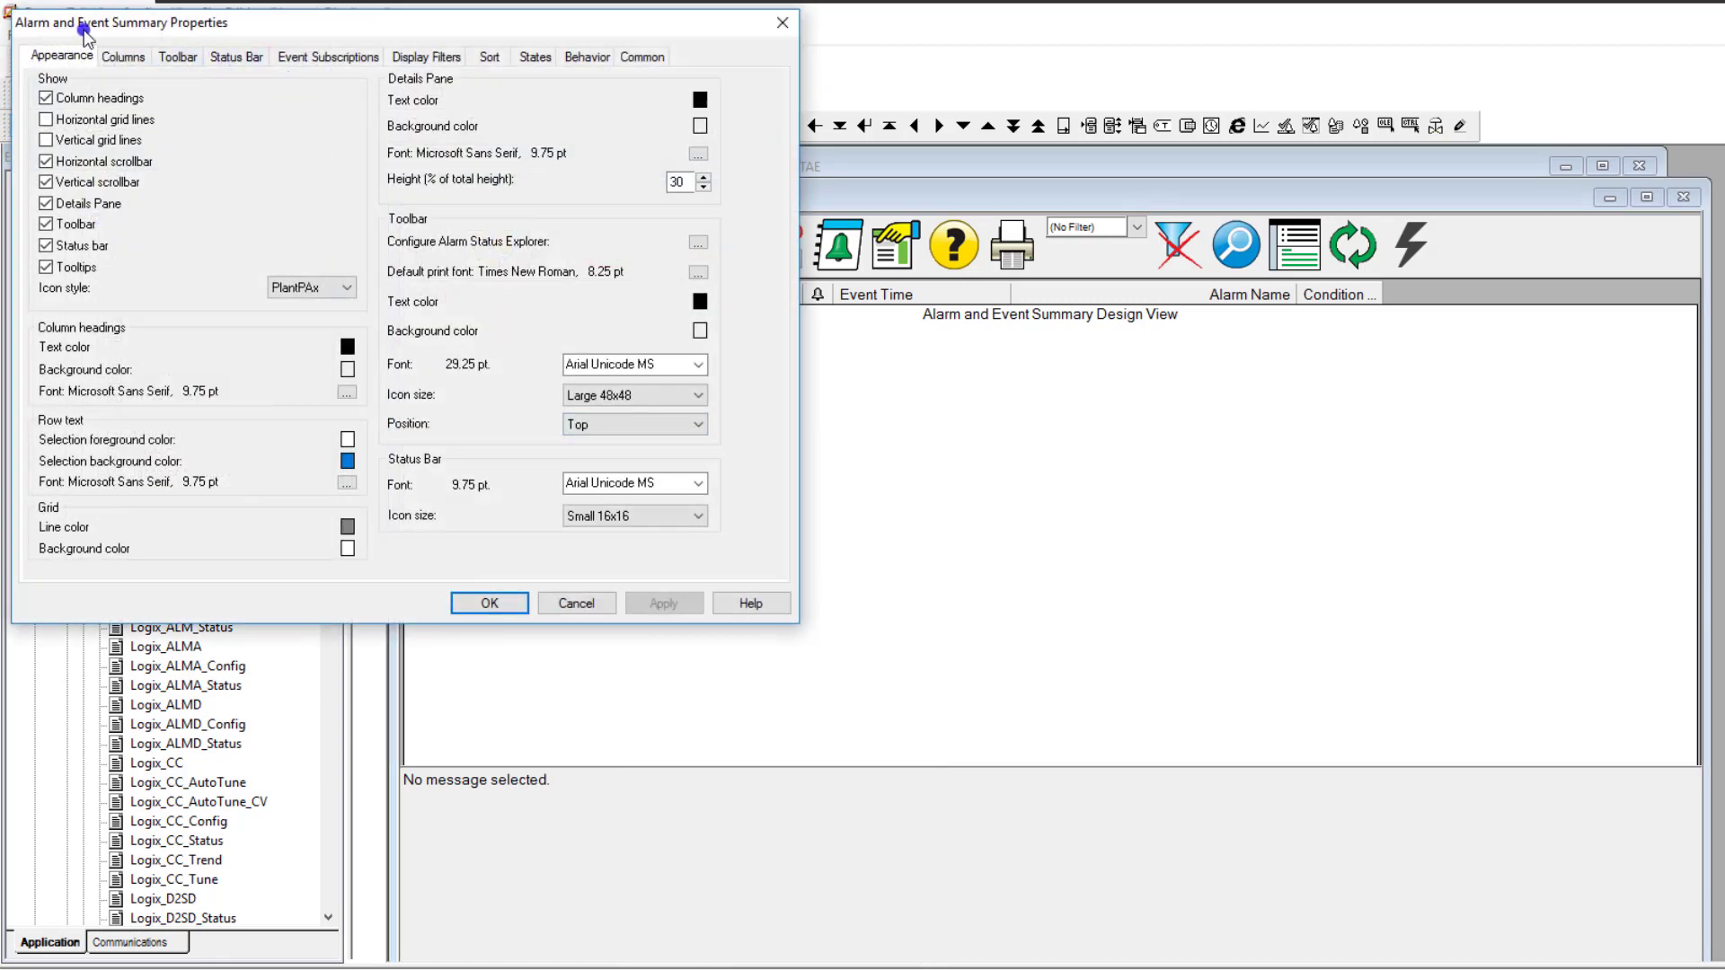
left_click_drag(249, 30, 465, 167)
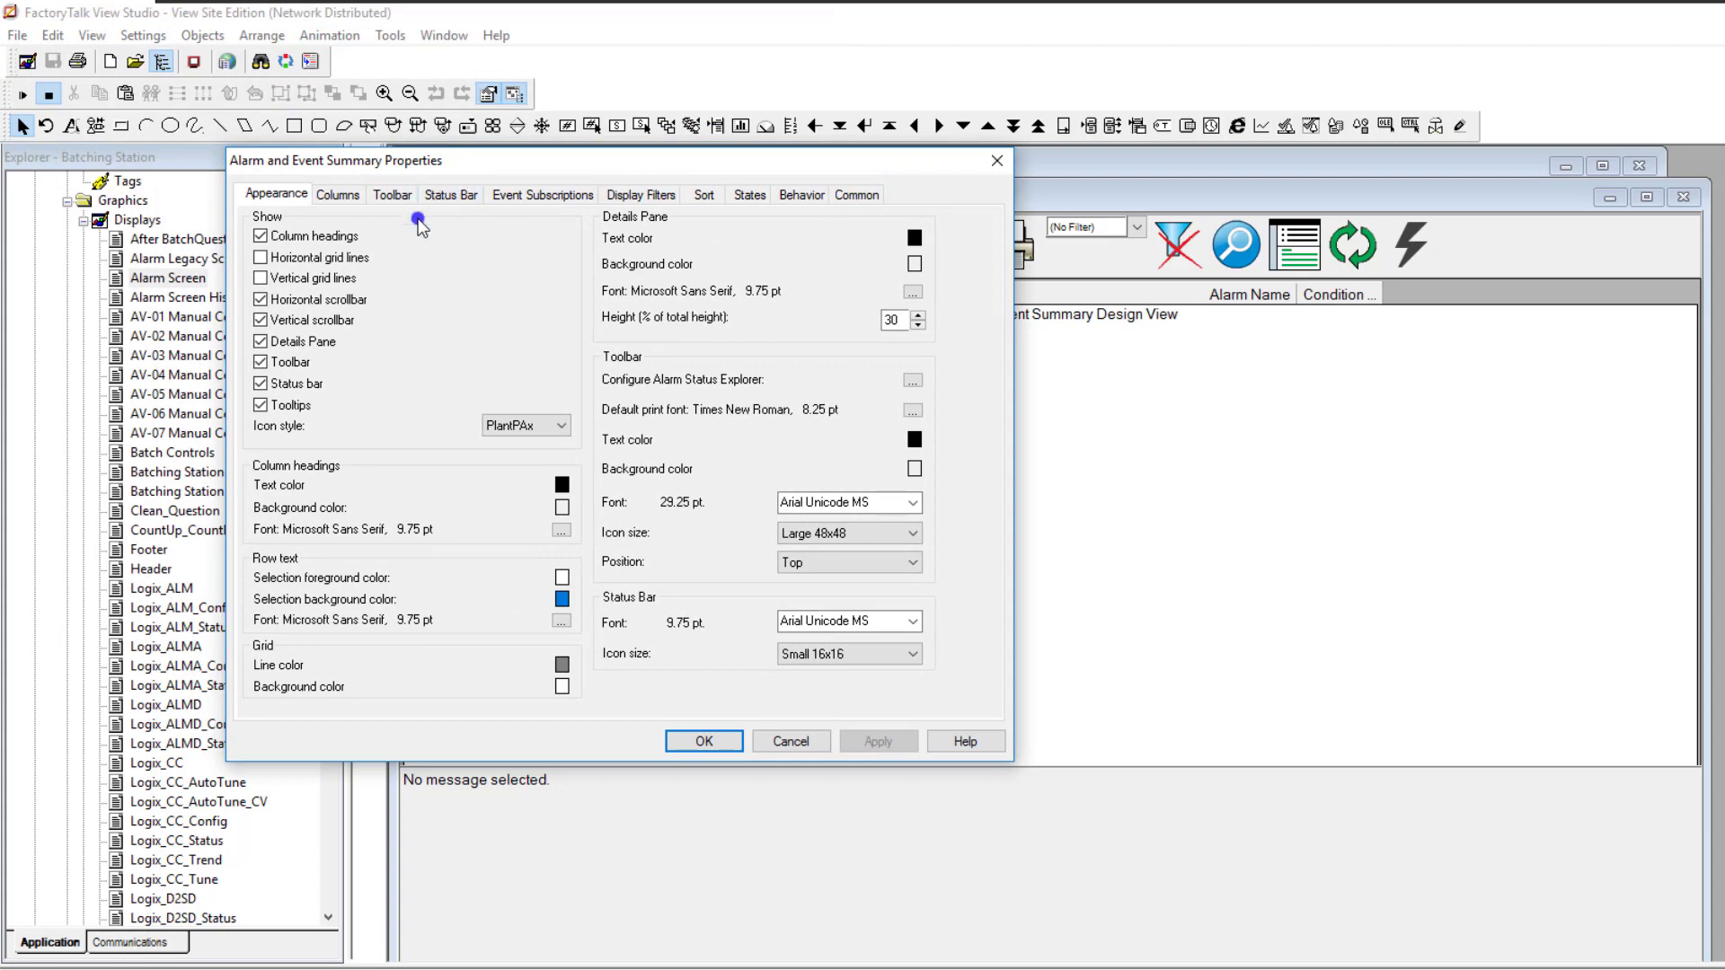
left_click(993, 163)
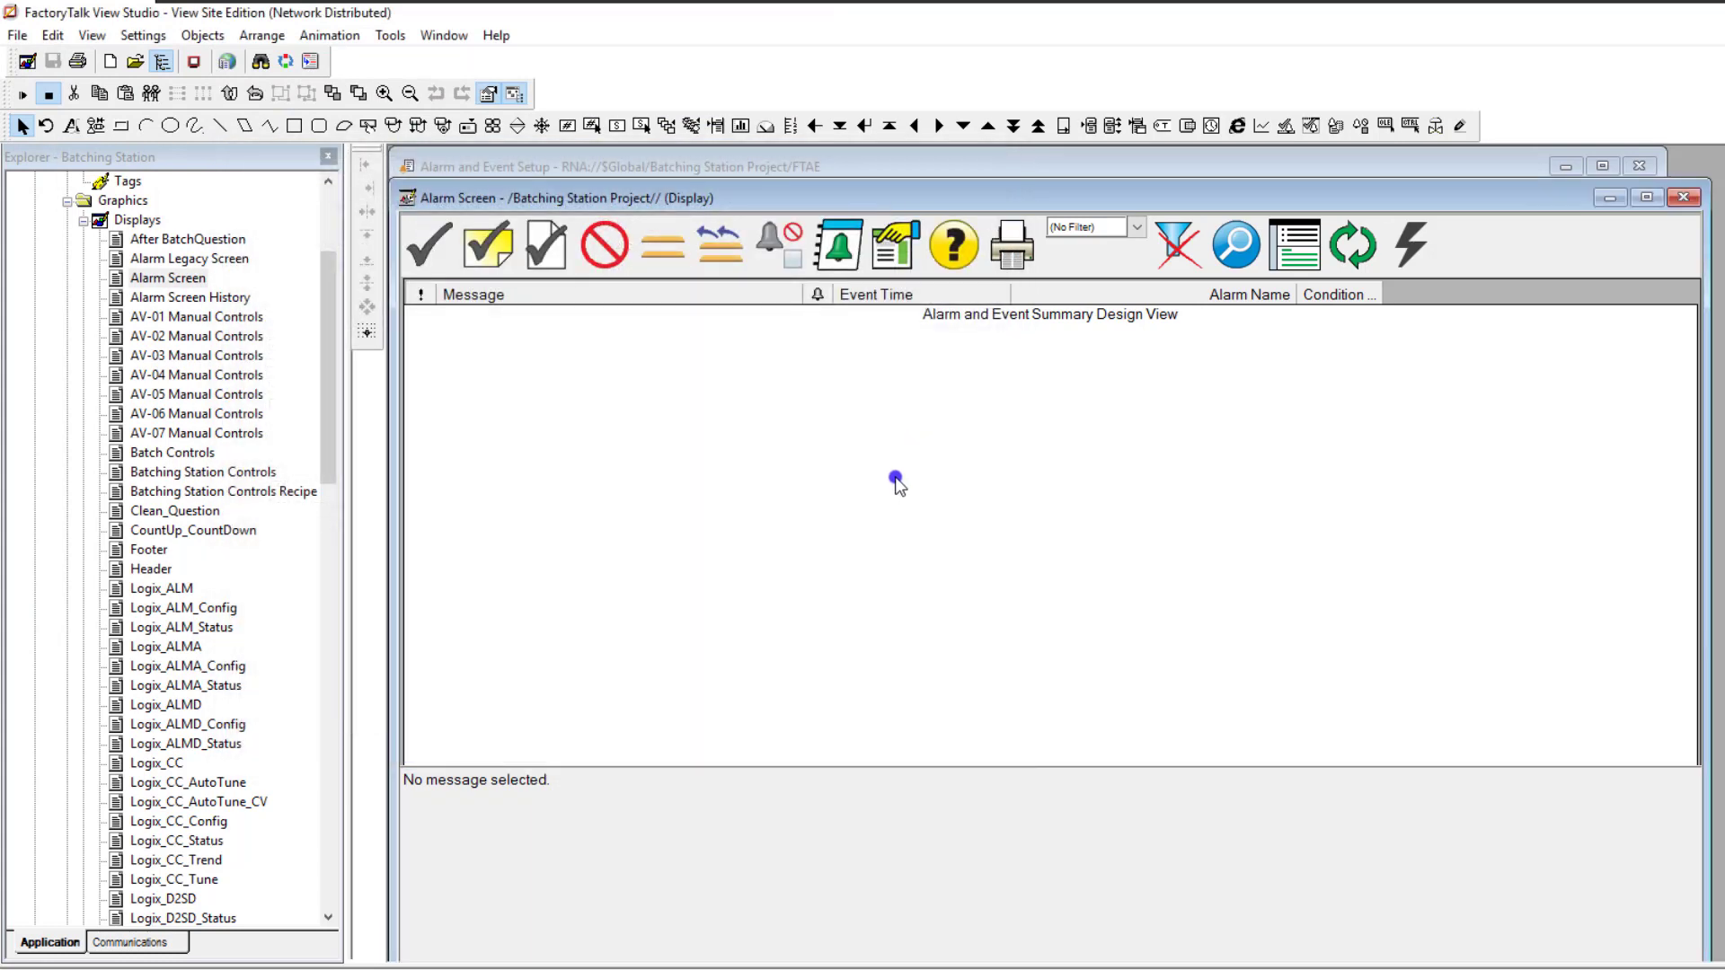
Review the alarm summary's display filters, event subscriptions and sort settings, and cancel its properties
right_click(896, 483)
left_click(939, 486)
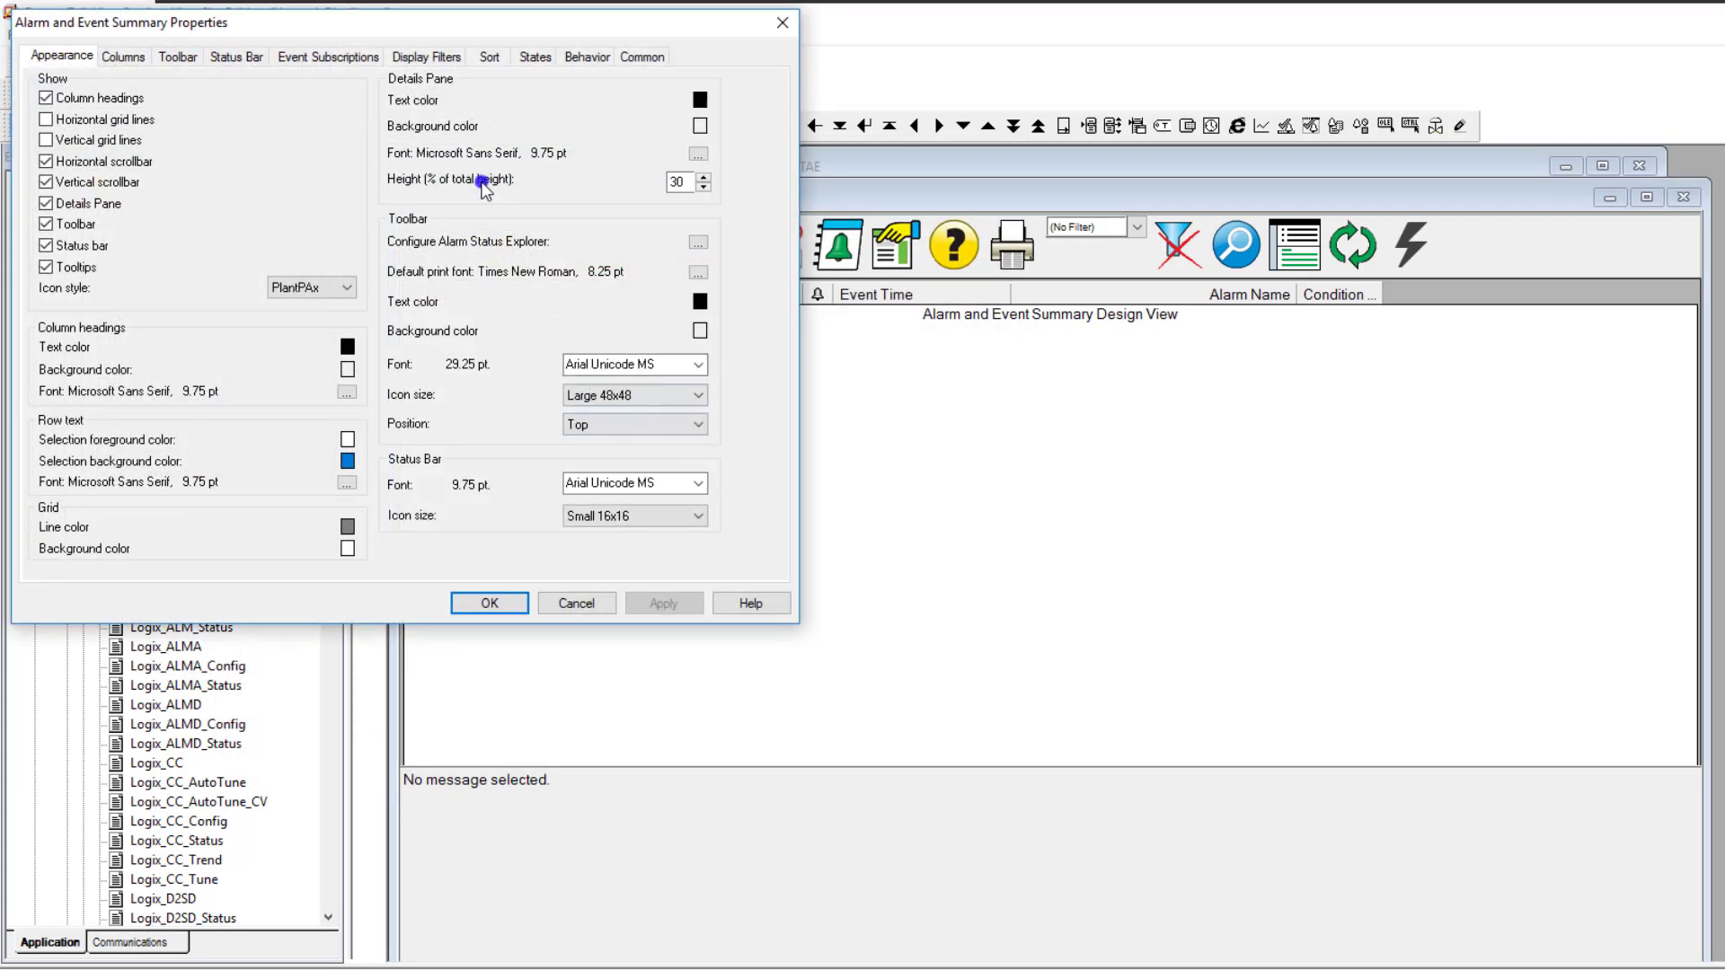
left_click(436, 57)
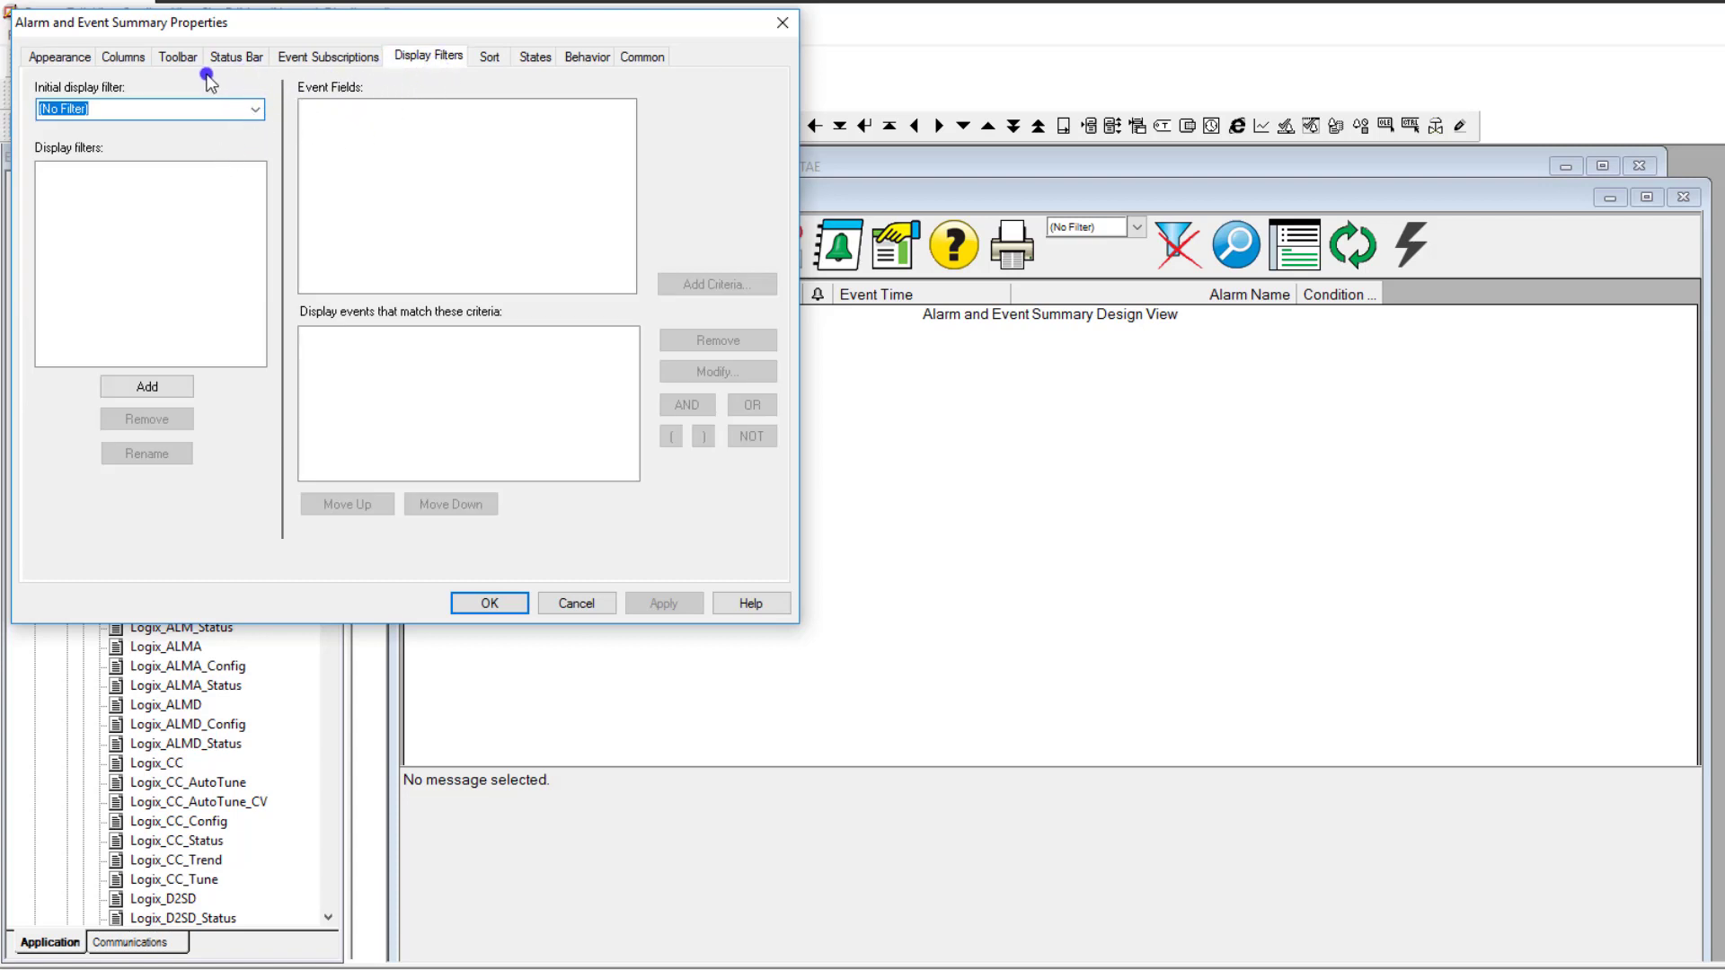
left_click(319, 57)
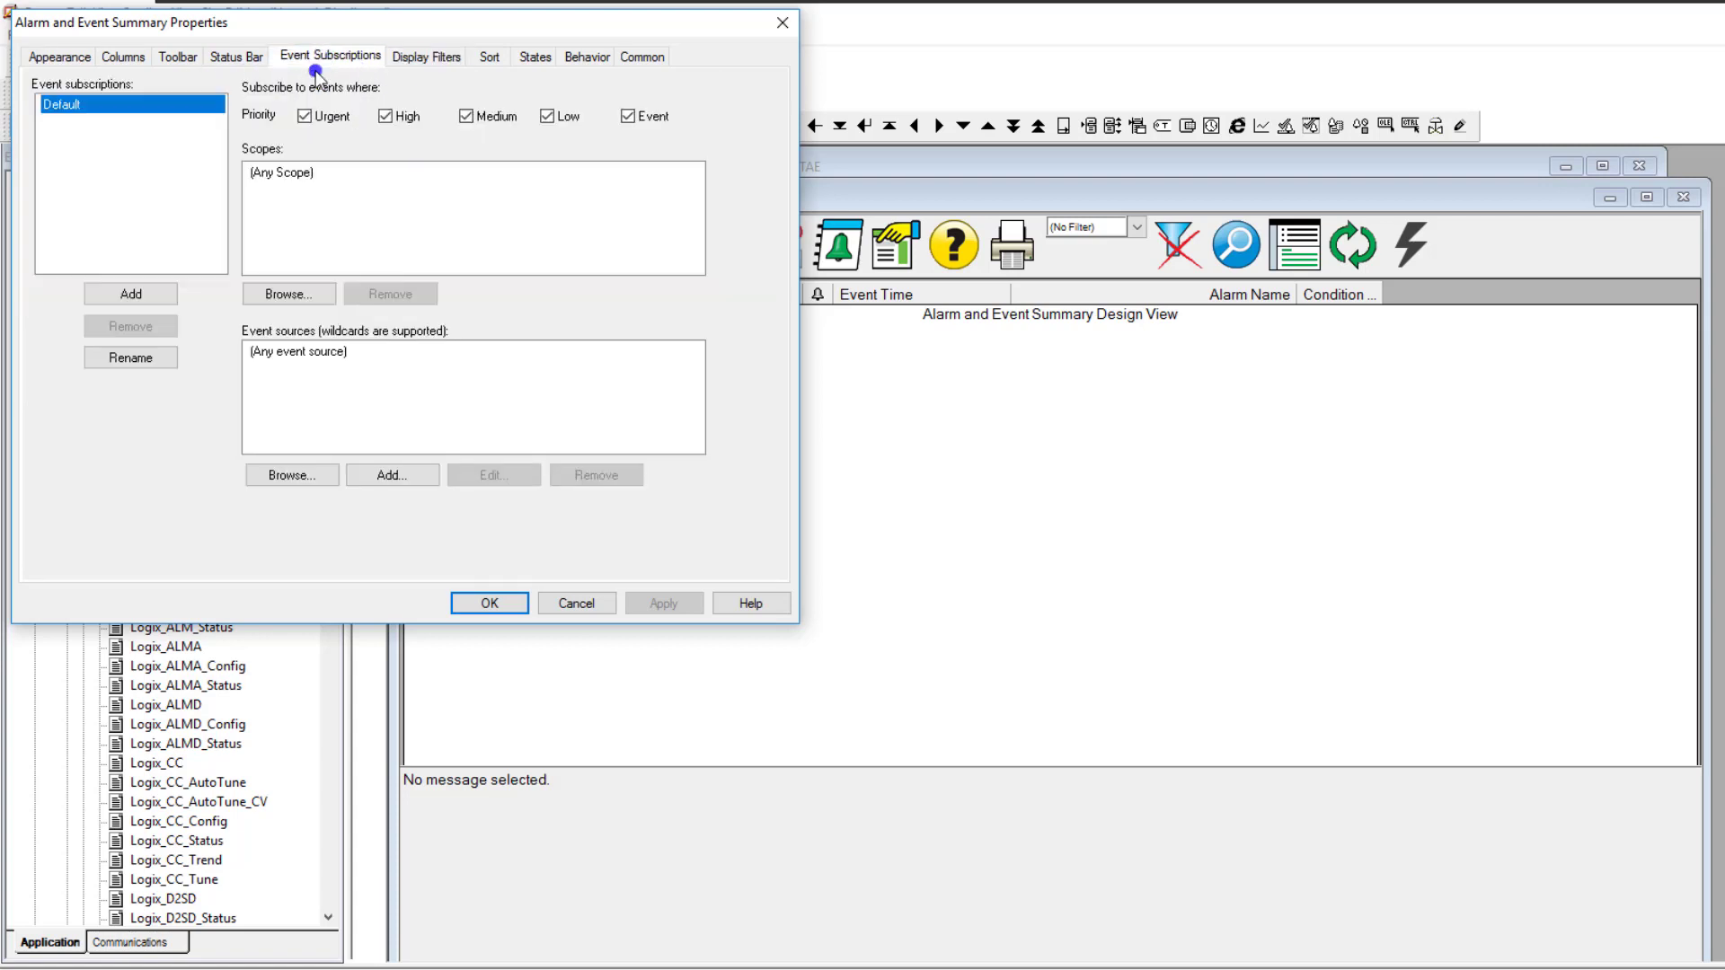
left_click(490, 56)
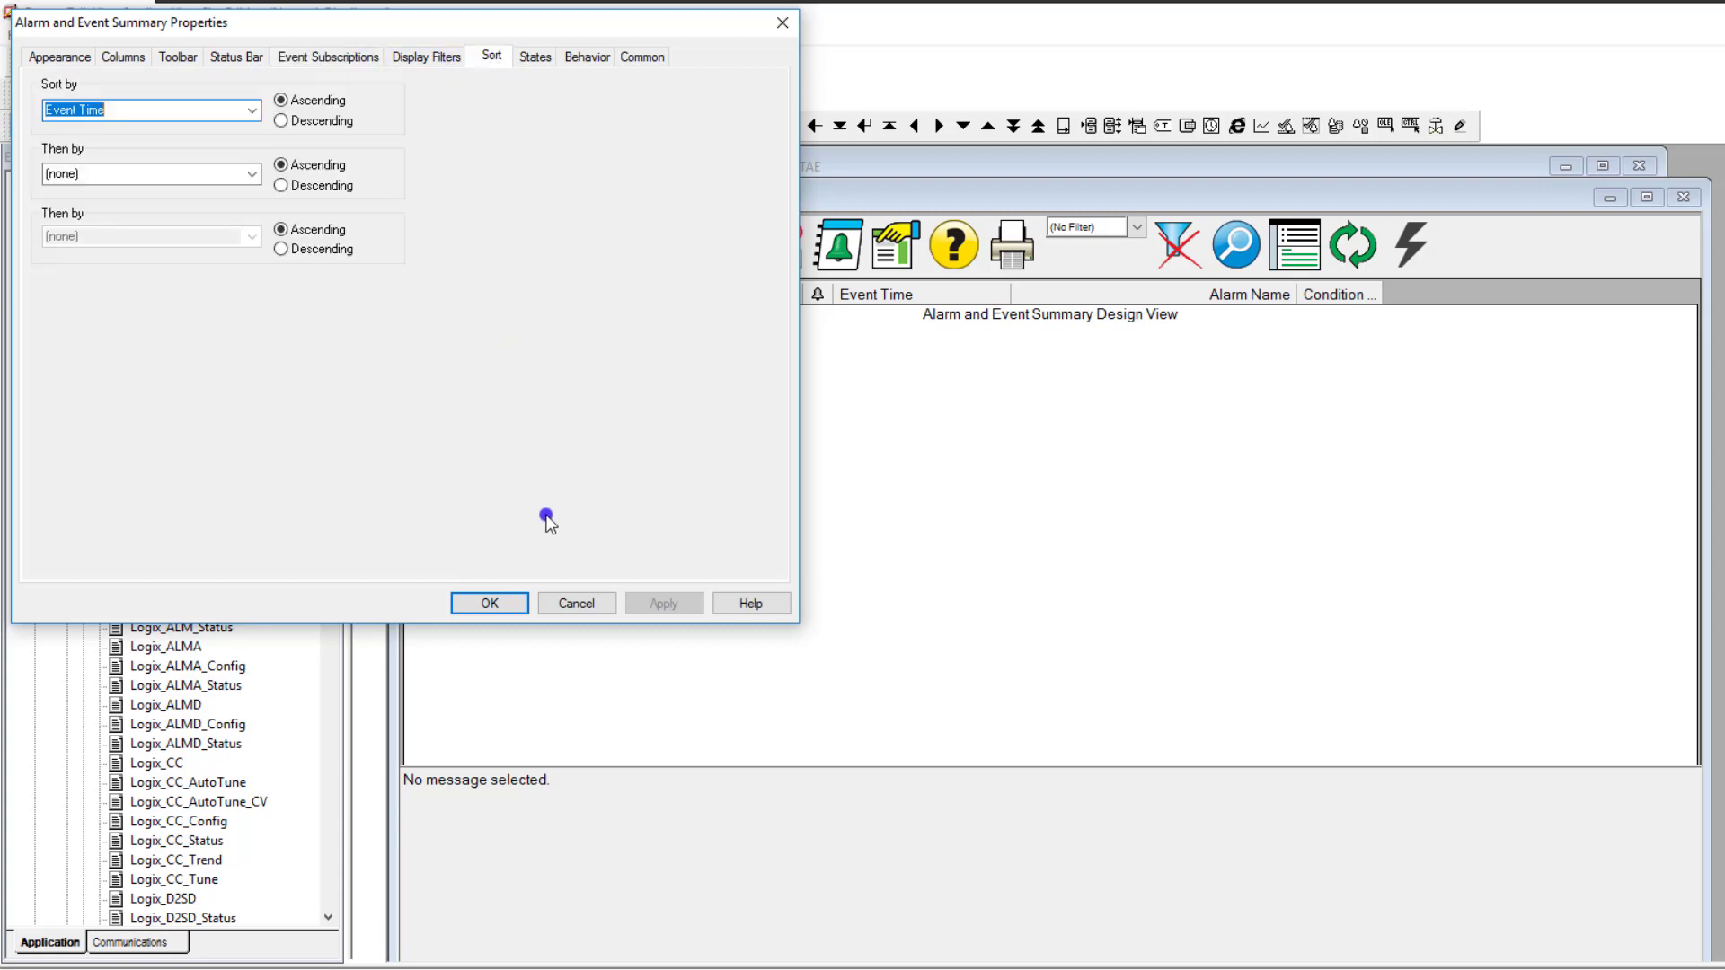
left_click(575, 603)
Check the alarm summary's display filter settings again and cancel without changes
right_click(761, 464)
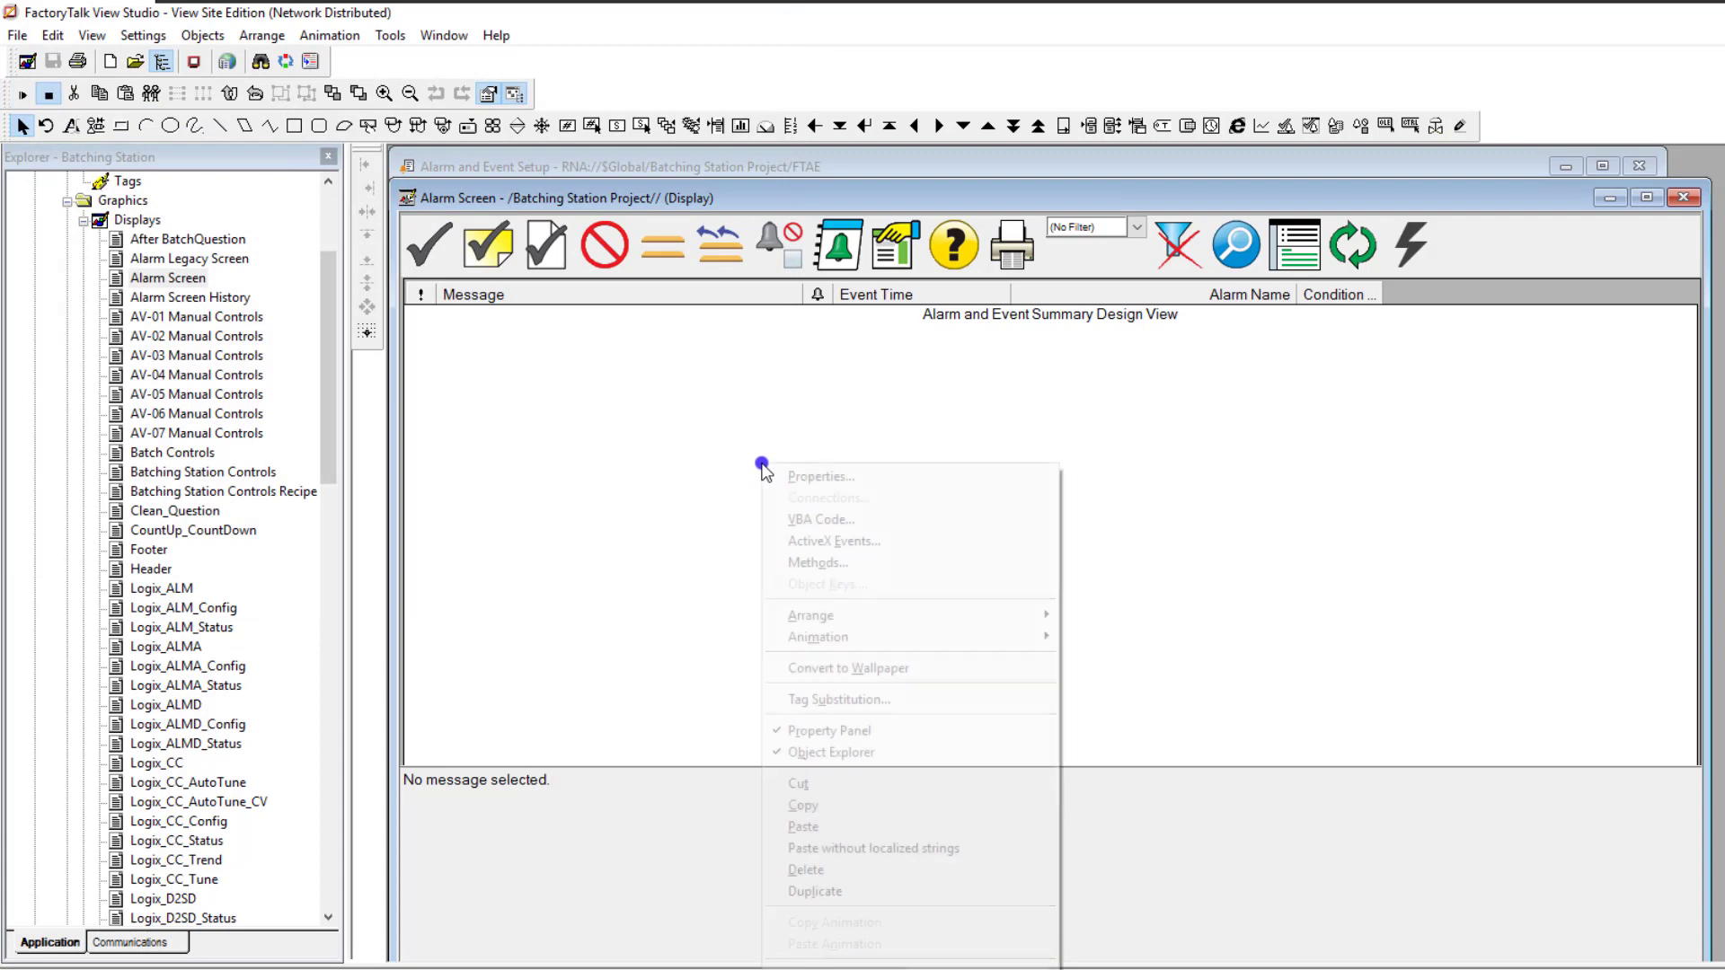
left_click(791, 476)
left_click(434, 56)
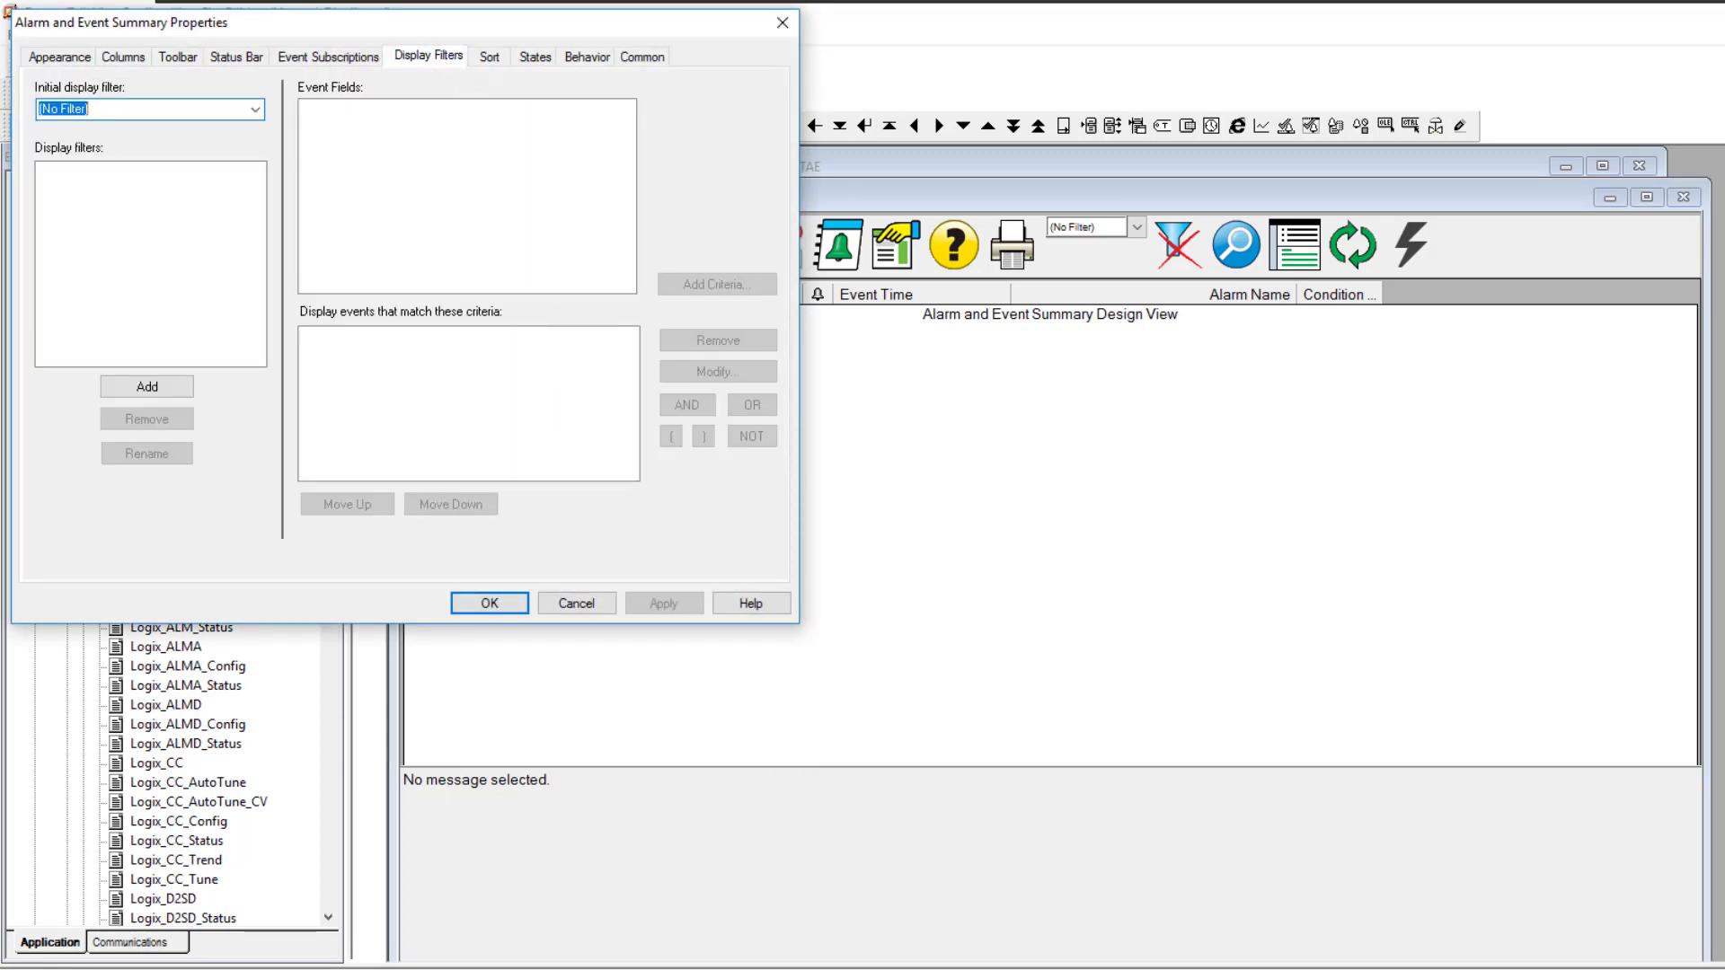
left_click(571, 602)
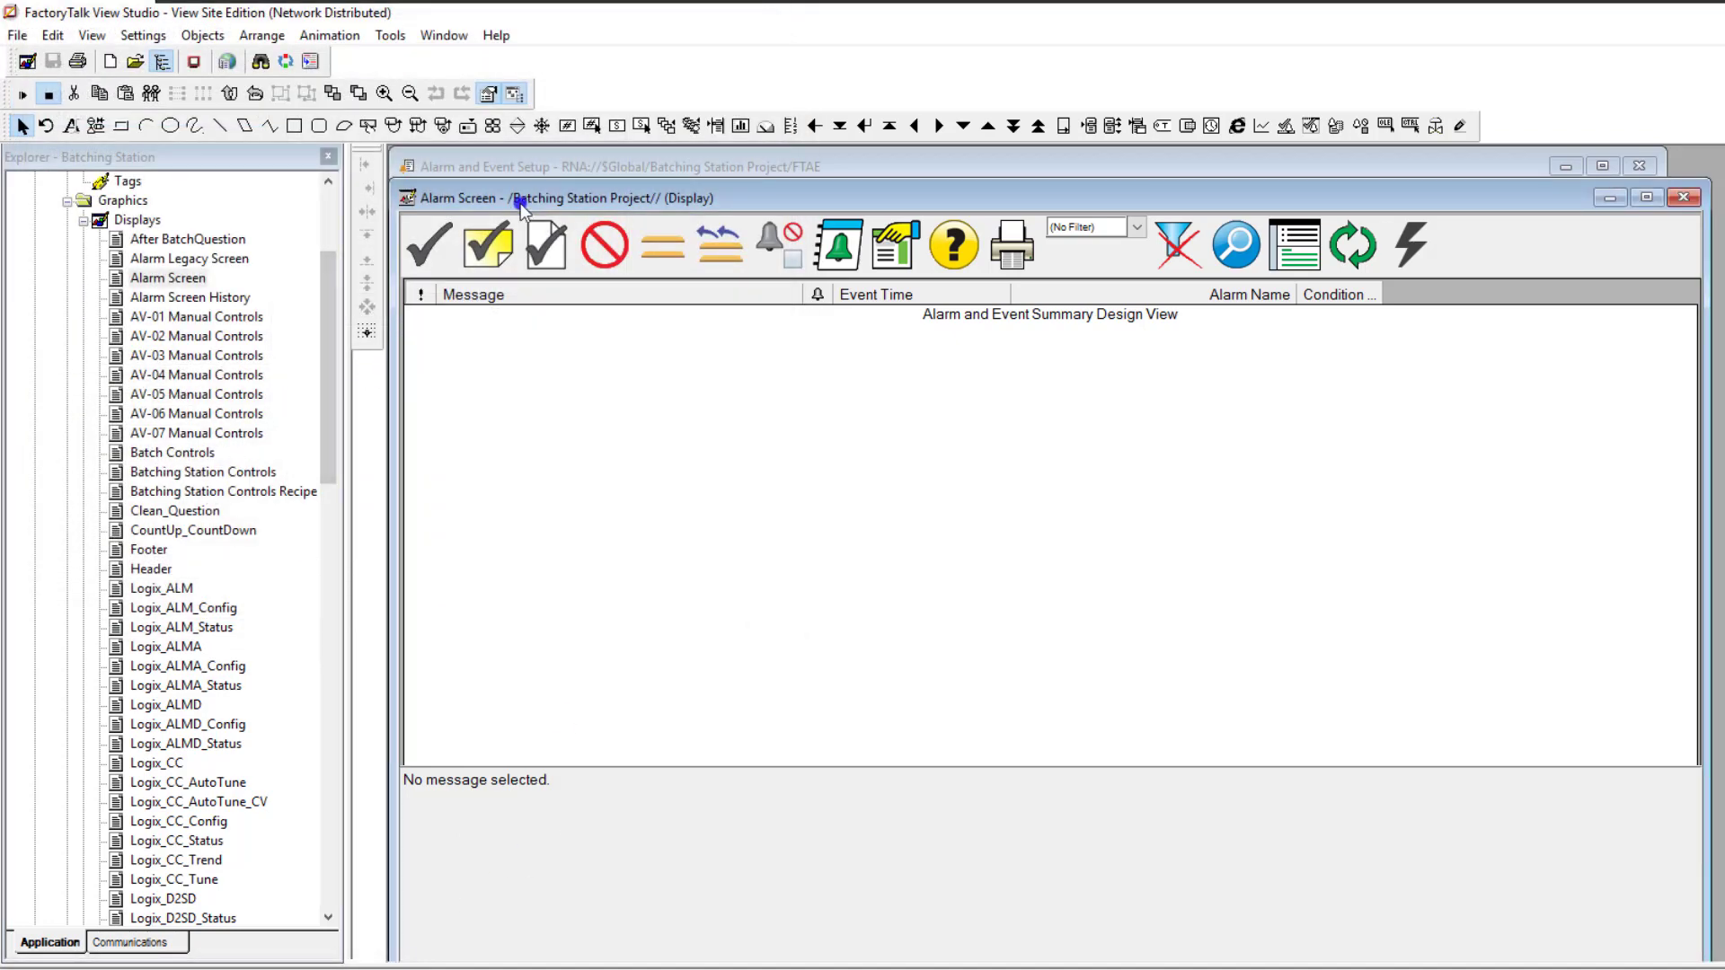
Return to Alarm and Event Setup, recheck the imported alarm's class, command and group, and compare it with the Alarm Screen
left_click(580, 167)
double_click(822, 257)
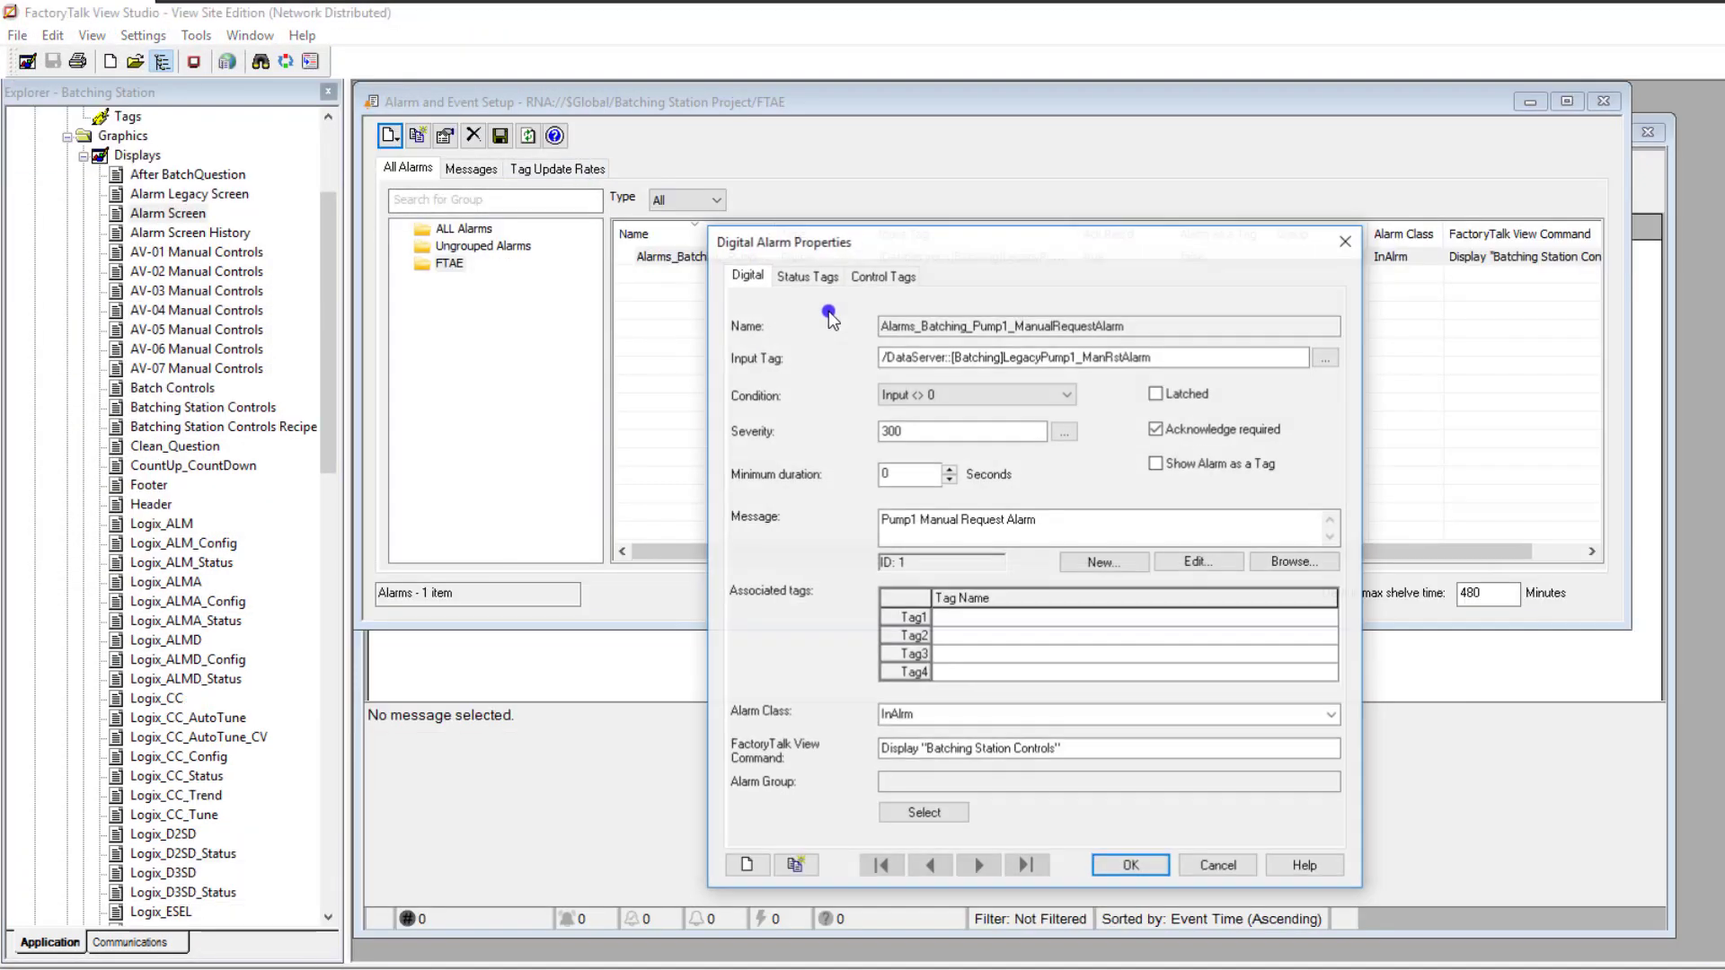
left_click(872, 714)
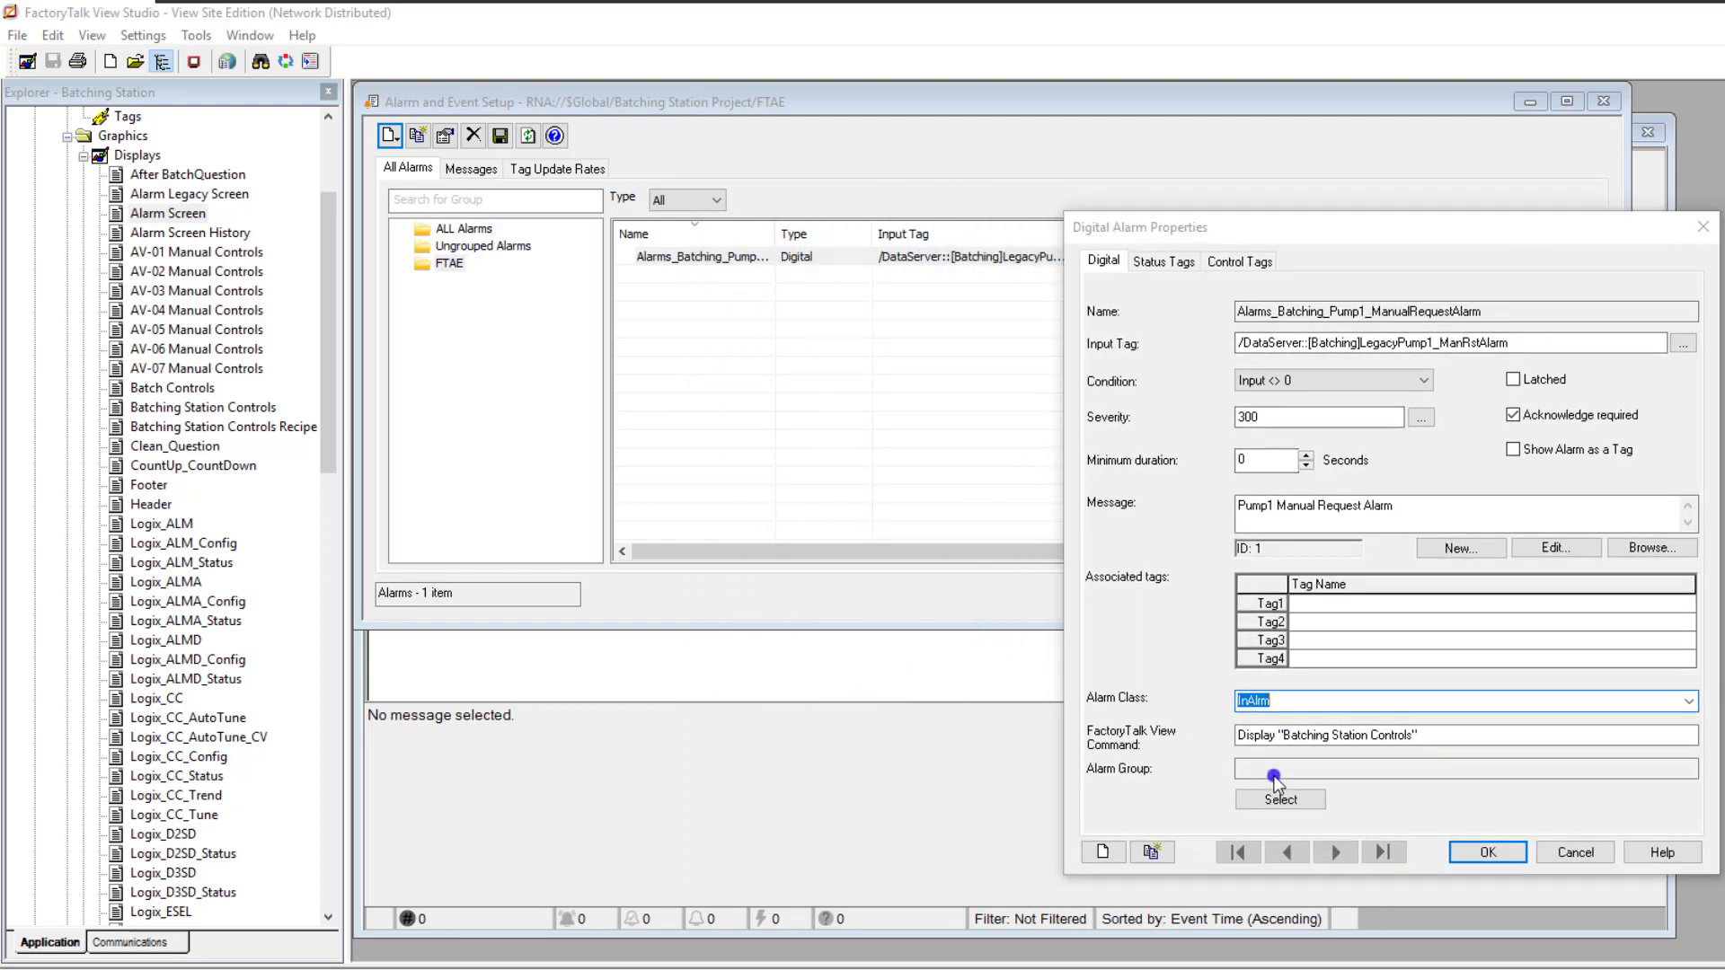
left_click(1575, 852)
left_click(957, 753)
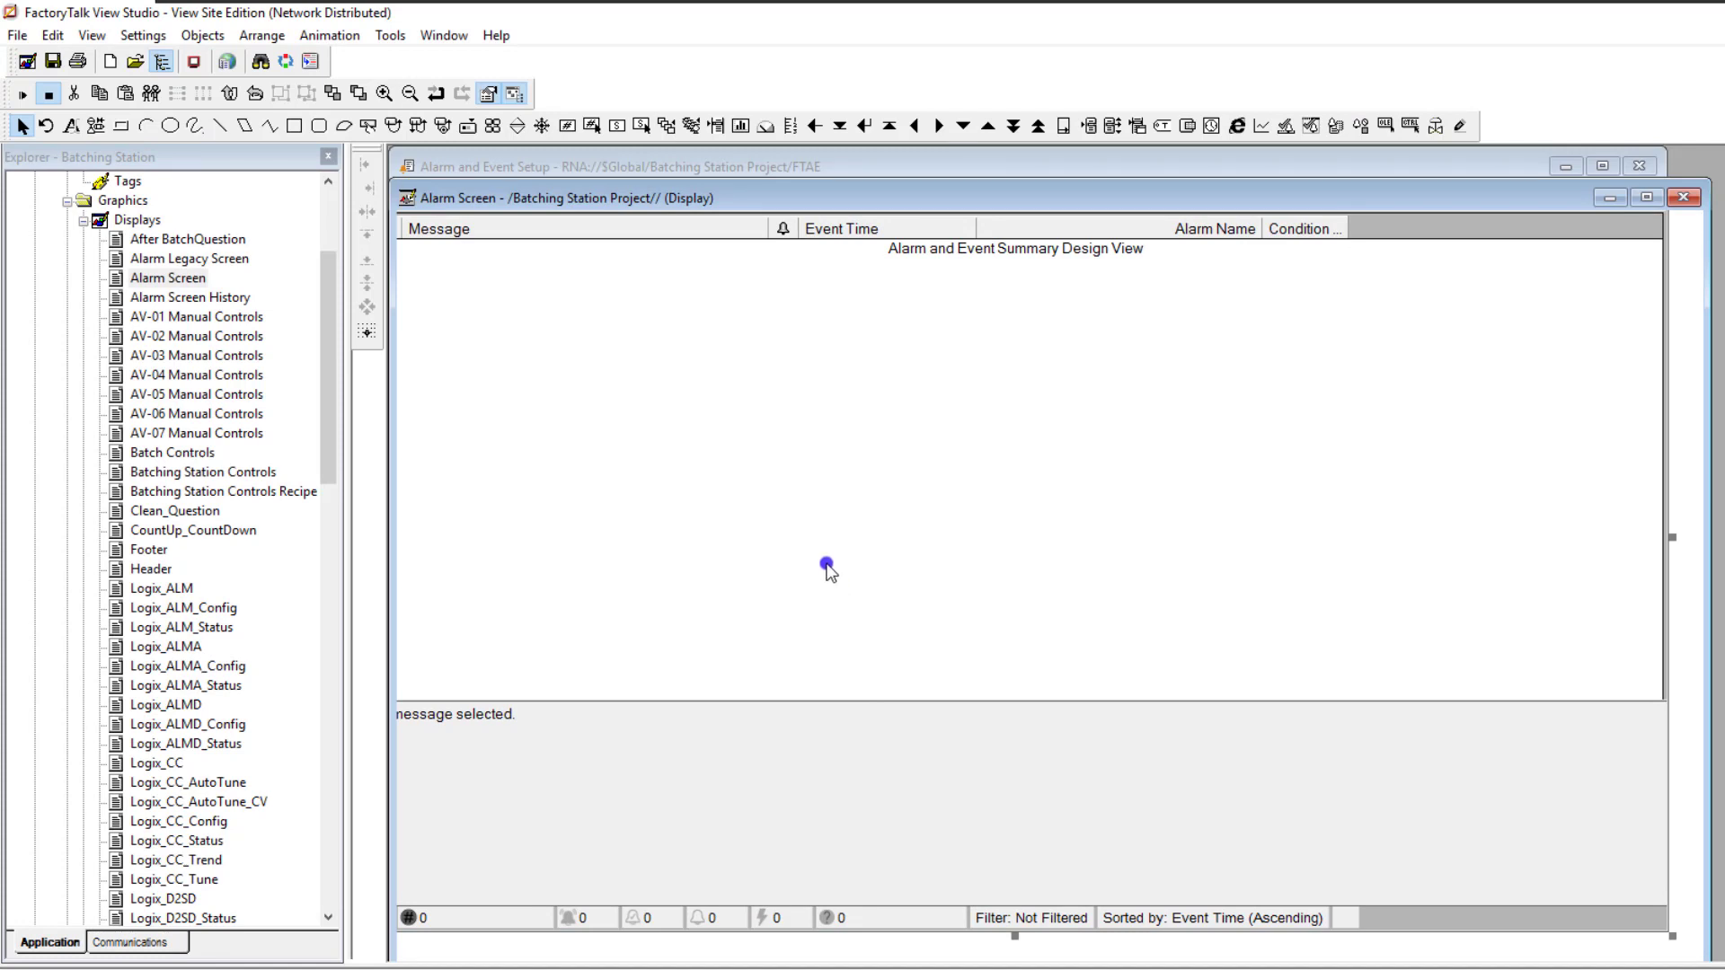
left_click(902, 167)
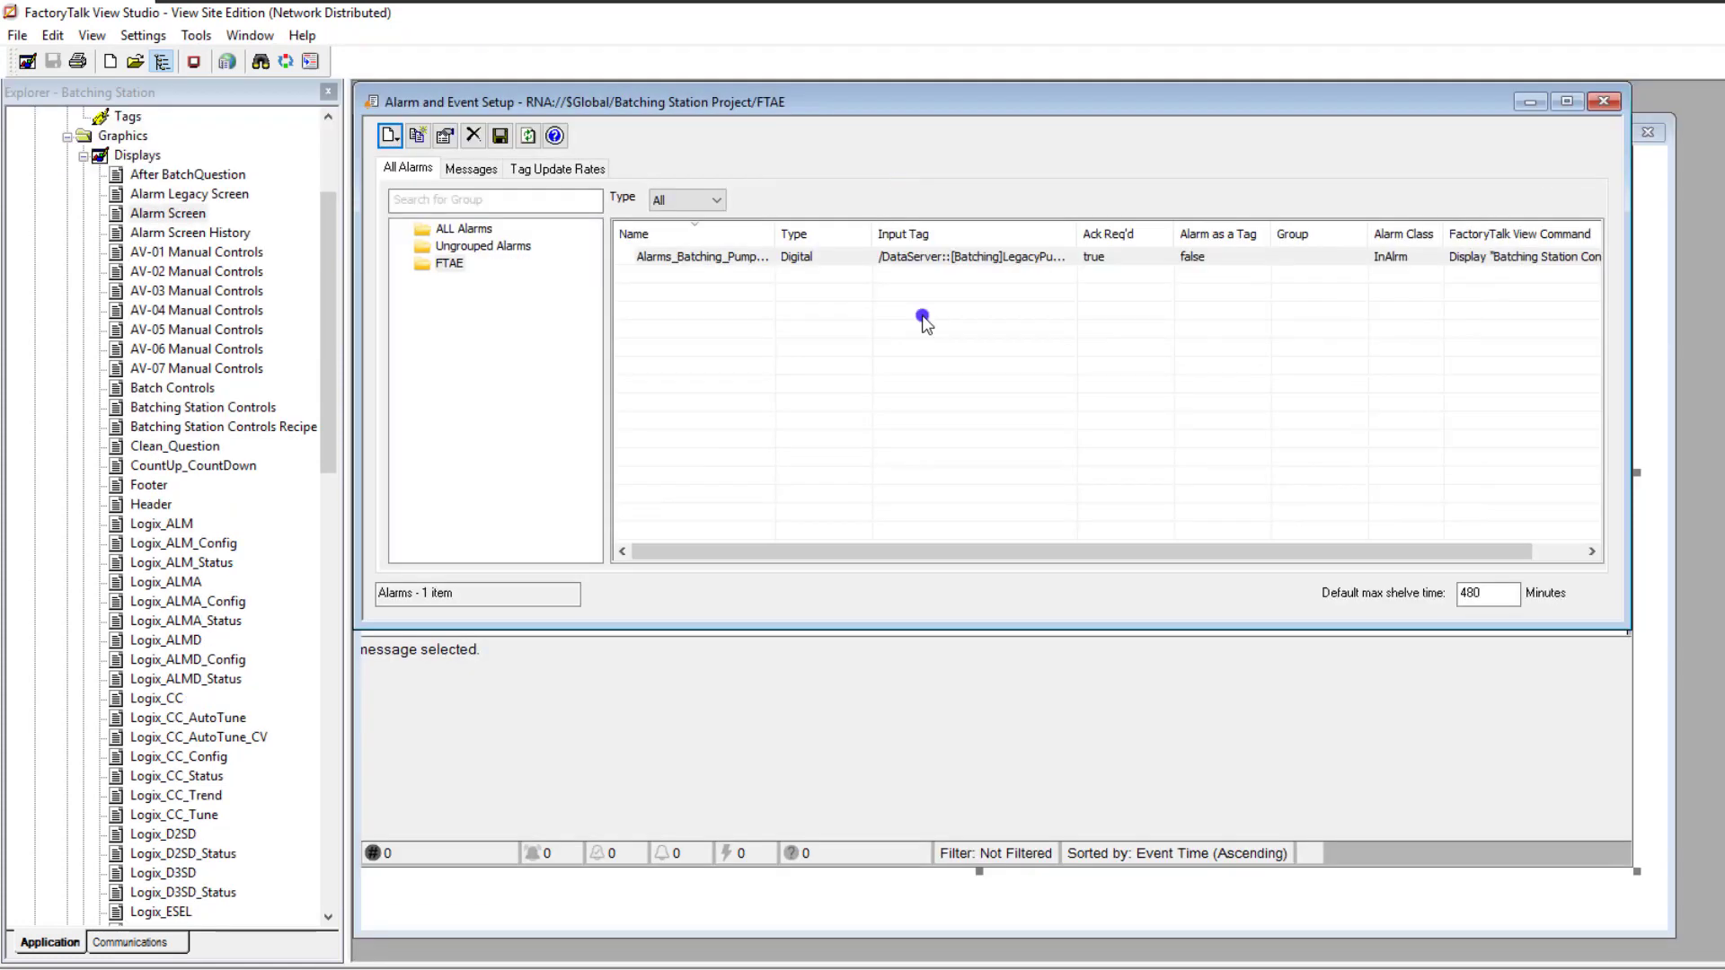
Set the alarm class of the imported Pump1 manual request alarm to BatchAlarms and confirm the alarm's properties
double_click(815, 258)
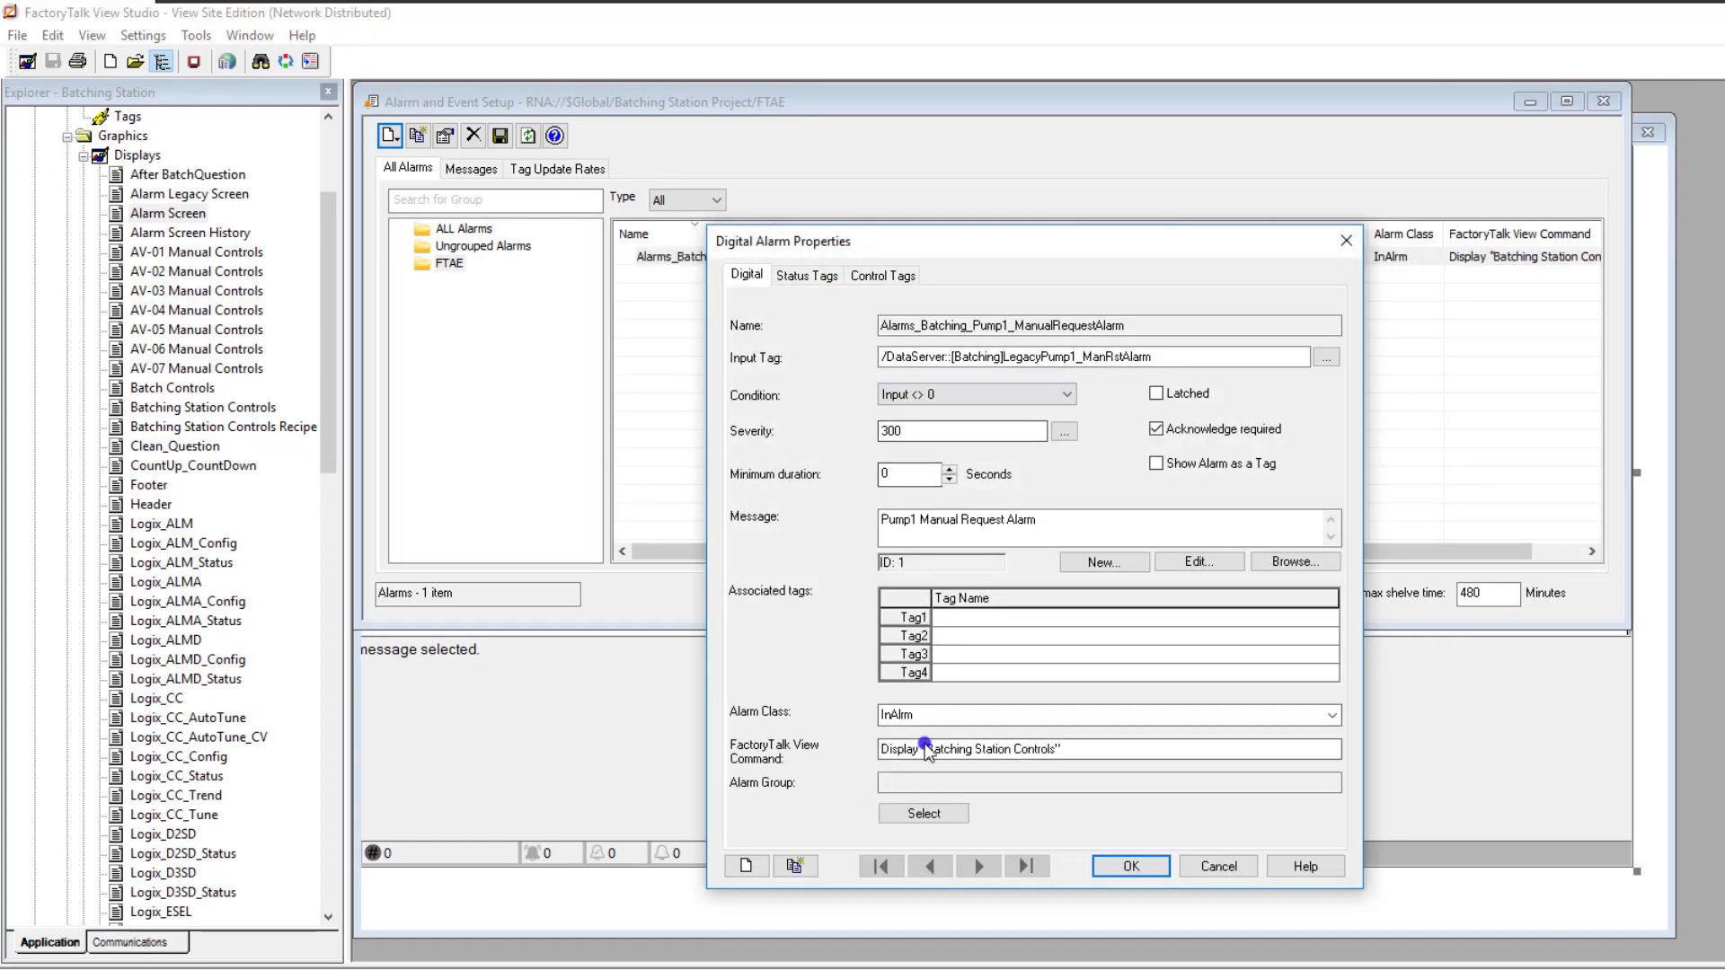
double_click(894, 715)
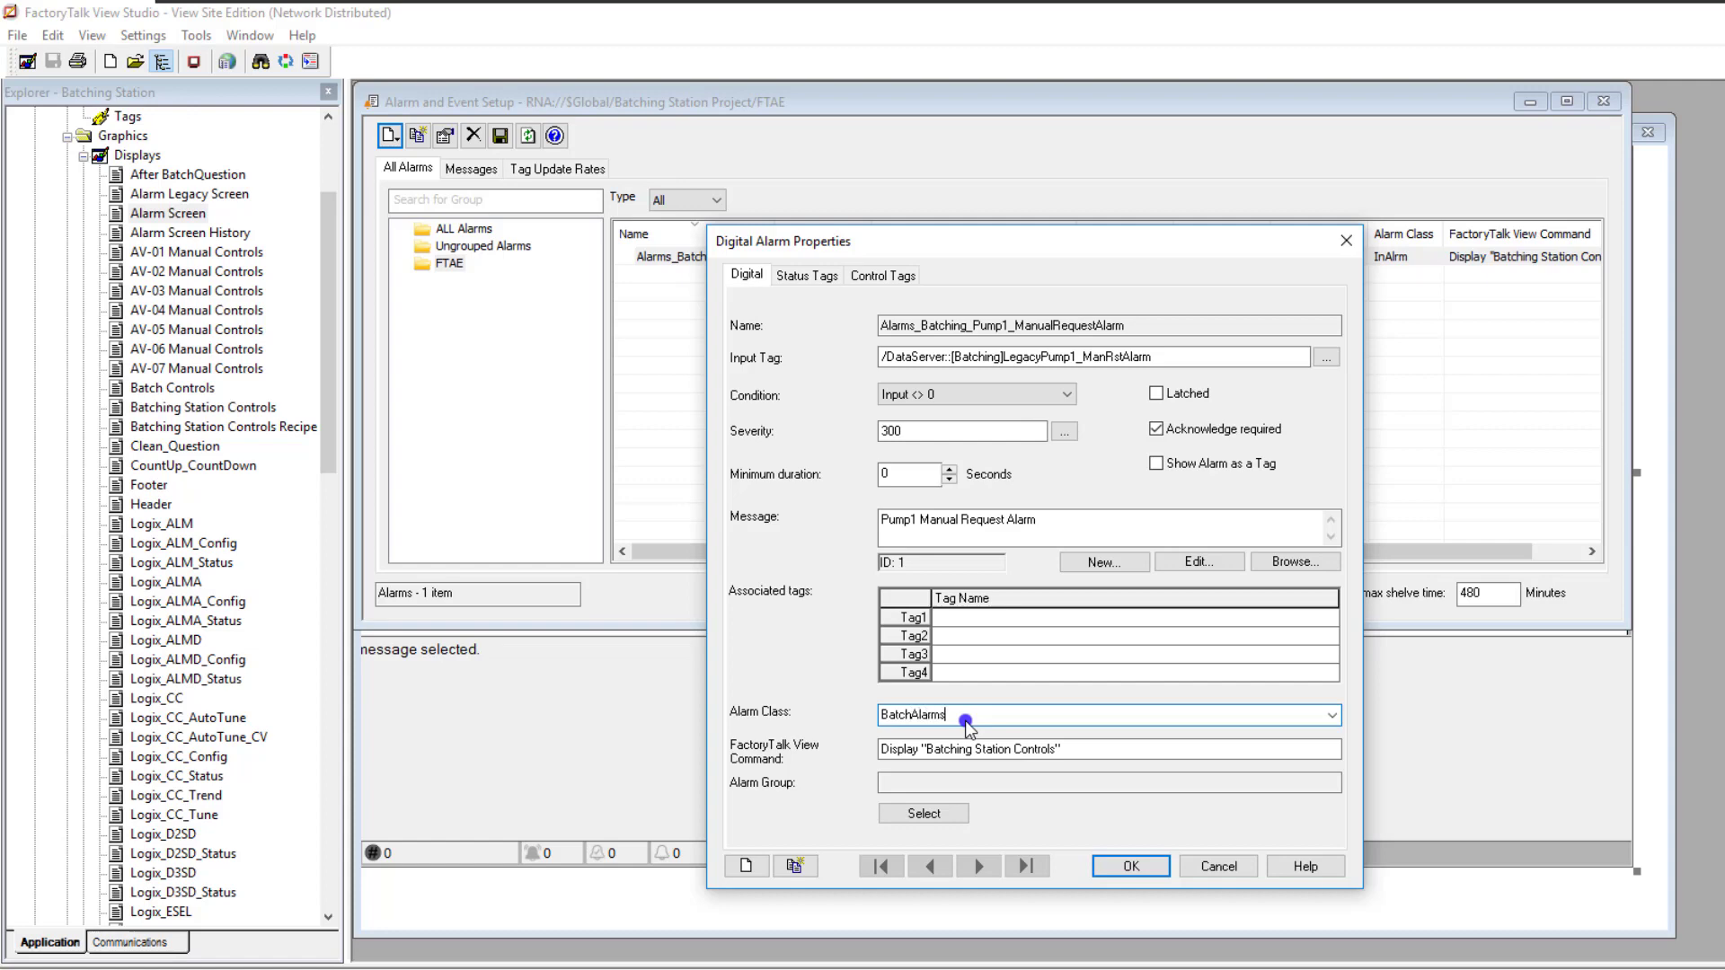
double_click(966, 716)
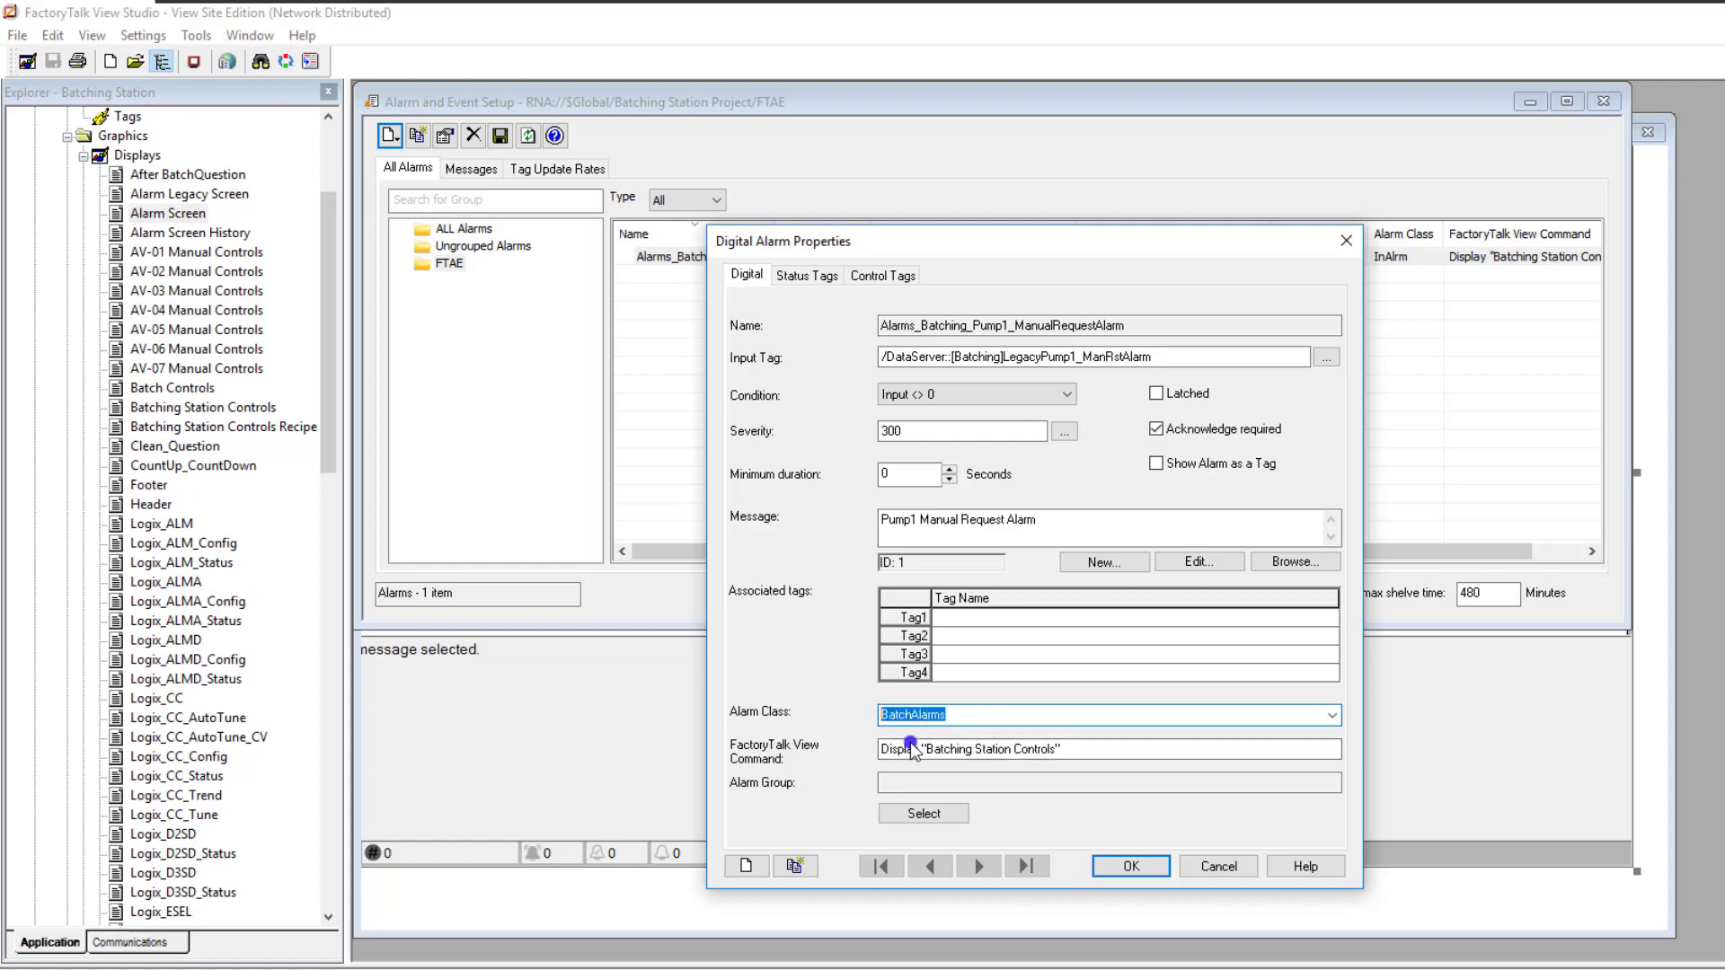
left_click(1131, 866)
Add a display filter named Batching to the alarm and event summary on the Alarm Screen
left_click(975, 899)
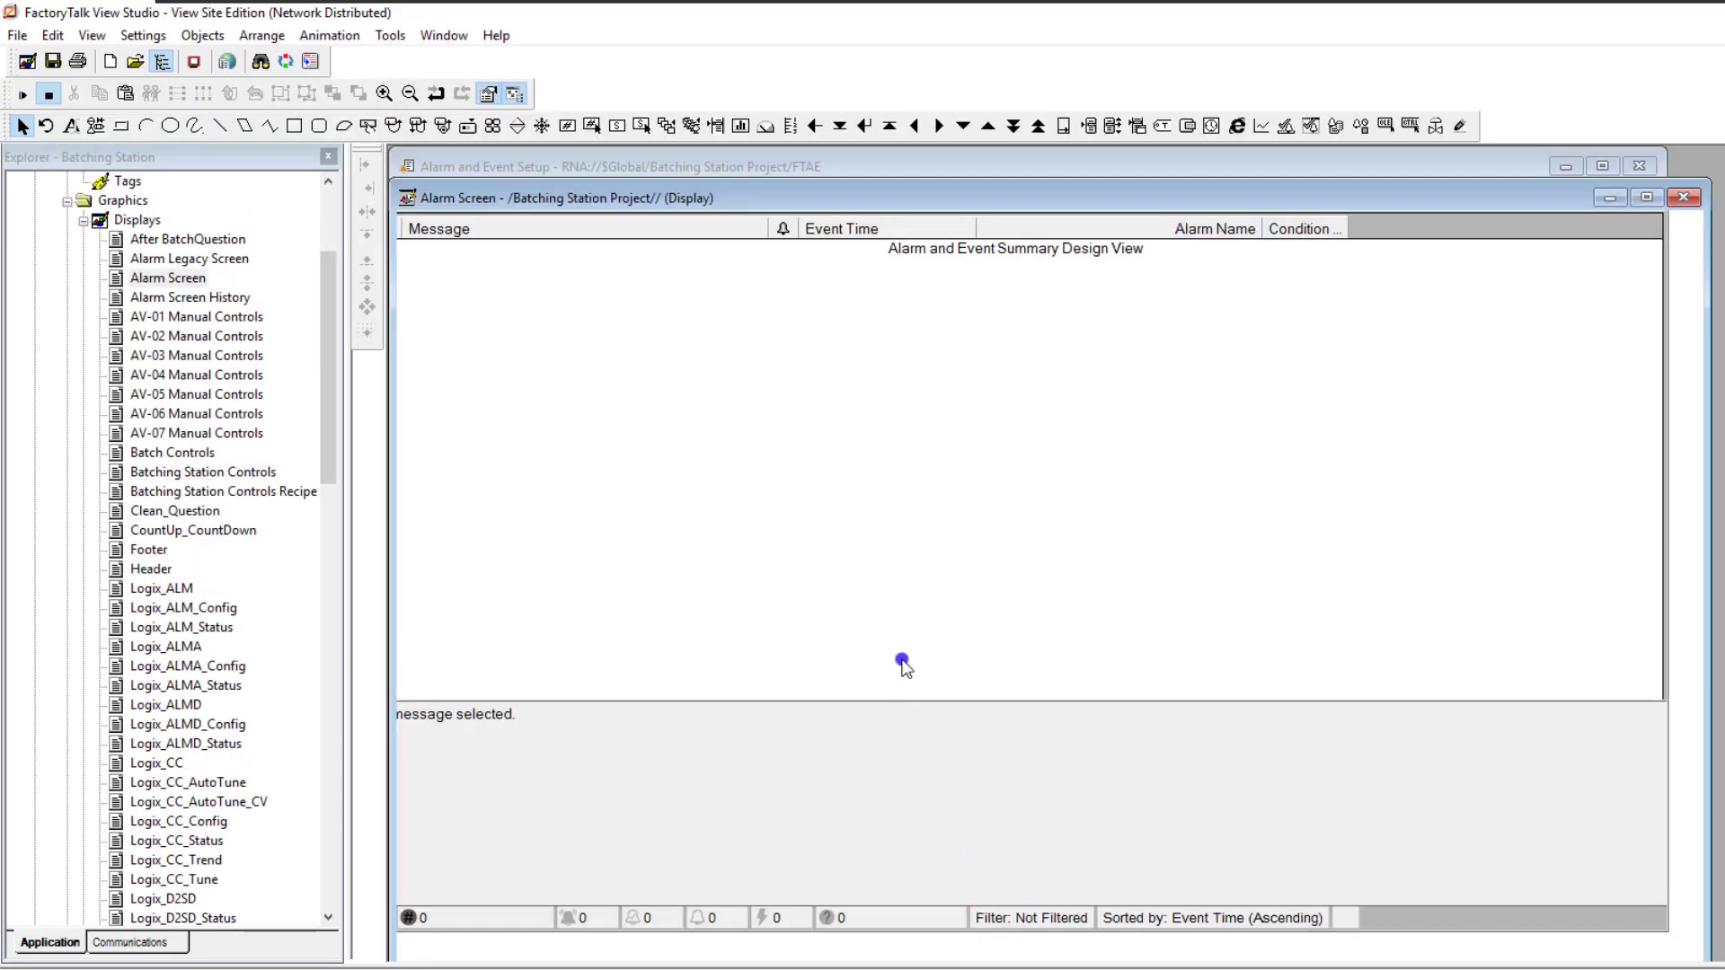
right_click(893, 545)
left_click(908, 524)
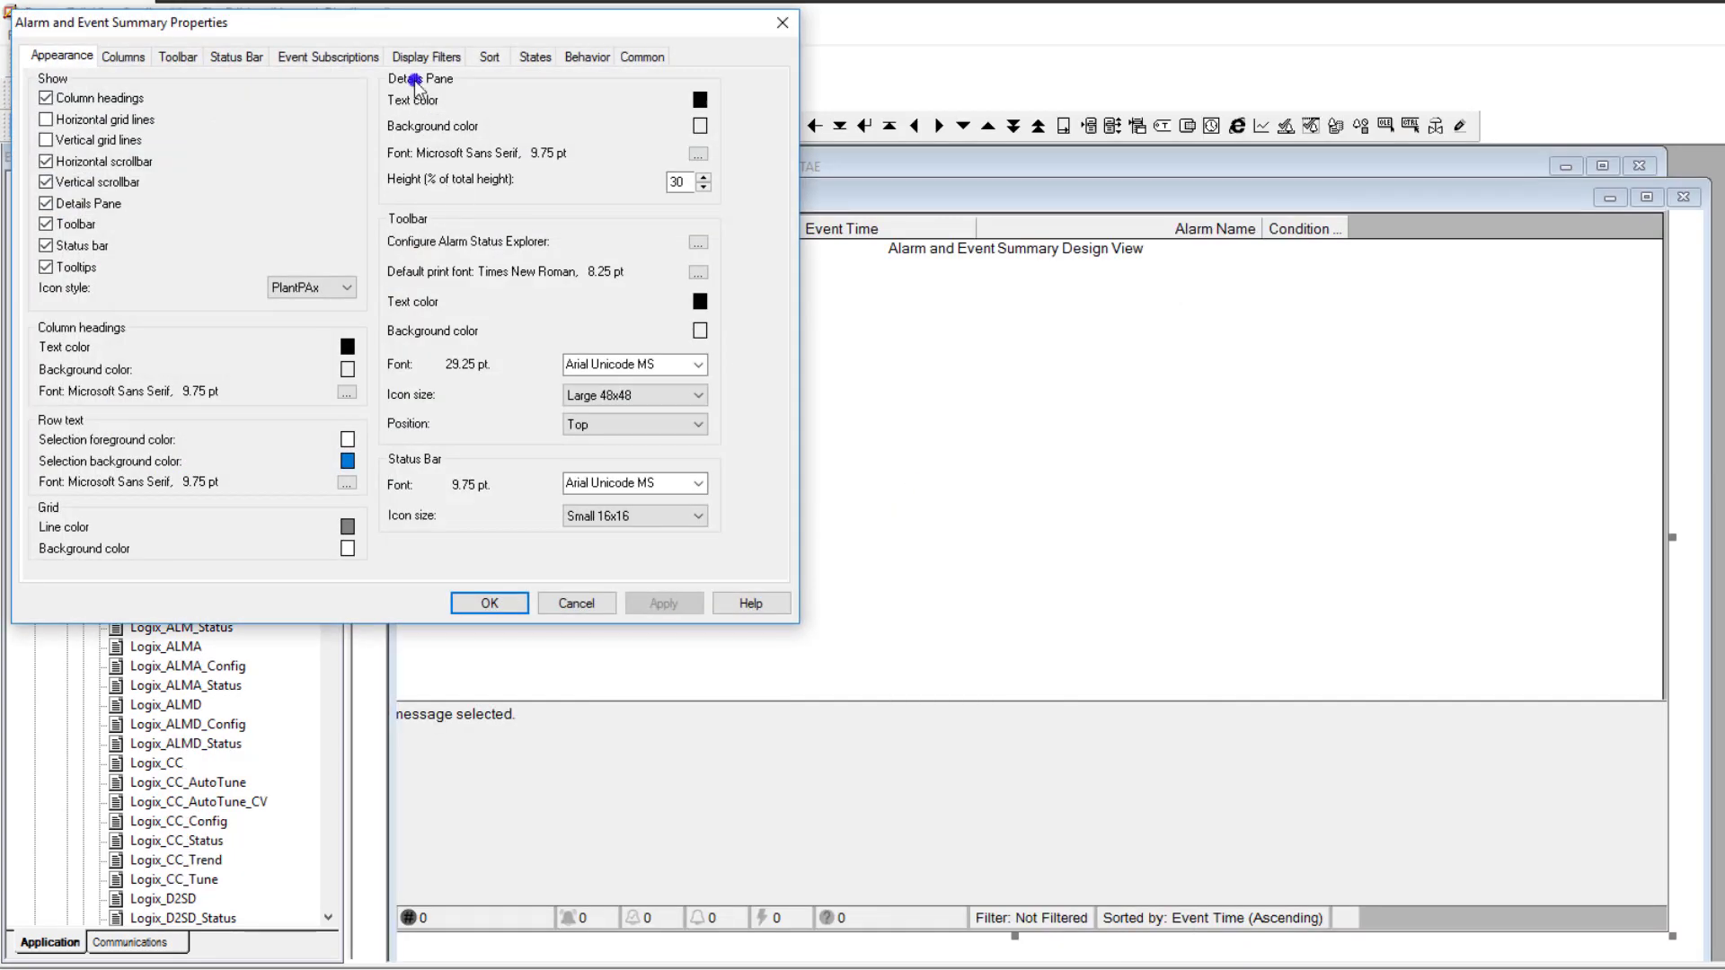
left_click(424, 68)
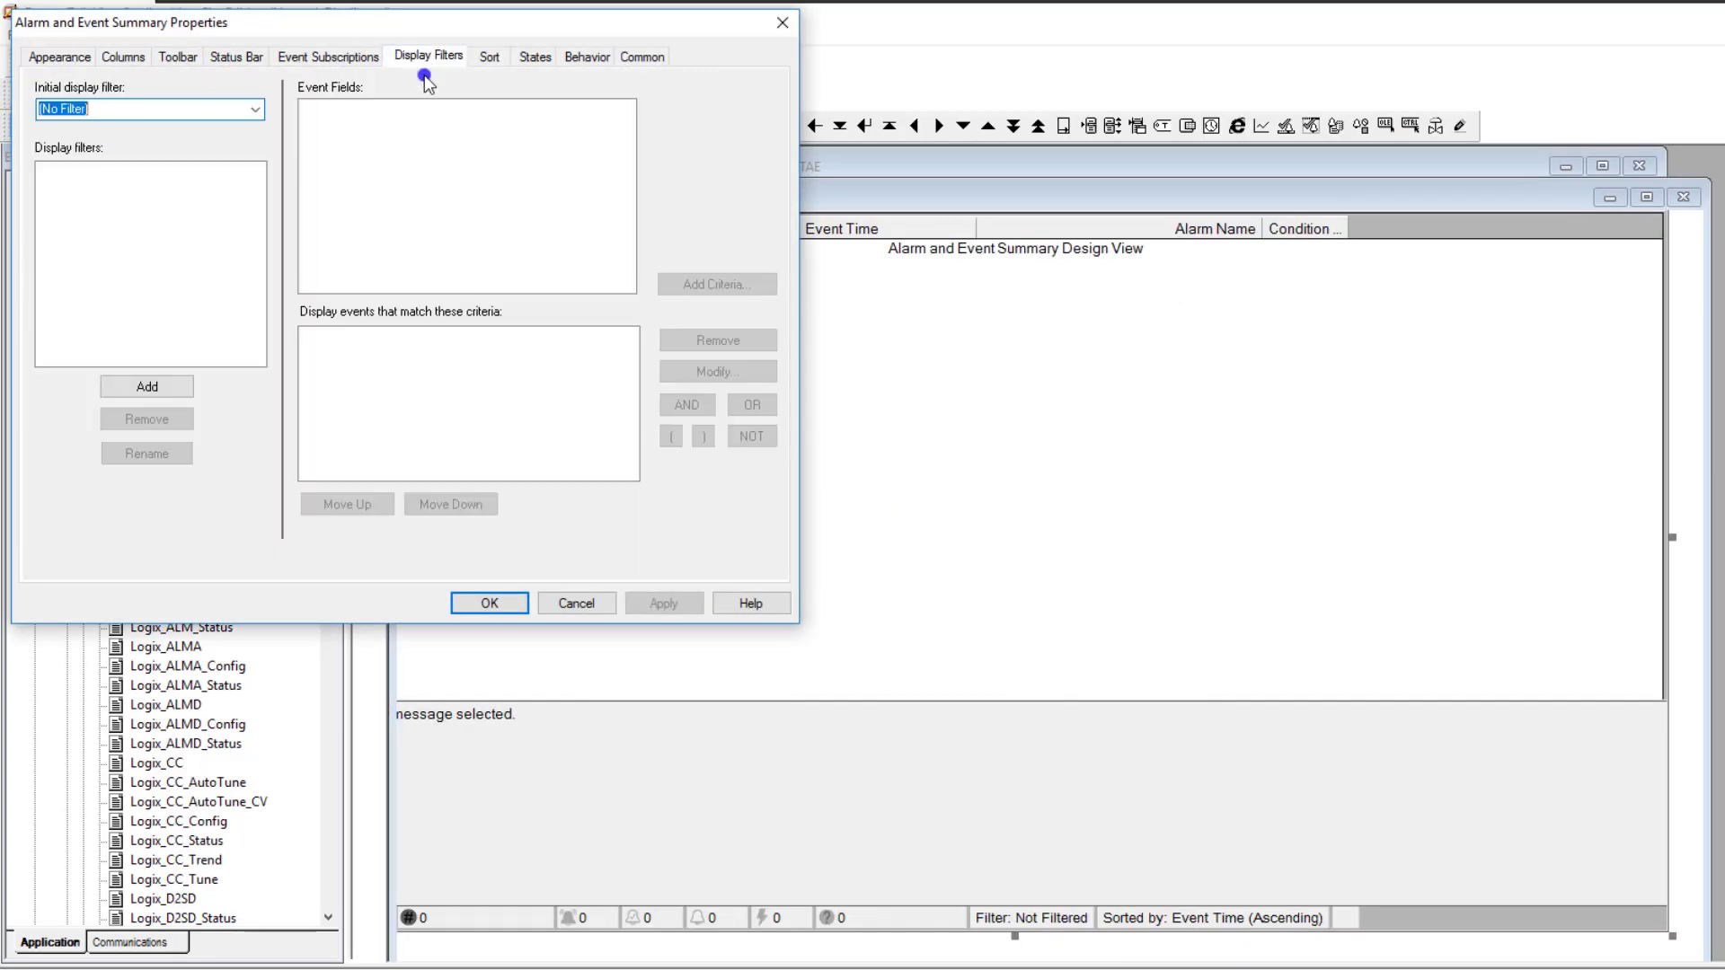
left_click(178, 386)
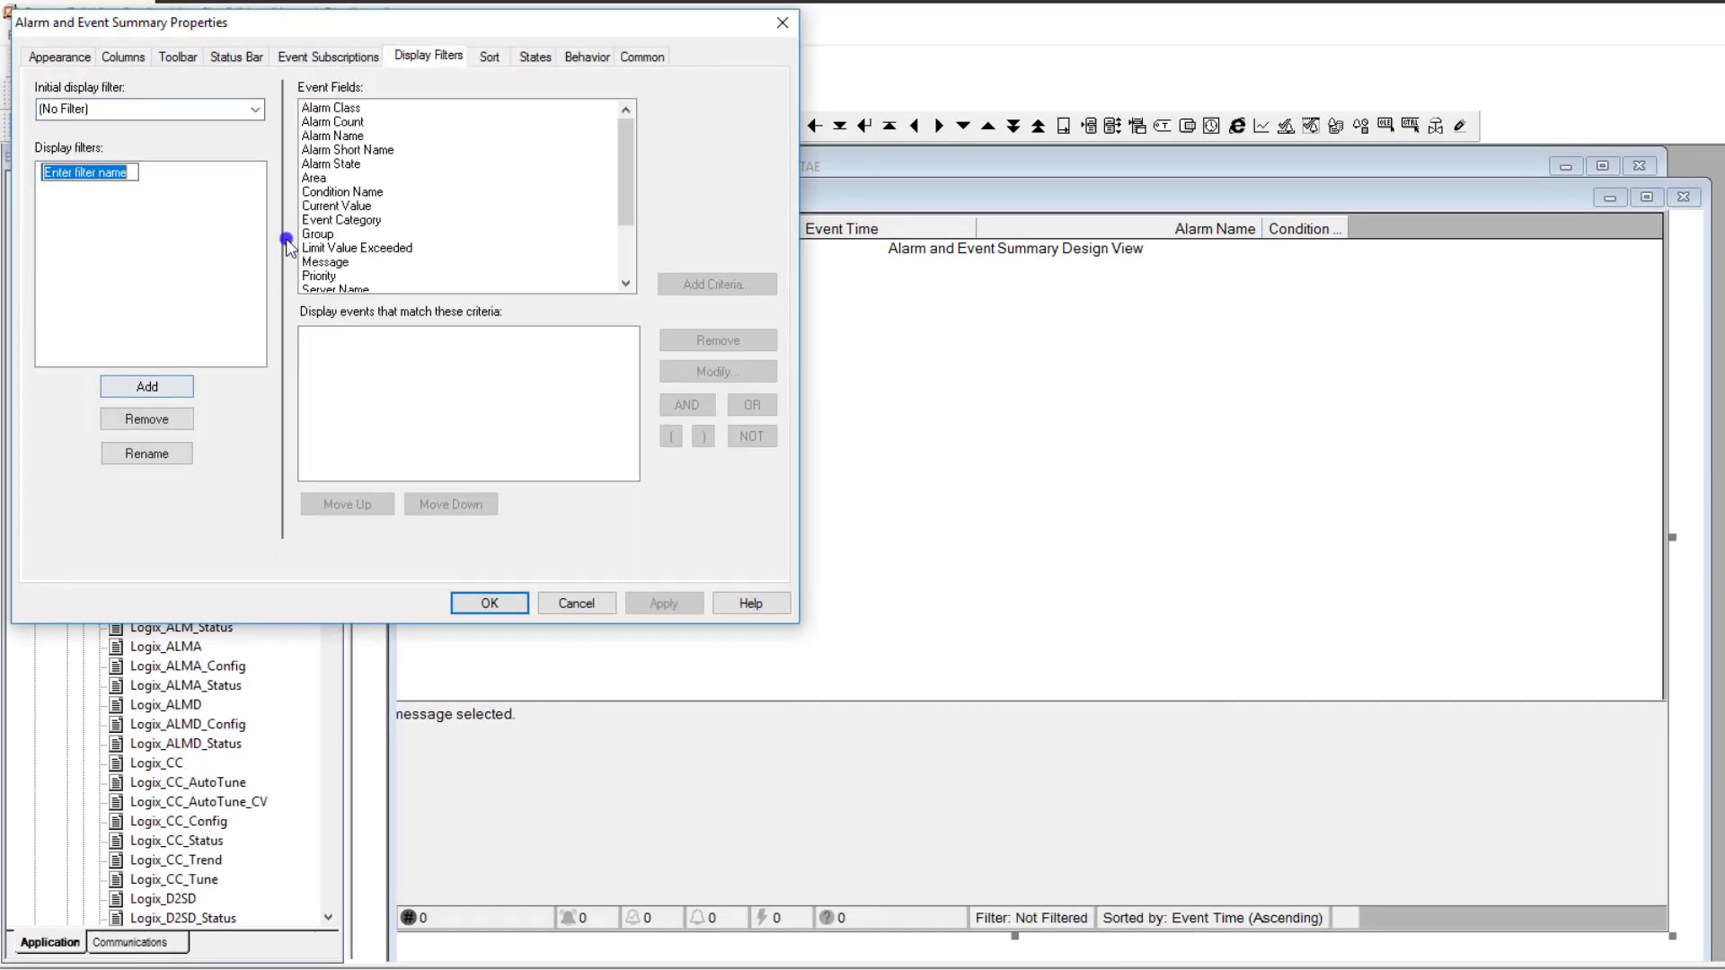
left_click(346, 109)
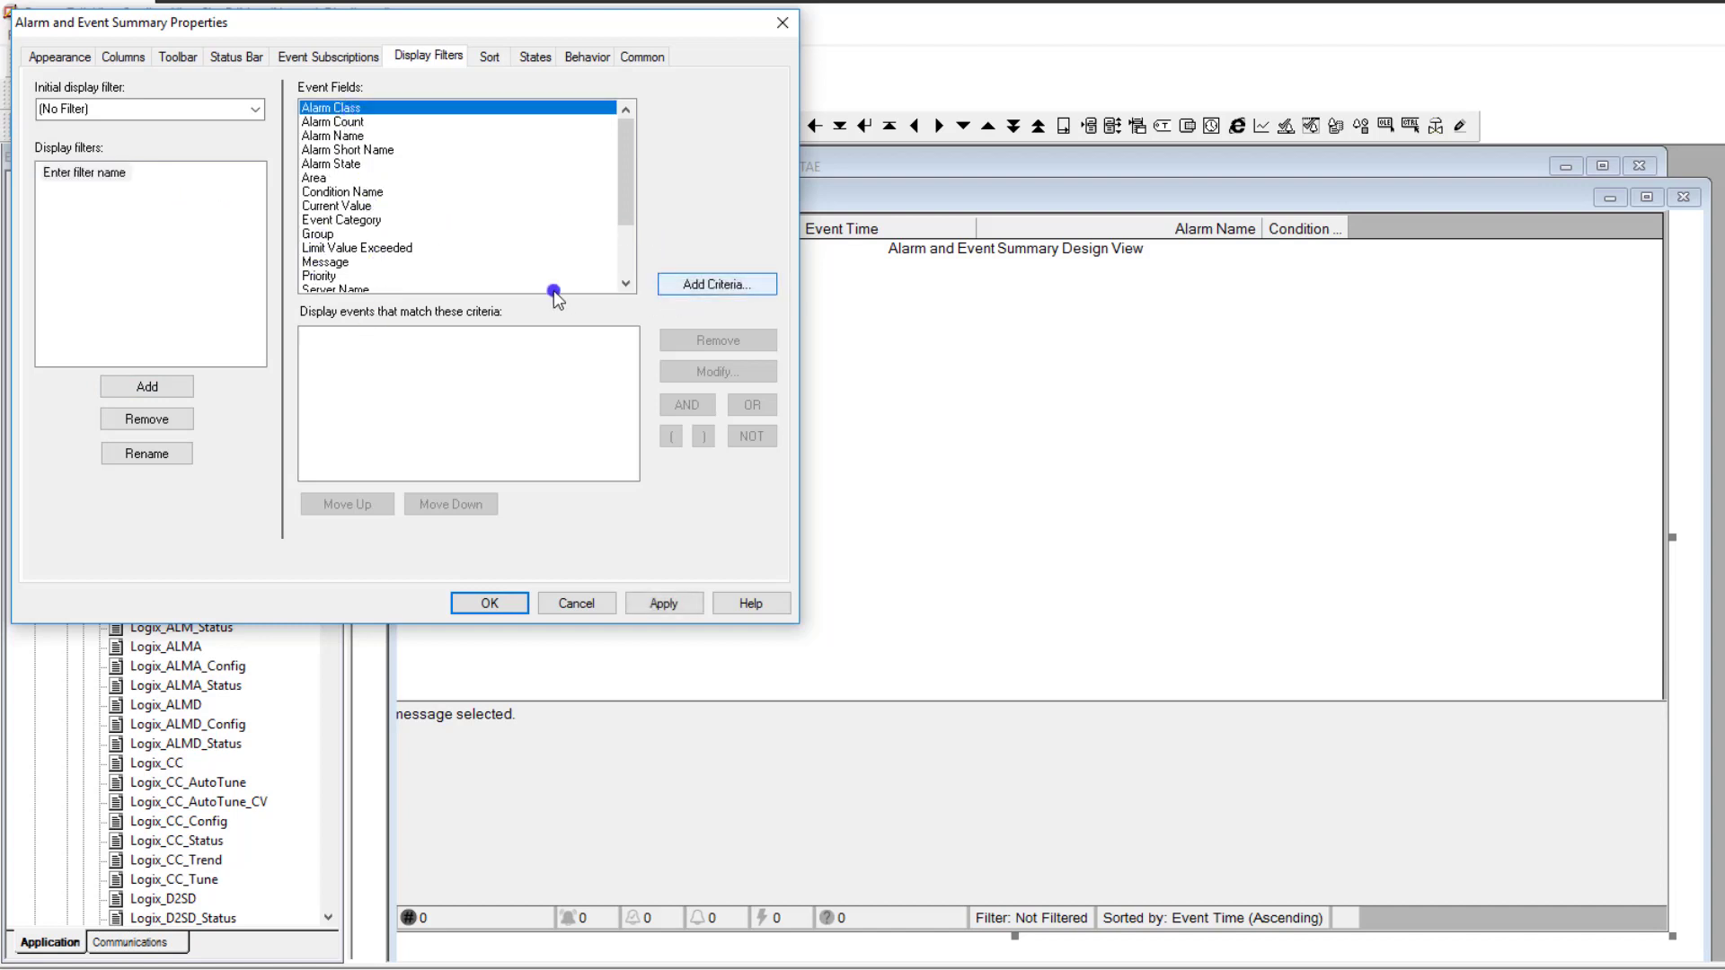
left_click(122, 180)
left_click(122, 180)
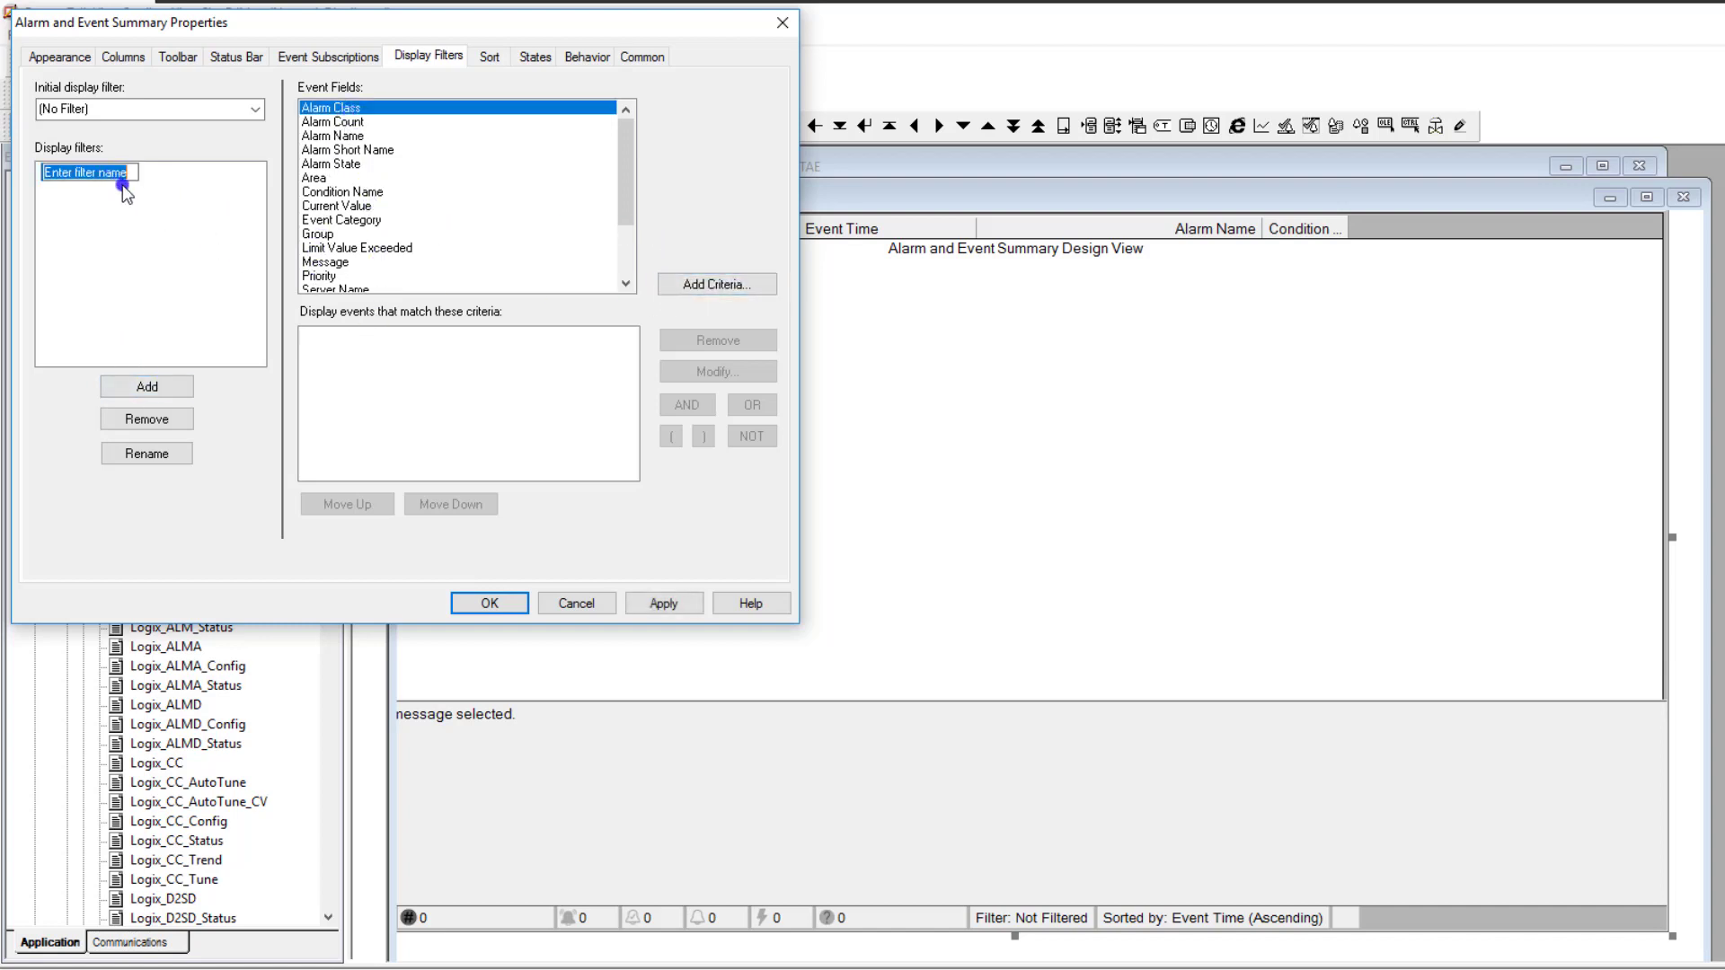
type("Bta")
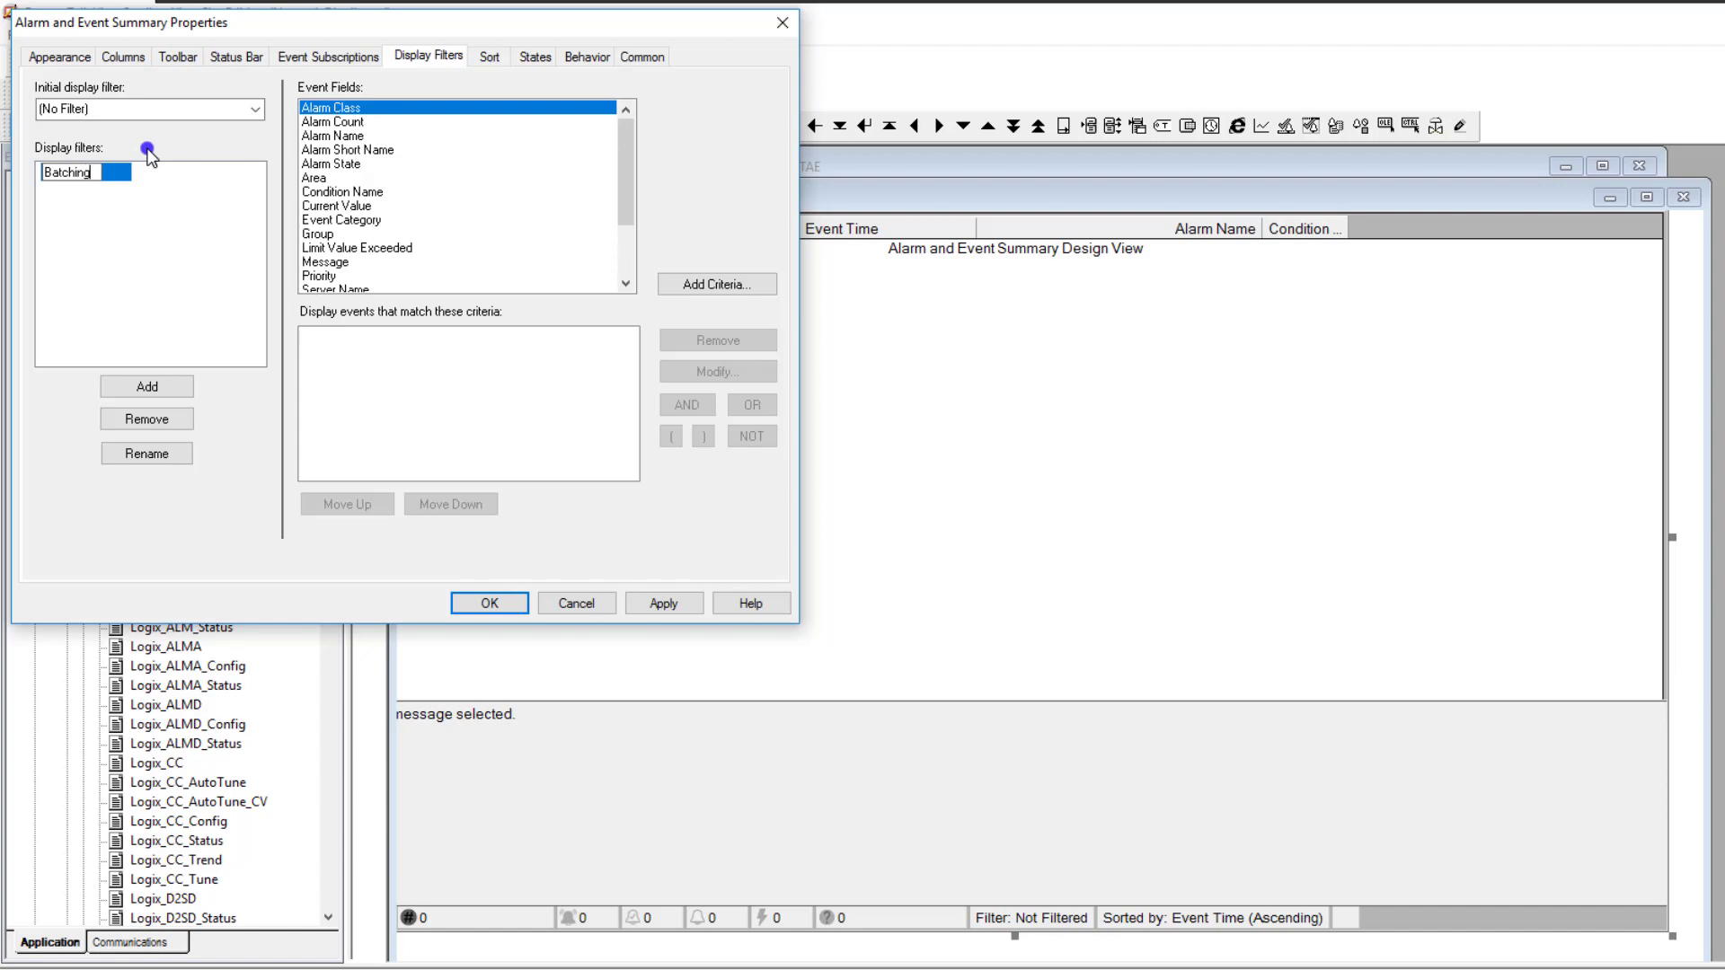
Add the criterion Alarm Class Contains BatchAlarms to the Batching filter and apply the summary properties
left_click(323, 108)
left_click(764, 284)
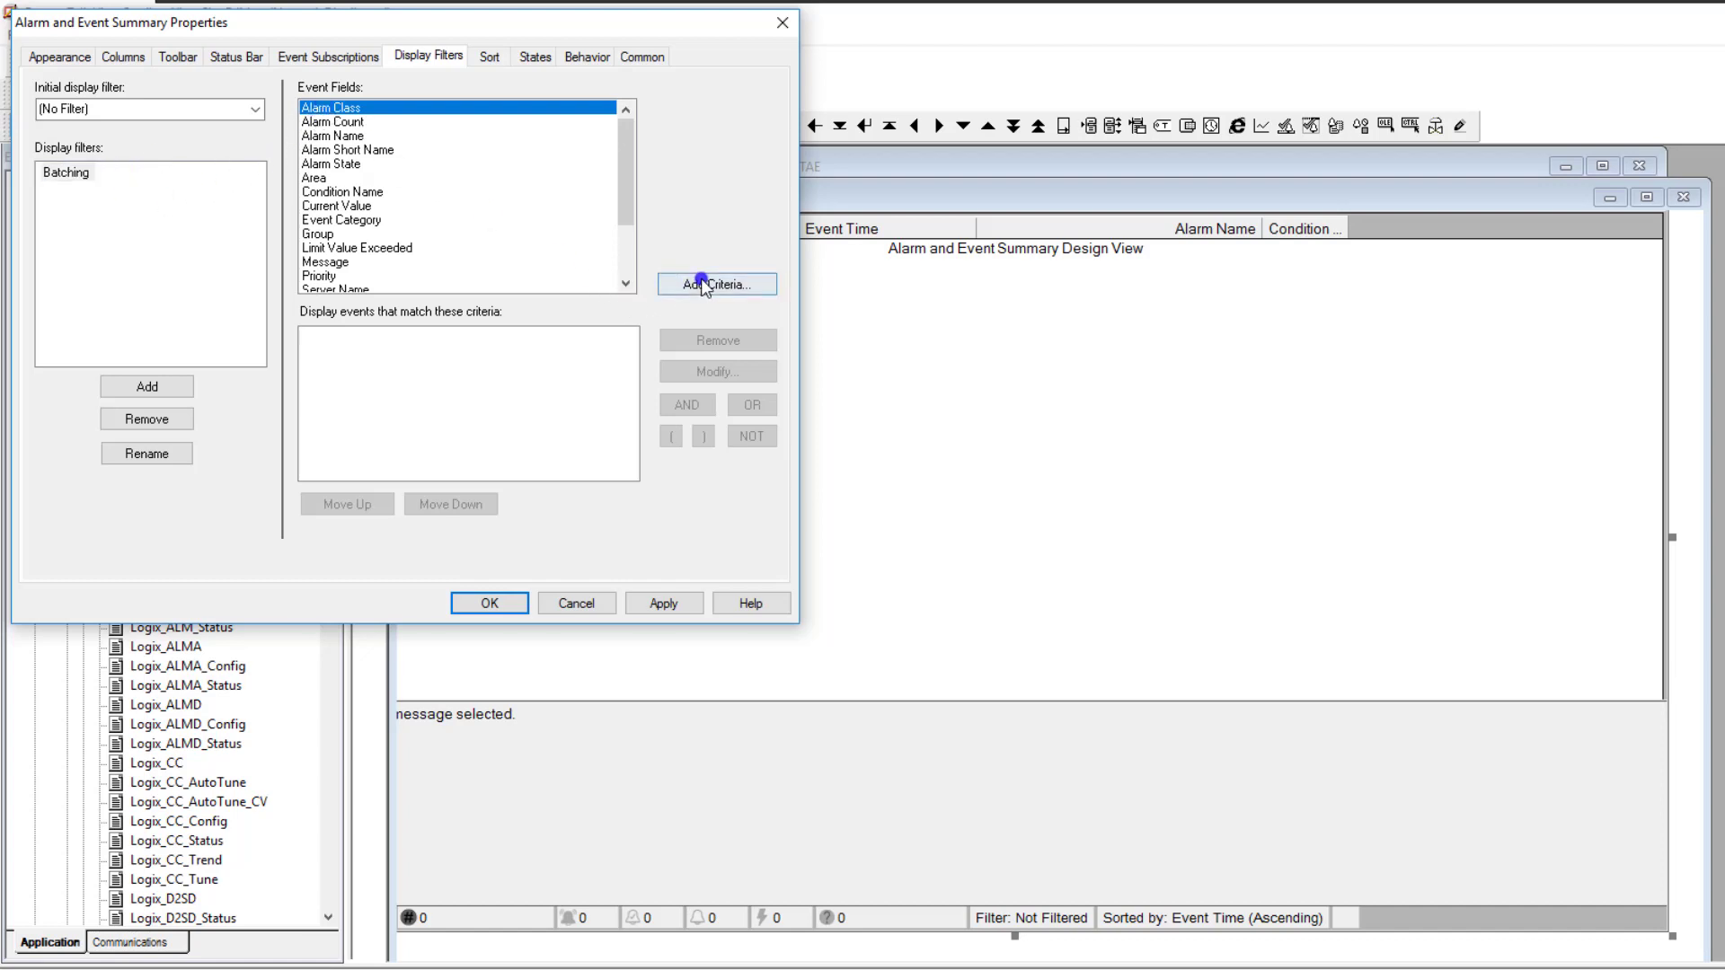
left_click(321, 336)
left_click(340, 303)
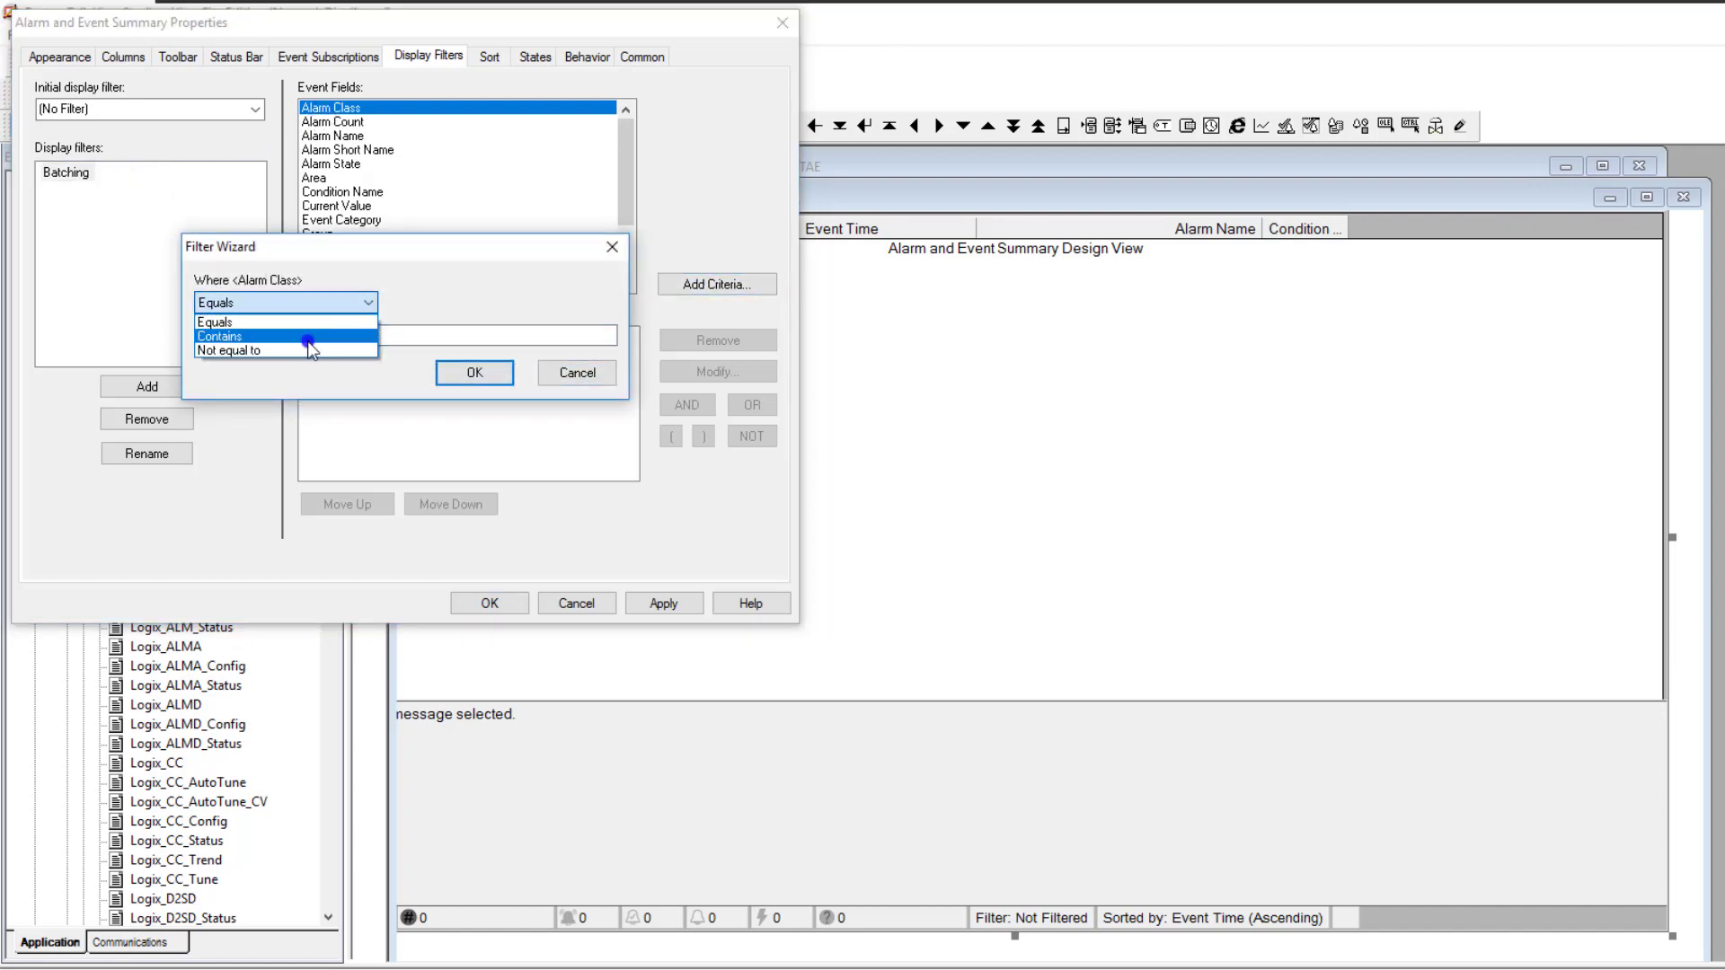
left_click(310, 338)
left_click(312, 336)
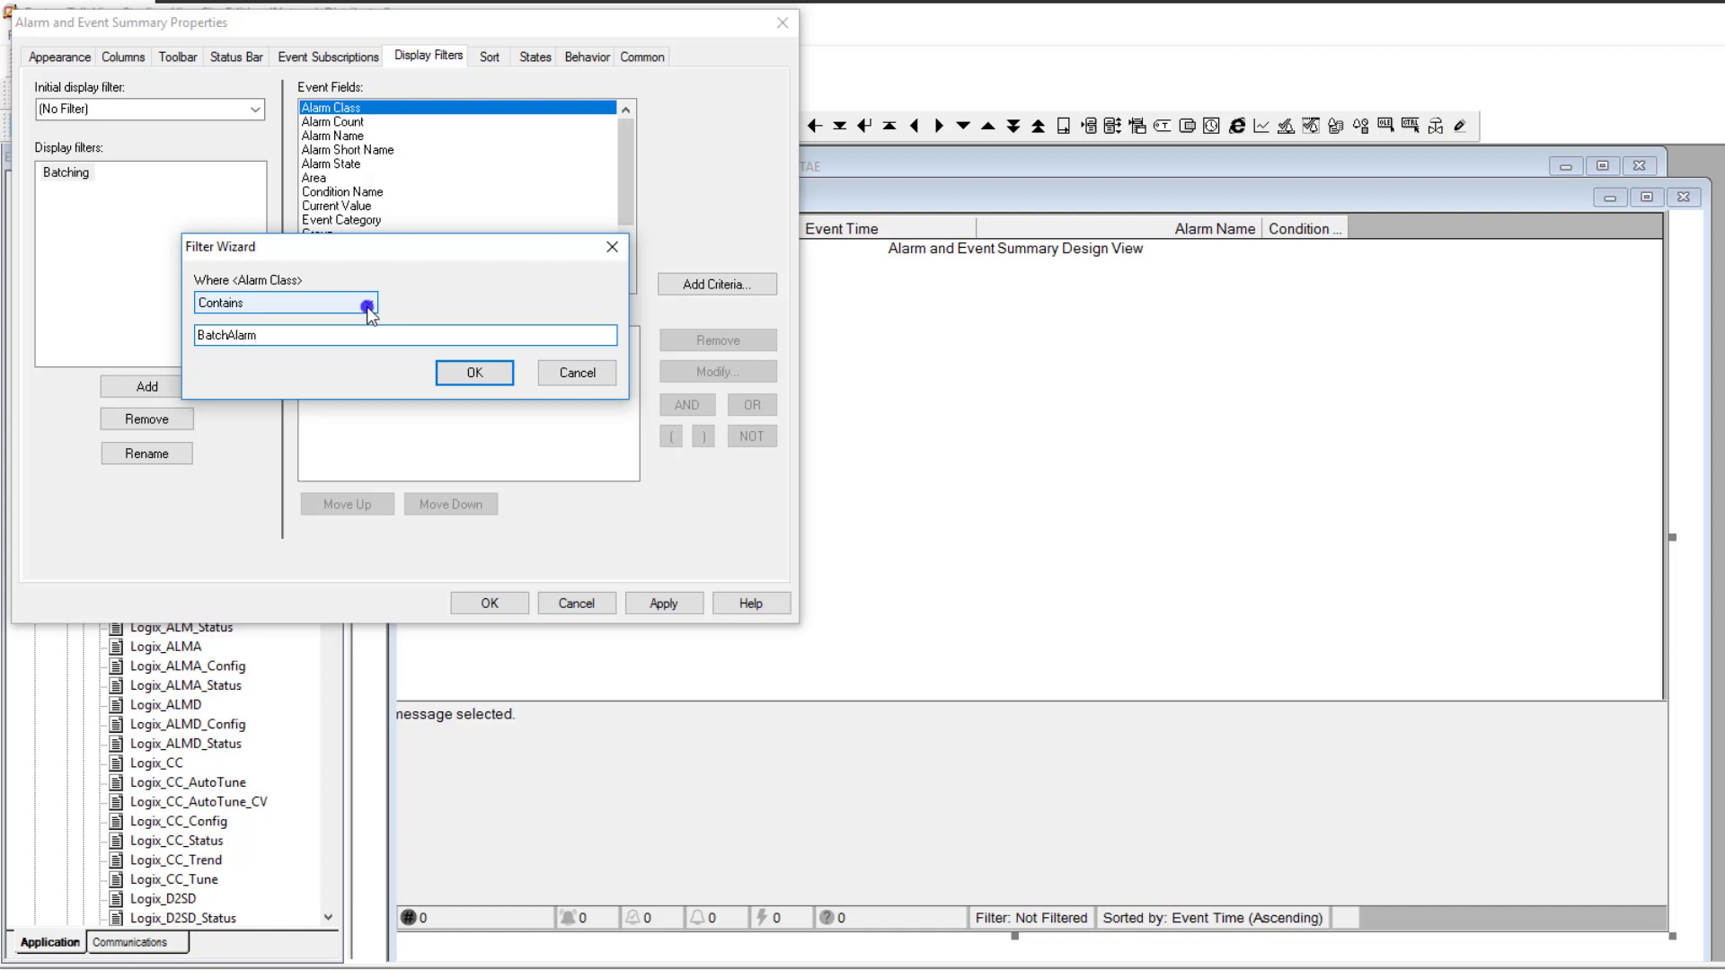
left_click(474, 372)
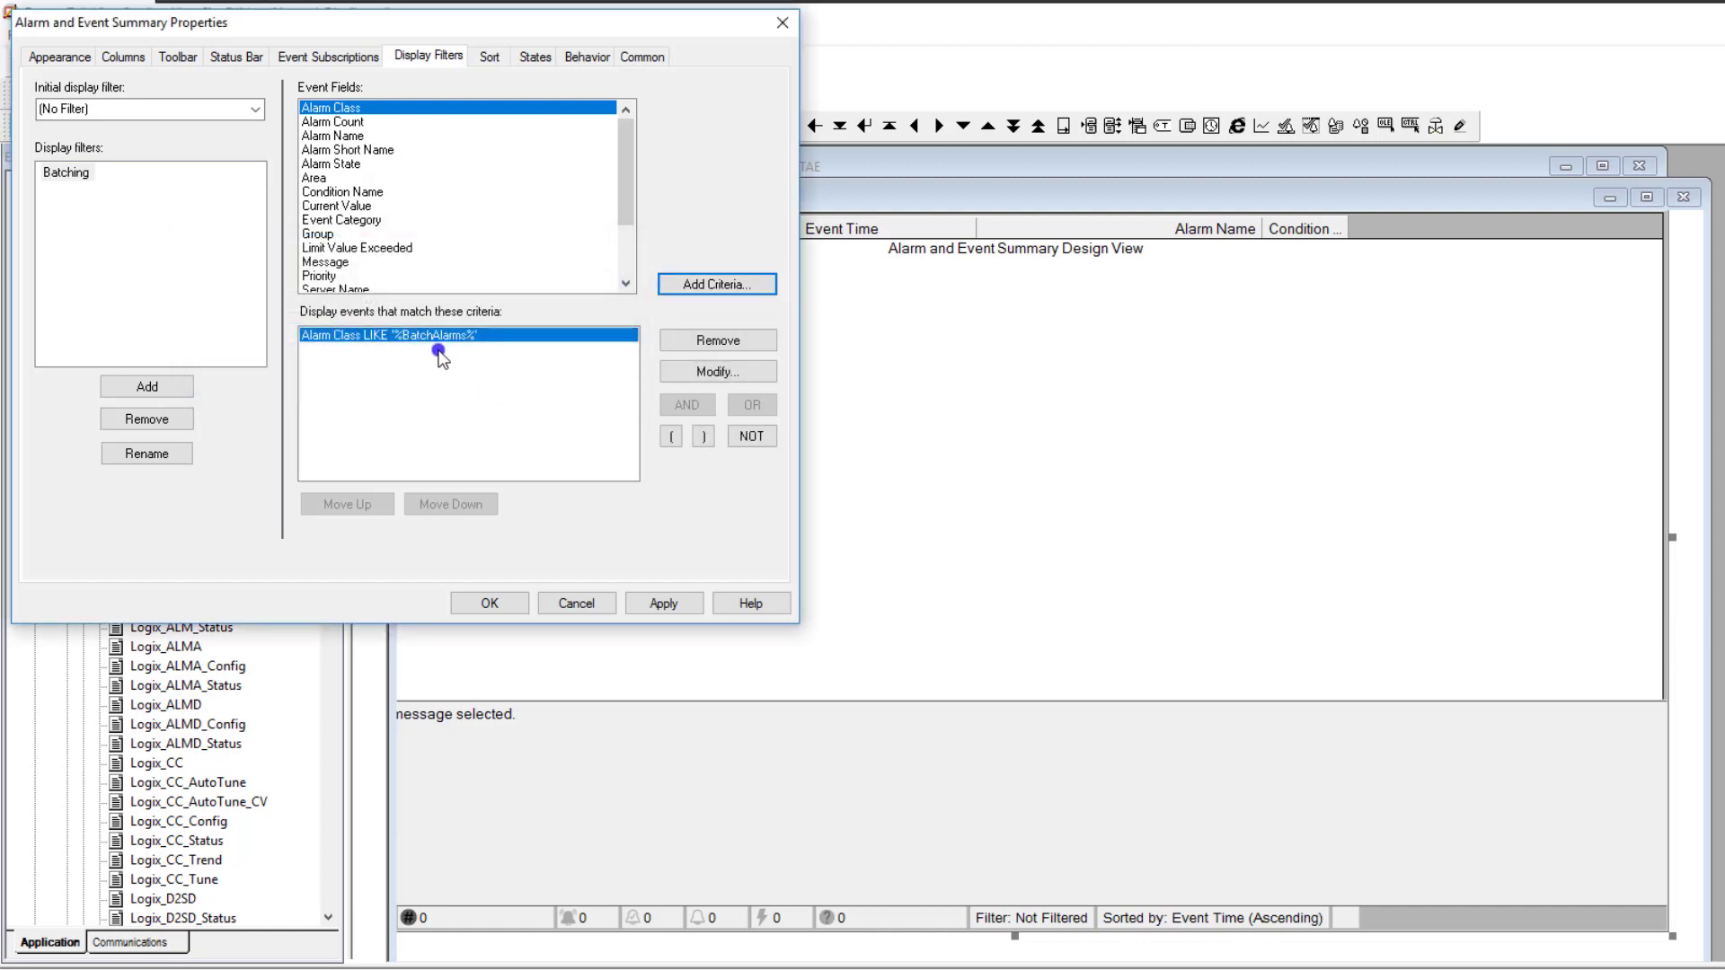
left_click(663, 604)
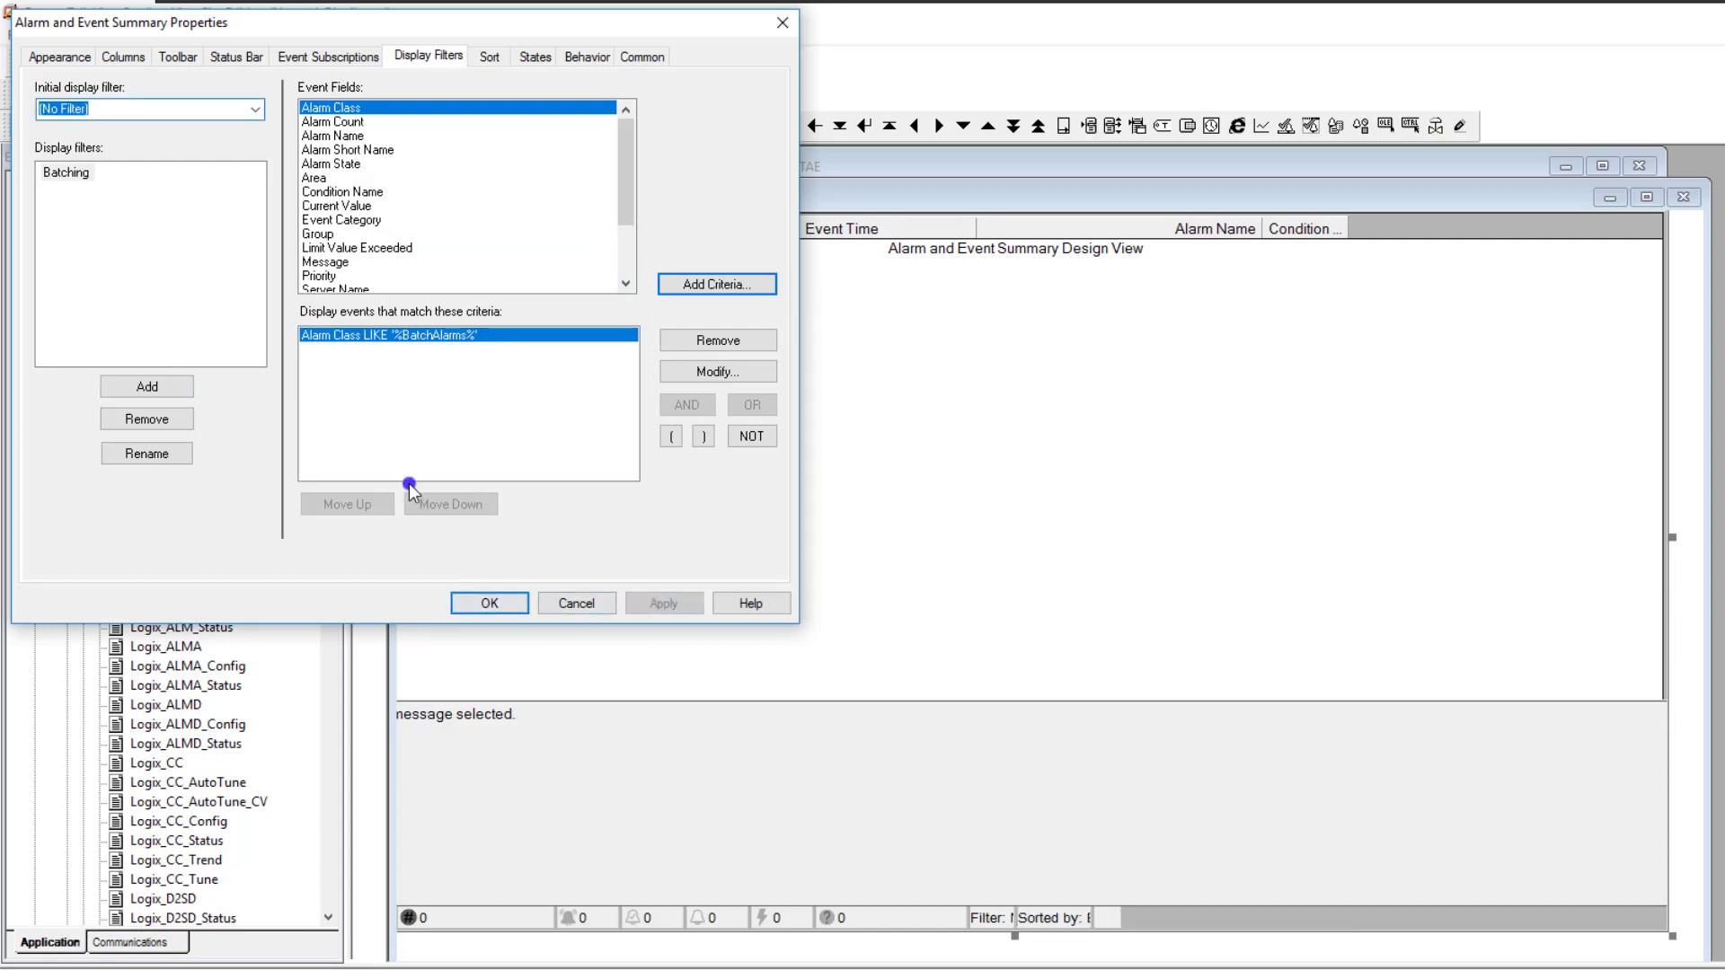
left_click(488, 603)
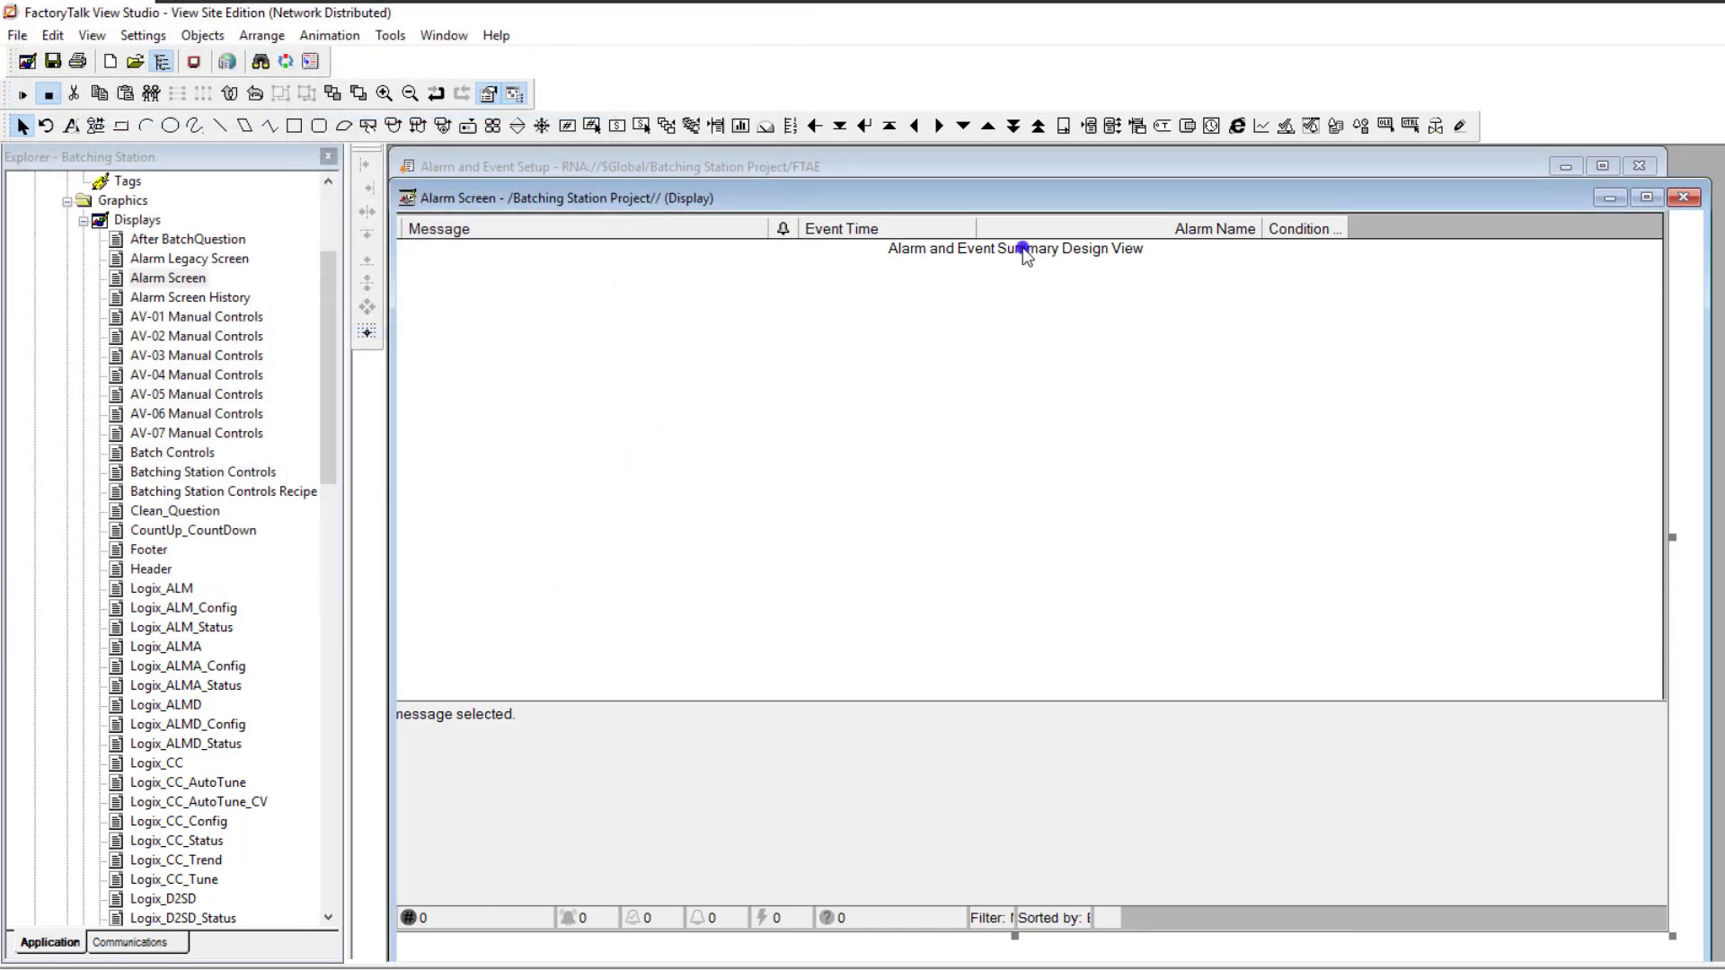
Recheck the alarm class of the Pump1 manual request alarm in Alarm and Event Setup and close its properties
left_click(992, 168)
double_click(918, 255)
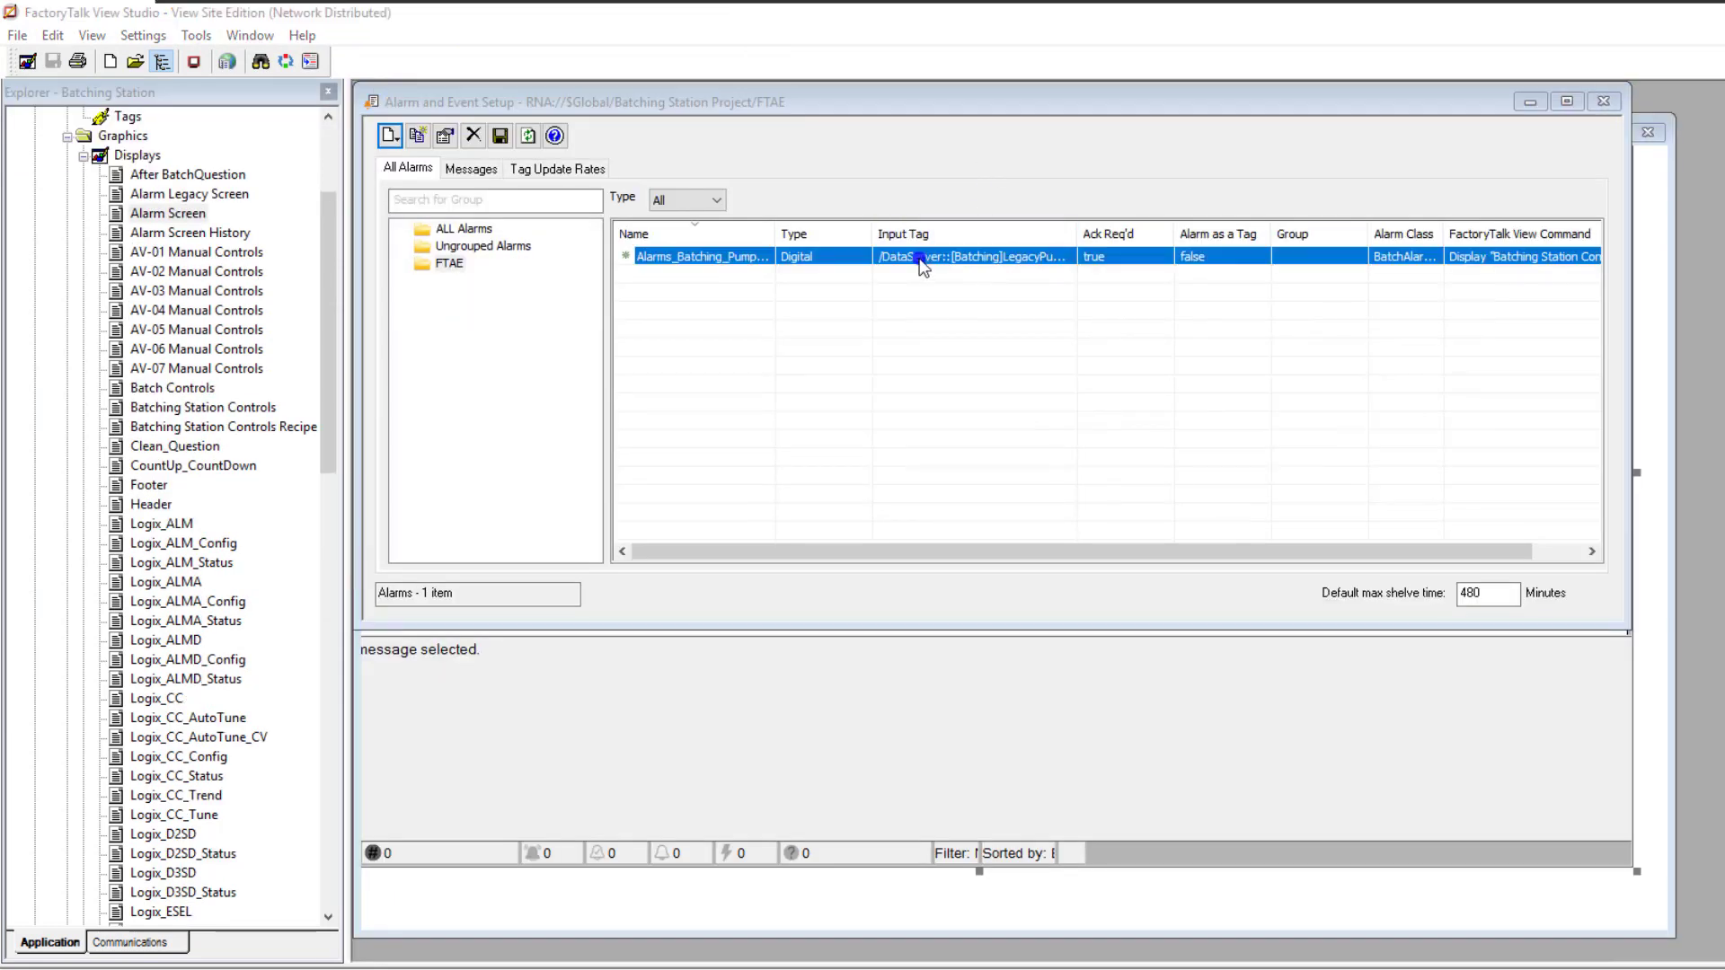
double_click(953, 712)
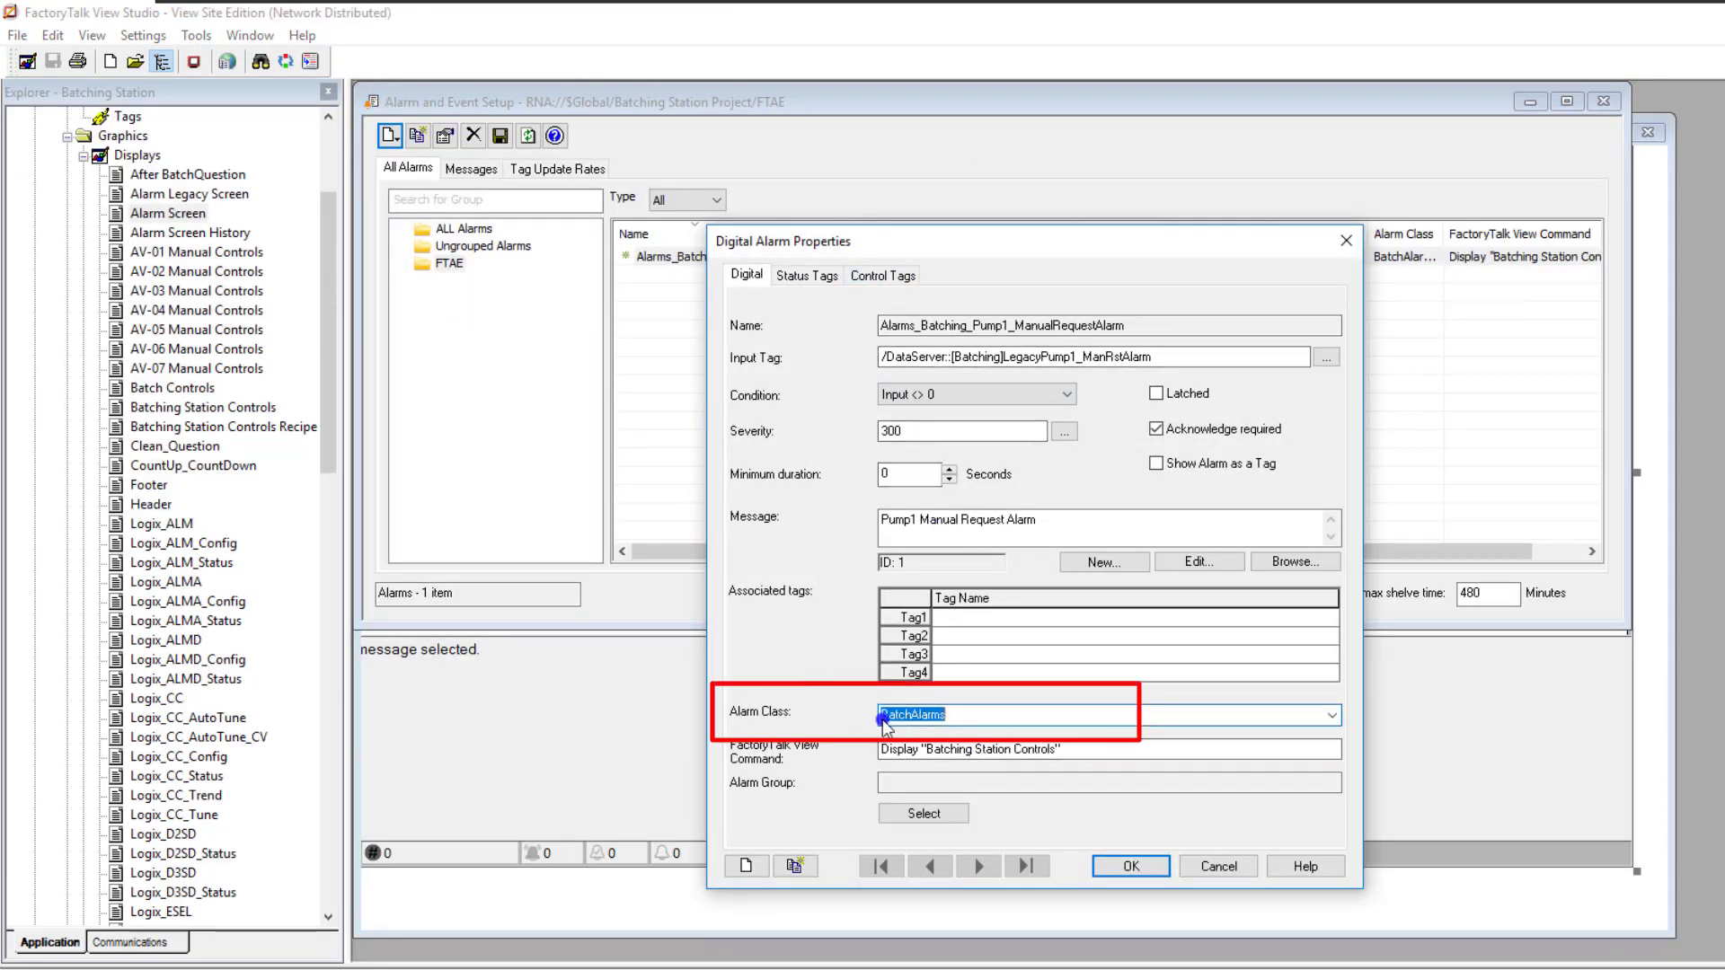
left_click(1132, 867)
Reopen the Alarm Screen summary's display filters and inspect the Batching filter's alarm class criterion
left_click(935, 647)
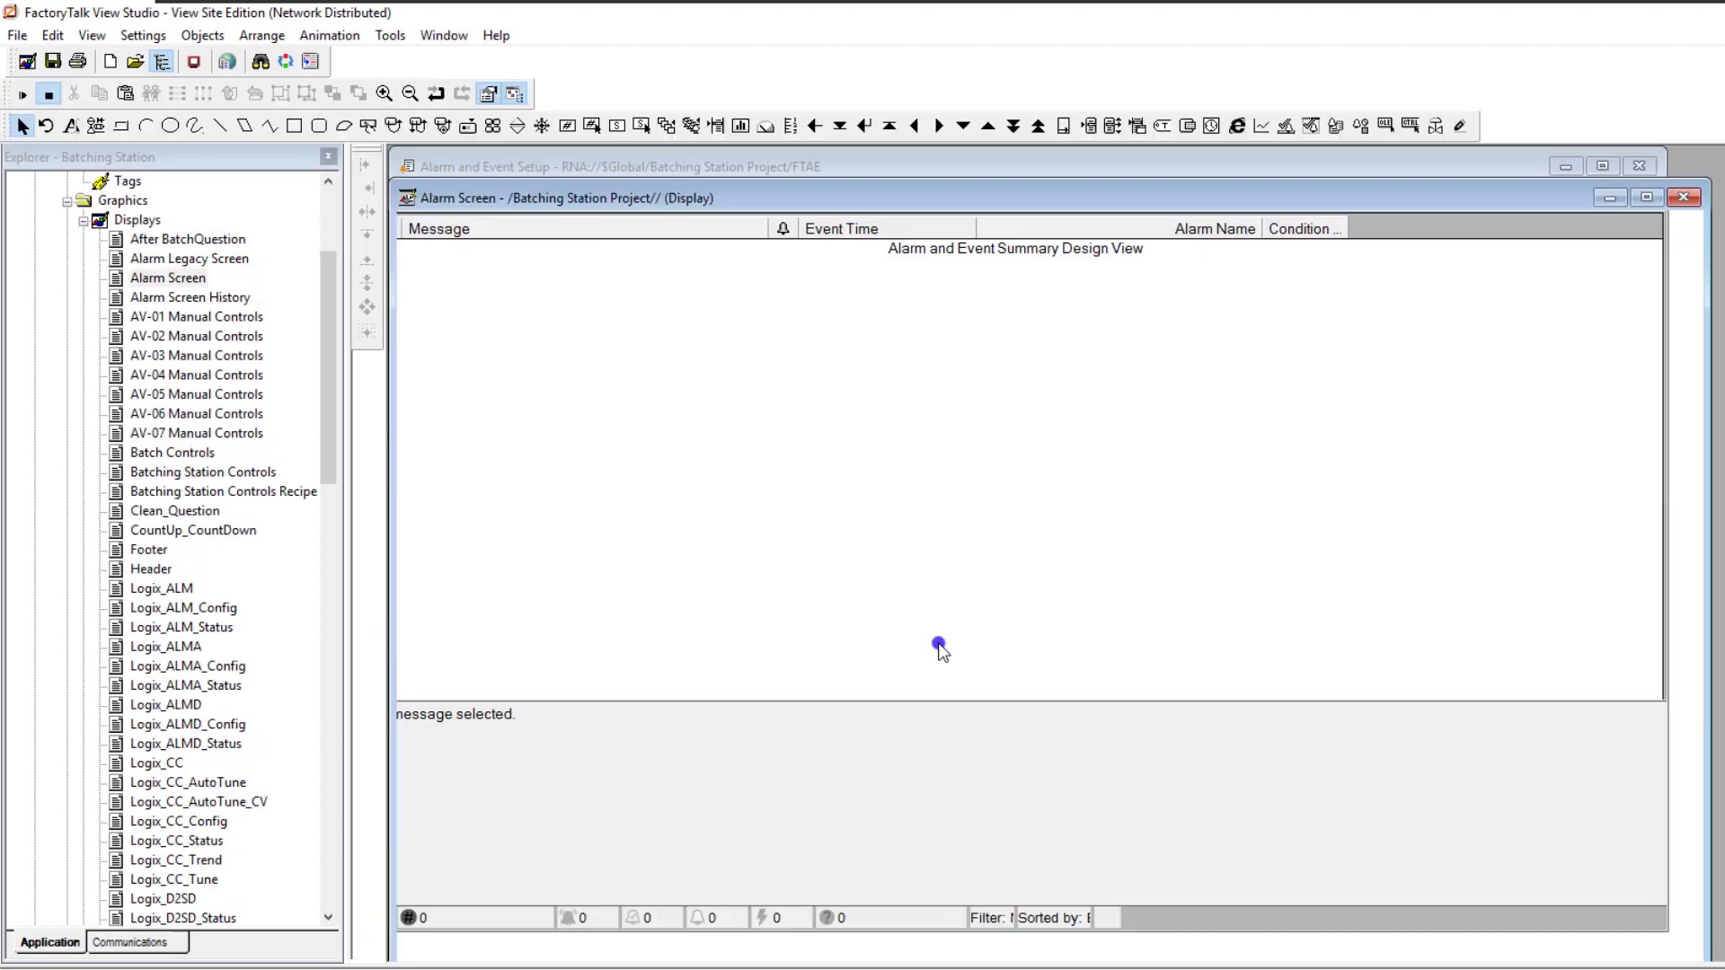
right_click(885, 581)
left_click(925, 527)
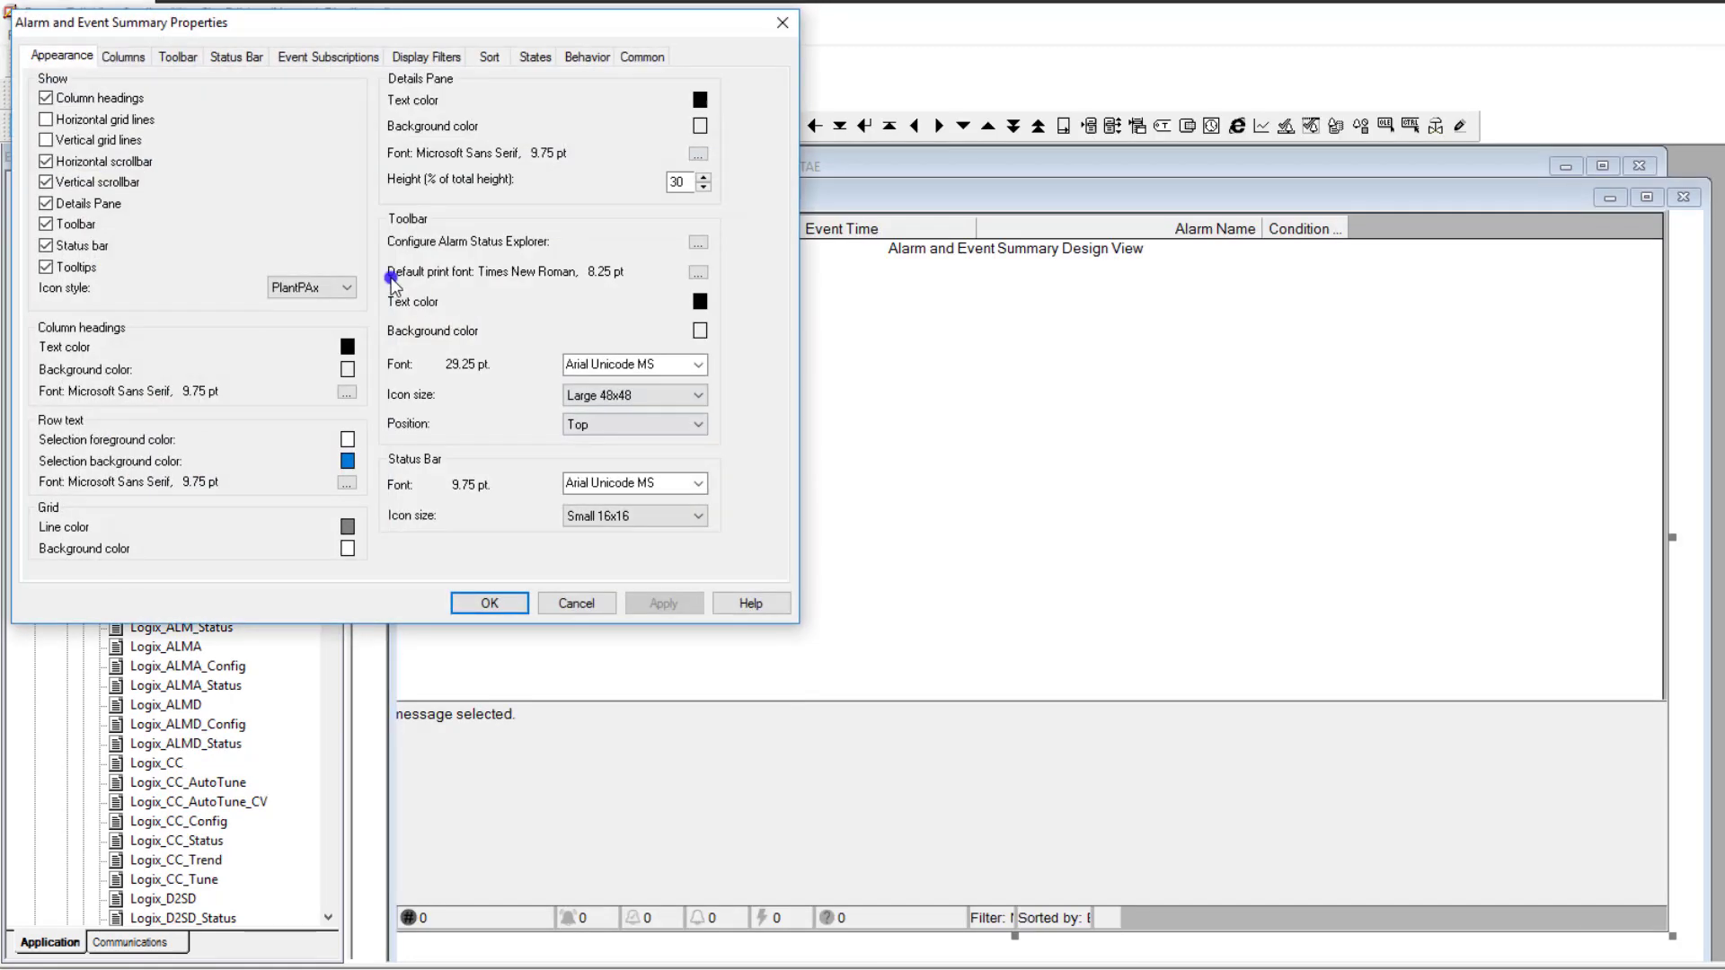
left_click(425, 55)
left_click(434, 337)
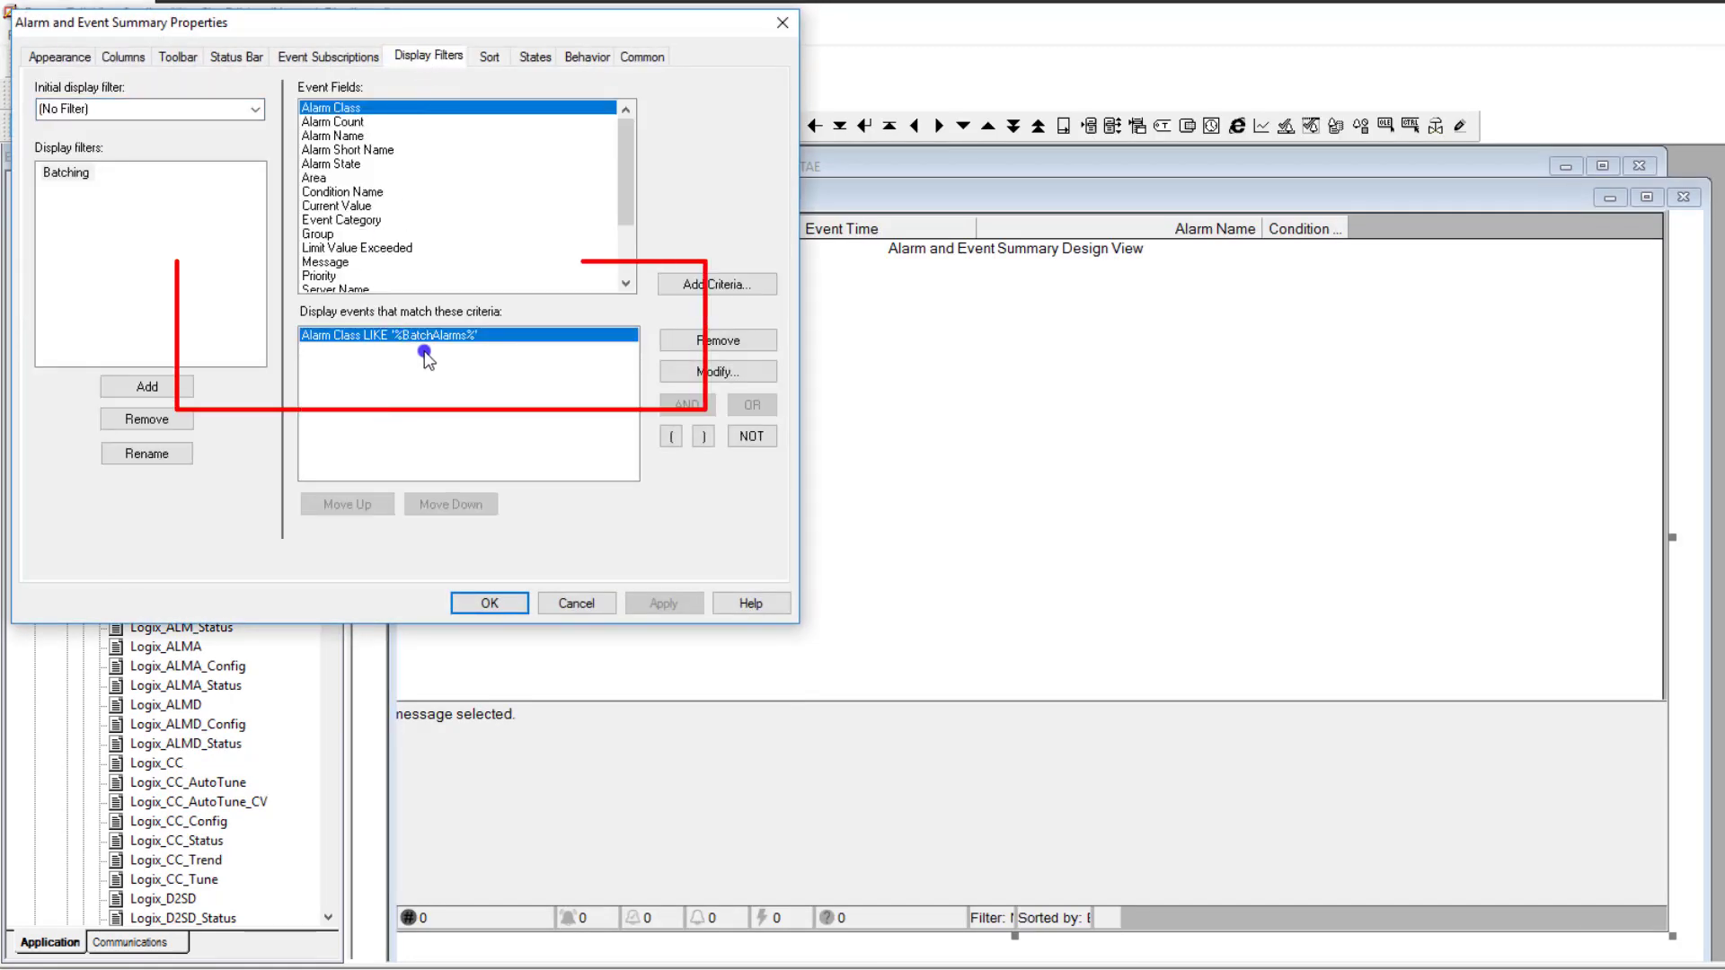
double_click(434, 337)
left_click(431, 340)
left_click_drag(432, 339, 193, 338)
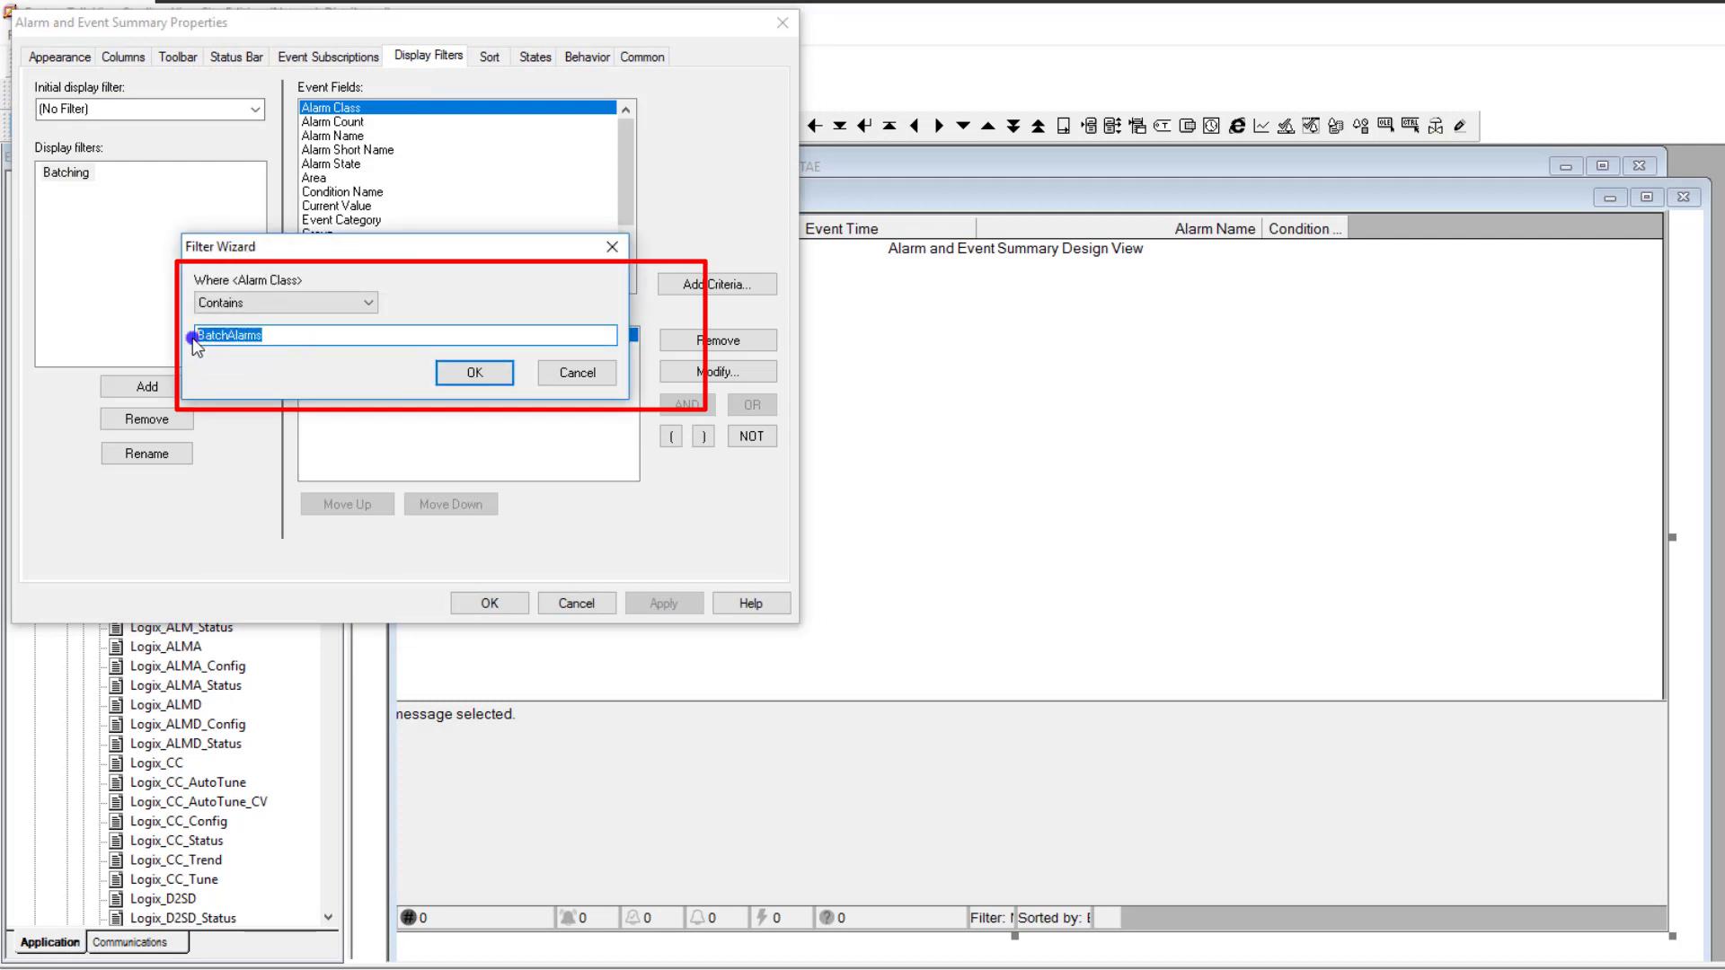
Keep Contains as the comparison for BatchAlarms in the filter criterion and confirm the summary properties
left_click(368, 303)
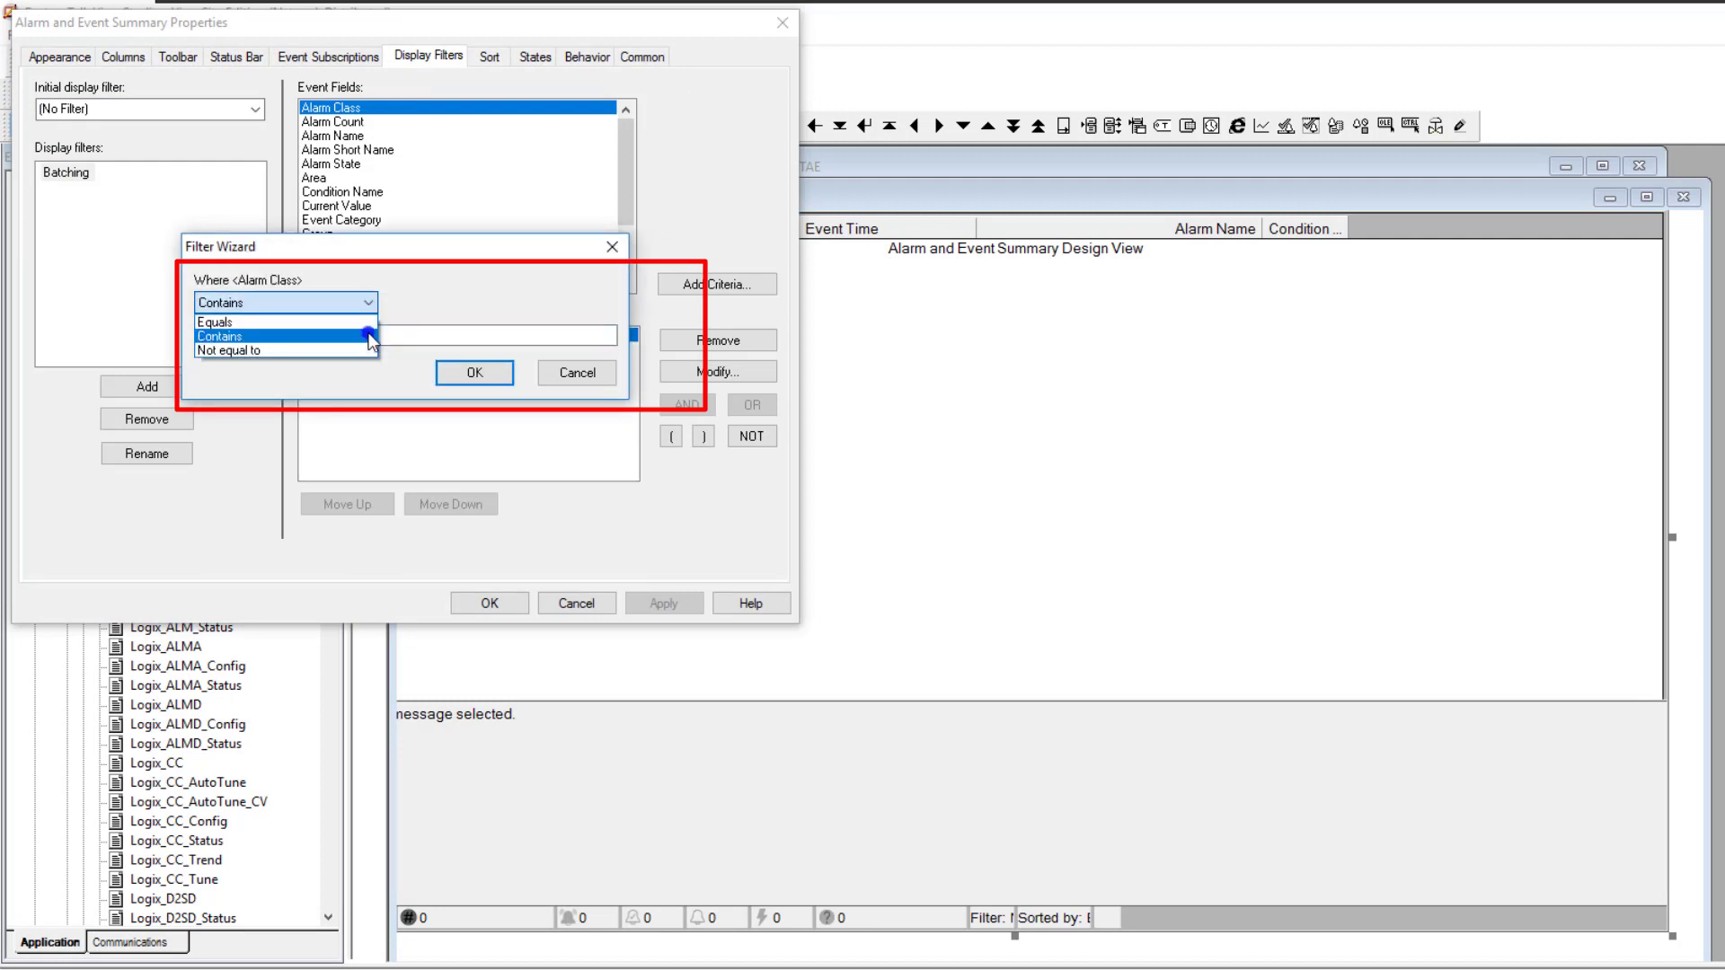
left_click(372, 329)
left_click(386, 336)
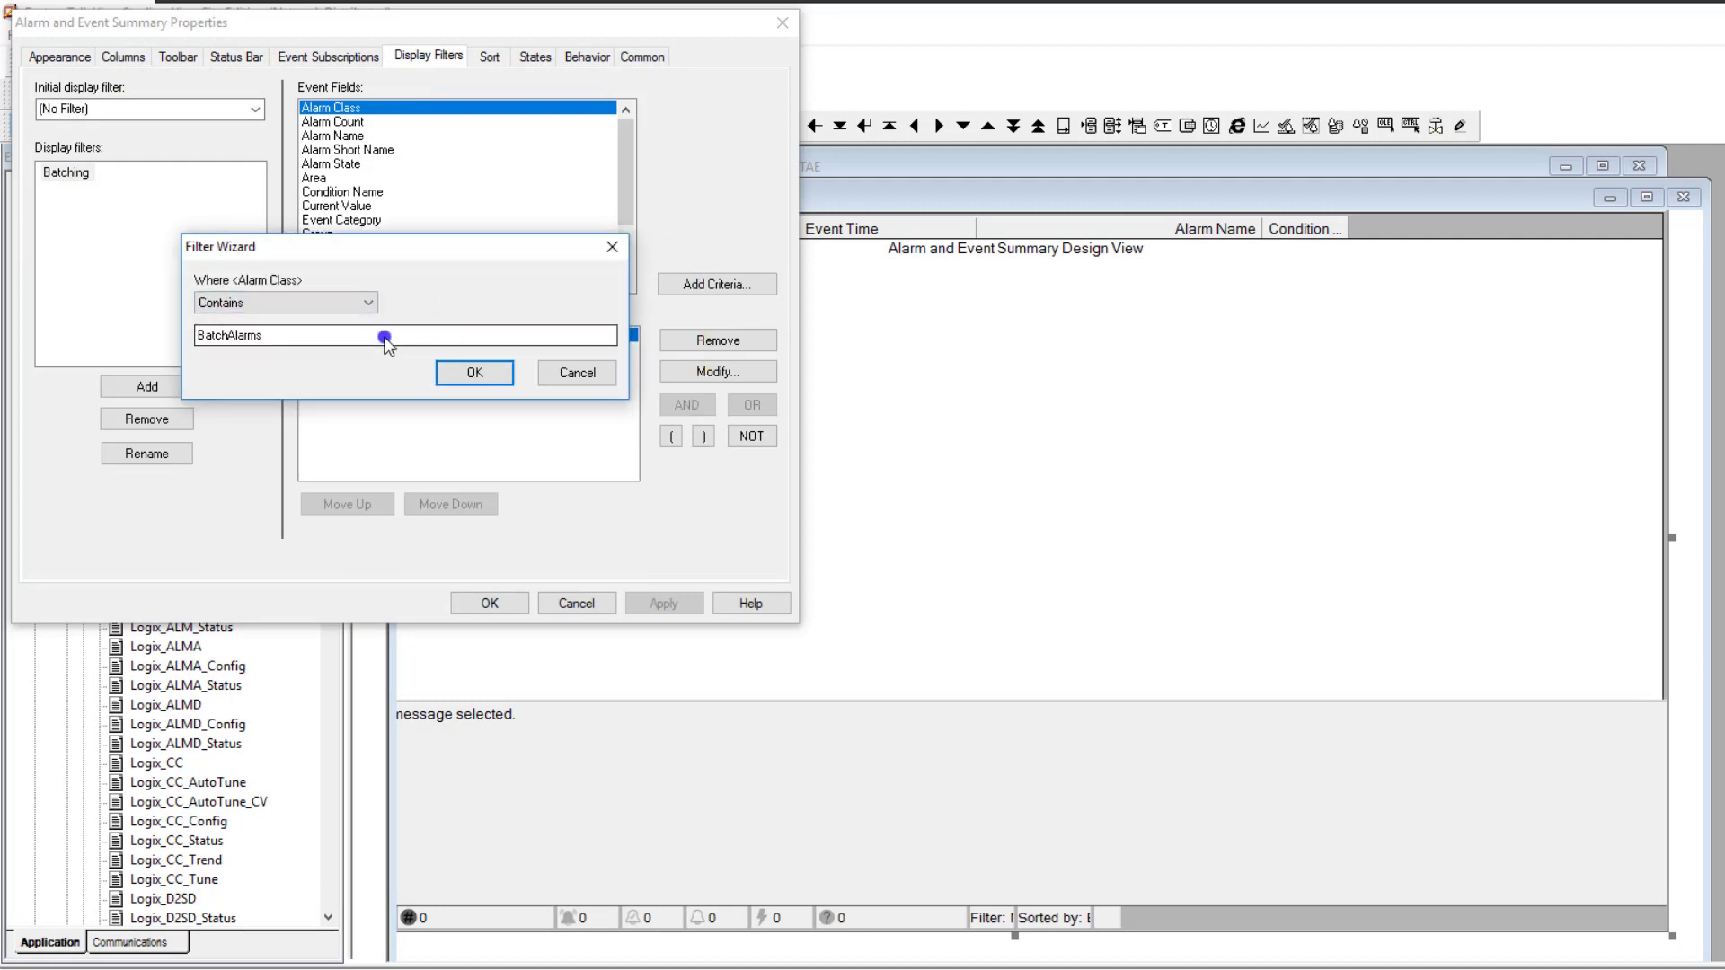
left_click(474, 372)
left_click(663, 603)
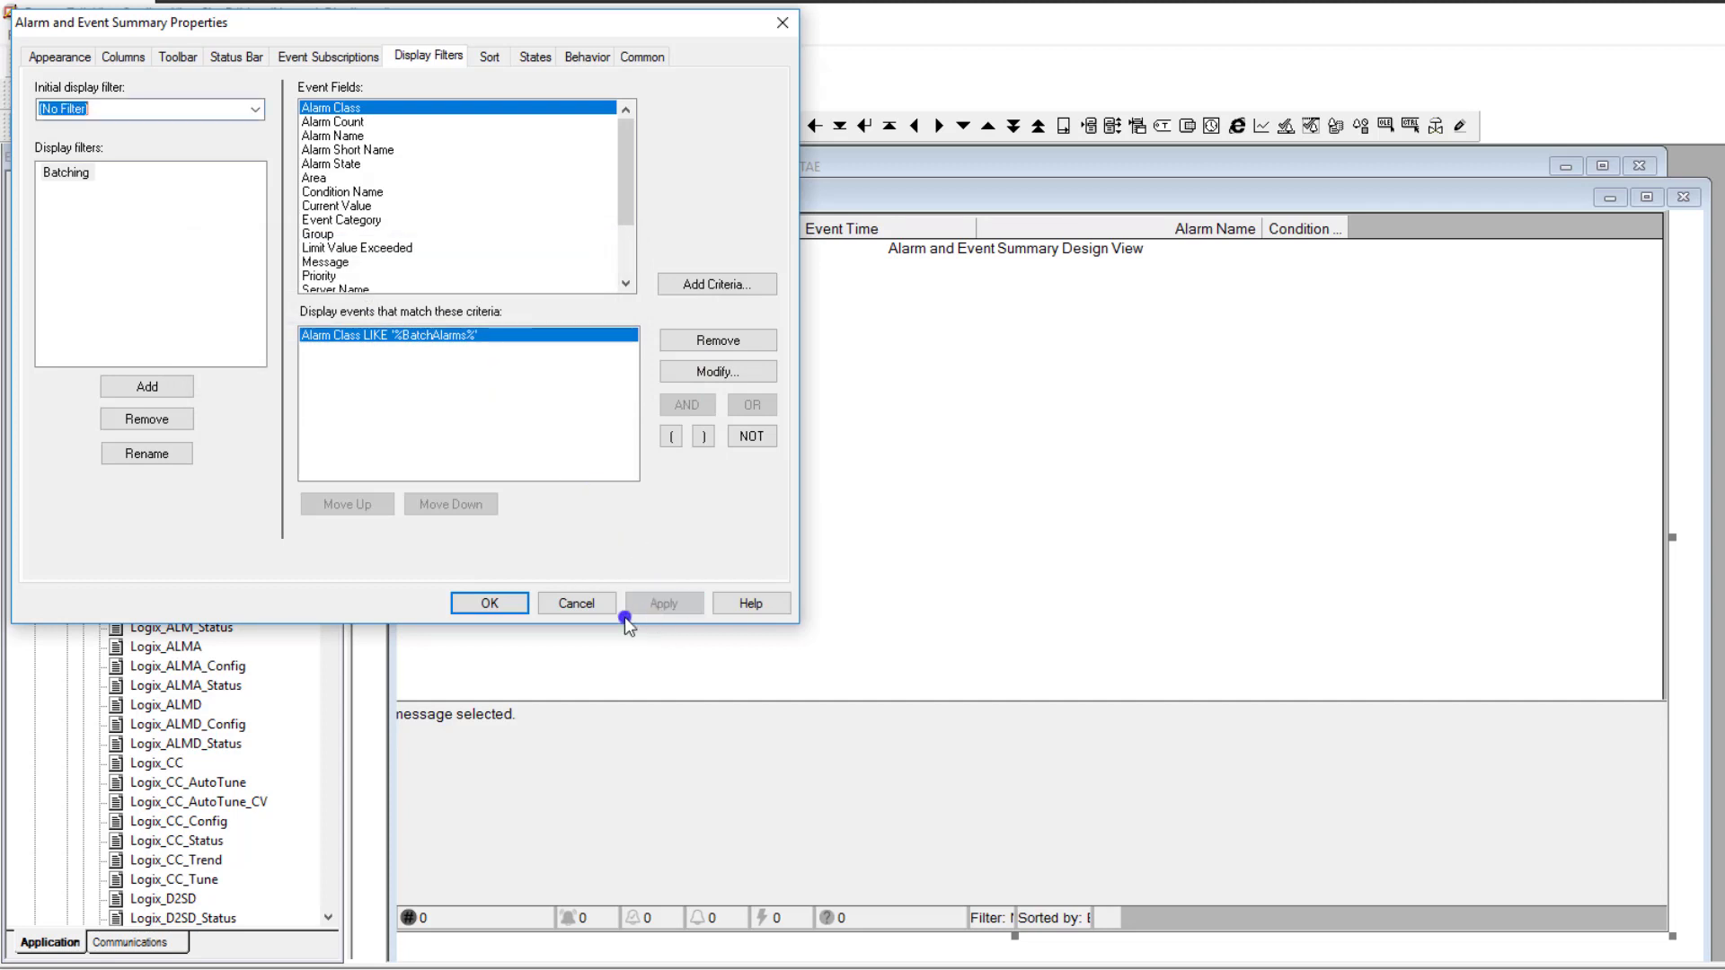
left_click(517, 595)
Review the alarm summary's properties without changing them, and close the Alarm Screen with its changes saved
left_click(1043, 166)
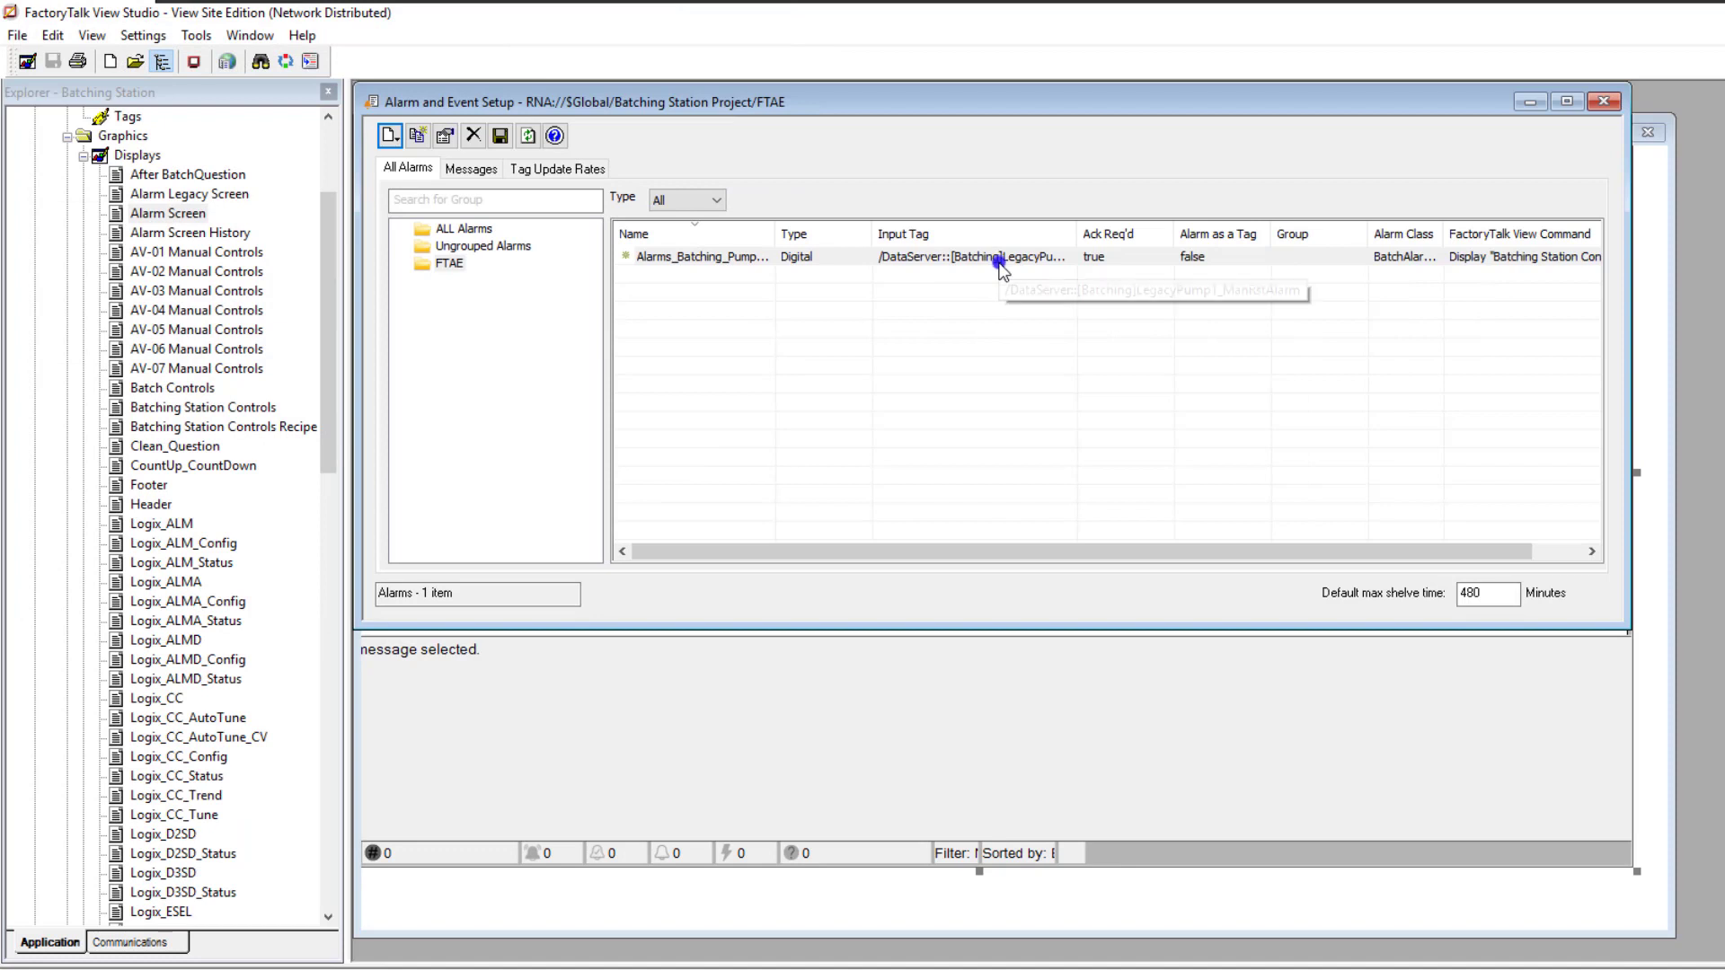
left_click(1001, 908)
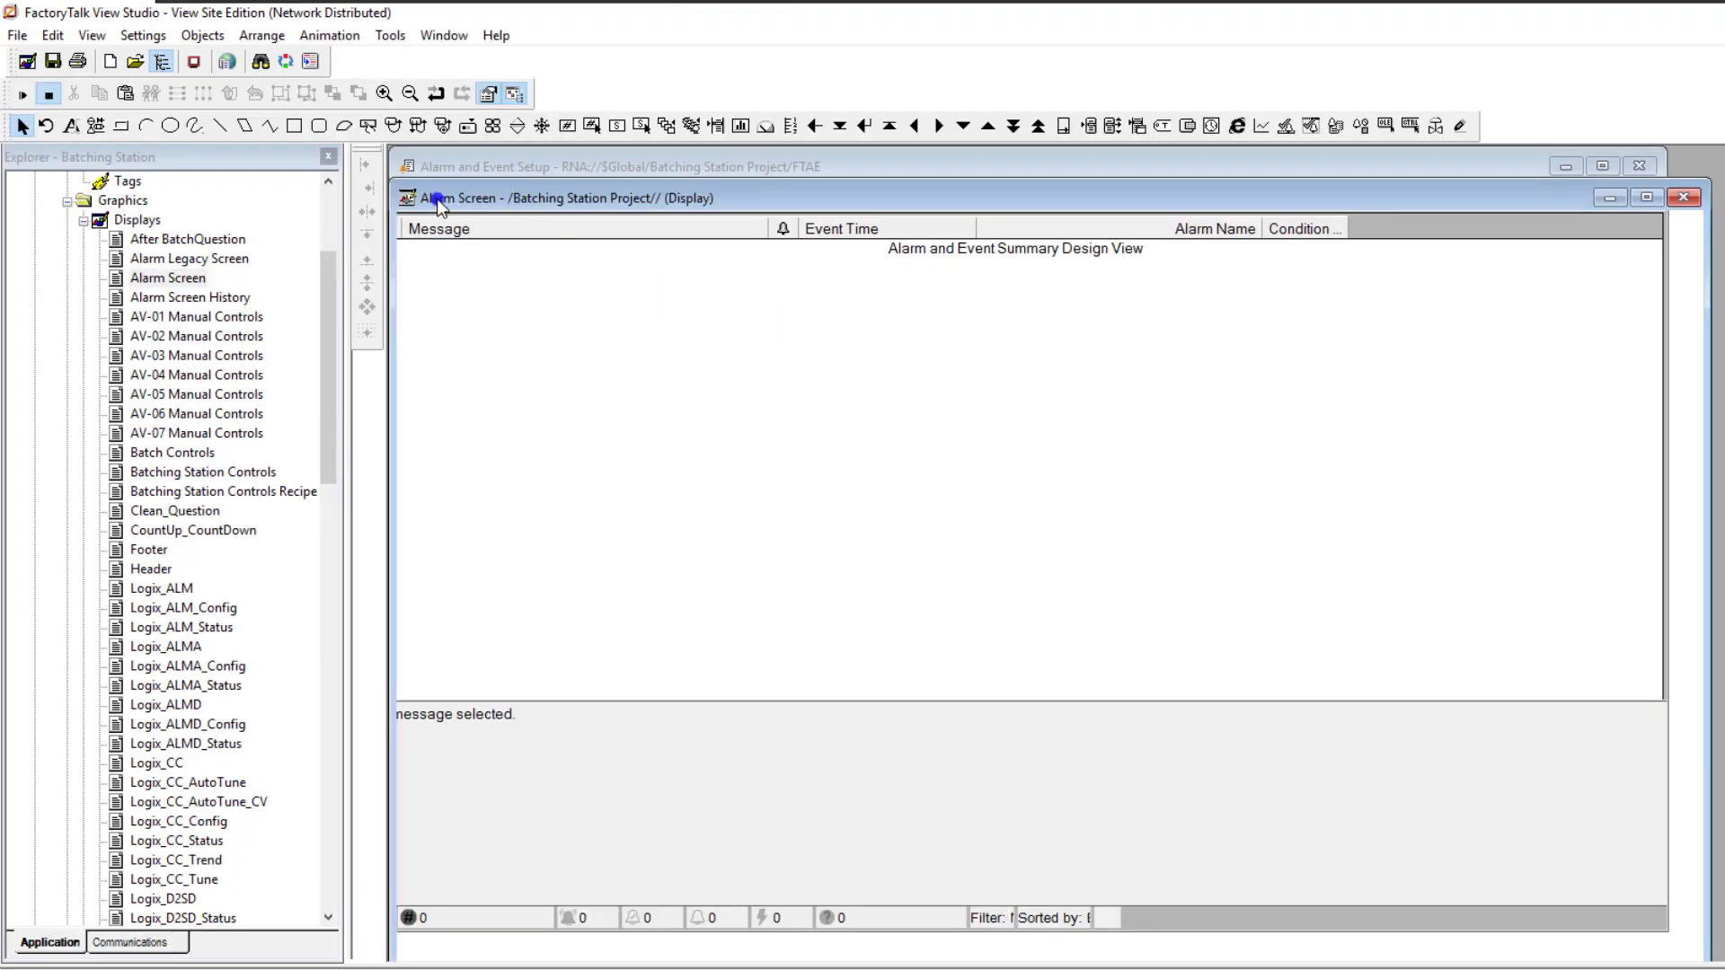
double_click(647, 279)
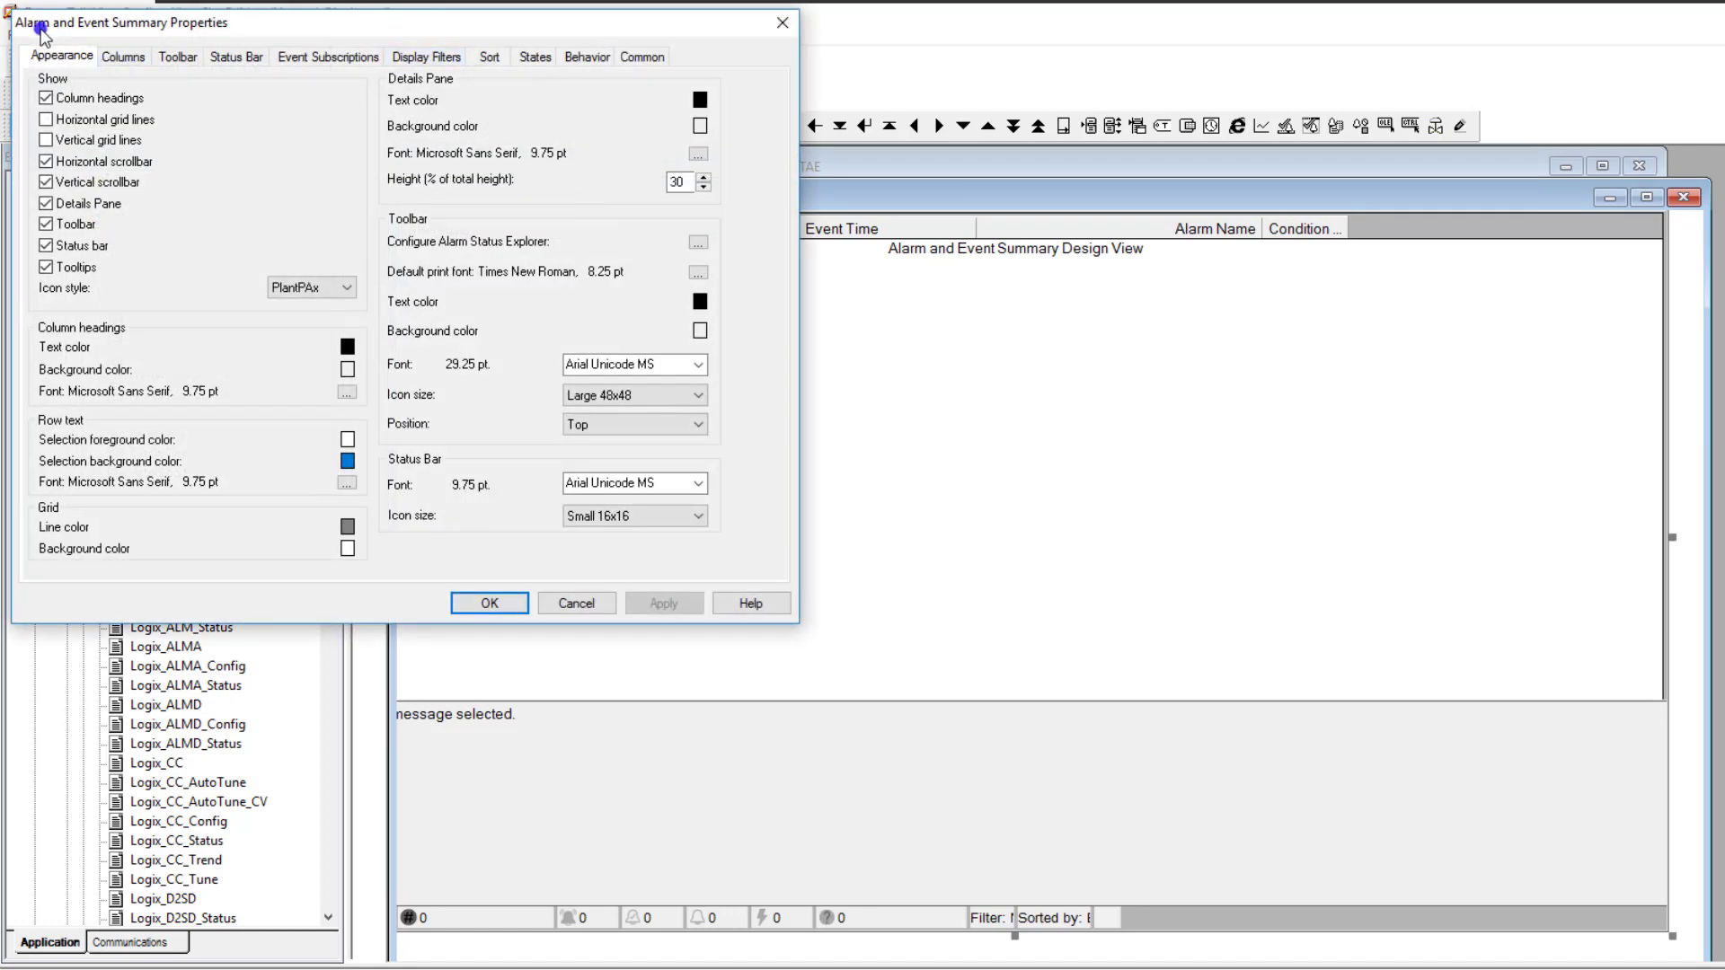
left_click_drag(56, 34, 700, 309)
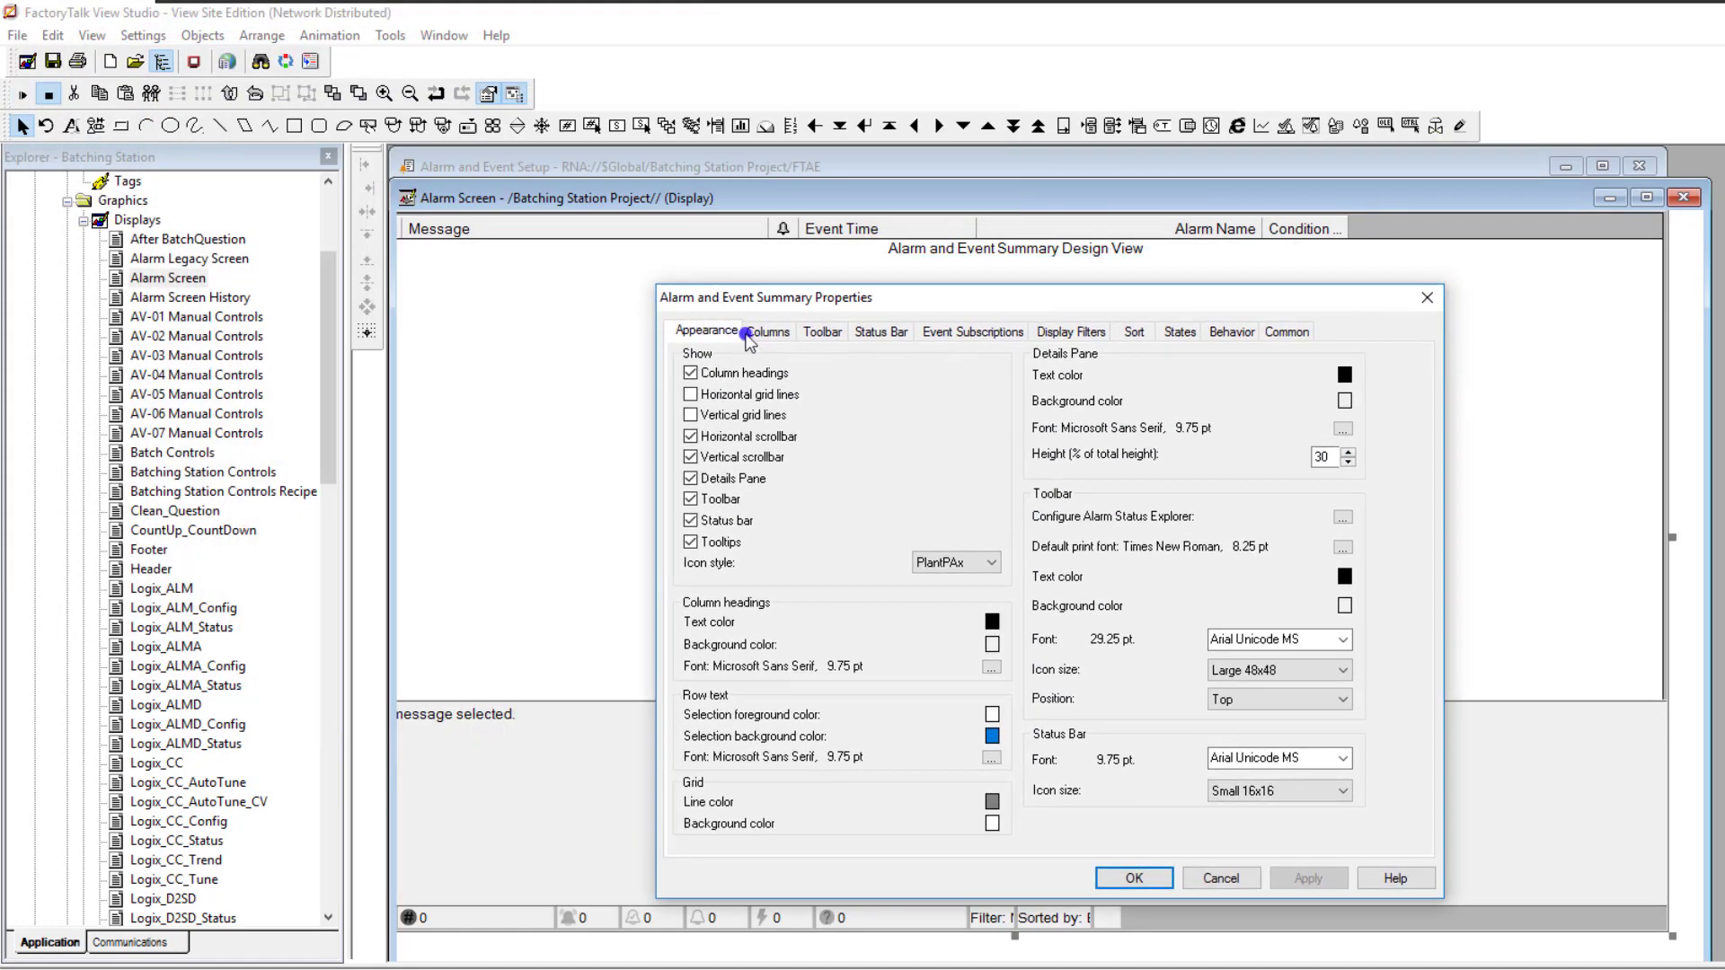
left_click(1222, 878)
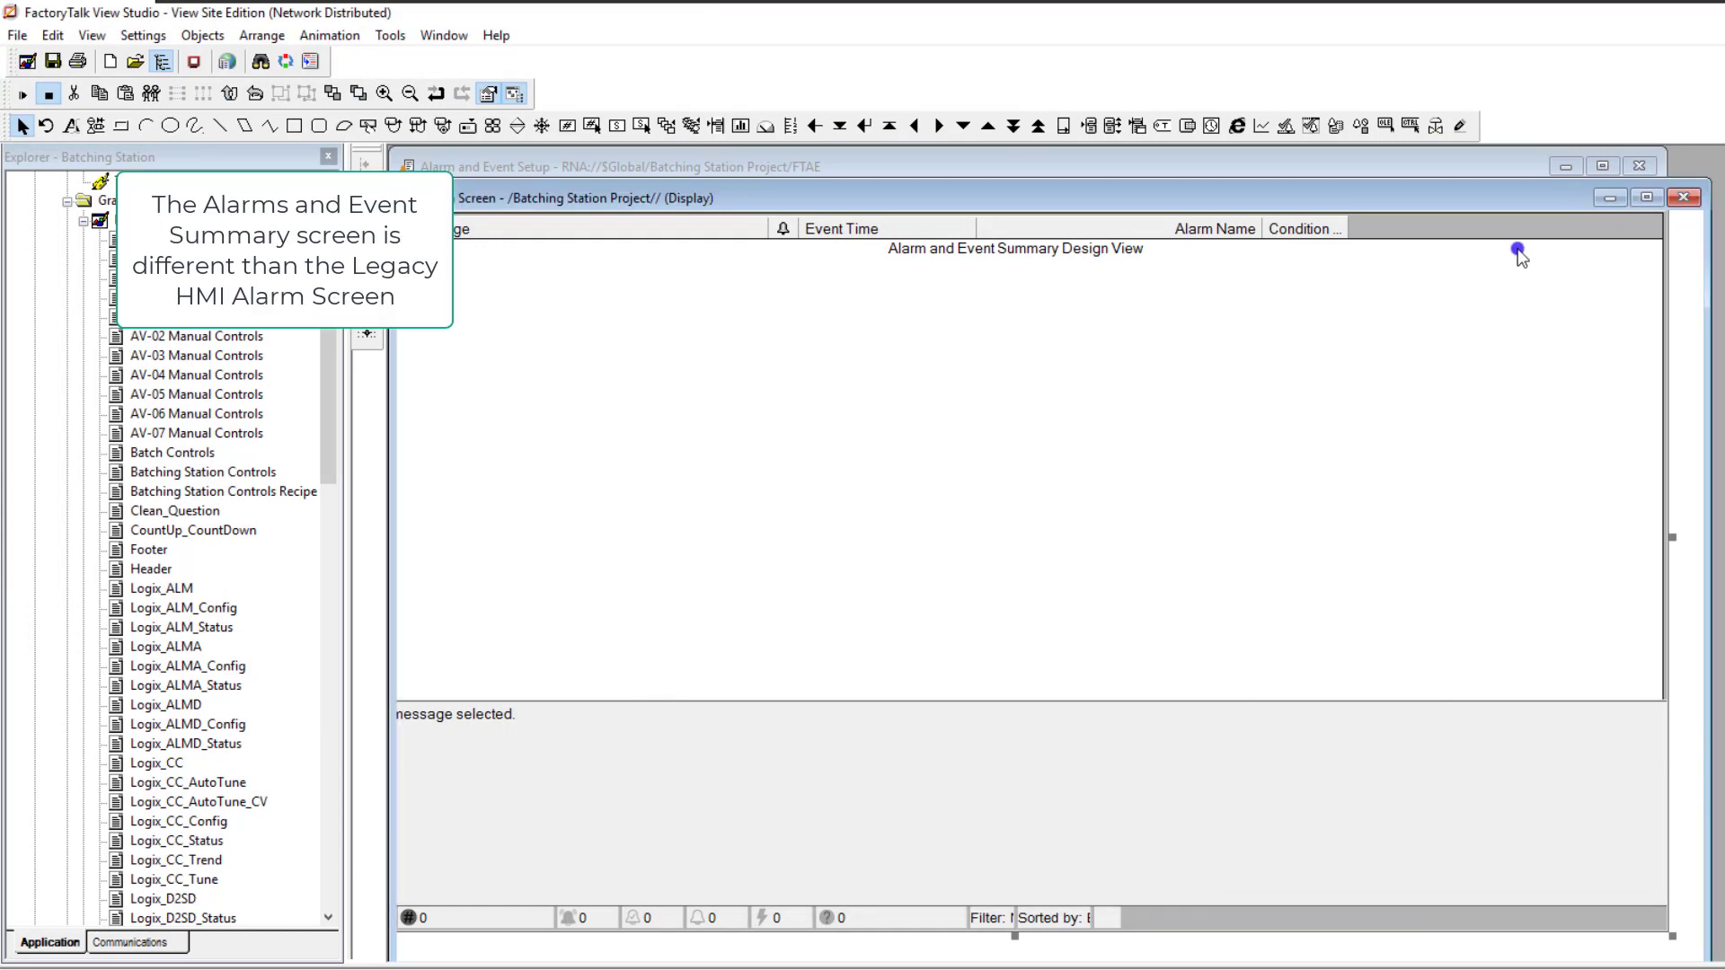
left_click(1670, 199)
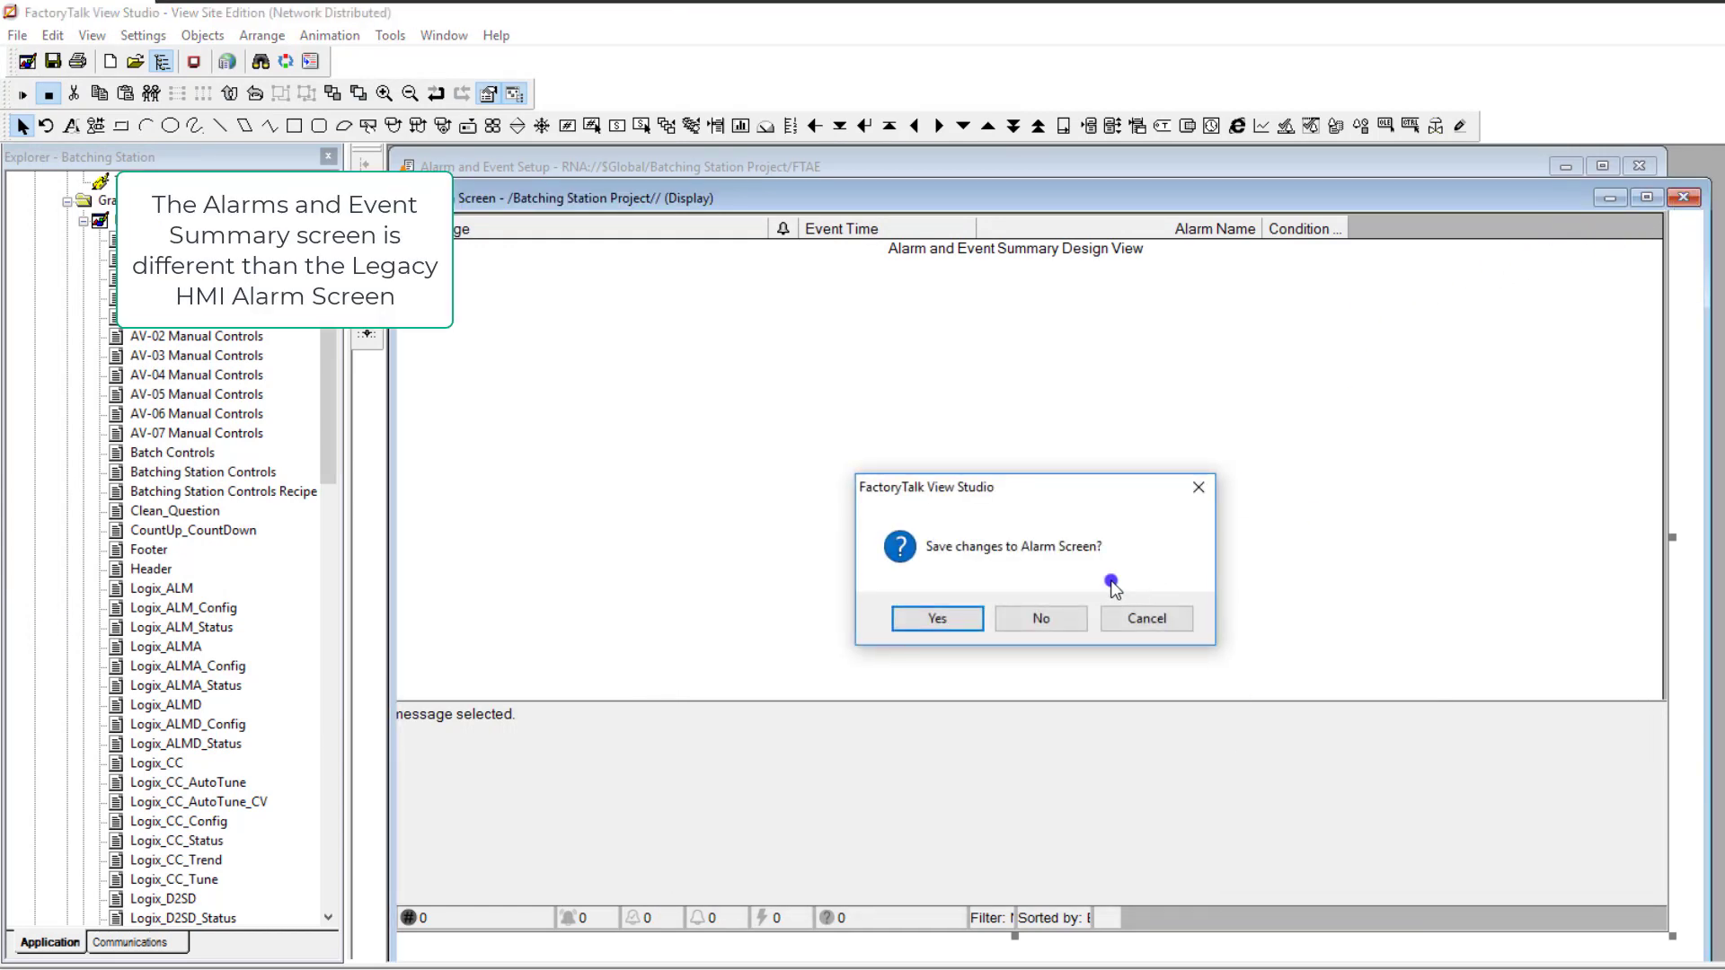
left_click(974, 620)
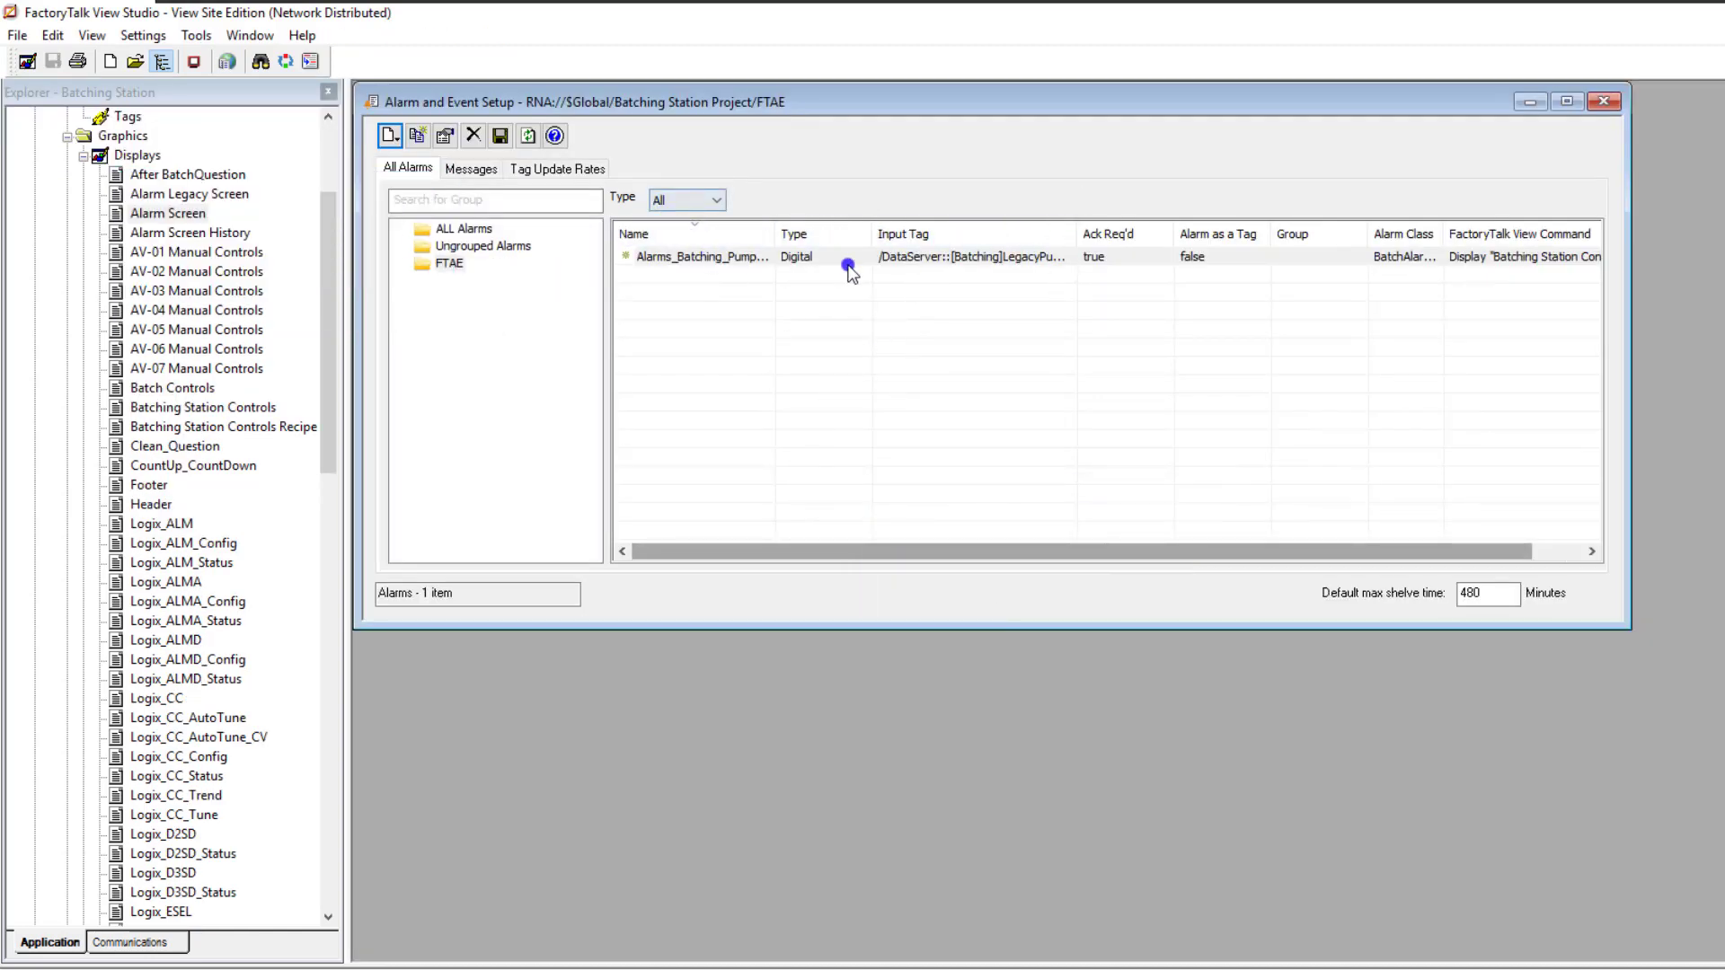
Collapse the Displays folder in the project tree and open the Batching Station's HMI tag editor
left_click(327, 280)
scroll(327, 277, "up", 4)
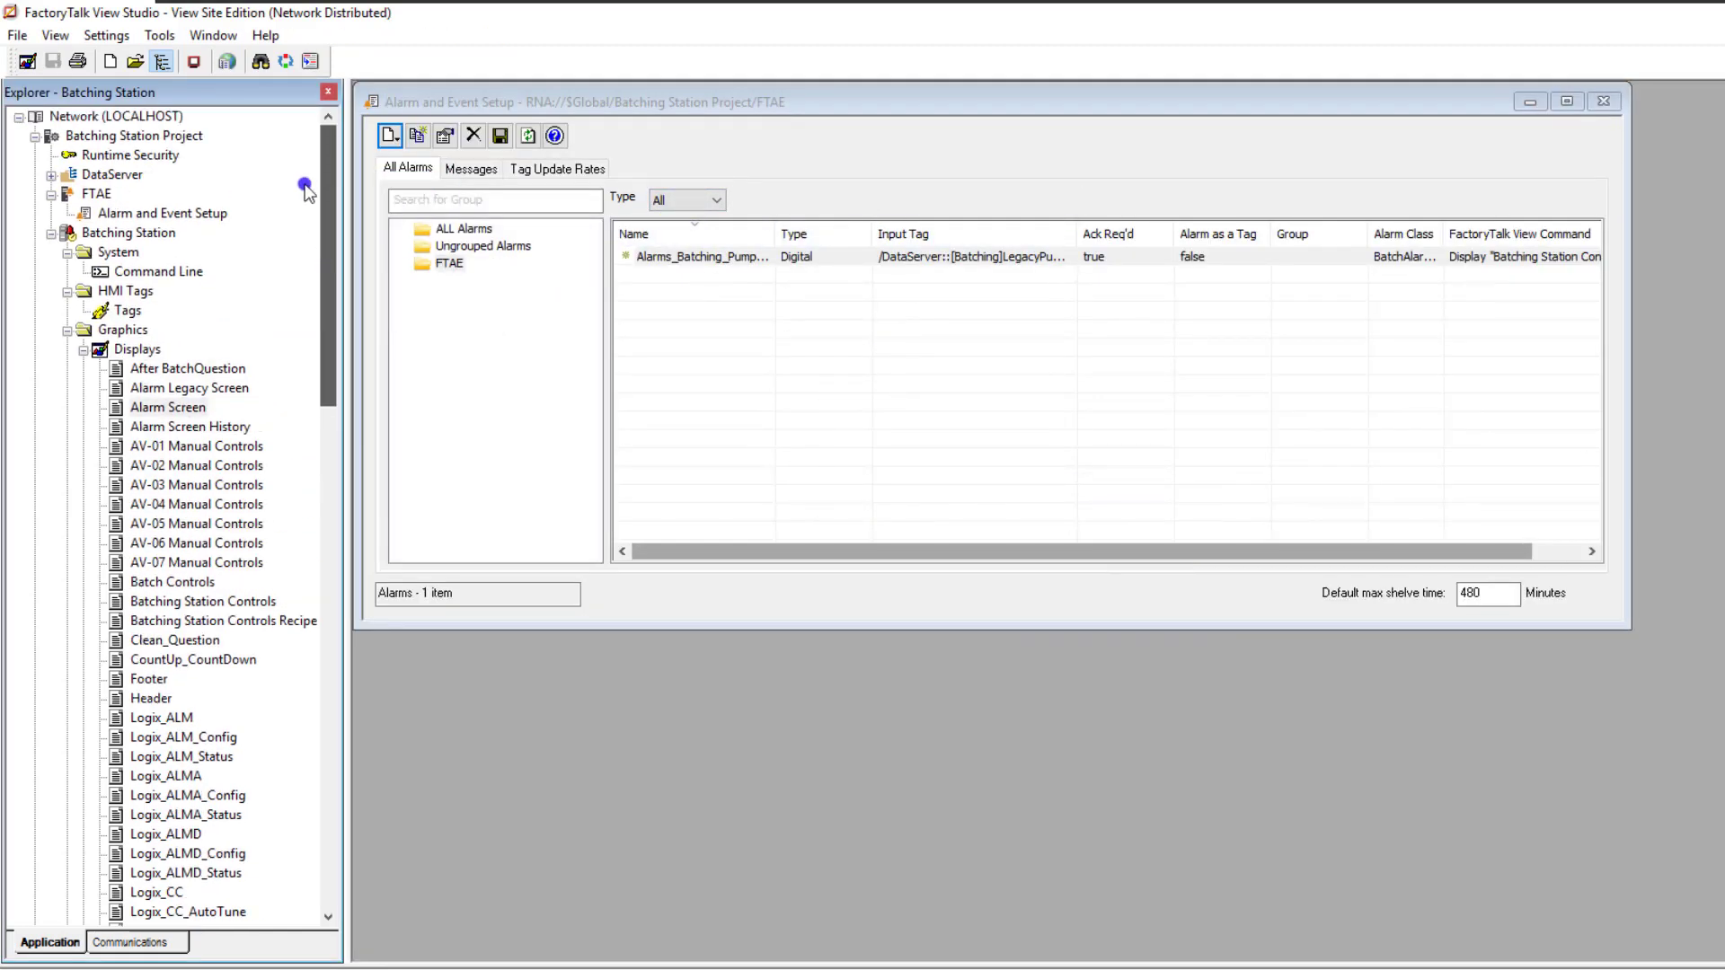
left_click(72, 349)
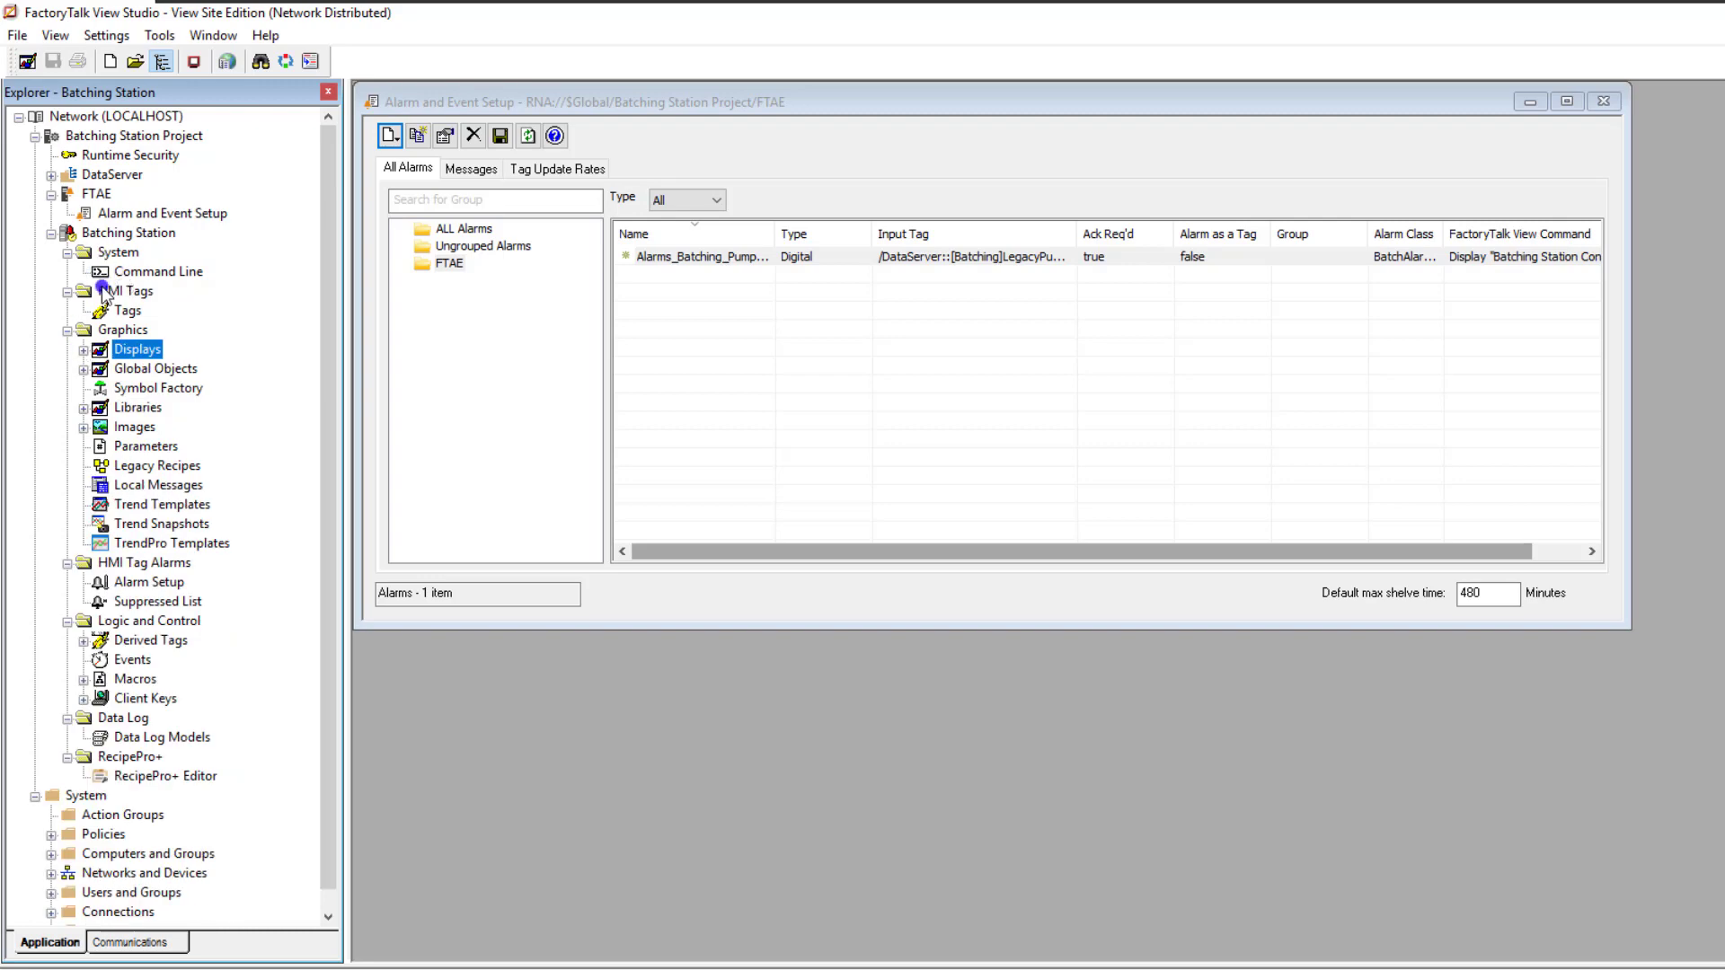
left_click(128, 312)
left_click(563, 343)
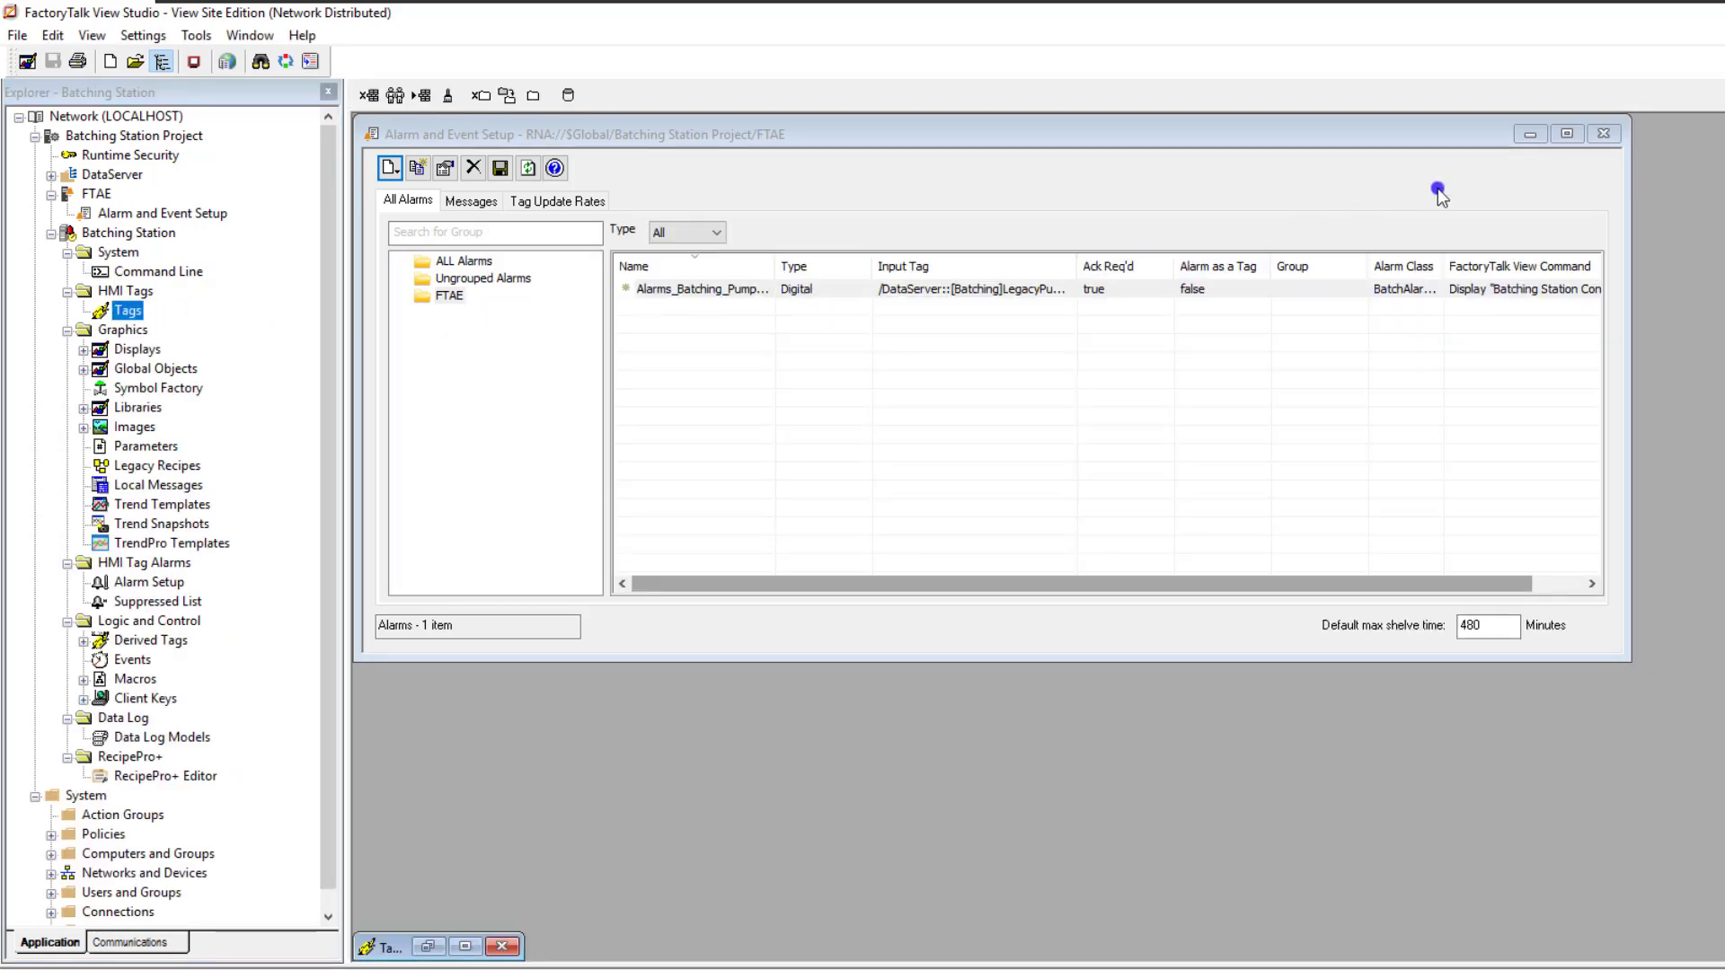
Inspect the legacy Pump1_ManualRequestAlarm tag in the Alarms\Batching folder of the HMI tags, and close the tag editor
left_click(140, 311)
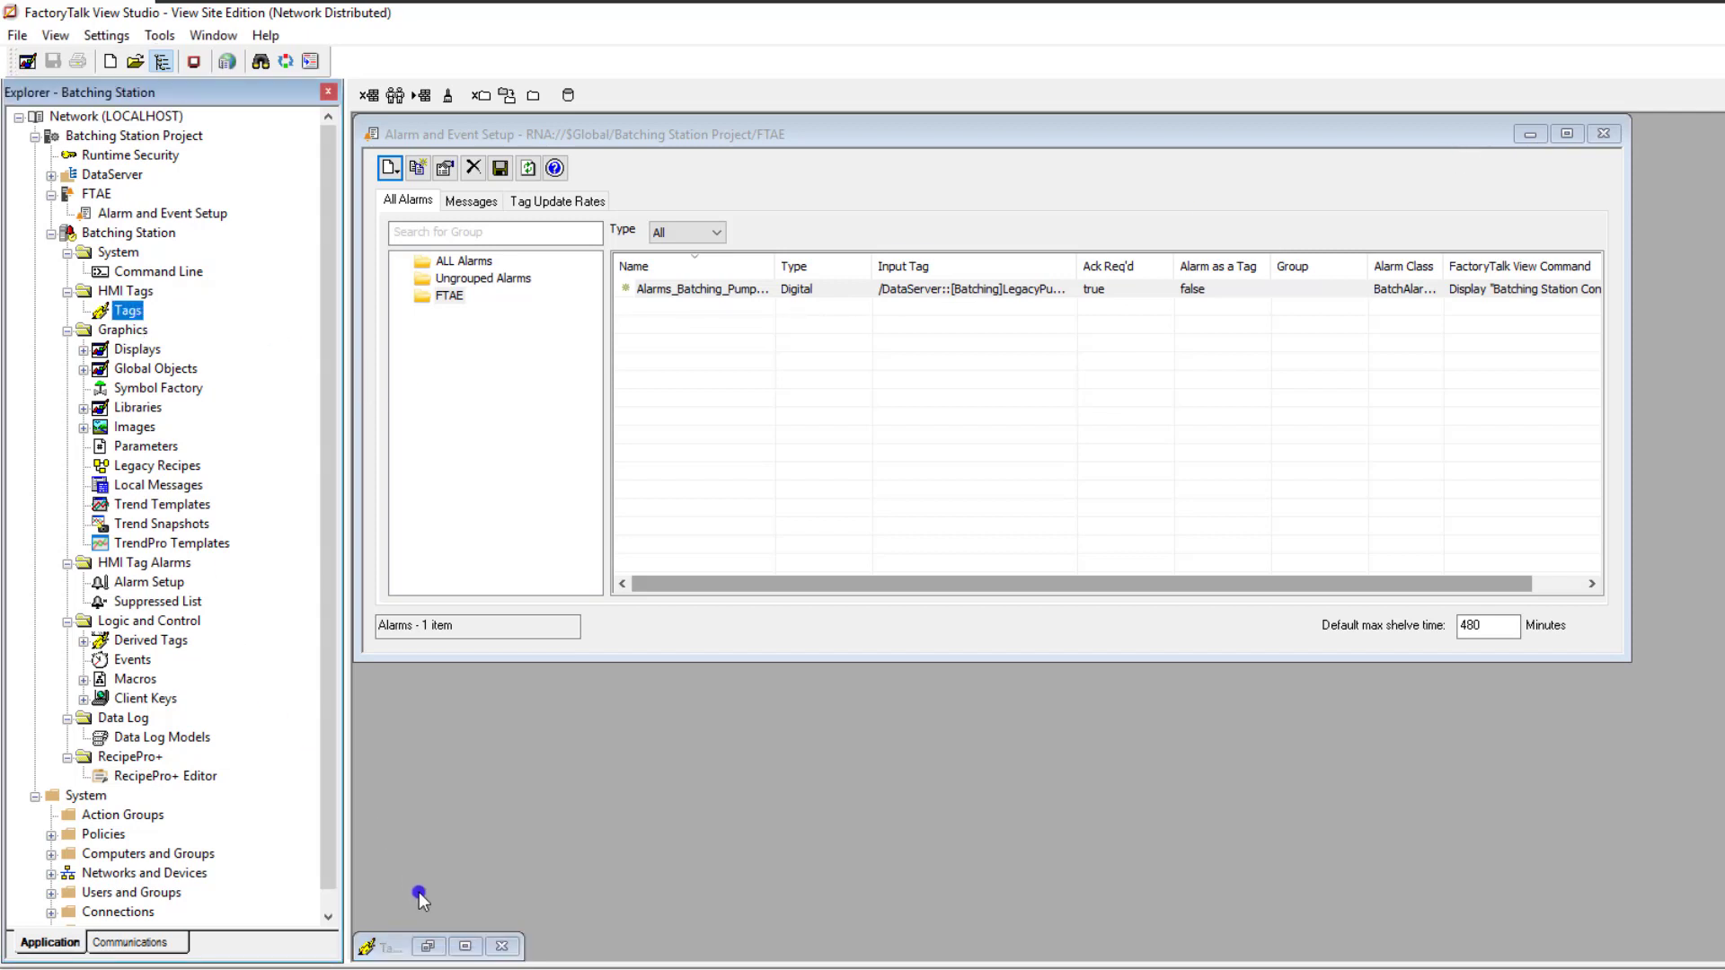
left_click(465, 946)
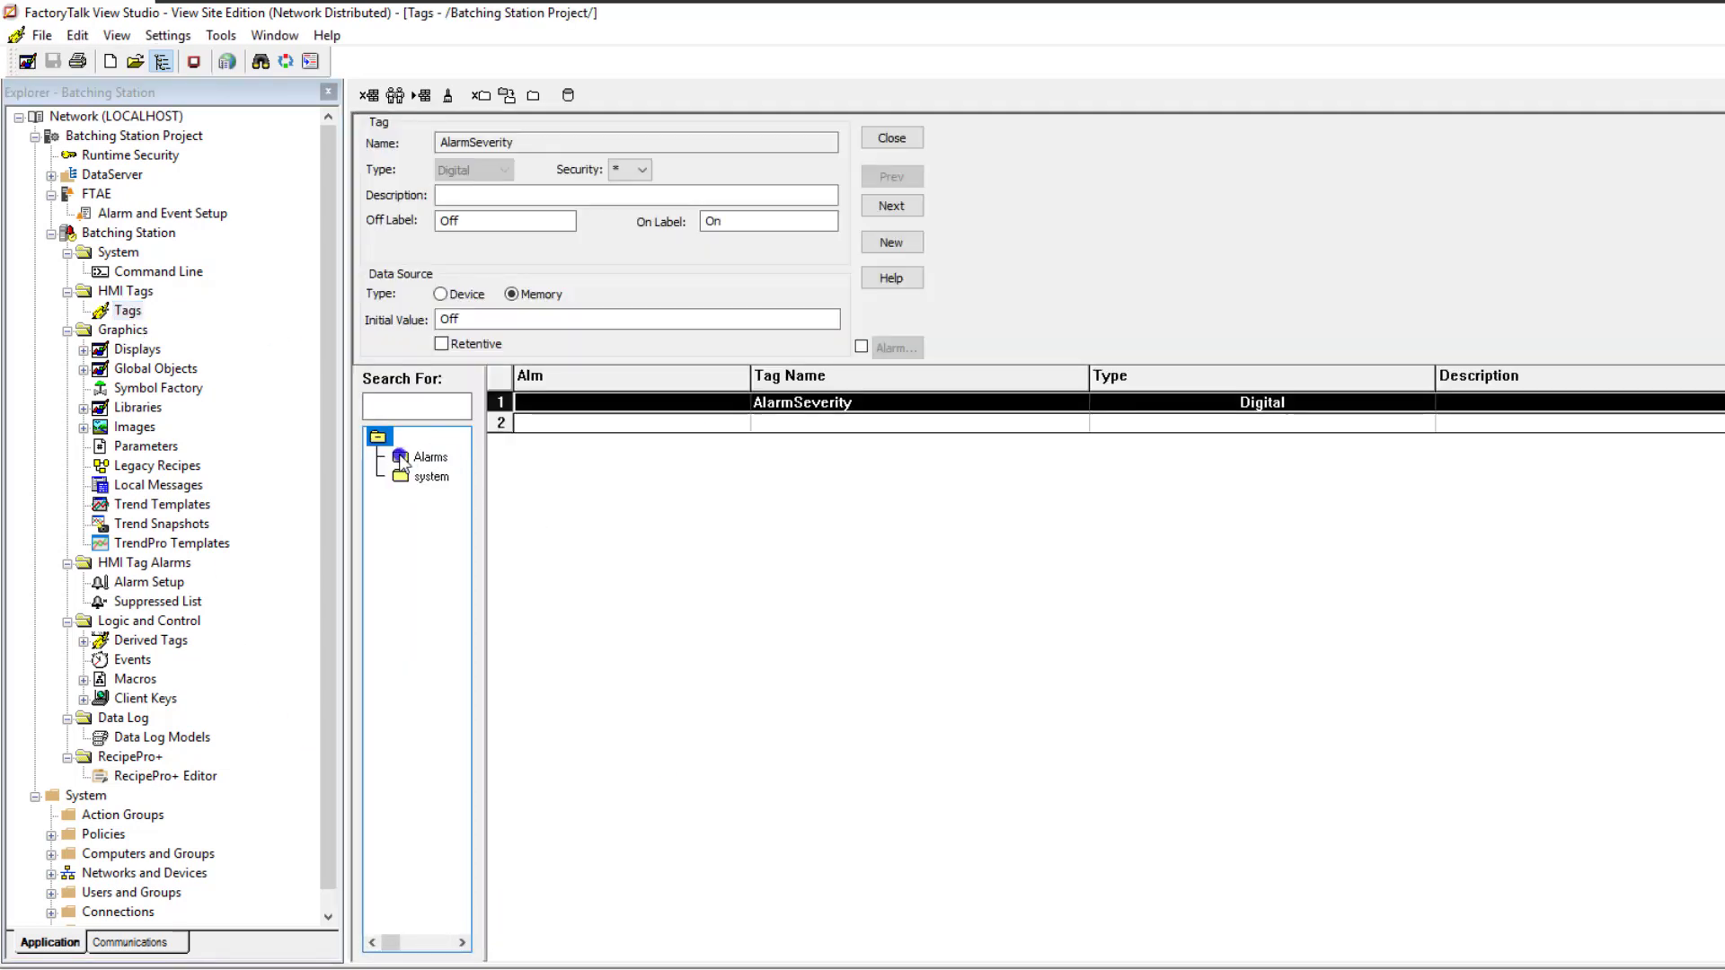
double_click(430, 458)
left_click(446, 477)
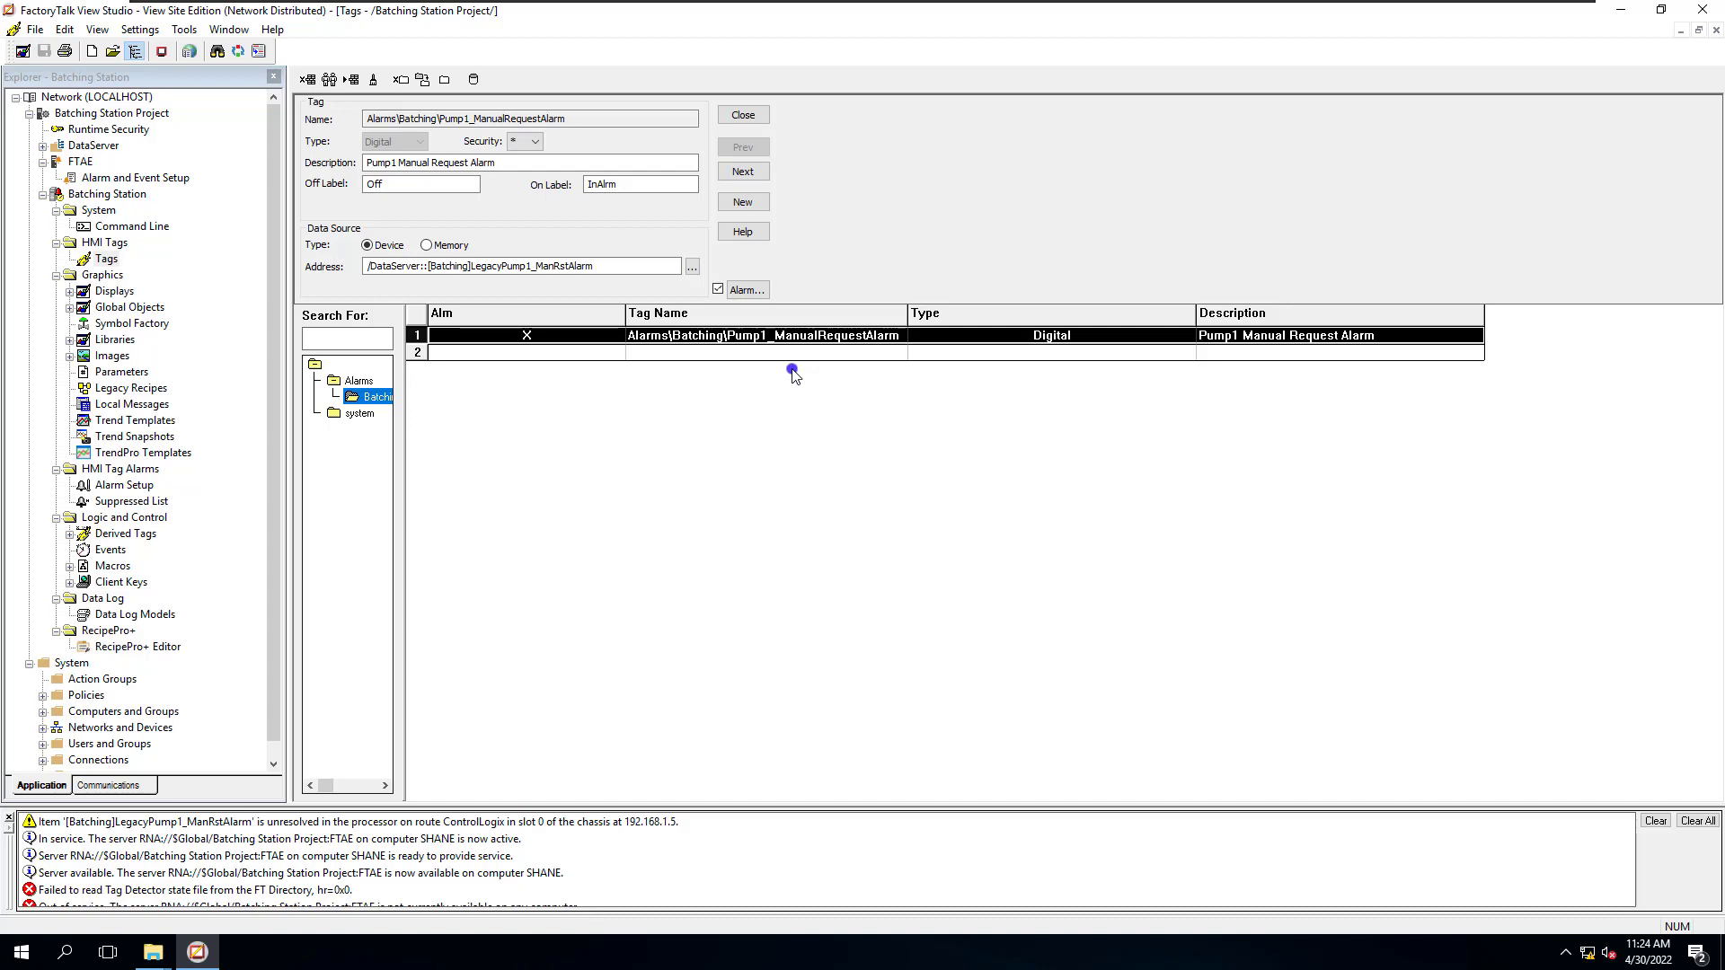
left_click(382, 404)
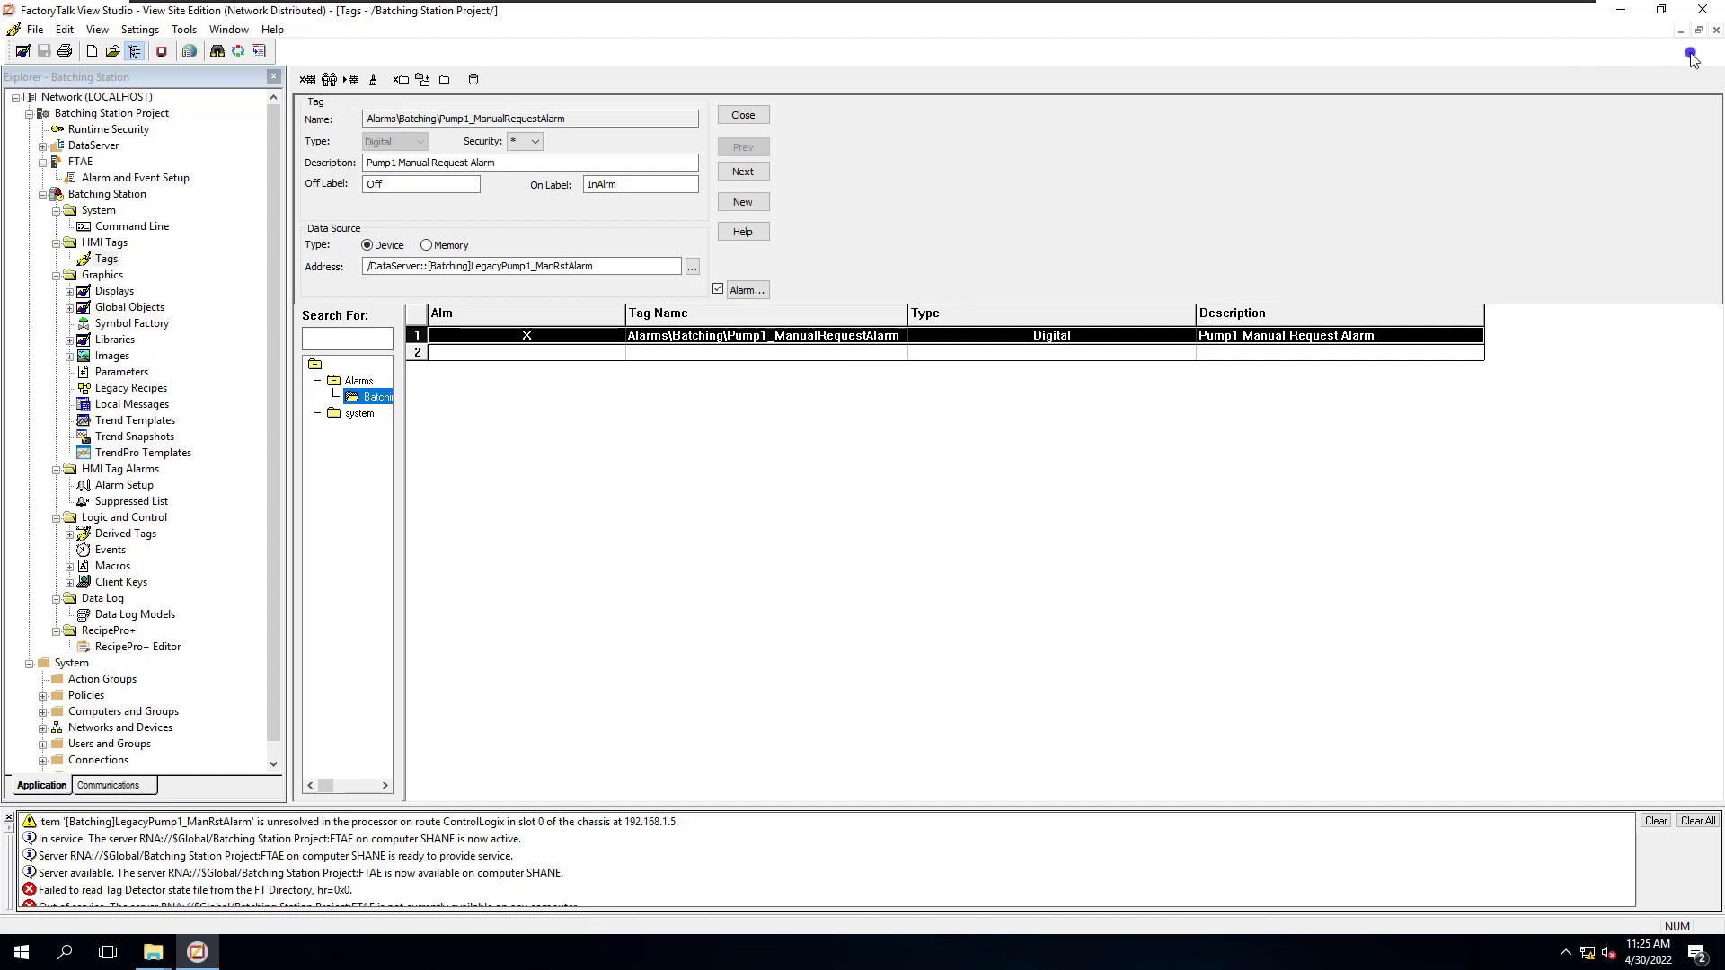
left_click(1716, 30)
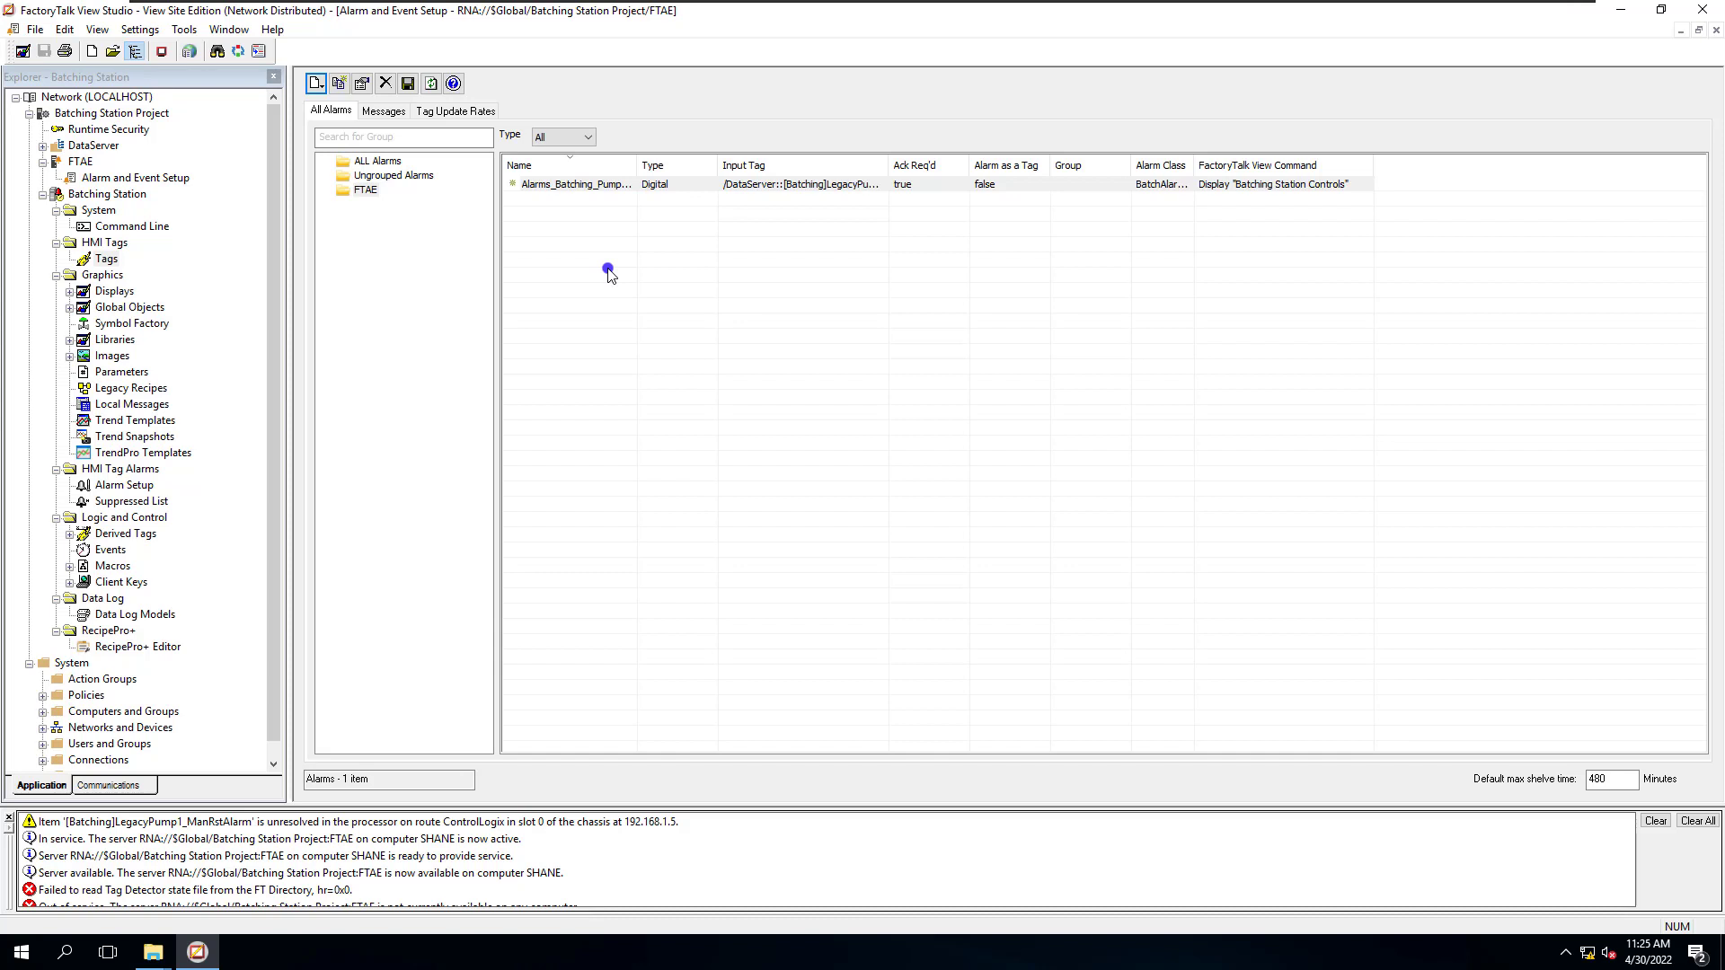
Review the message and FactoryTalk View command in the migrated Pump1 alarm's properties, and leave the properties without changes
left_click(600, 185)
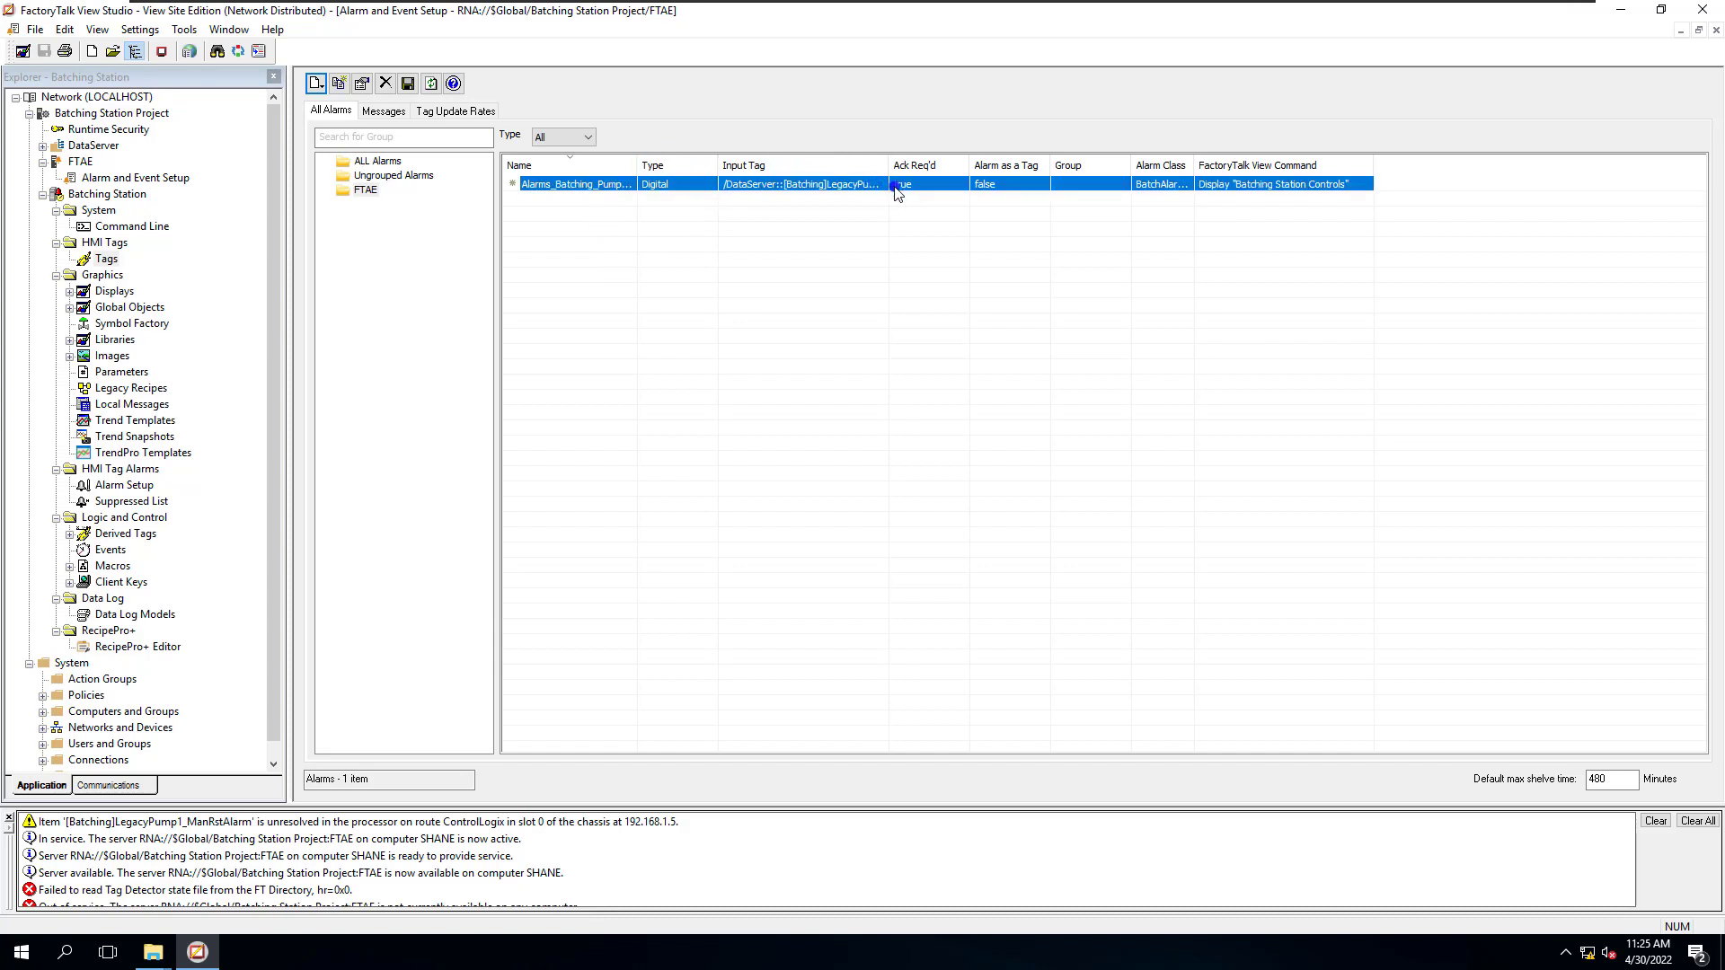
double_click(792, 185)
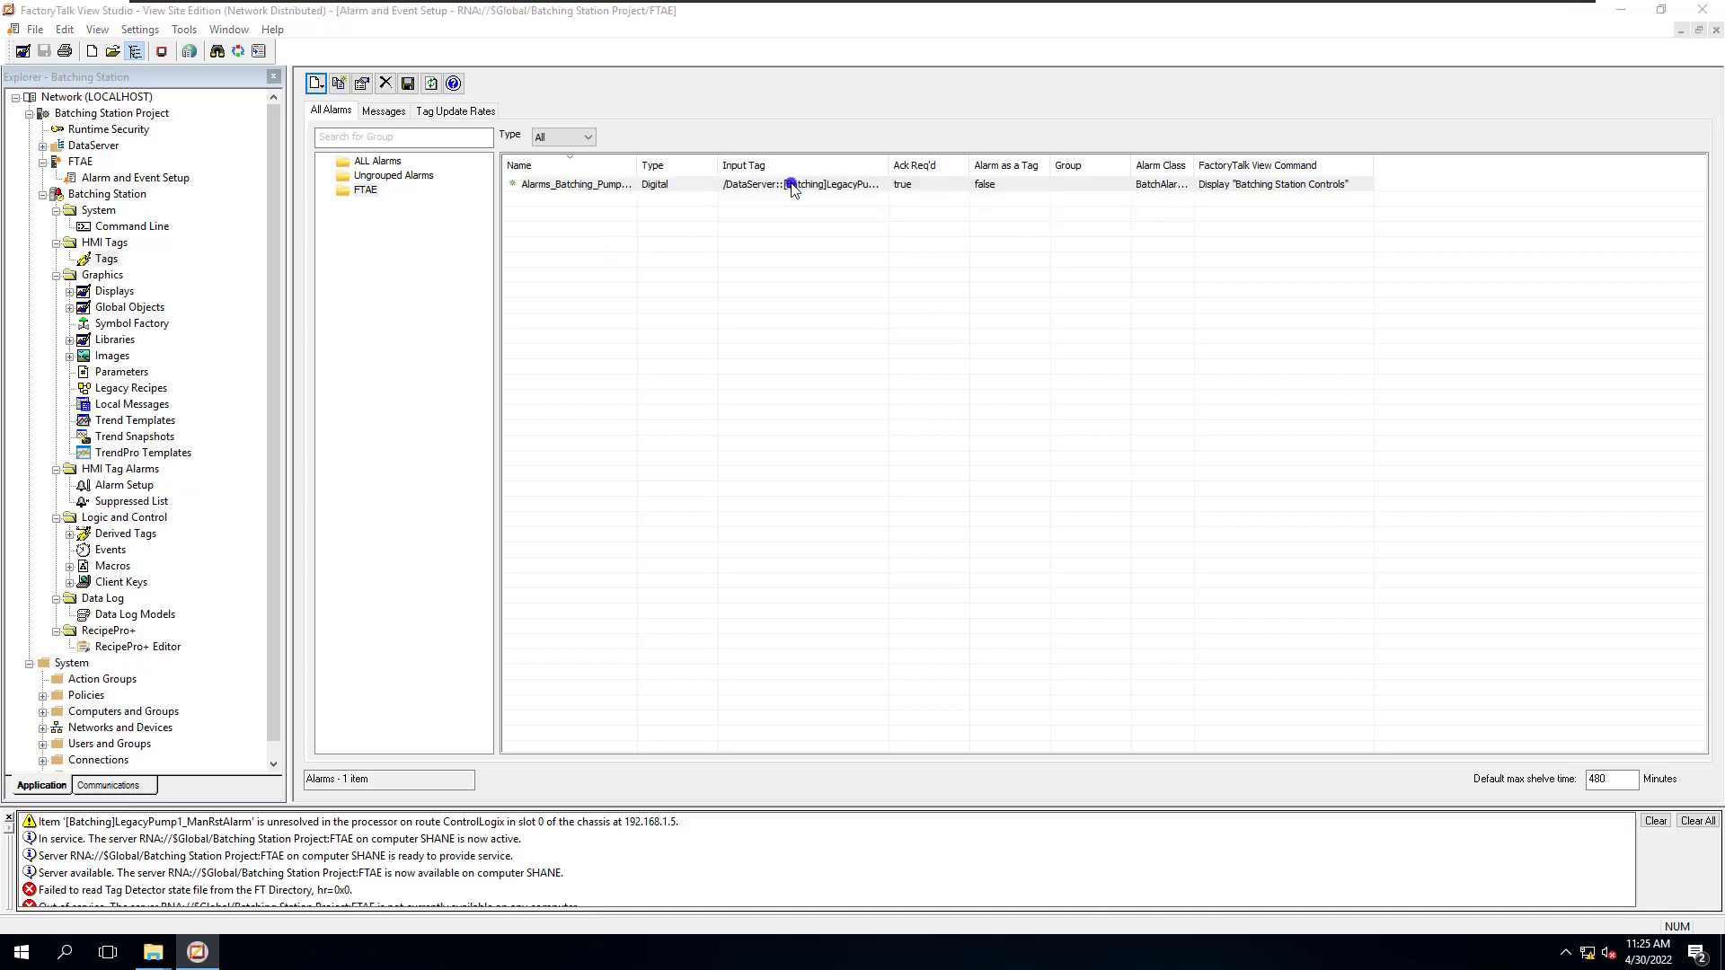
left_click_drag(878, 432, 634, 464)
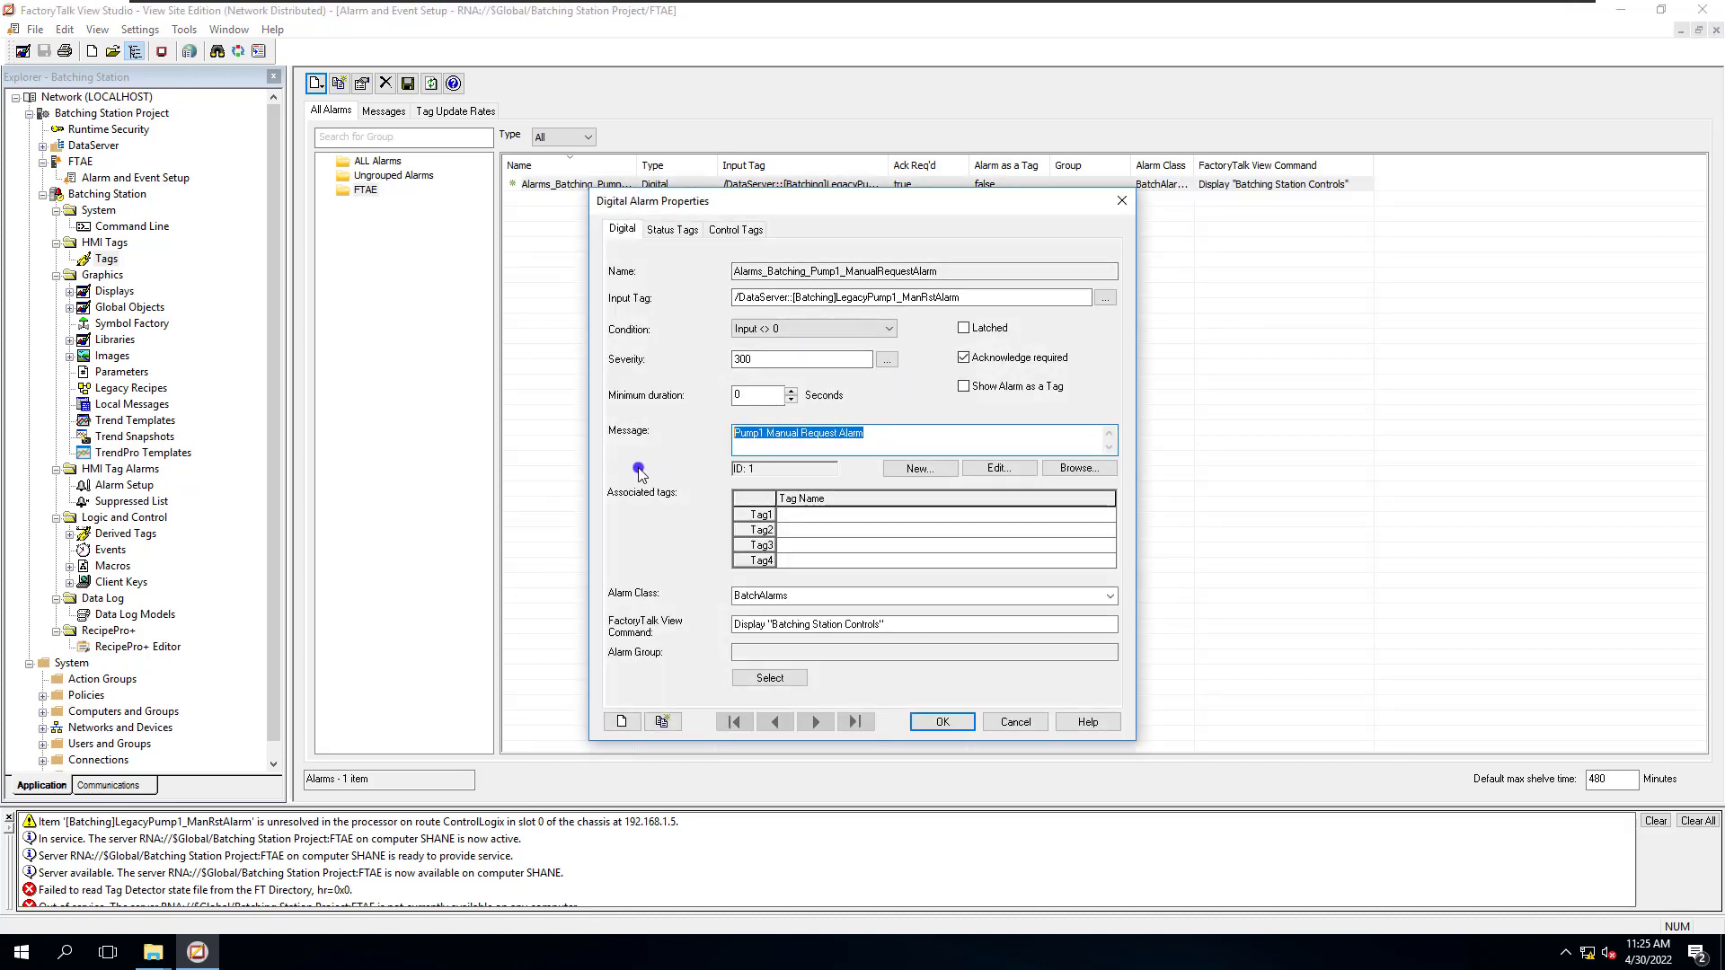
left_click(1013, 724)
left_click(106, 259)
left_click_drag(885, 625, 728, 648)
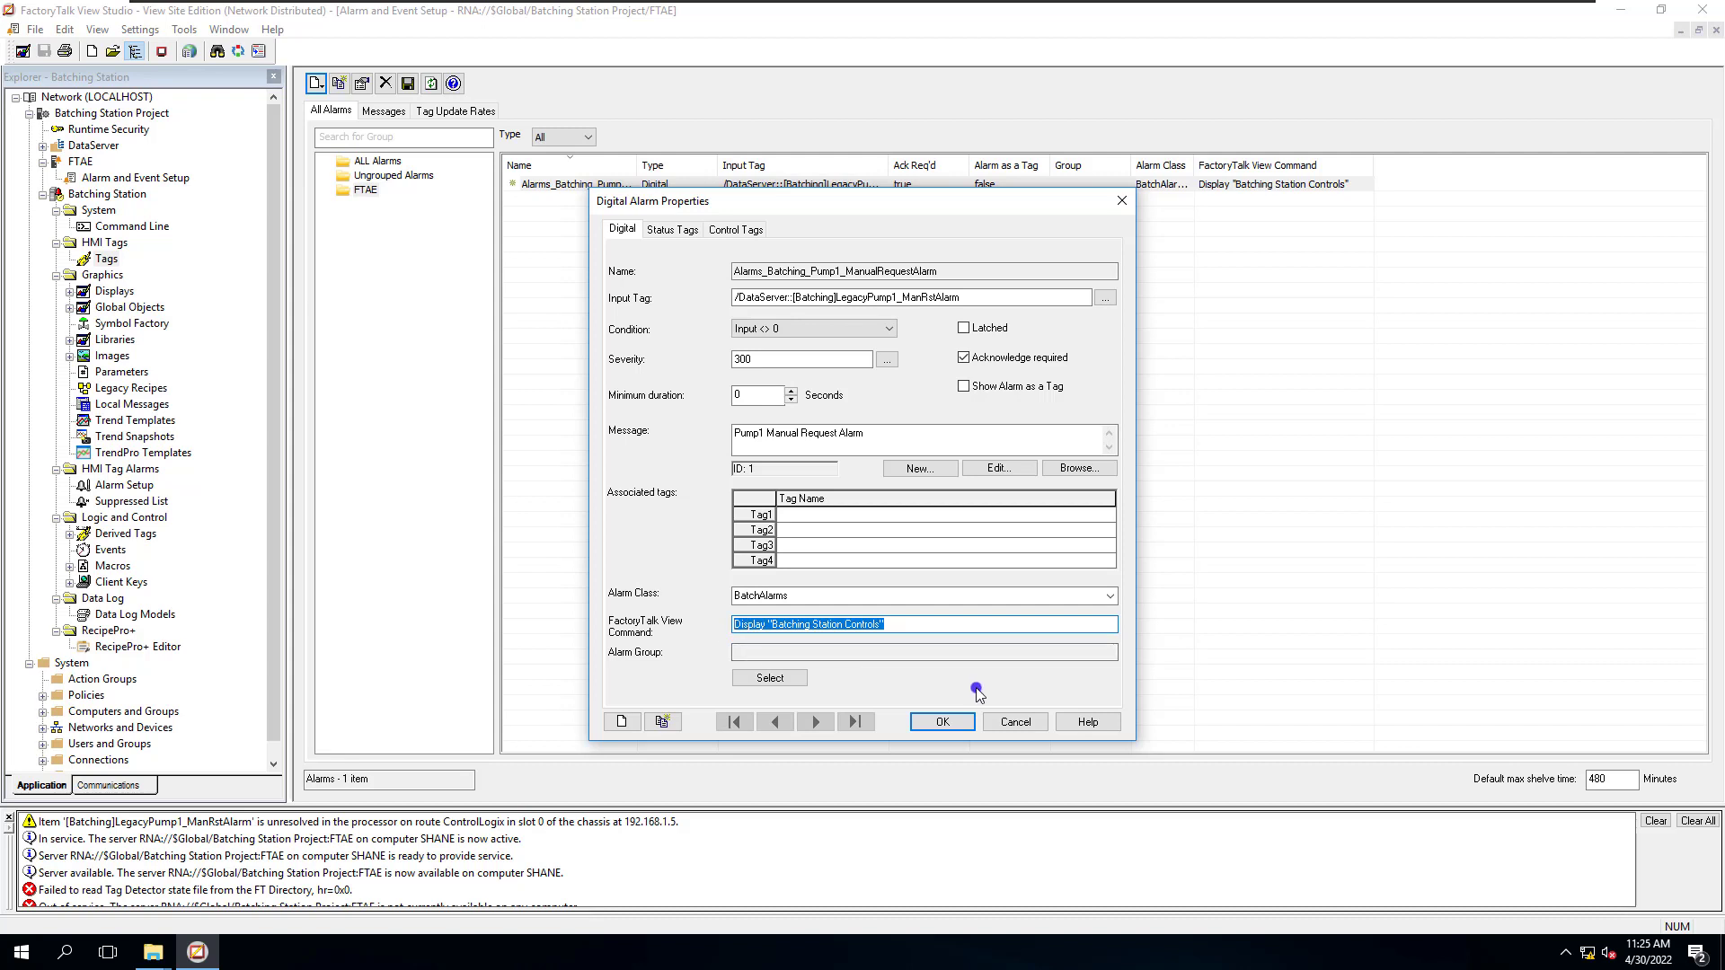
left_click(1005, 730)
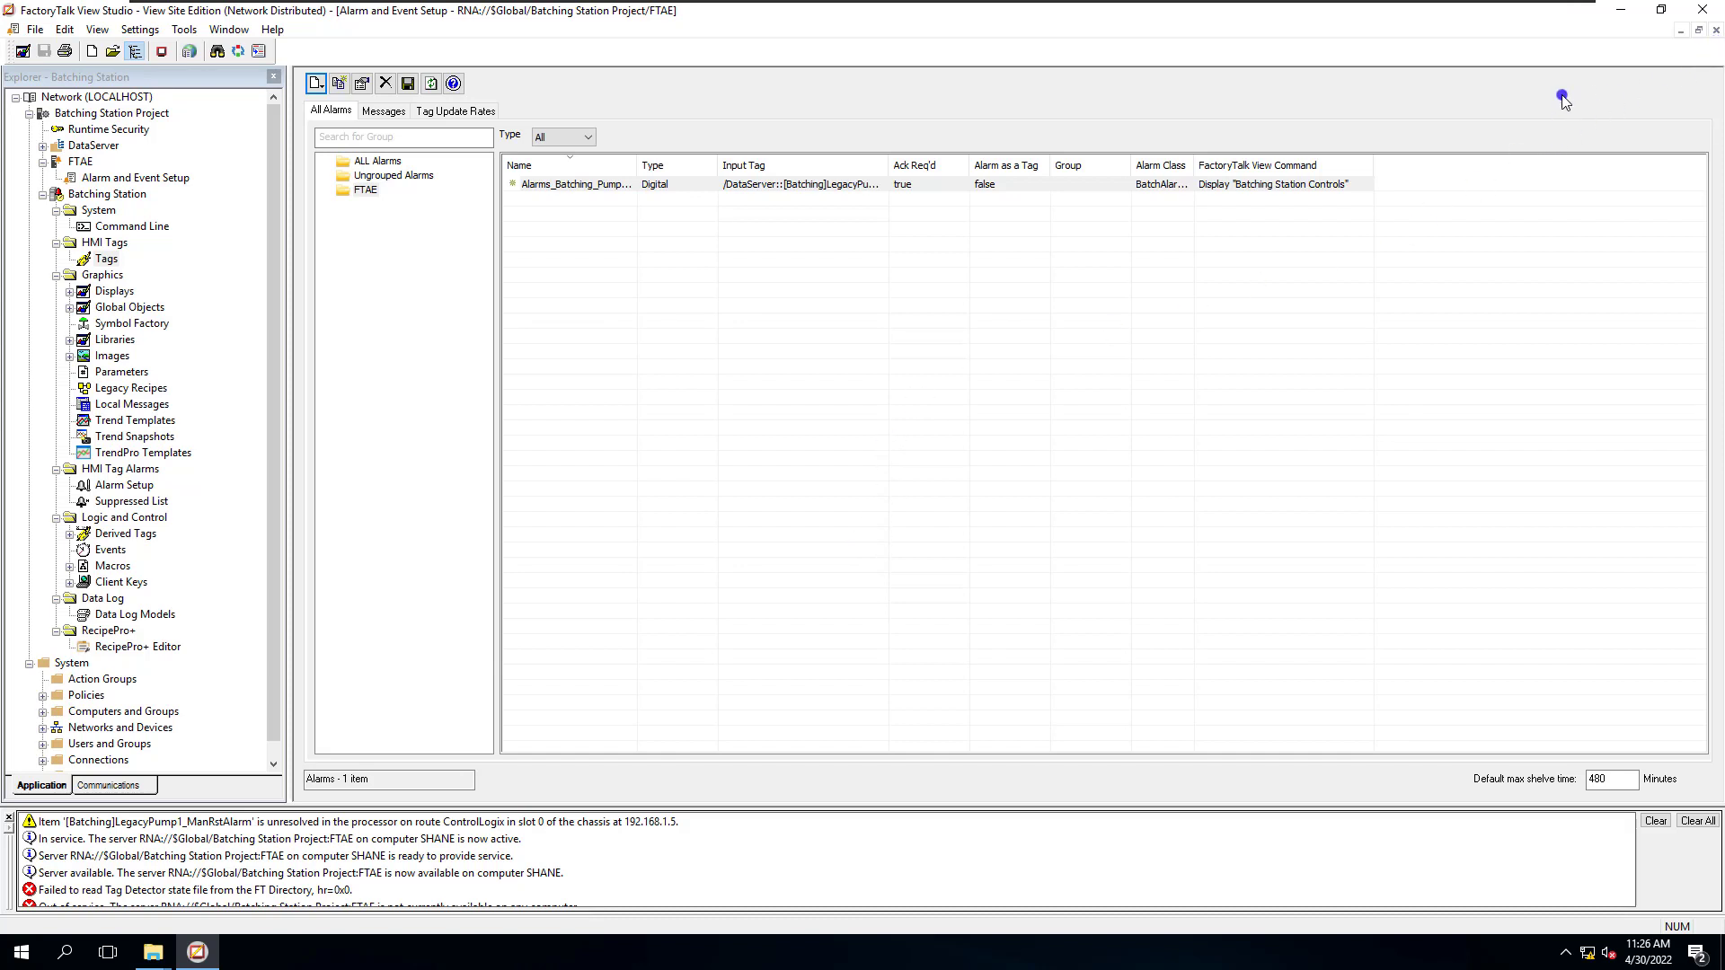
Close the Alarm and Event Setup with its changes saved, and reopen the Alarms\Batching folder in the HMI tag editor
left_click(1716, 31)
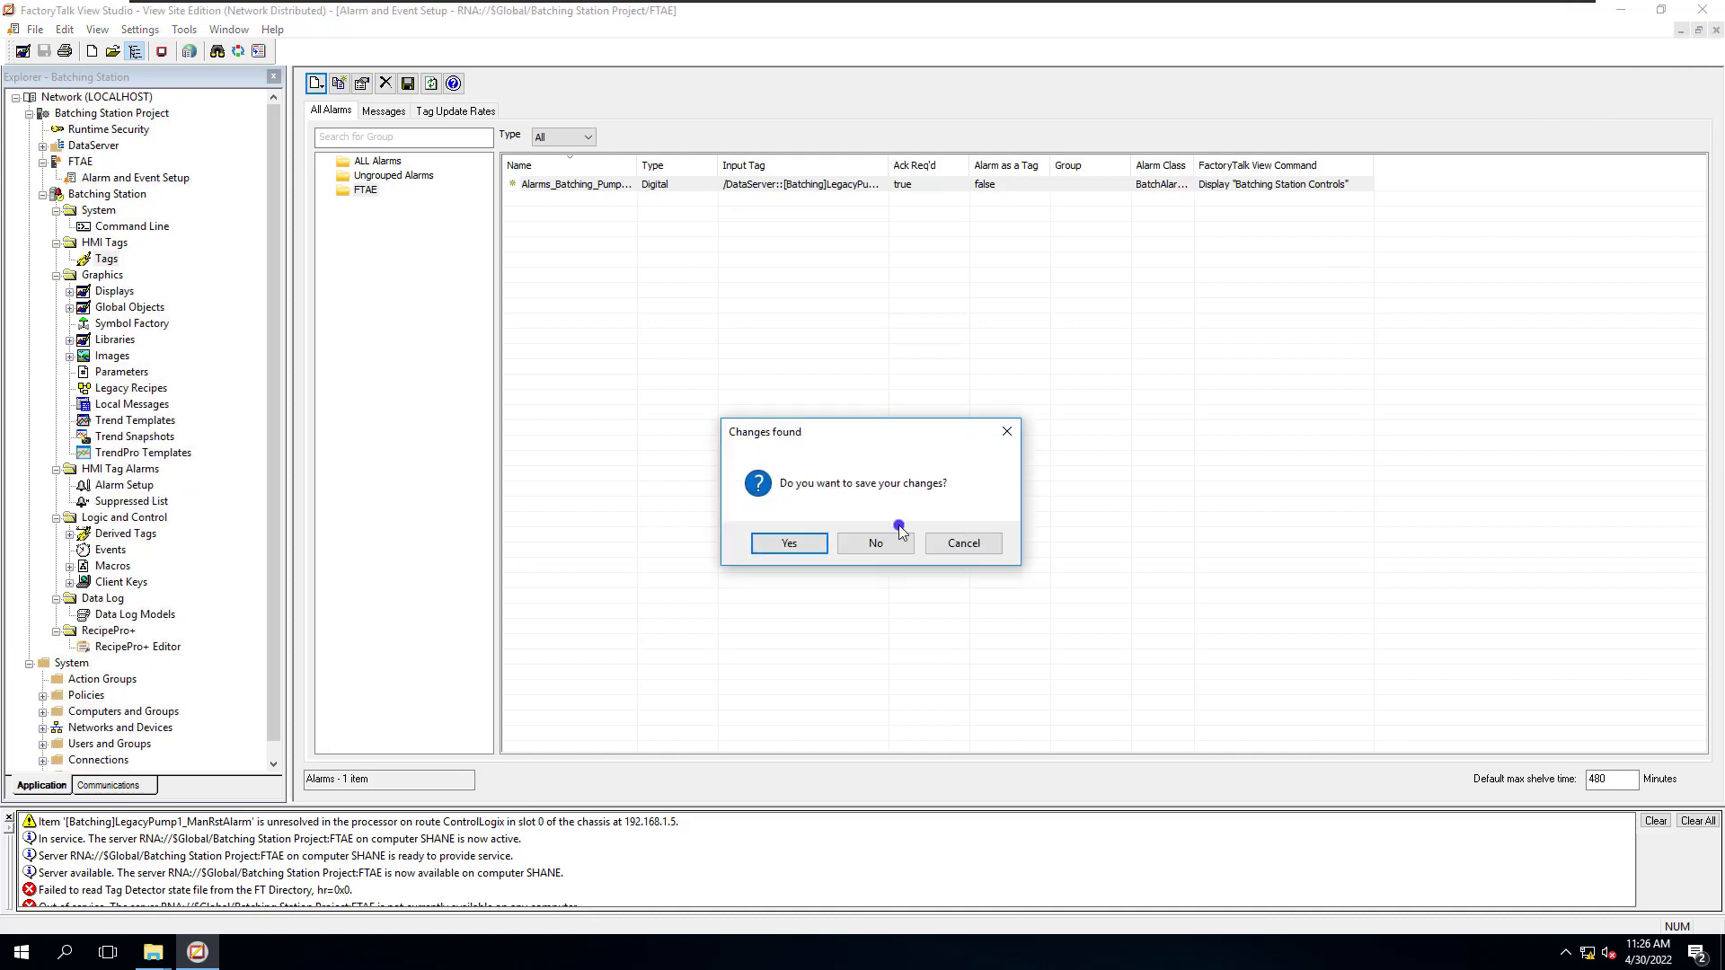
left_click(788, 543)
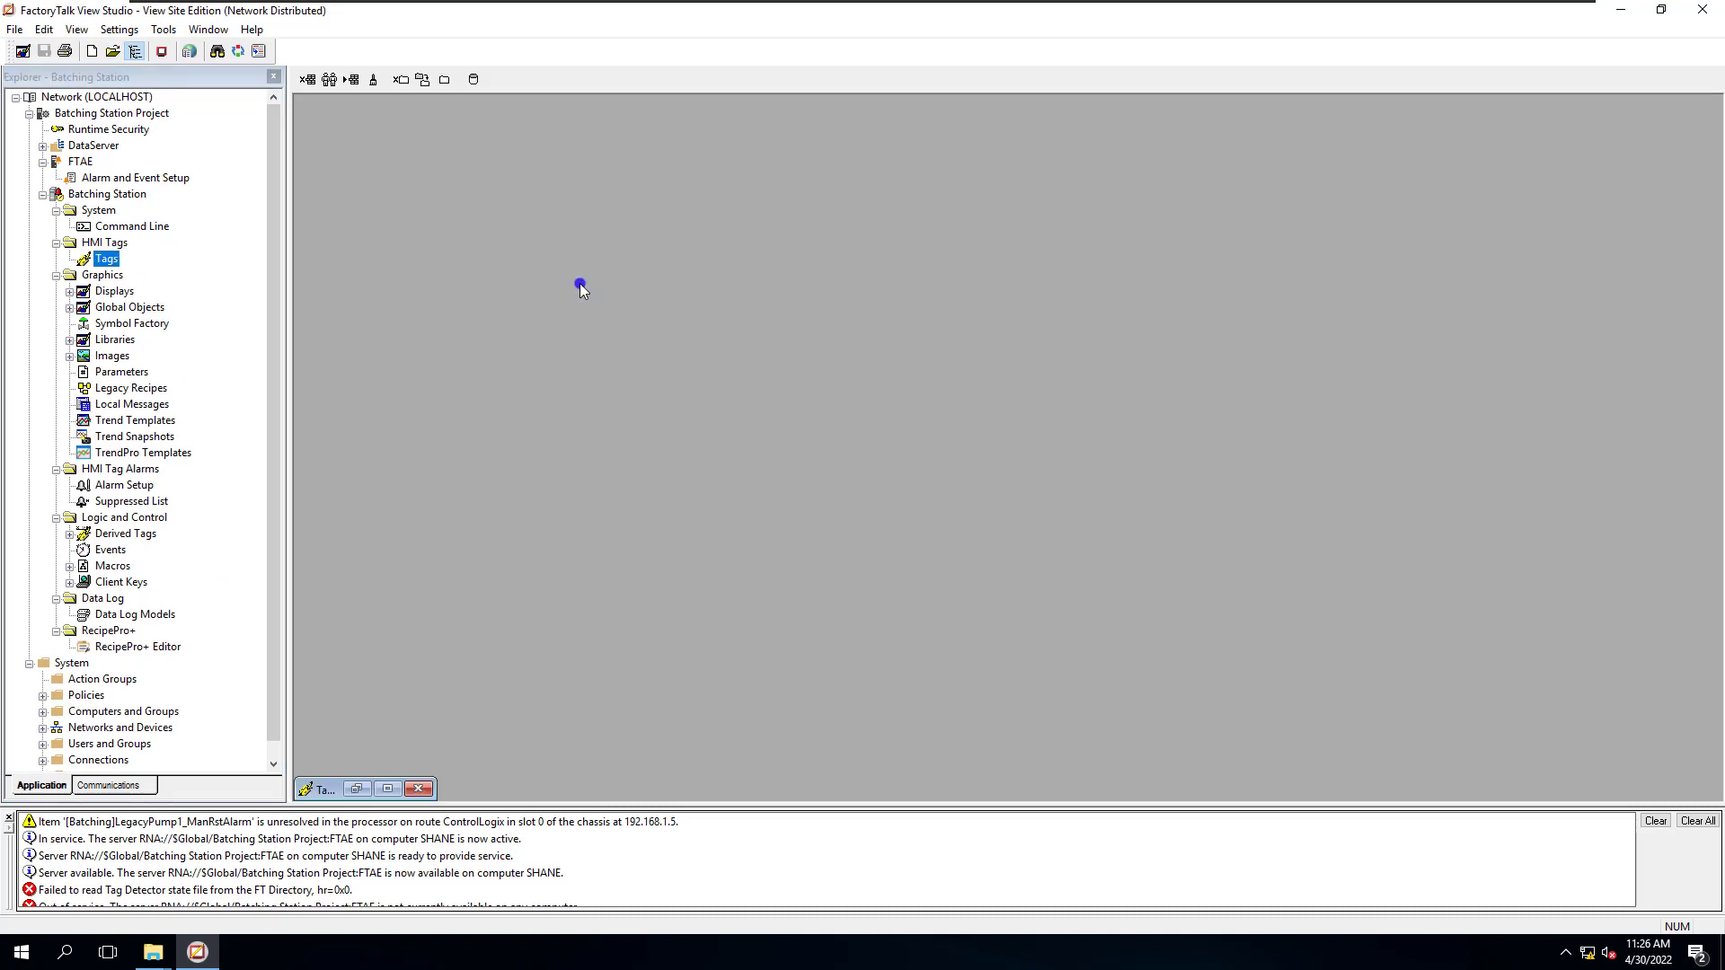
left_click(386, 788)
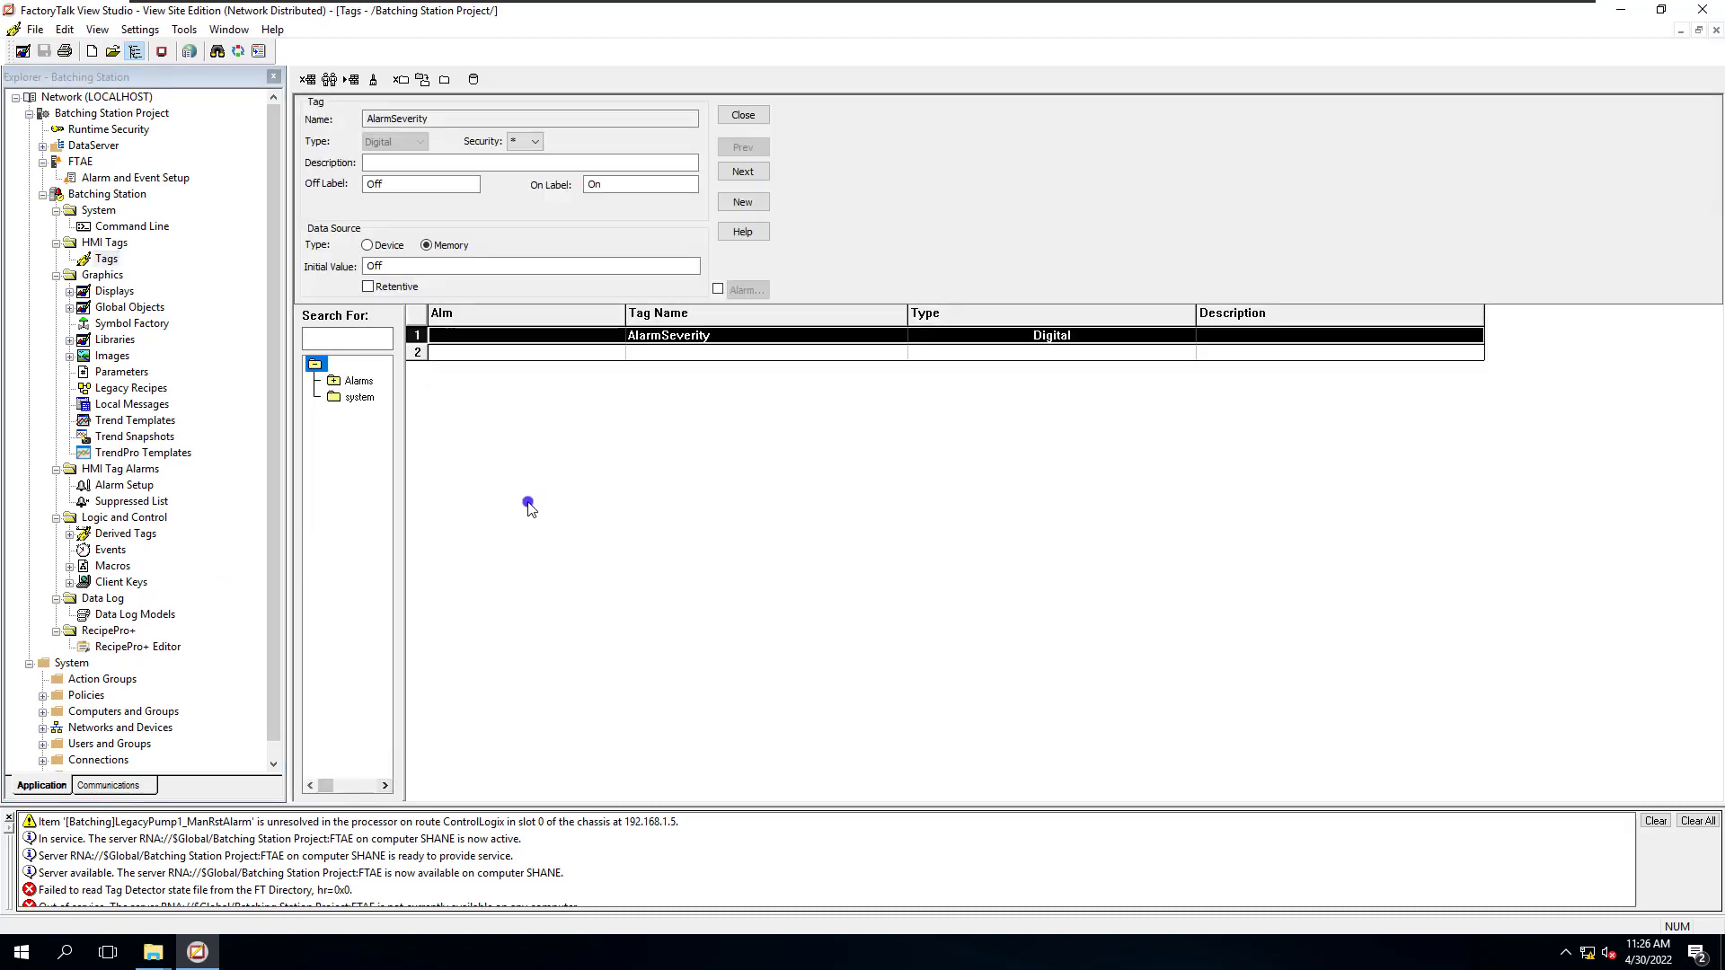
double_click(335, 384)
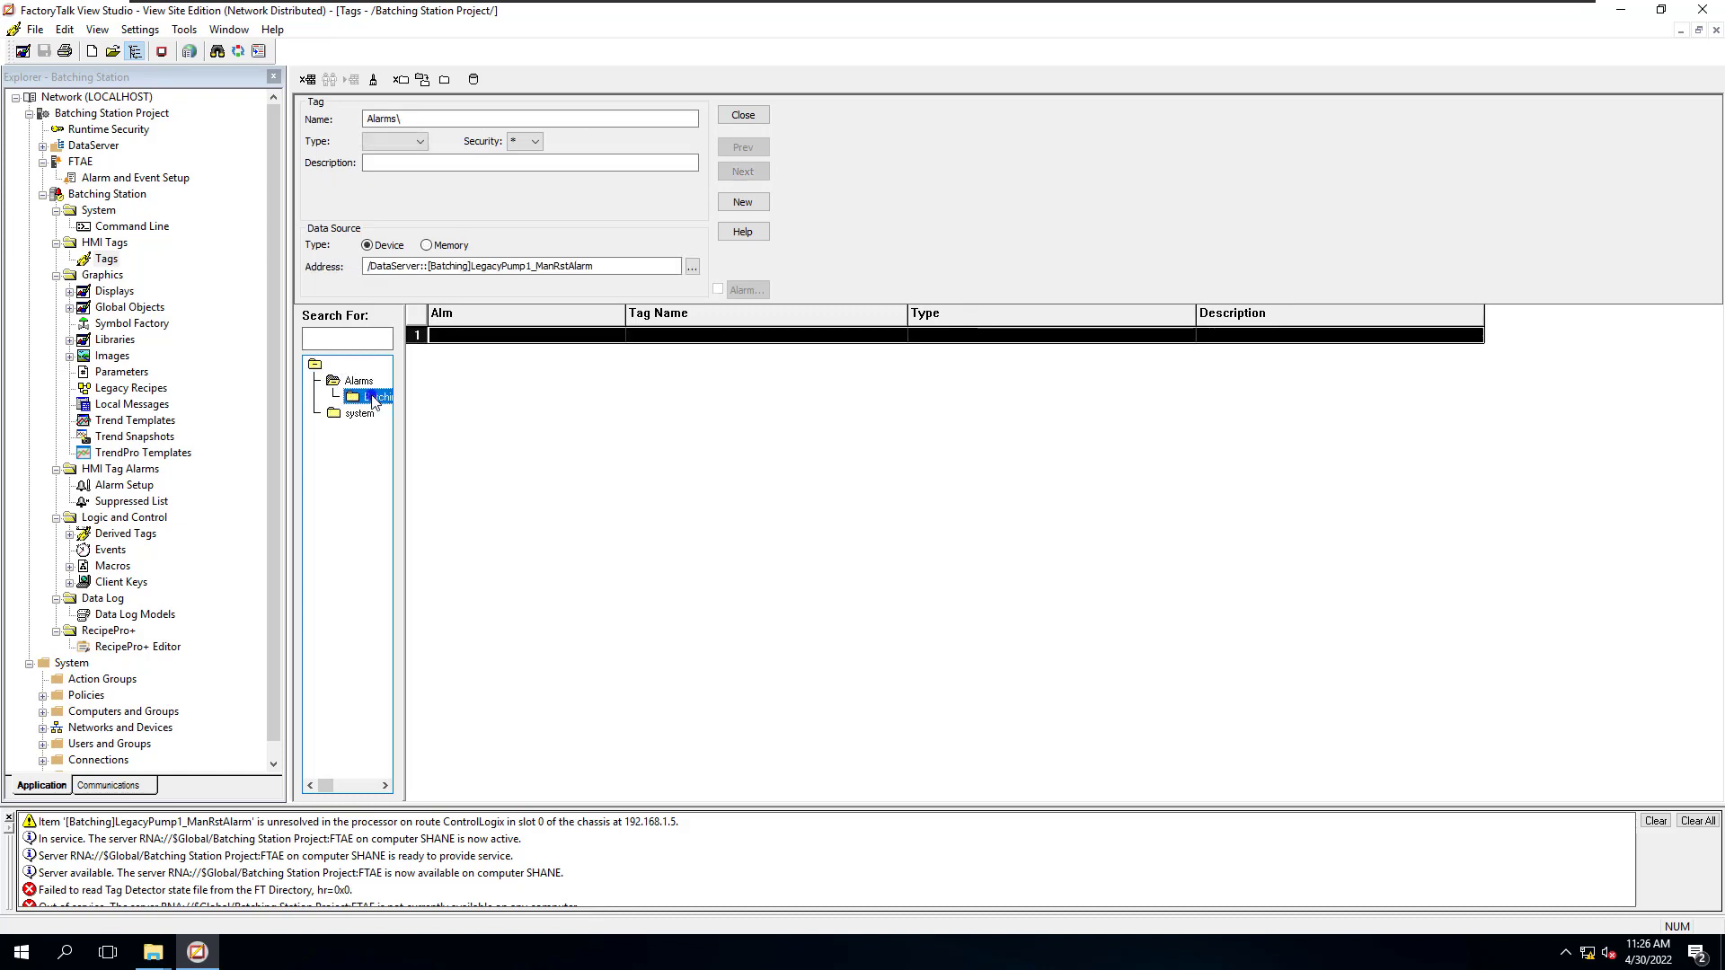
left_click(368, 396)
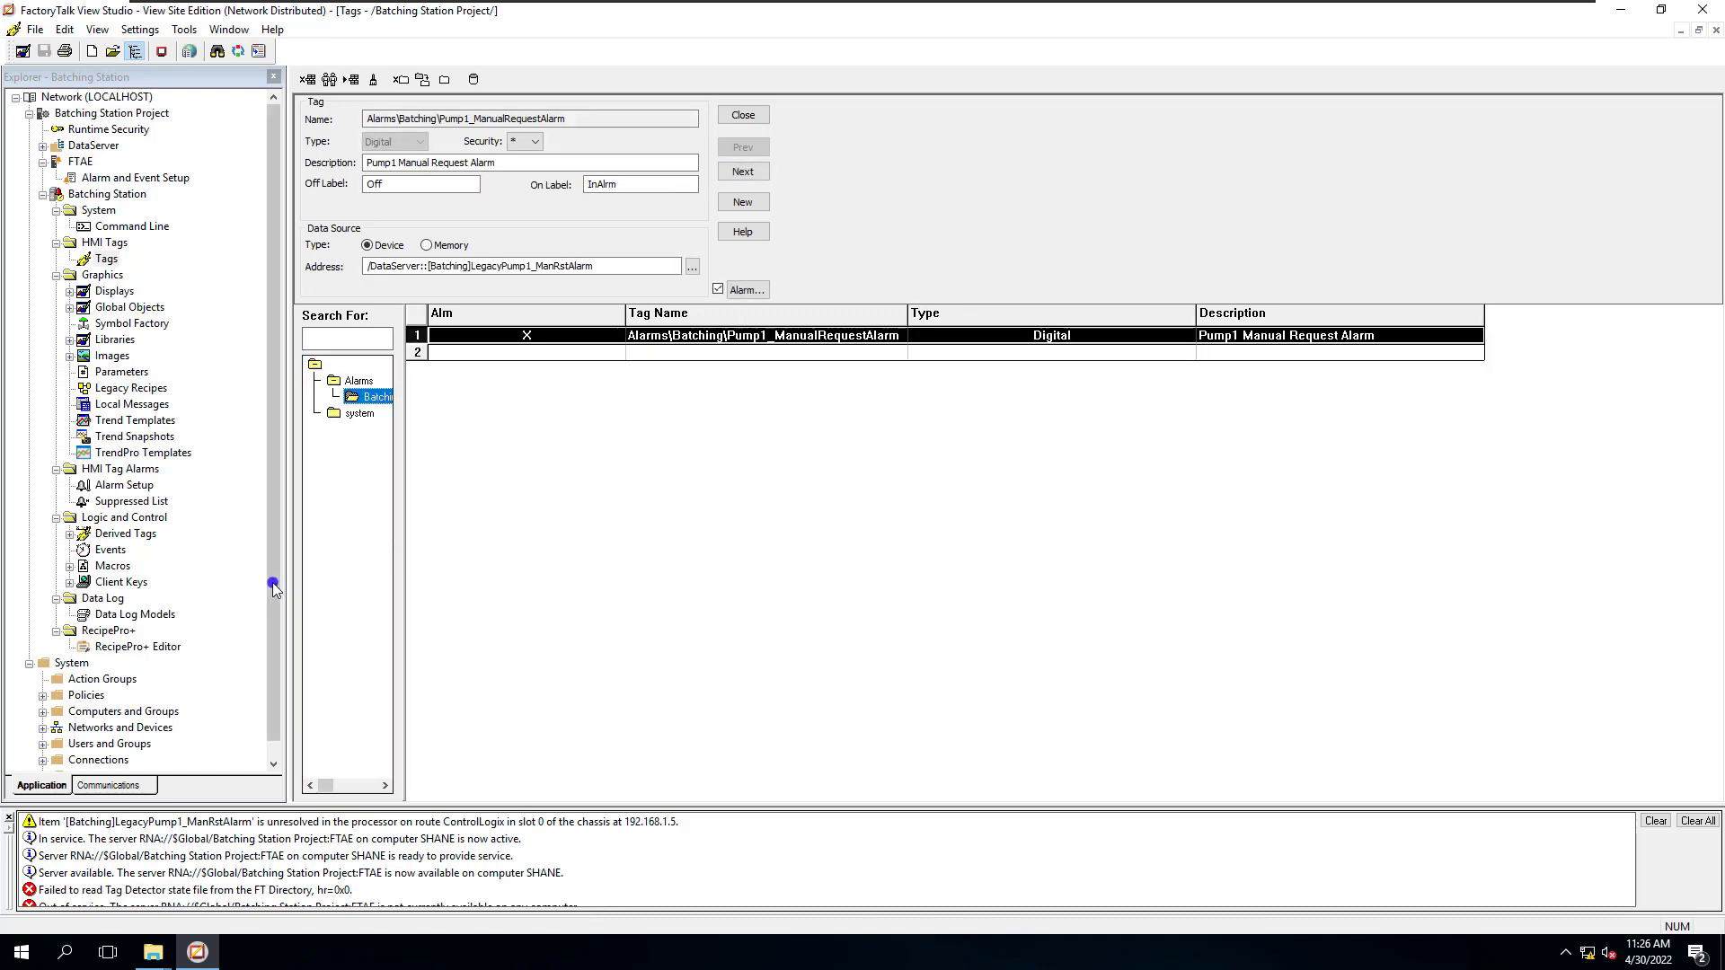
Reopen the FTAE server's Alarm and Event Setup to view its alarm list, and close both alarm setup and tag editor
left_click(88, 163)
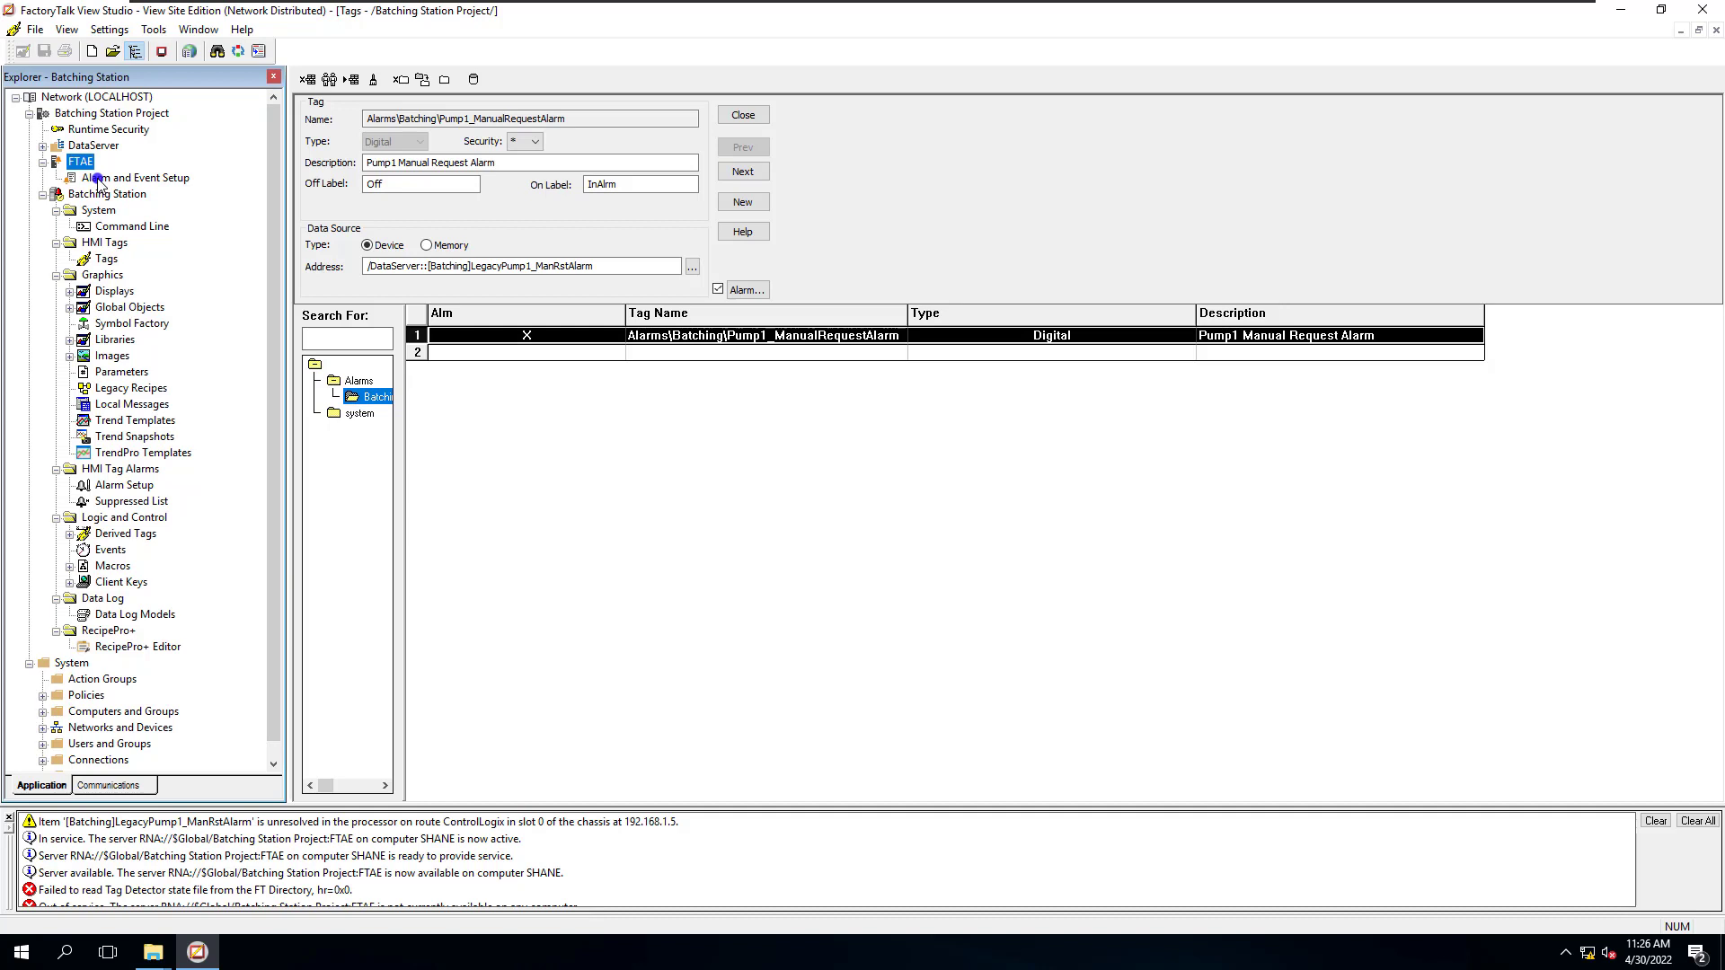
double_click(97, 179)
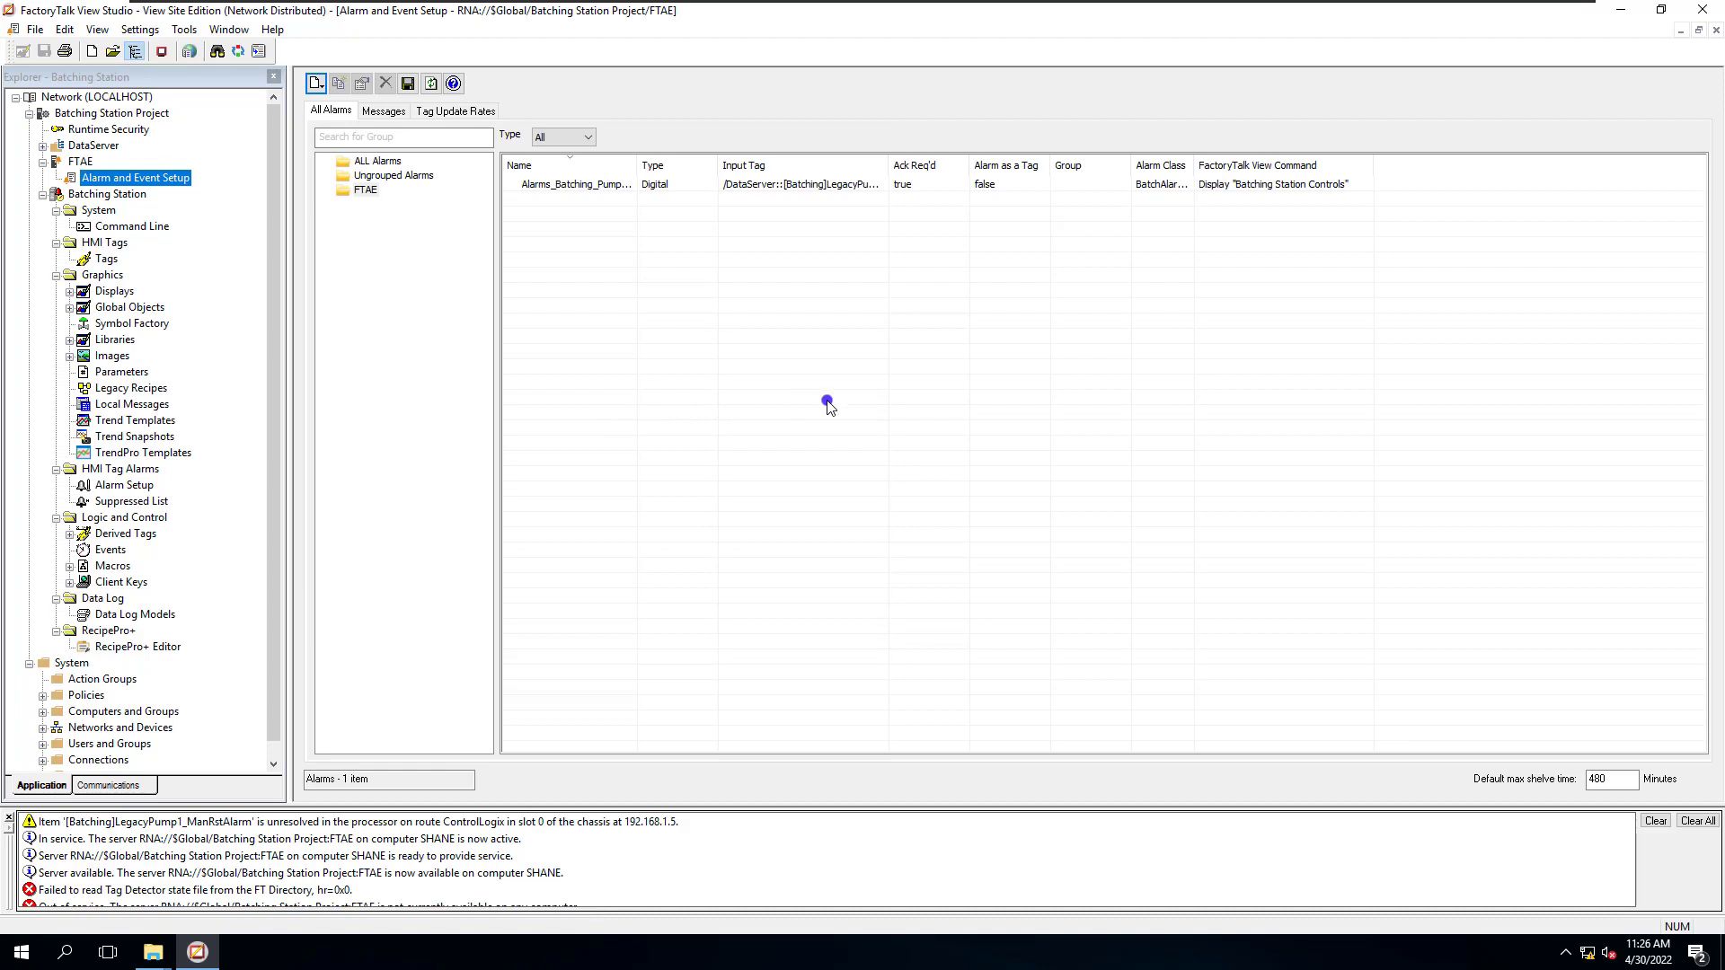
left_click(1717, 32)
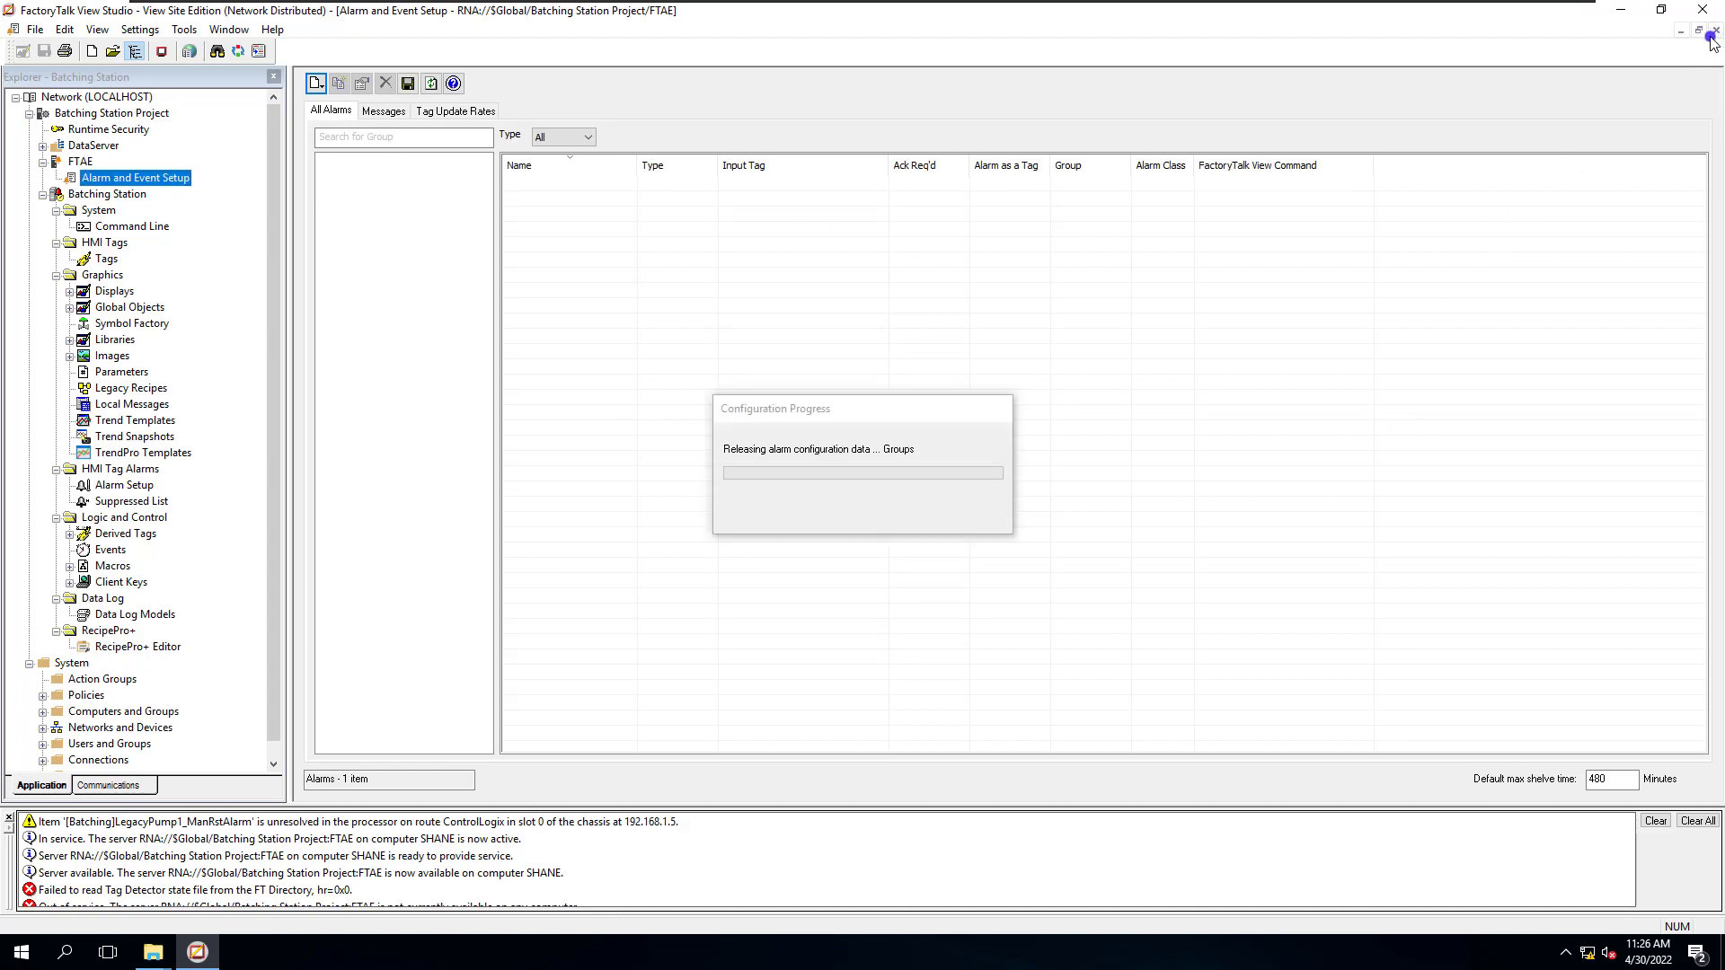
left_click(1717, 31)
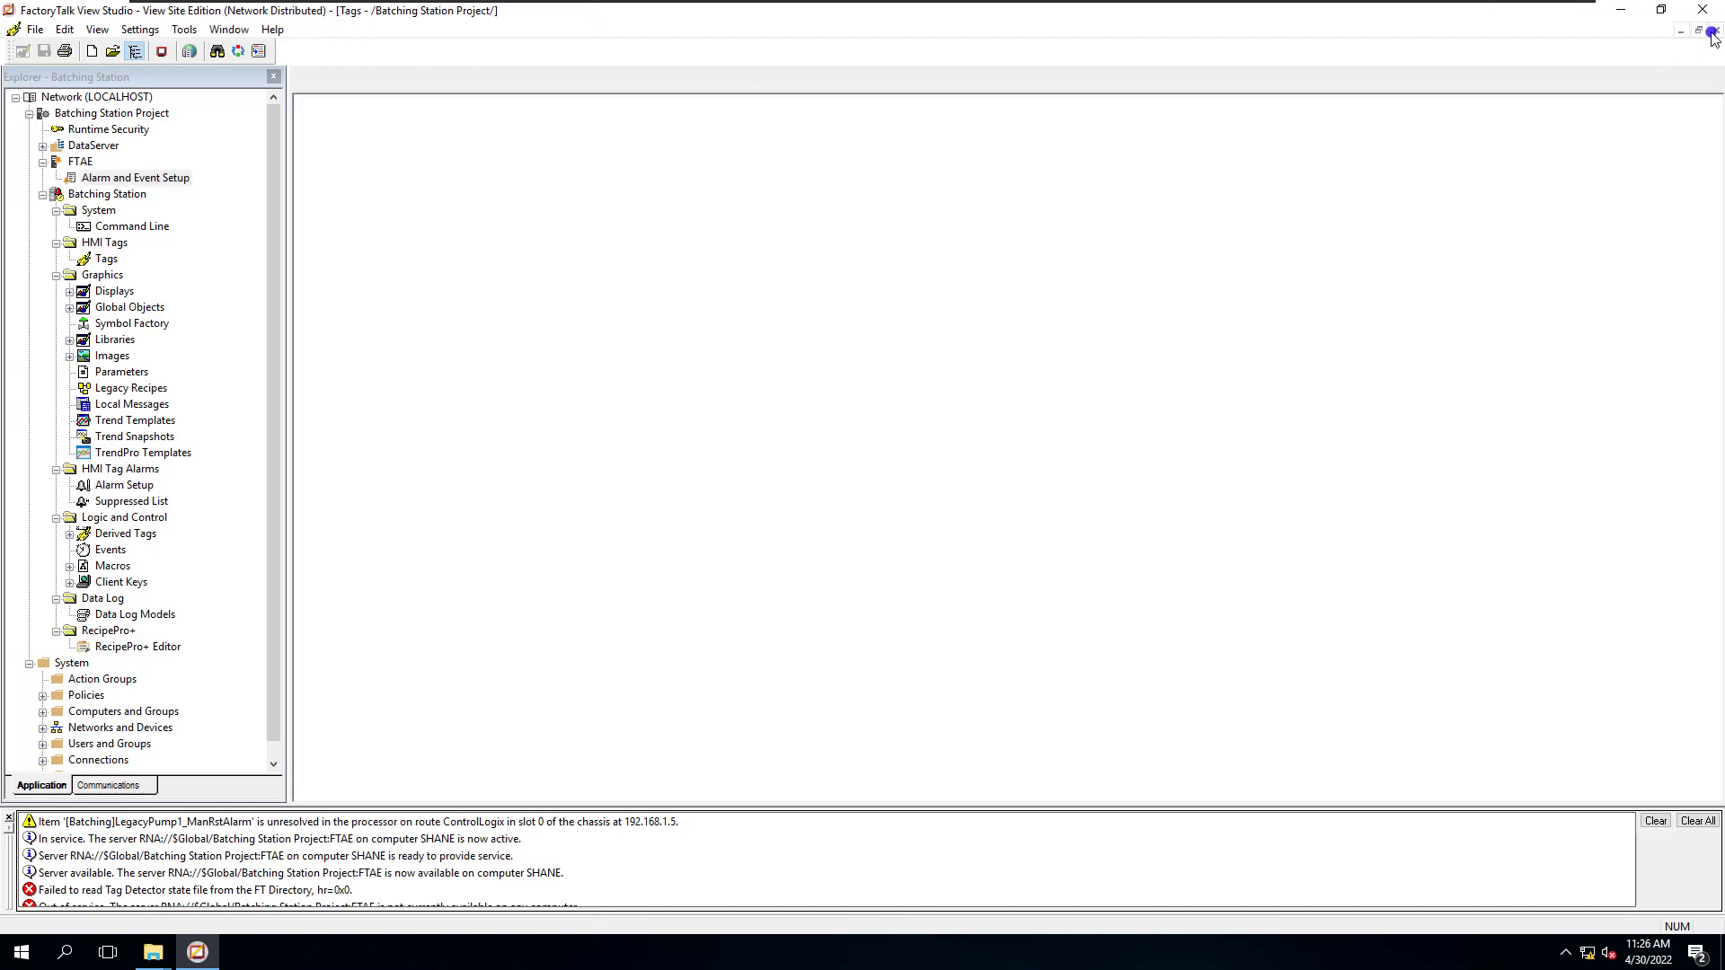
Close the Batch Controls display opened by mistake and open the Alarm Screen from the project's displays
left_click(70, 291)
double_click(72, 339)
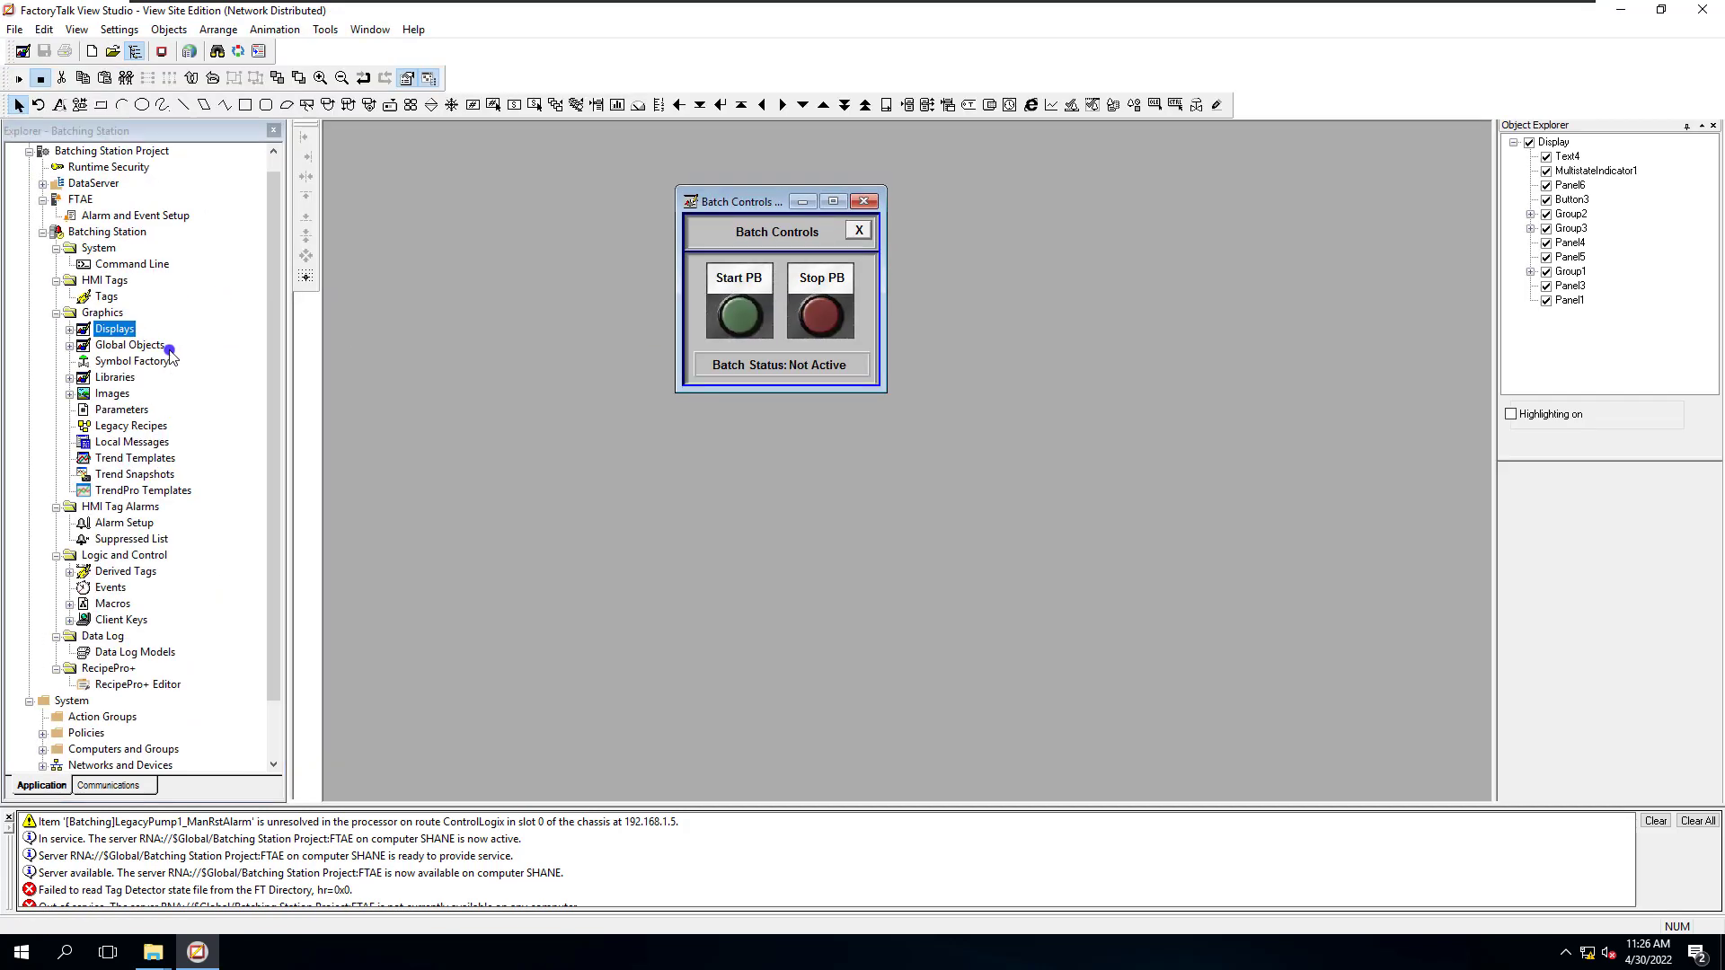
left_click(863, 201)
left_click(70, 275)
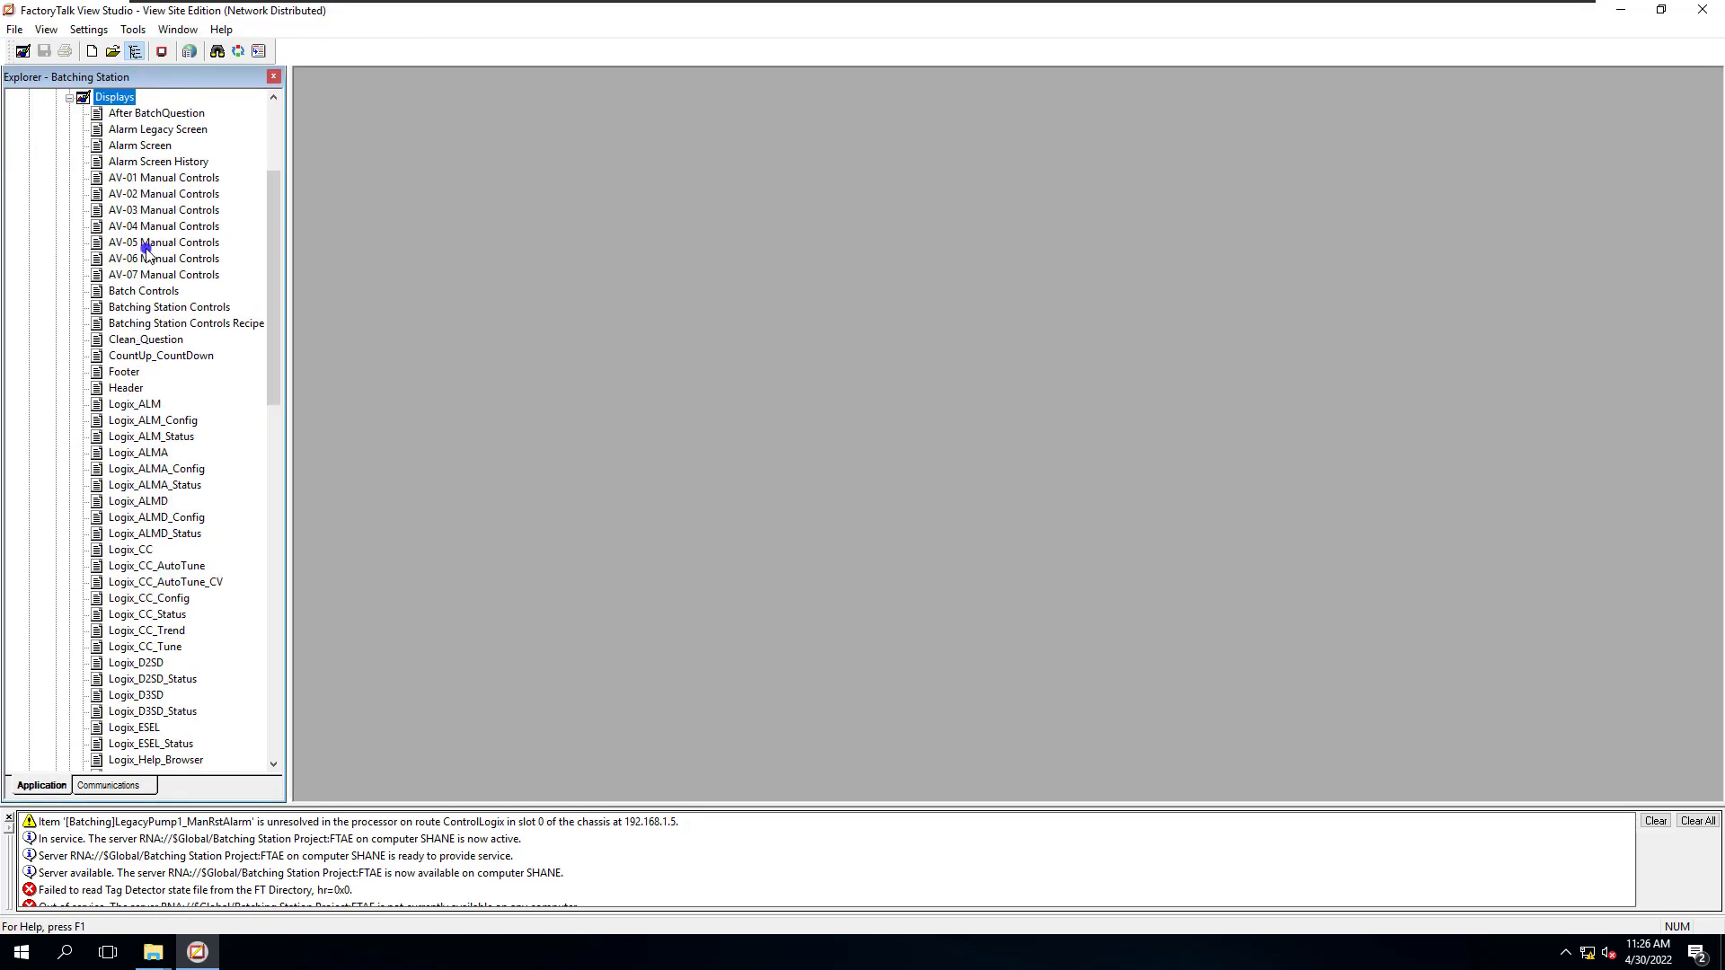
double_click(150, 145)
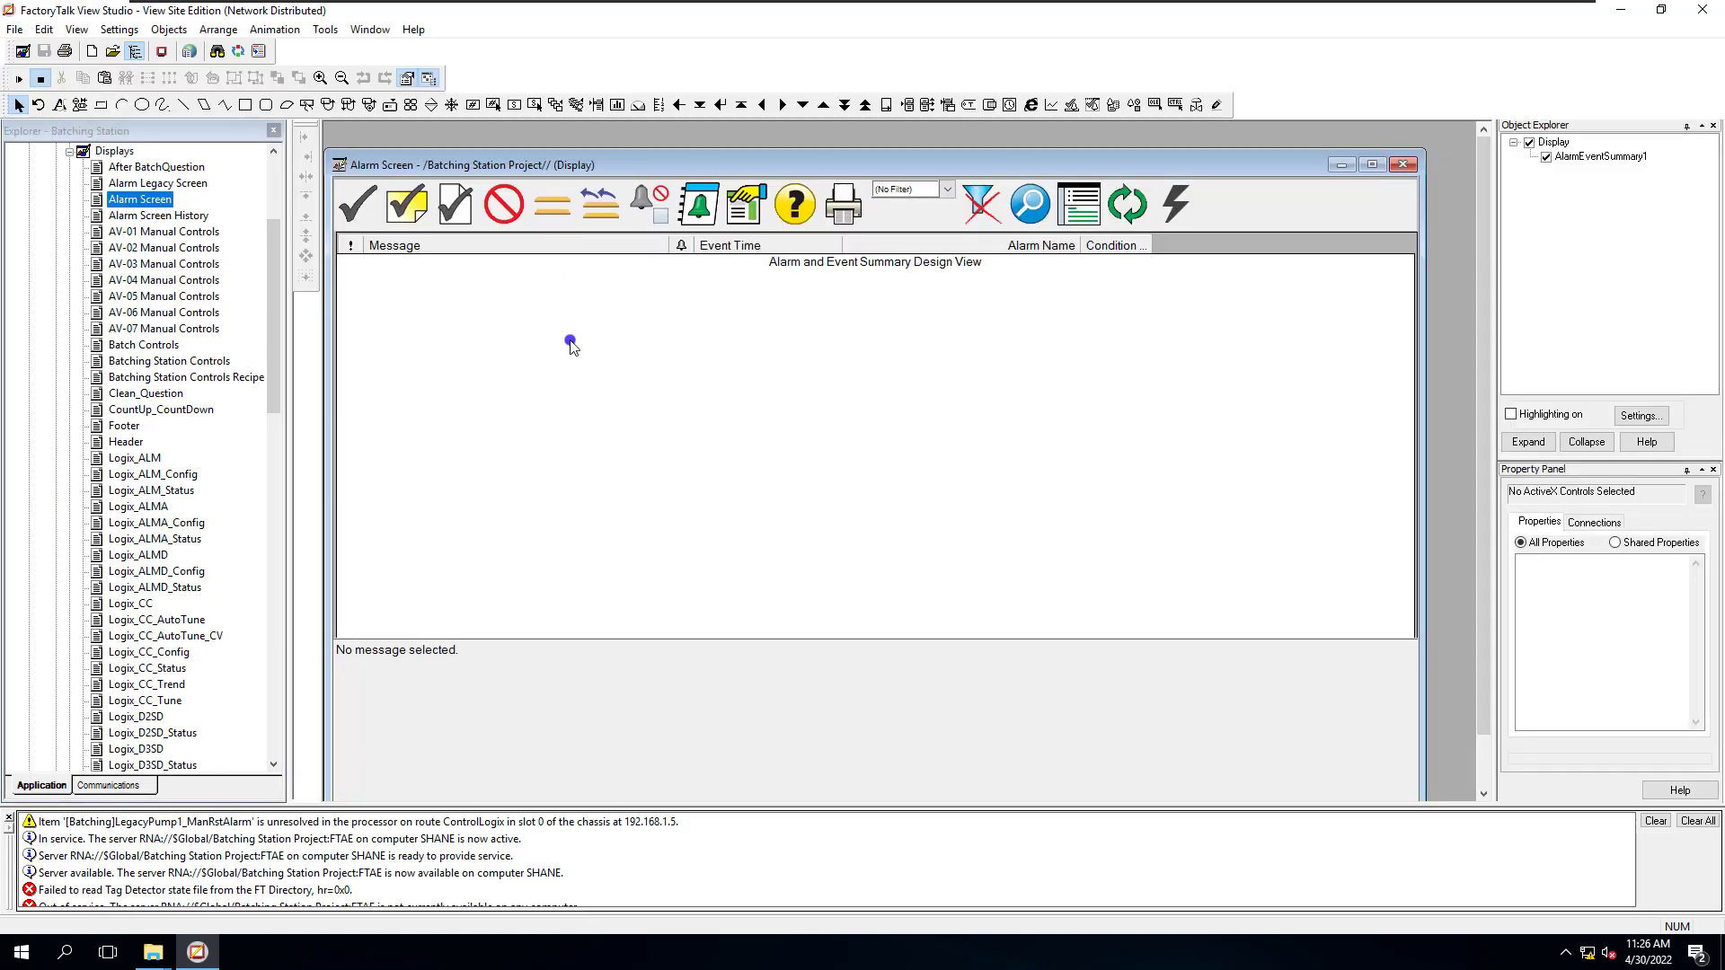
View the appearance properties of the Alarm Screen's event summary and dismiss them without changes
double_click(581, 356)
left_click_drag(296, 30, 938, 292)
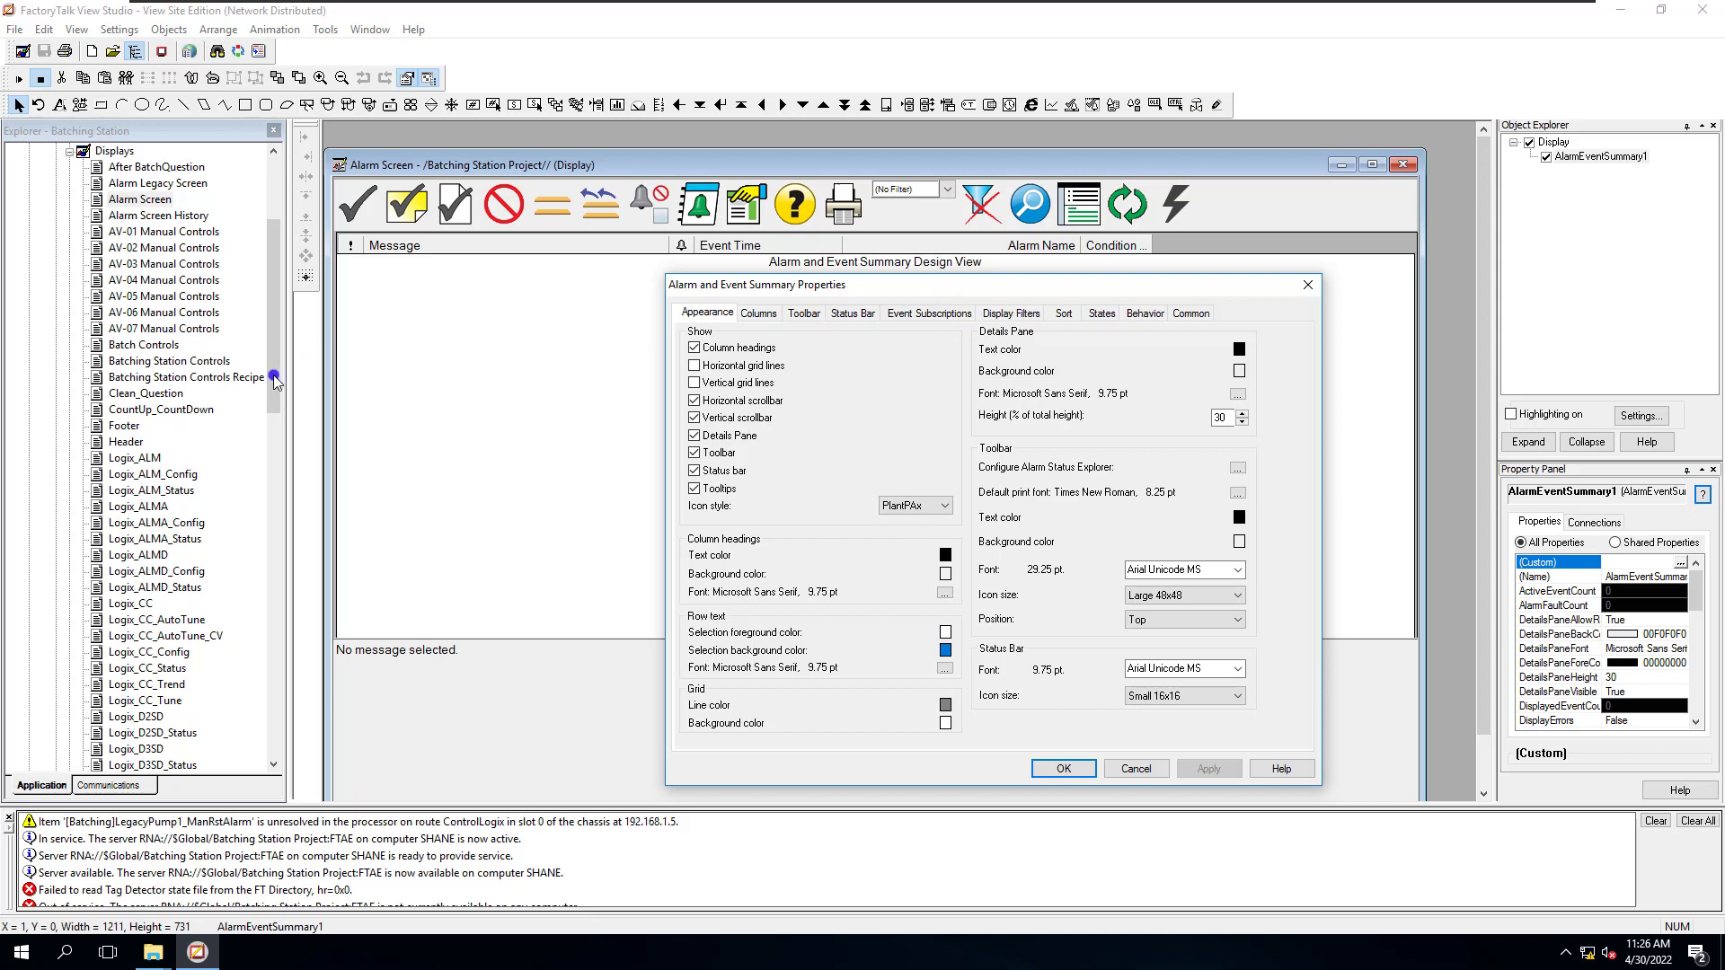
left_click(1135, 768)
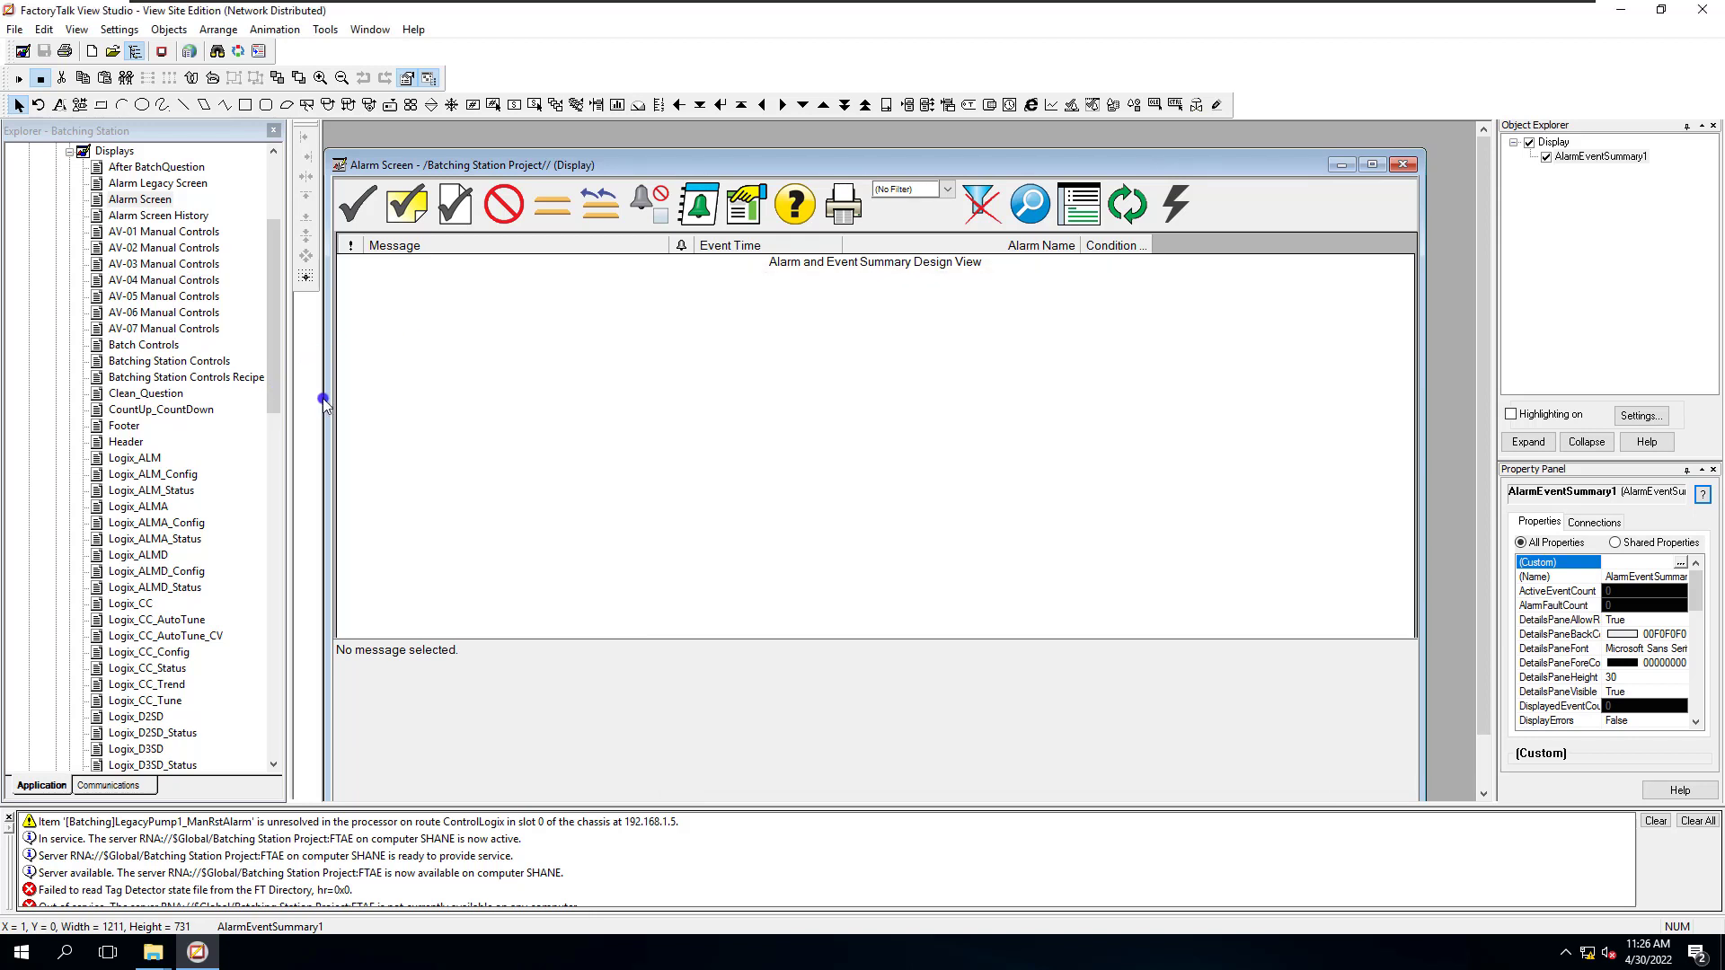
View the FTAE server's Alarm and Event Setup again and bring the Alarm Screen back to the front
left_click_drag(273, 405, 272, 360)
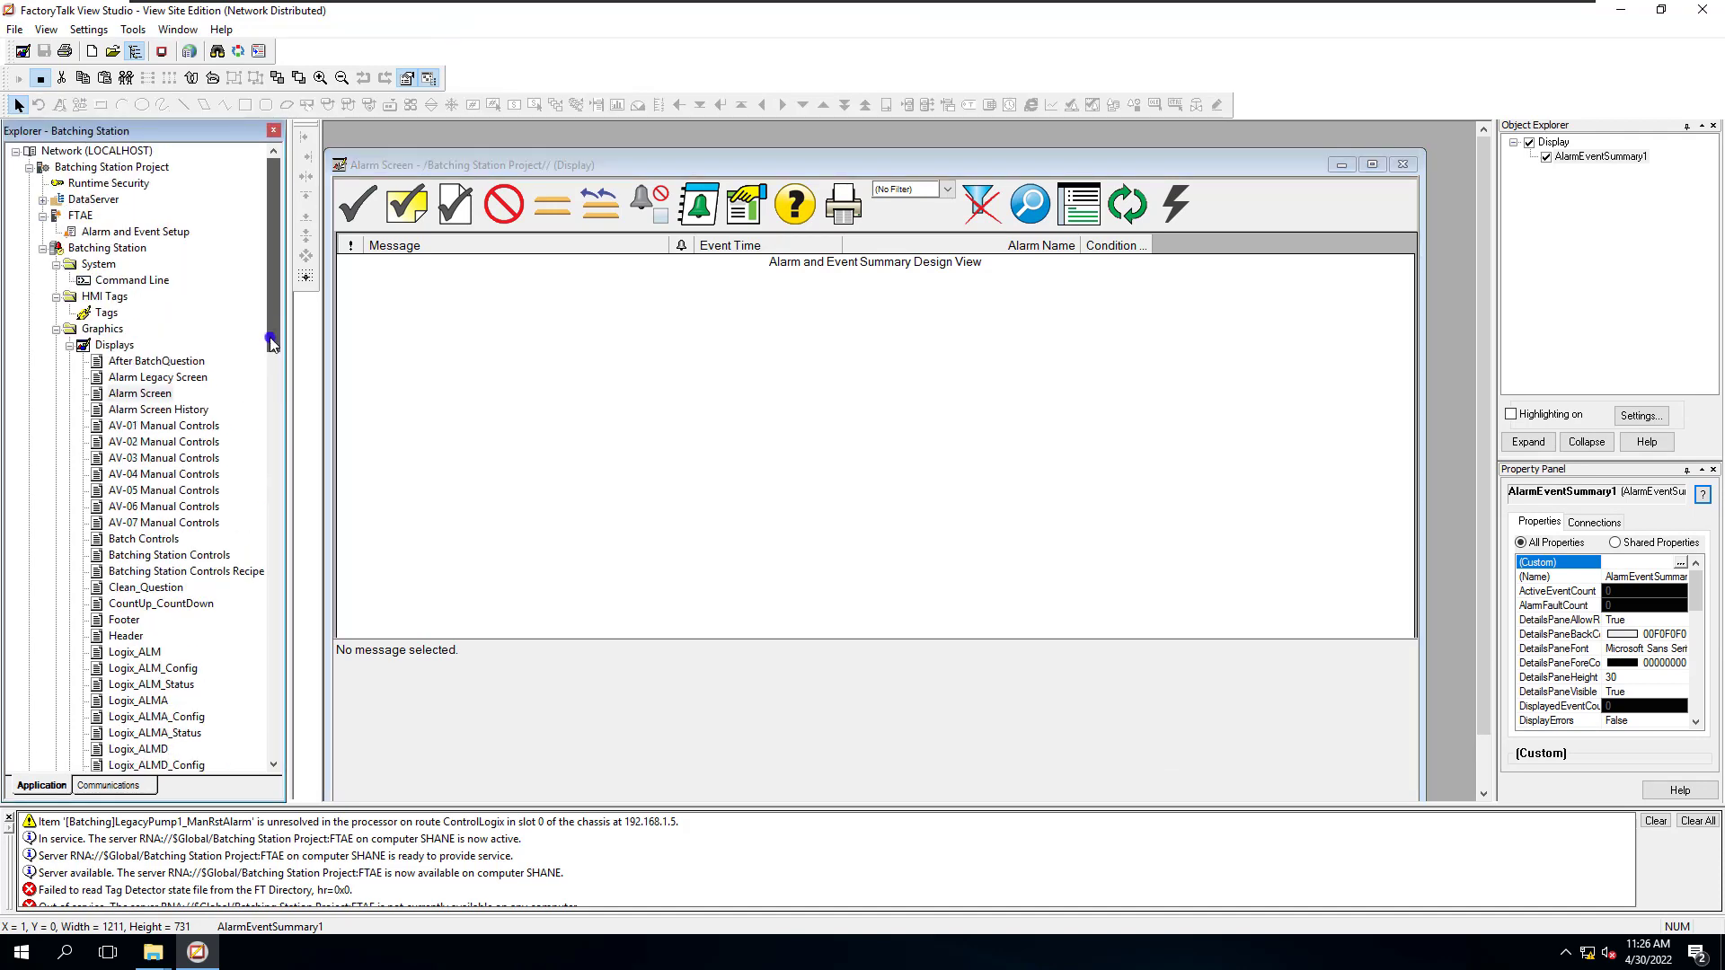
left_click(114, 233)
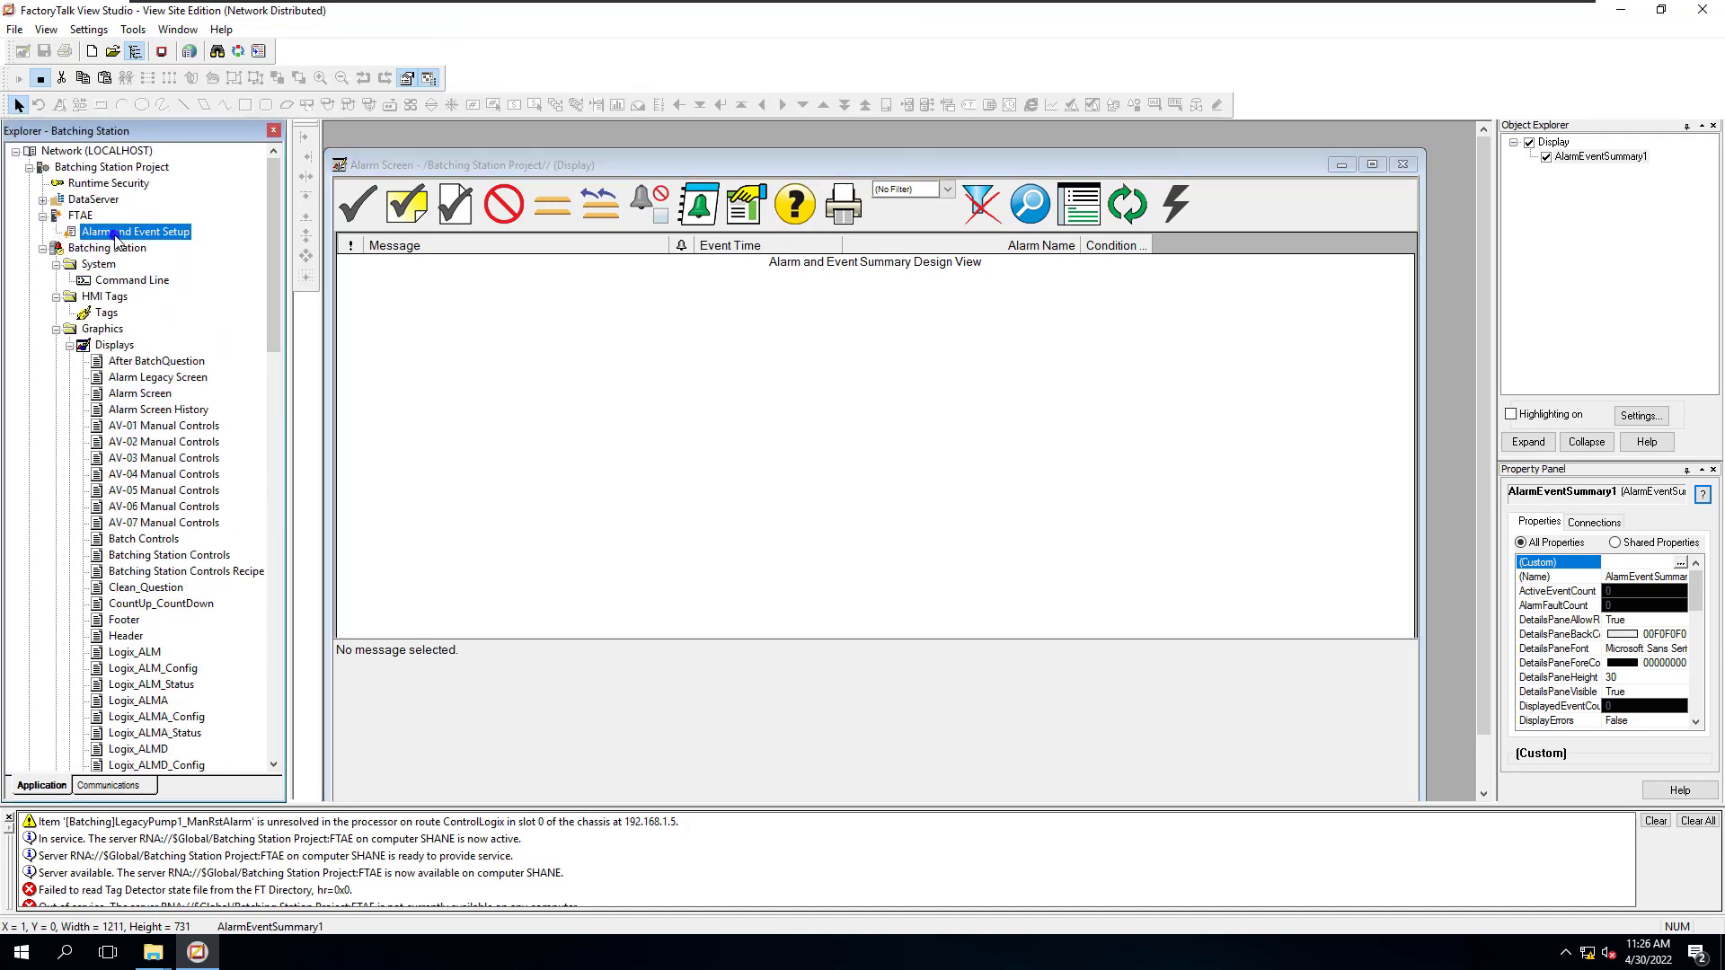
double_click(114, 233)
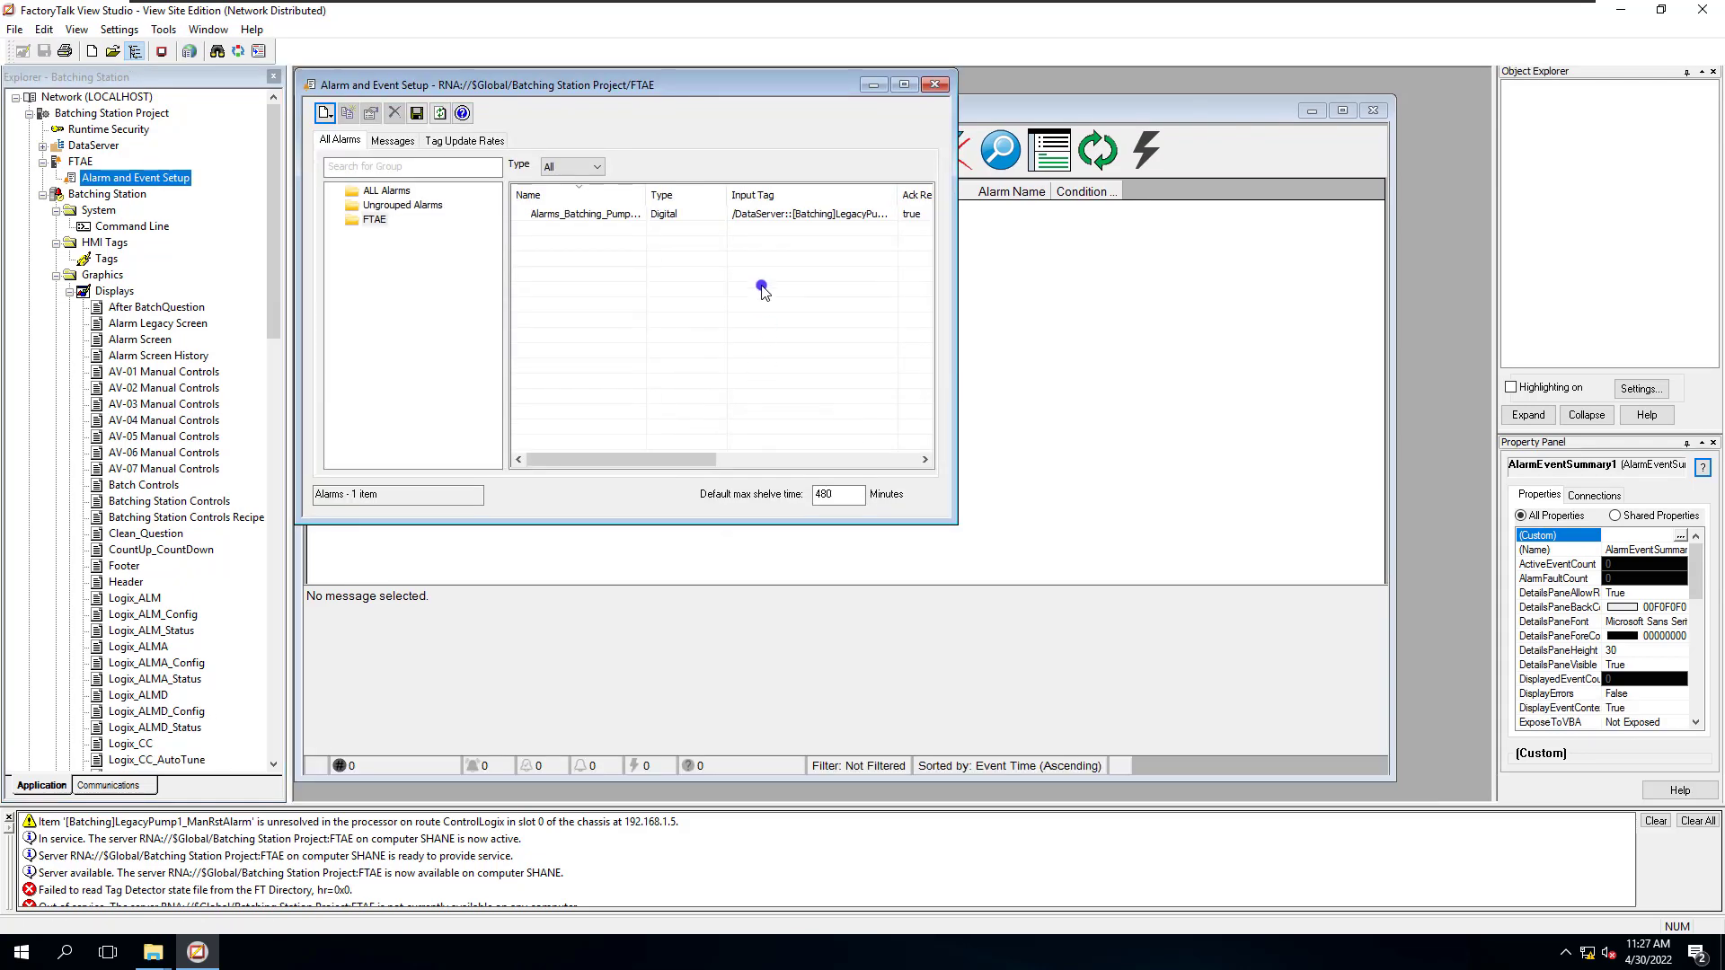
left_click(1092, 315)
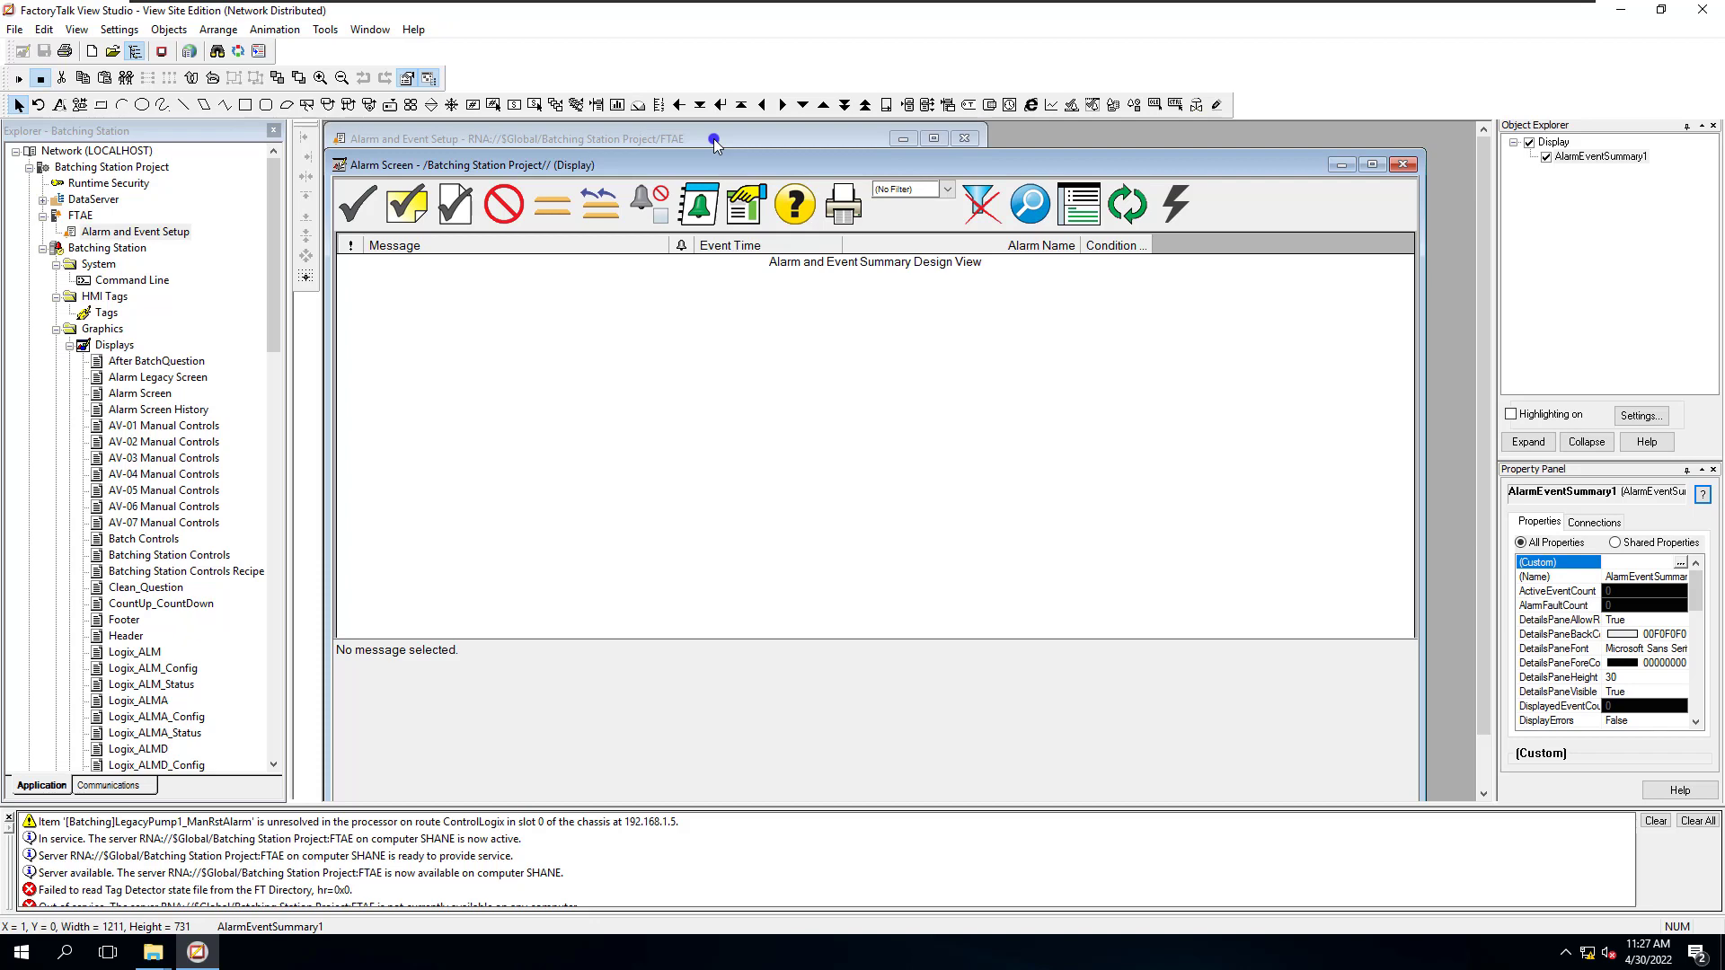
Check the existing event summary's properties once more and cancel out of them
right_click(692, 337)
left_click(723, 346)
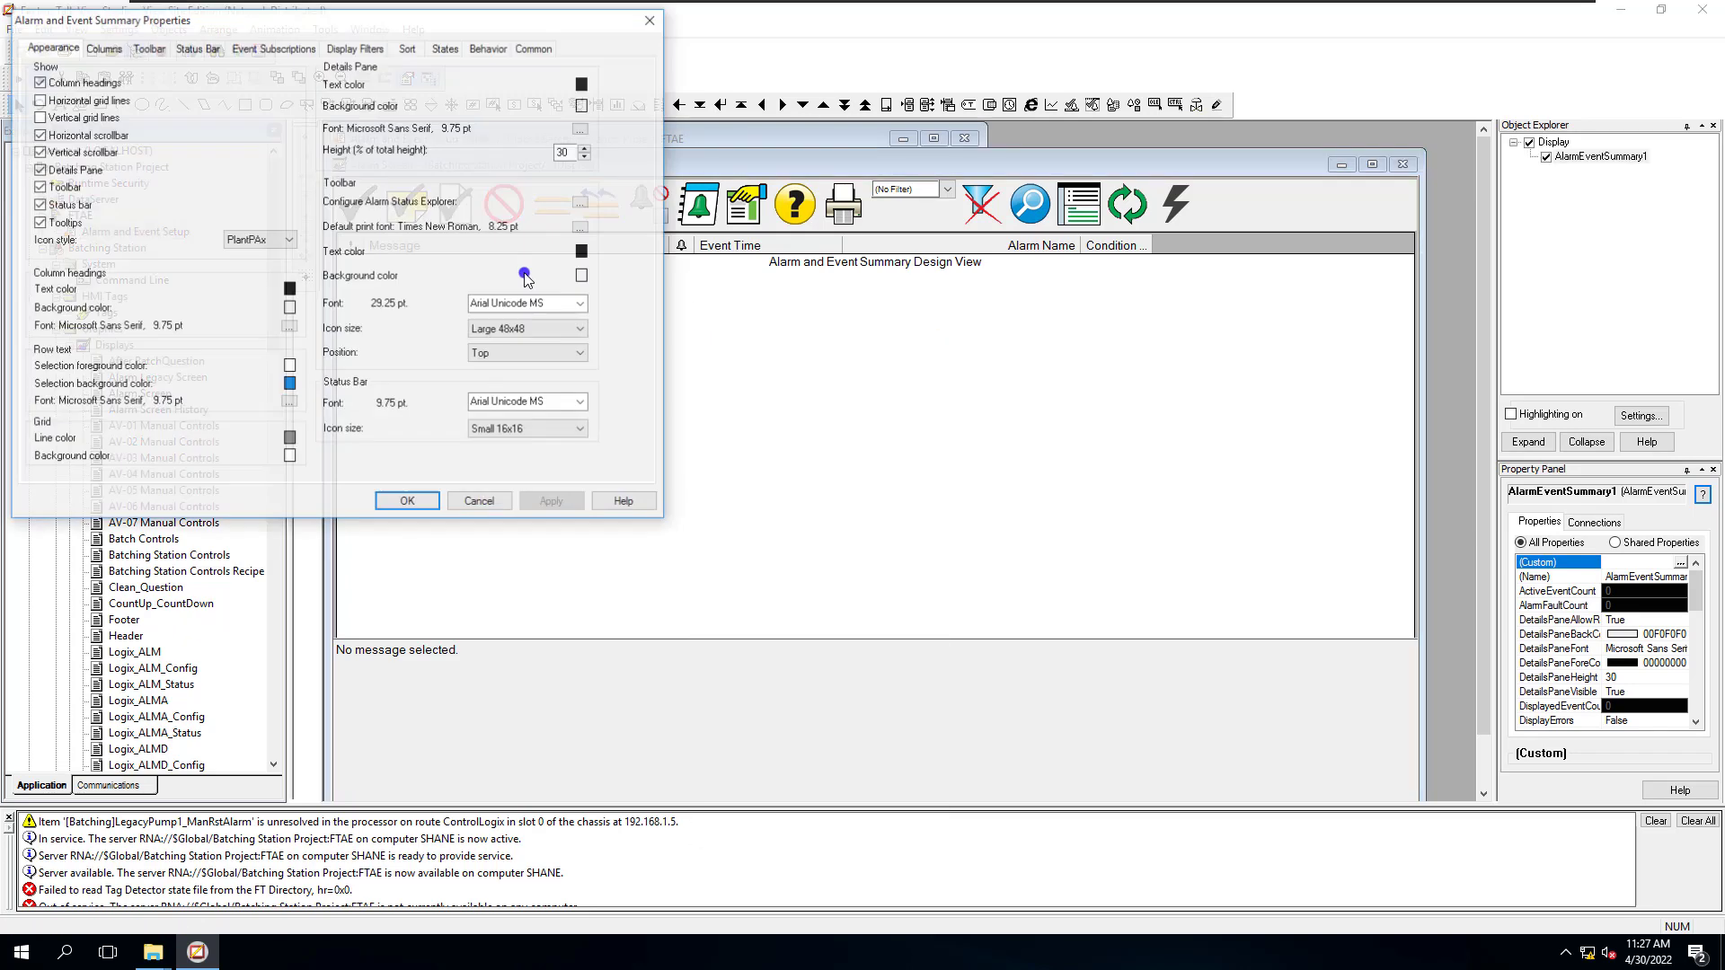
left_click_drag(294, 34, 740, 236)
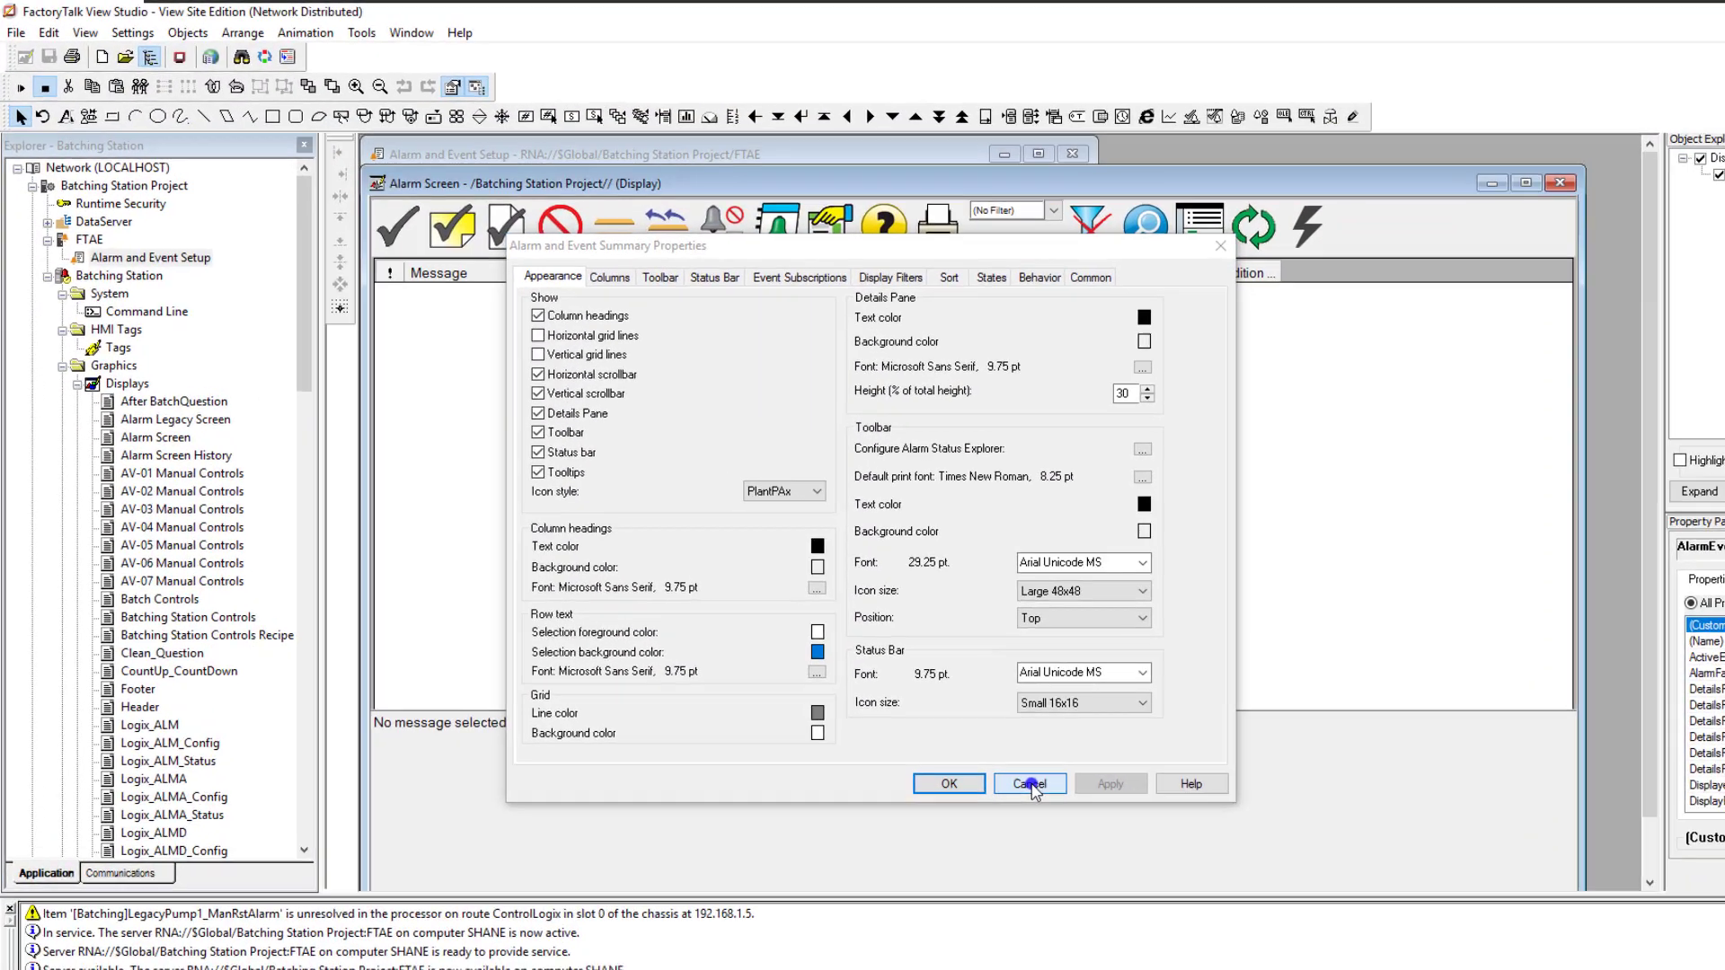
left_click(1030, 784)
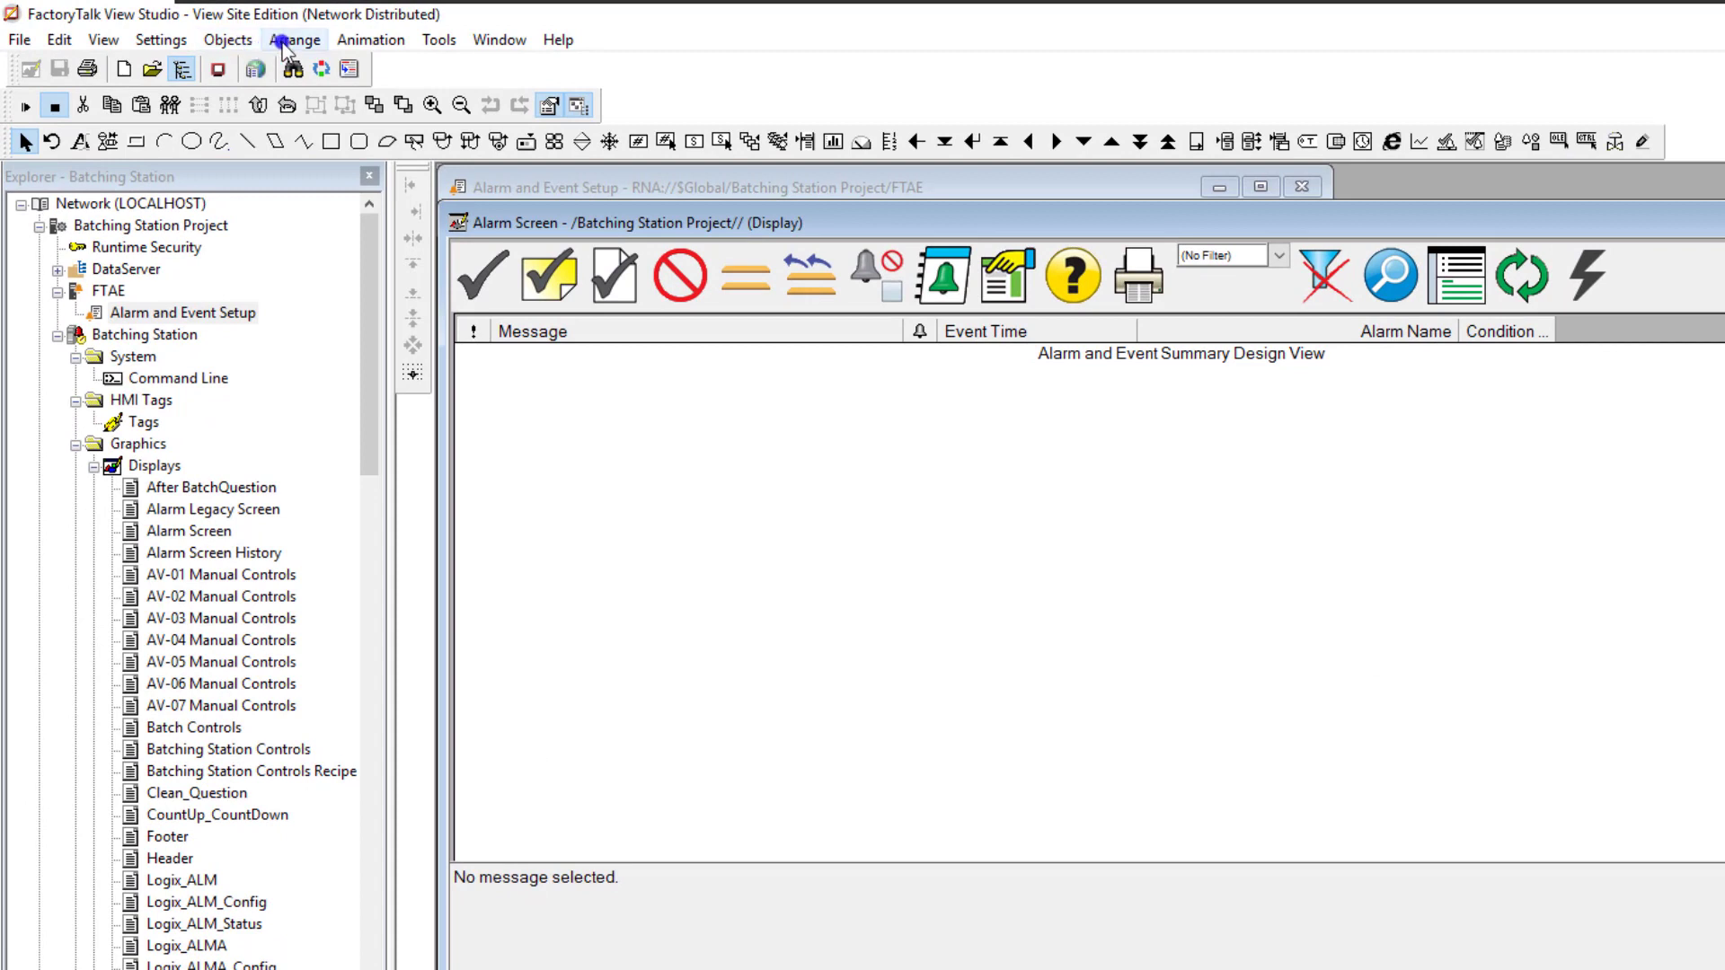
Place a second, smaller Alarm and Event Summary object in the middle of the Alarm Screen display
left_click(203, 43)
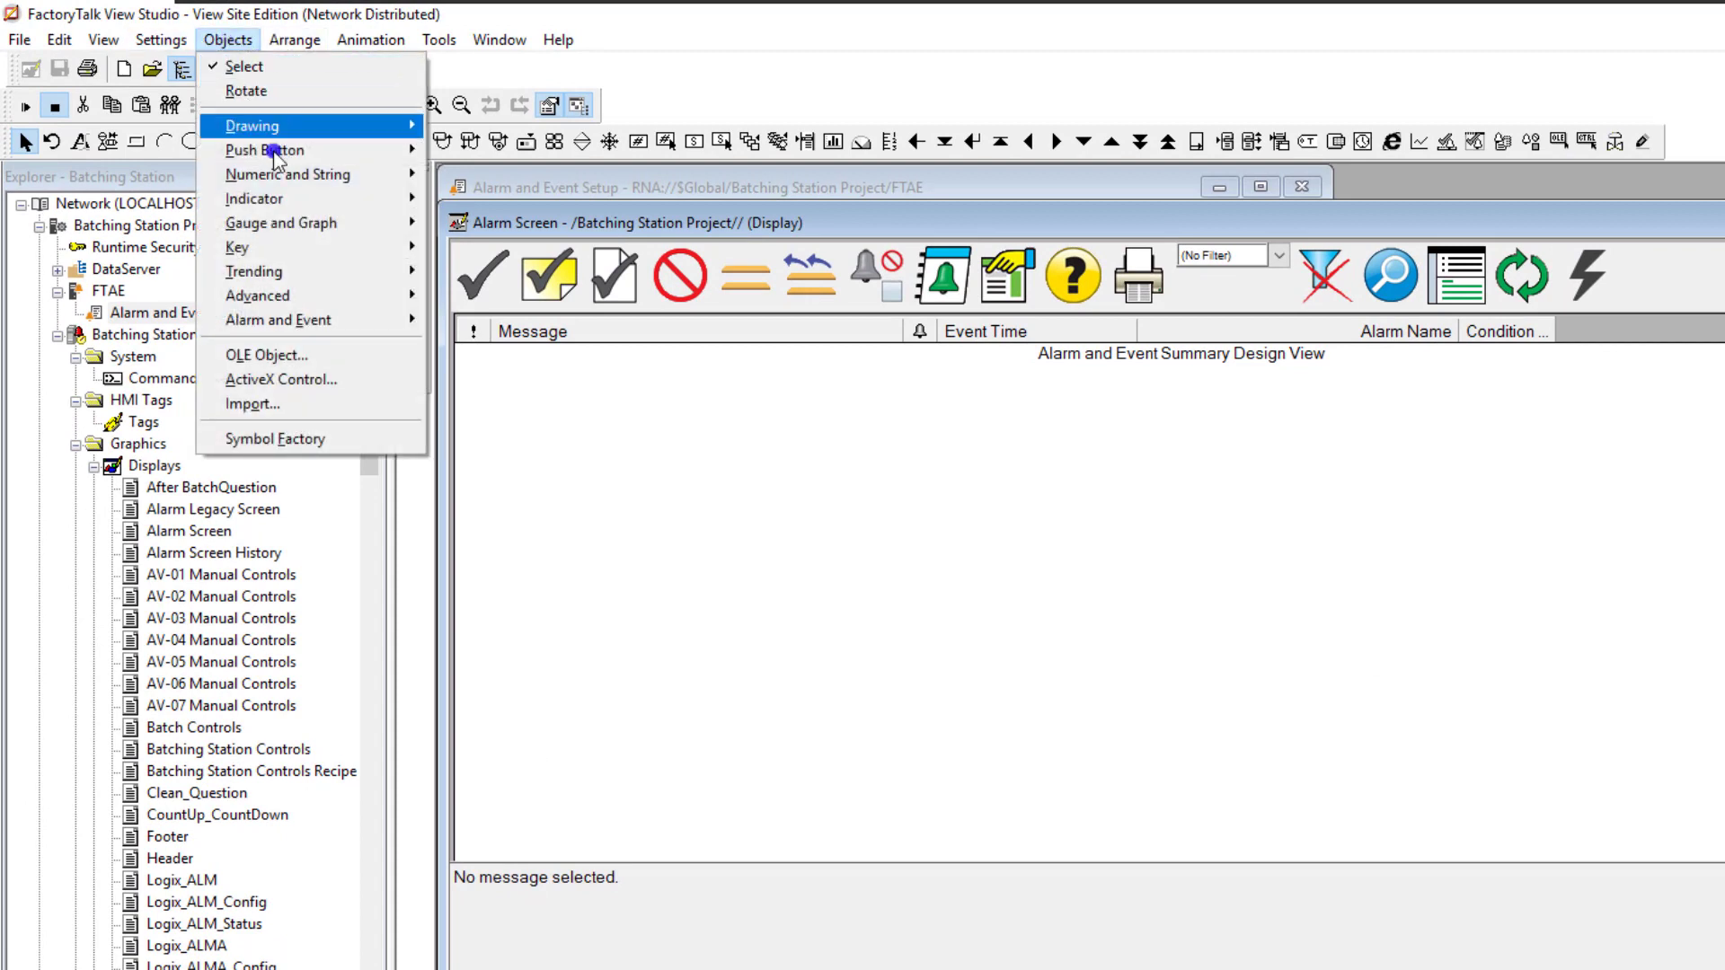
left_click(279, 324)
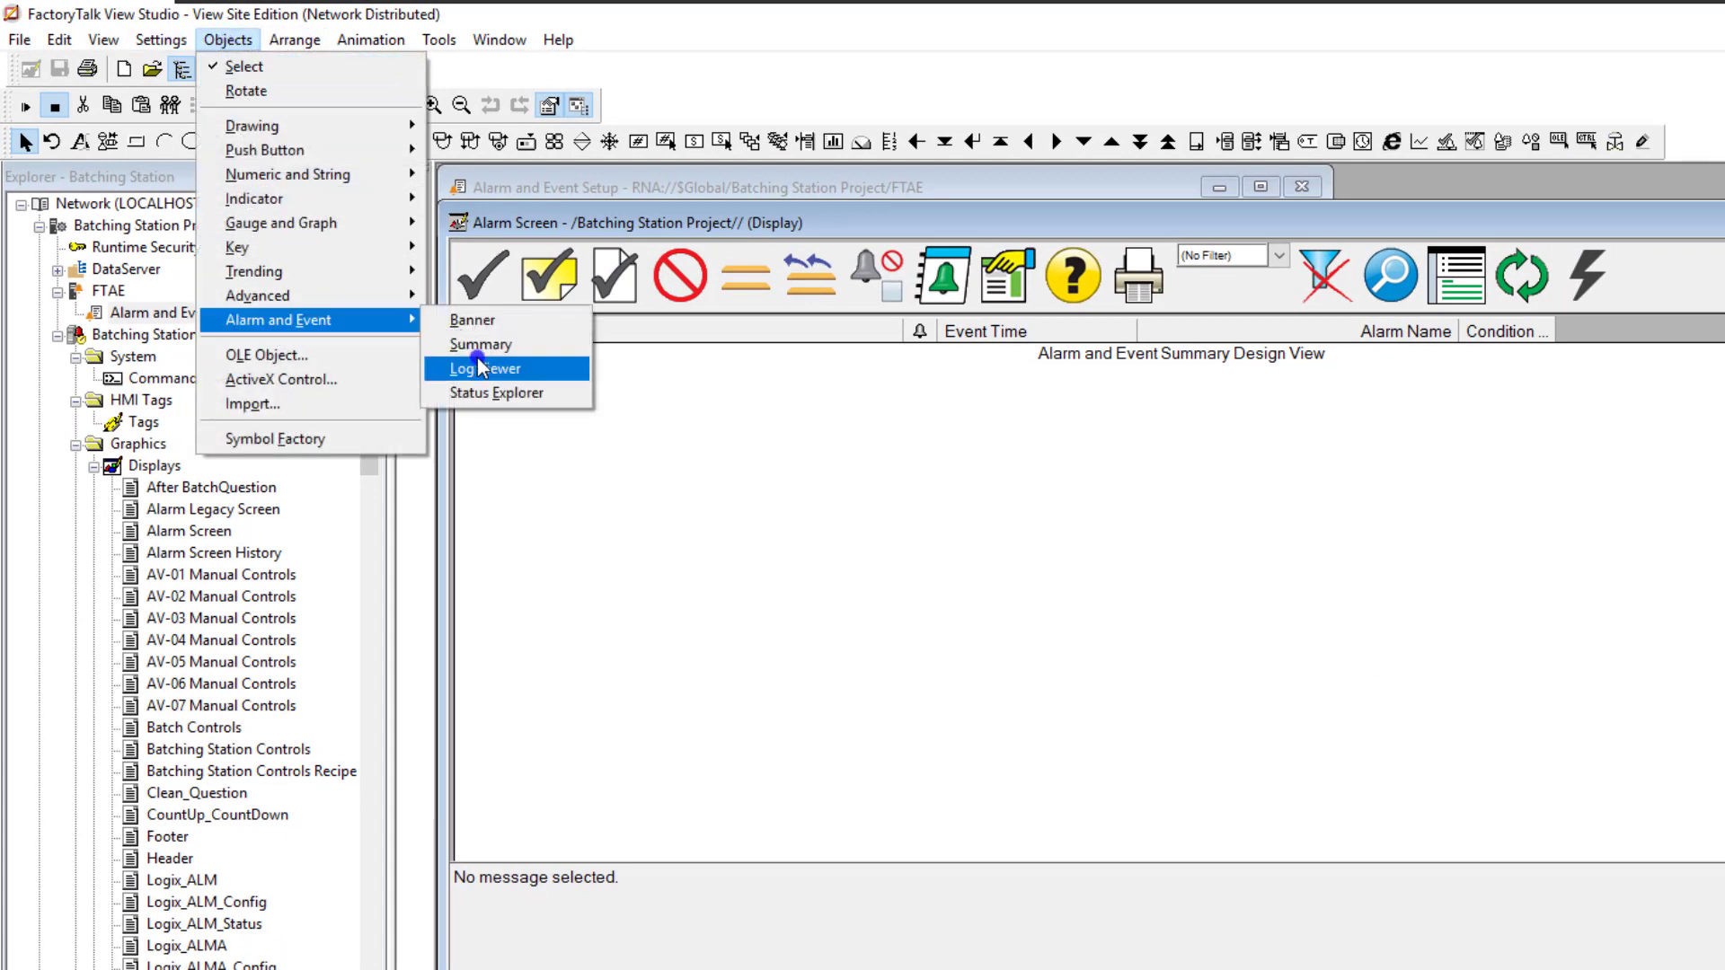
left_click(482, 351)
left_click_drag(808, 514, 1298, 701)
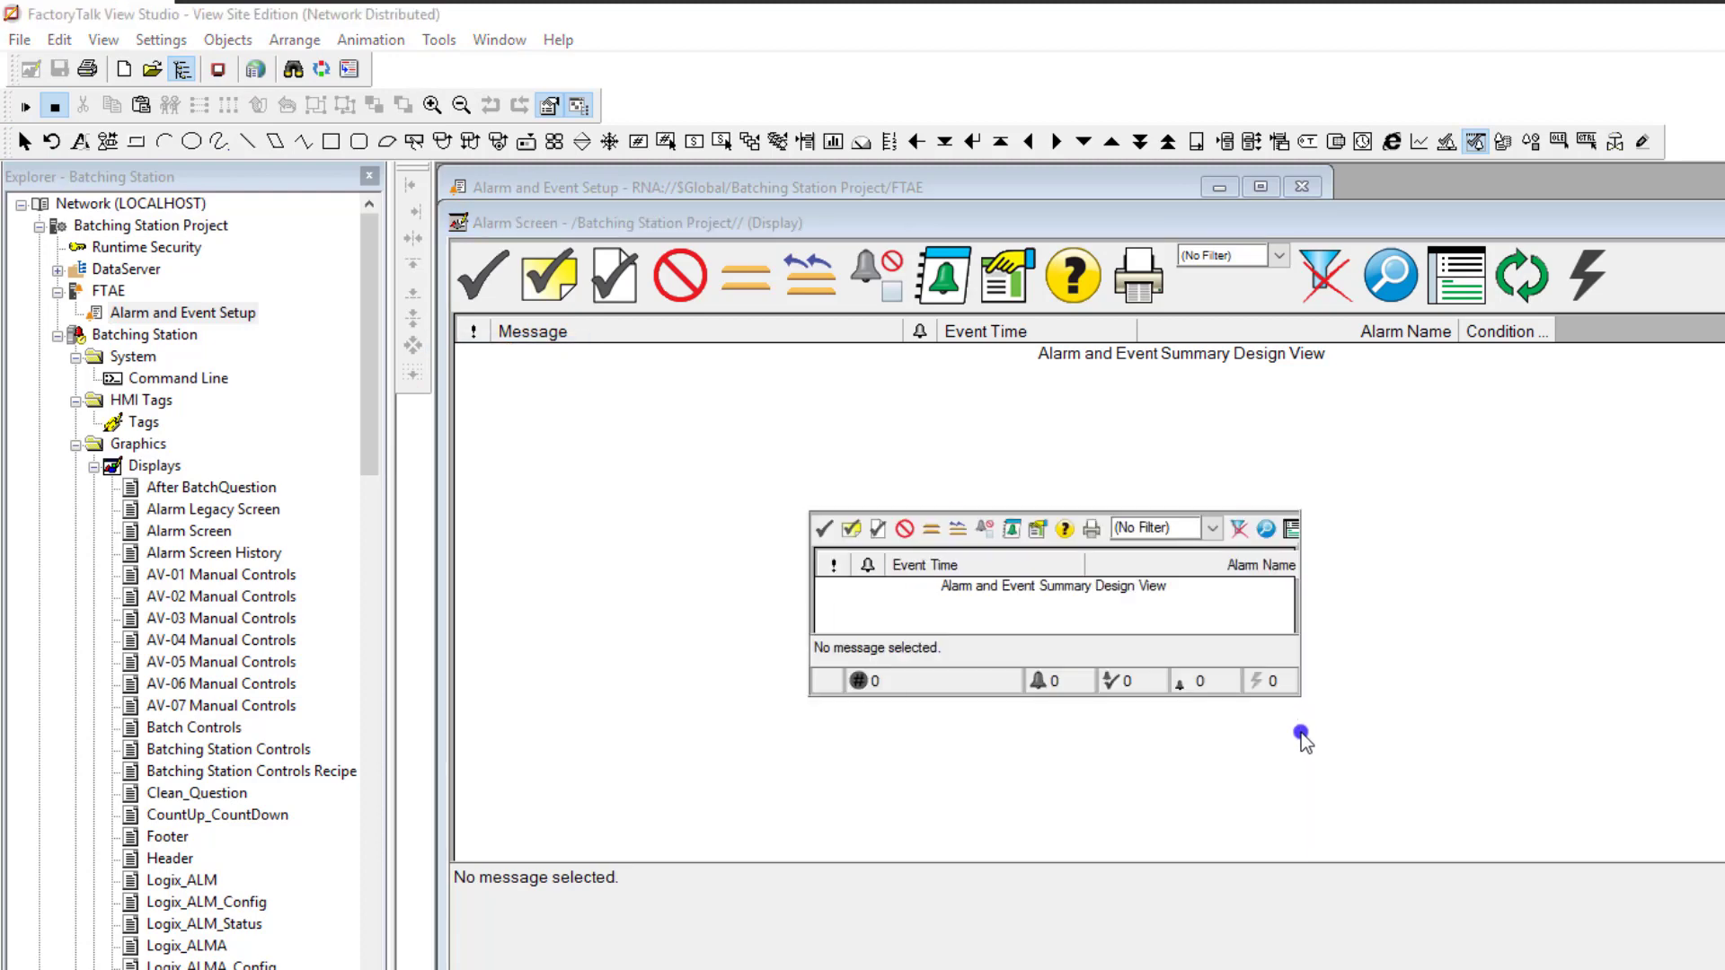
left_click(881, 25)
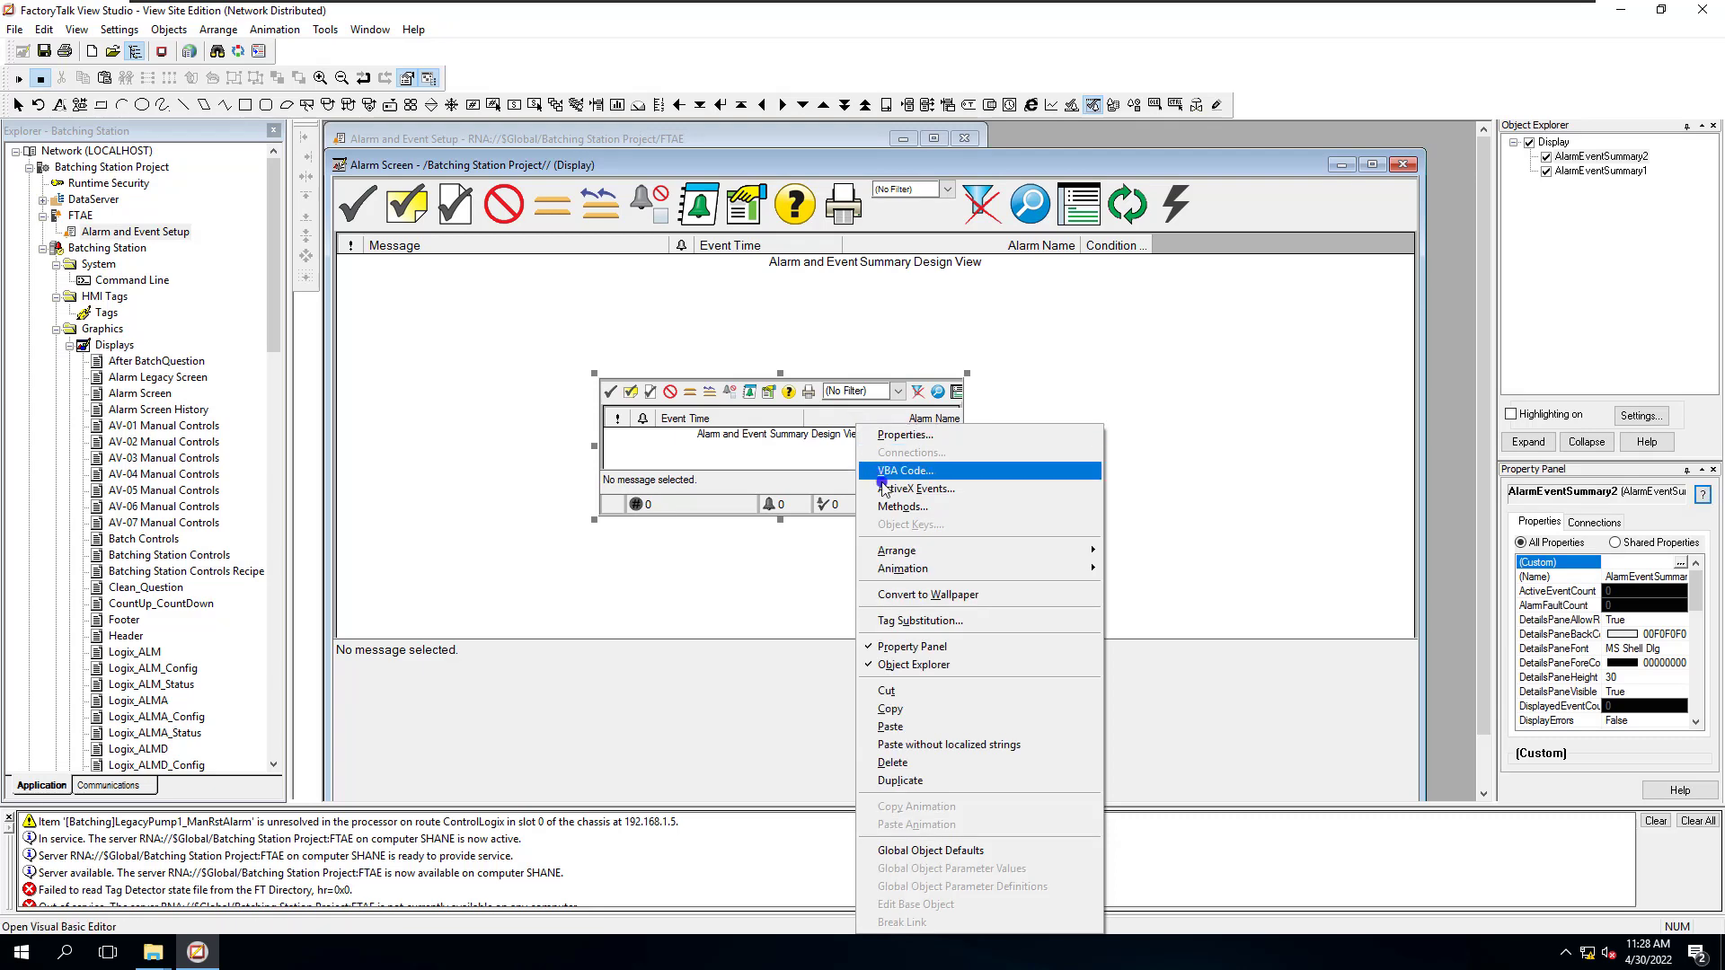
Delete the smaller event summary from the Alarm Screen and view the remaining summary's display filters without changing them
left_click(892, 762)
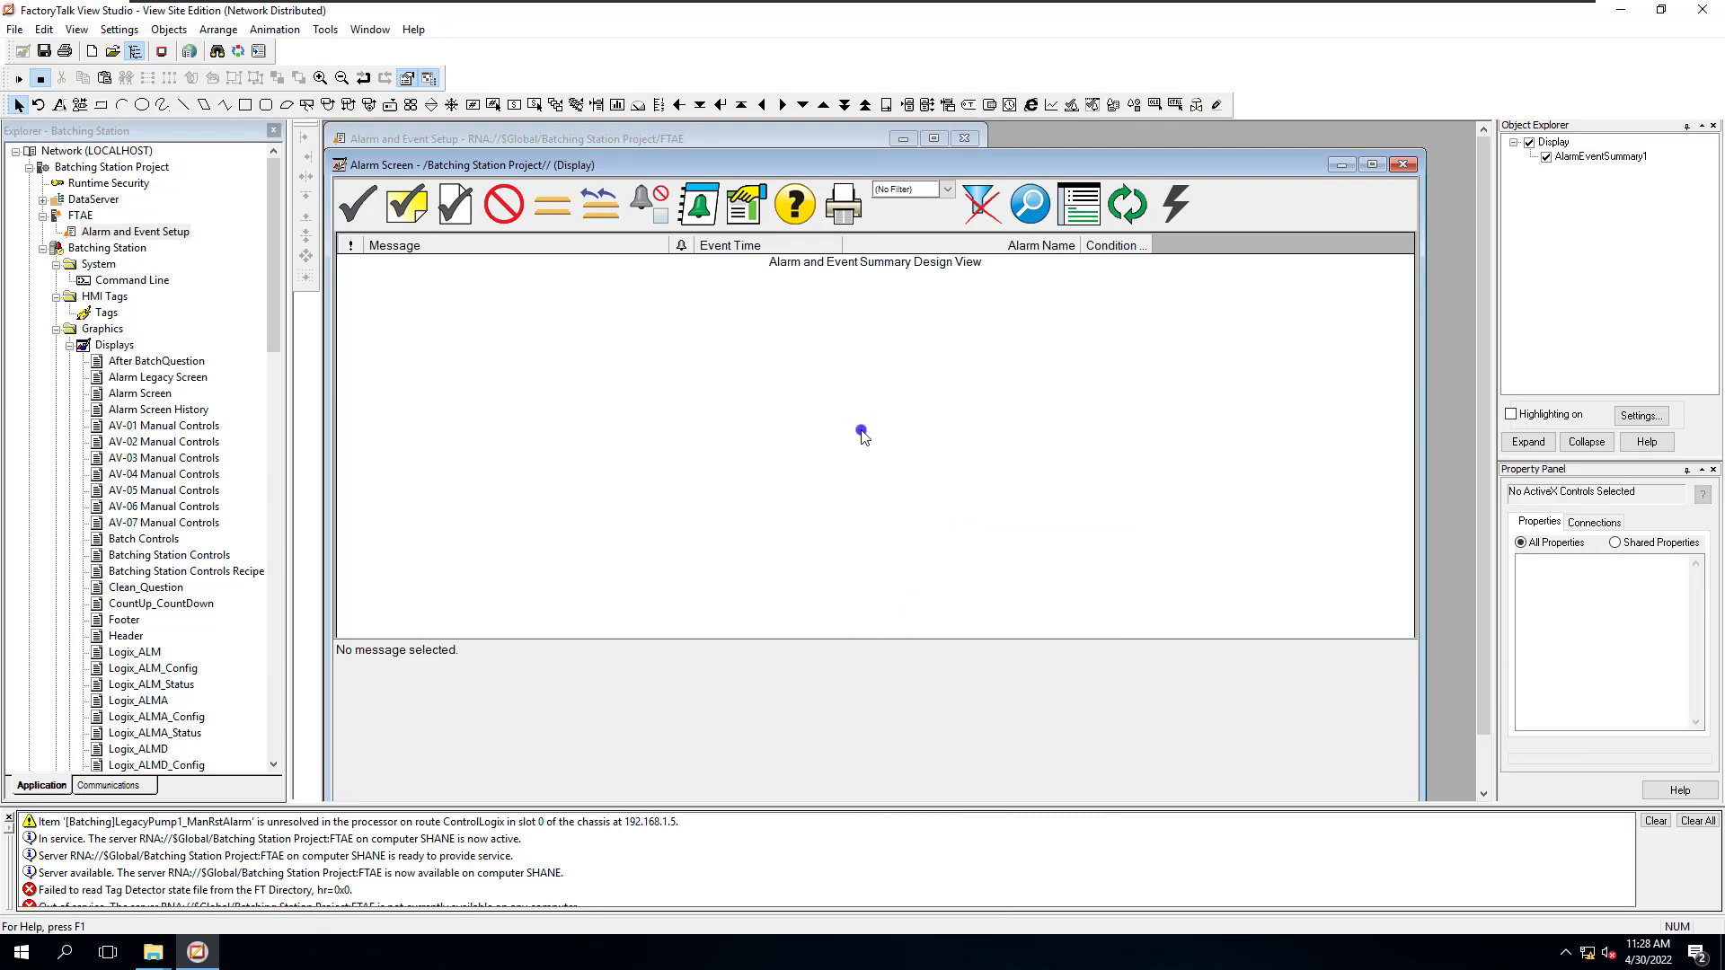
right_click(865, 430)
left_click(885, 435)
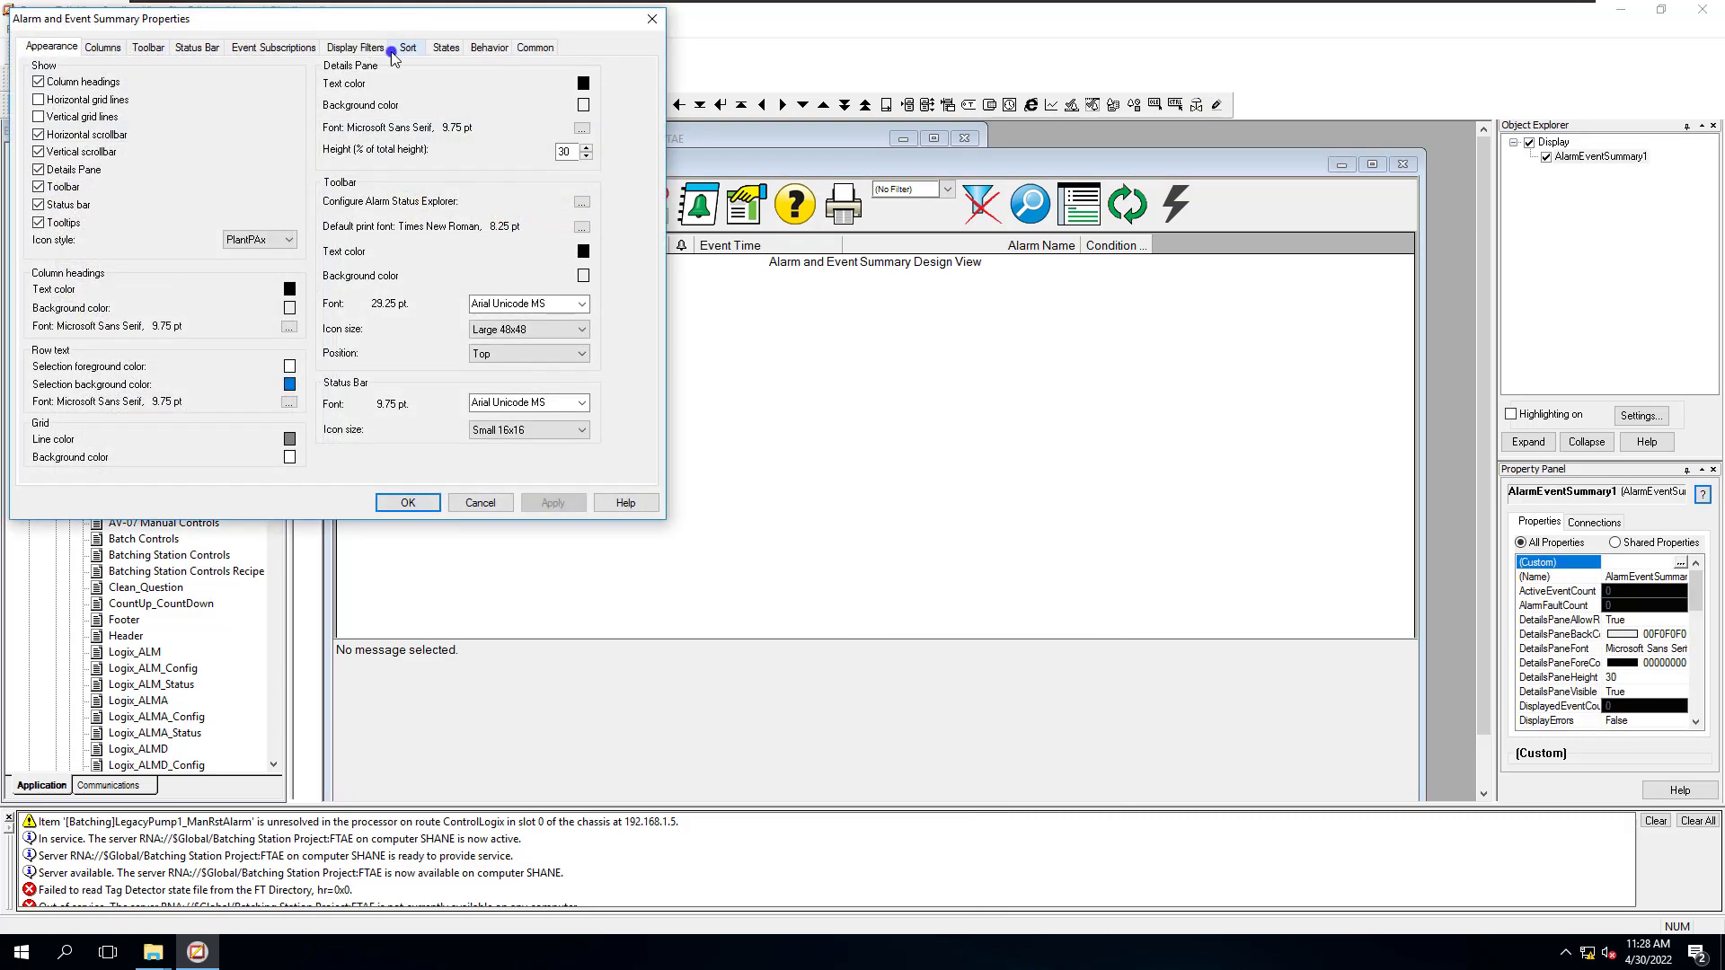
left_click(357, 47)
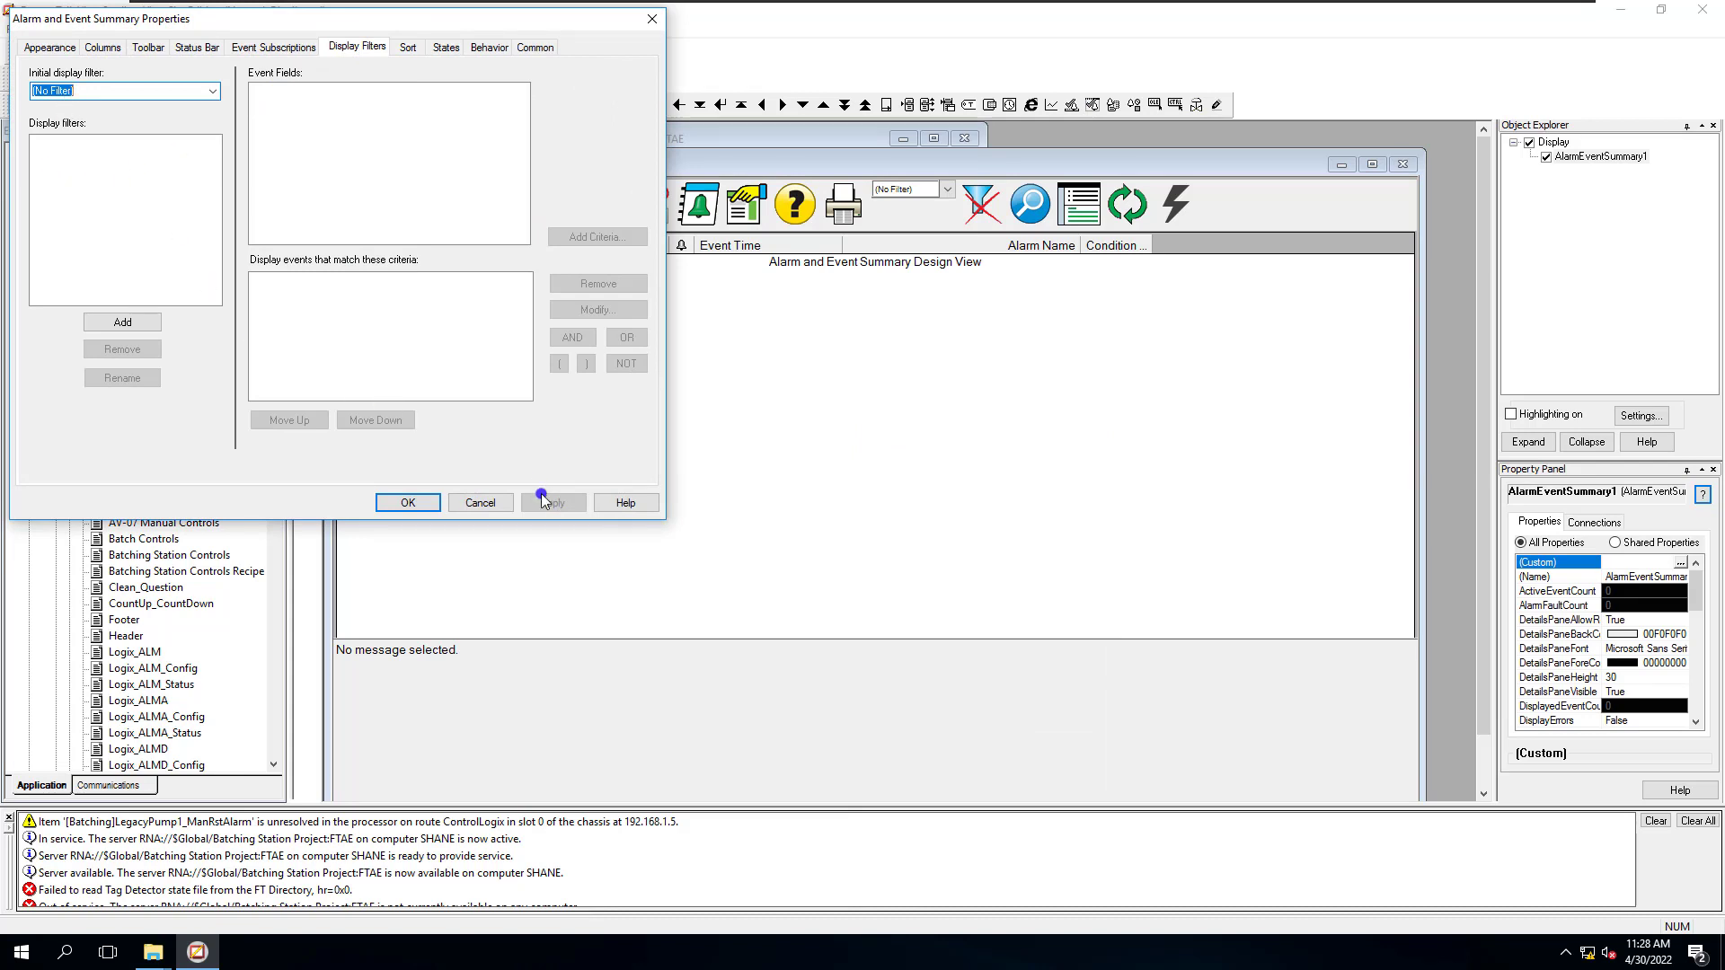
left_click(480, 503)
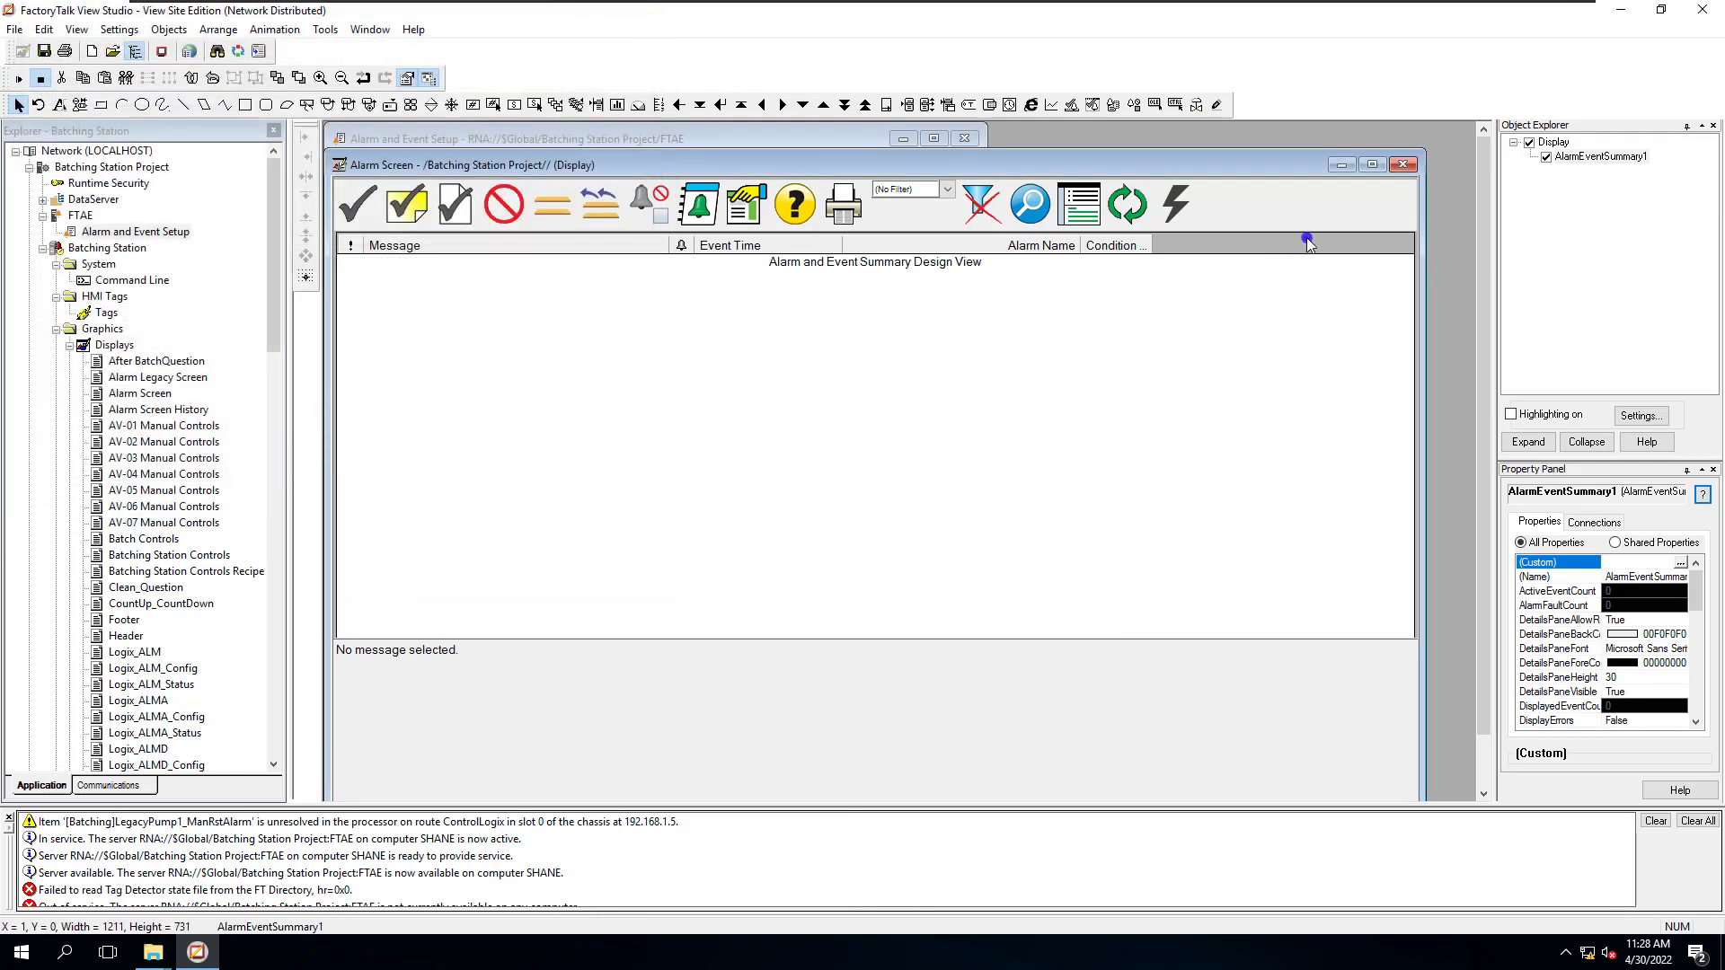
Close the Alarm Screen display without saving its changes and close the FTAE Alarm and Event Setup
left_click(1403, 165)
left_click(901, 519)
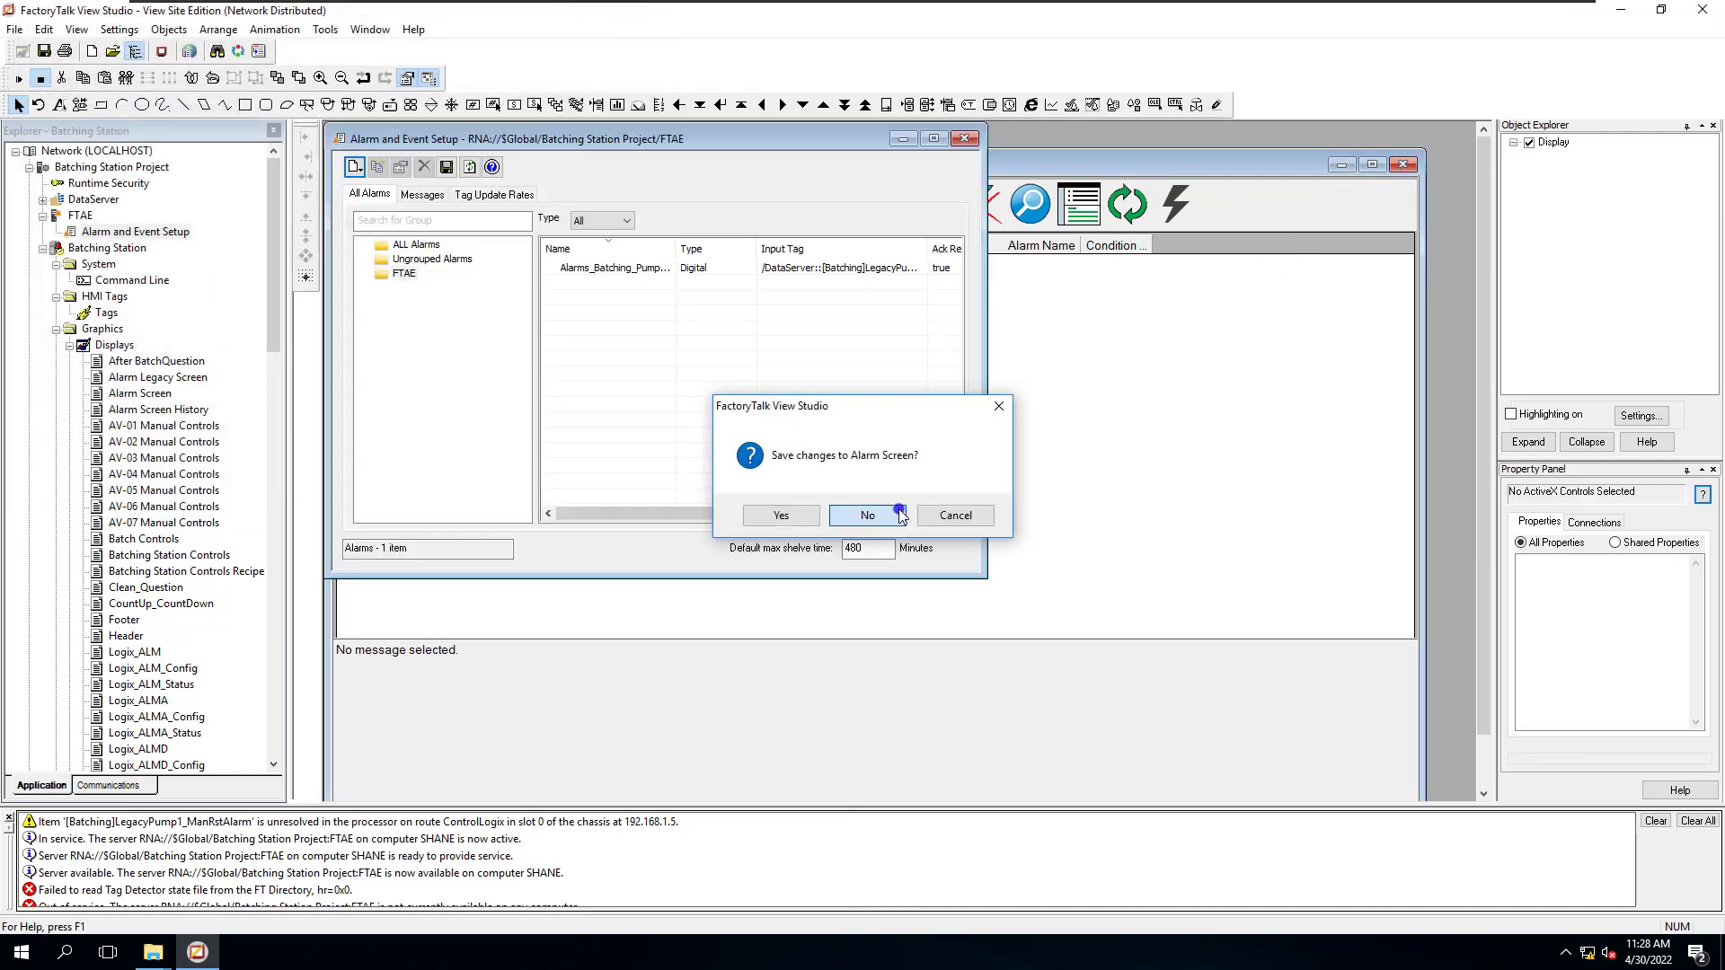
left_click(935, 86)
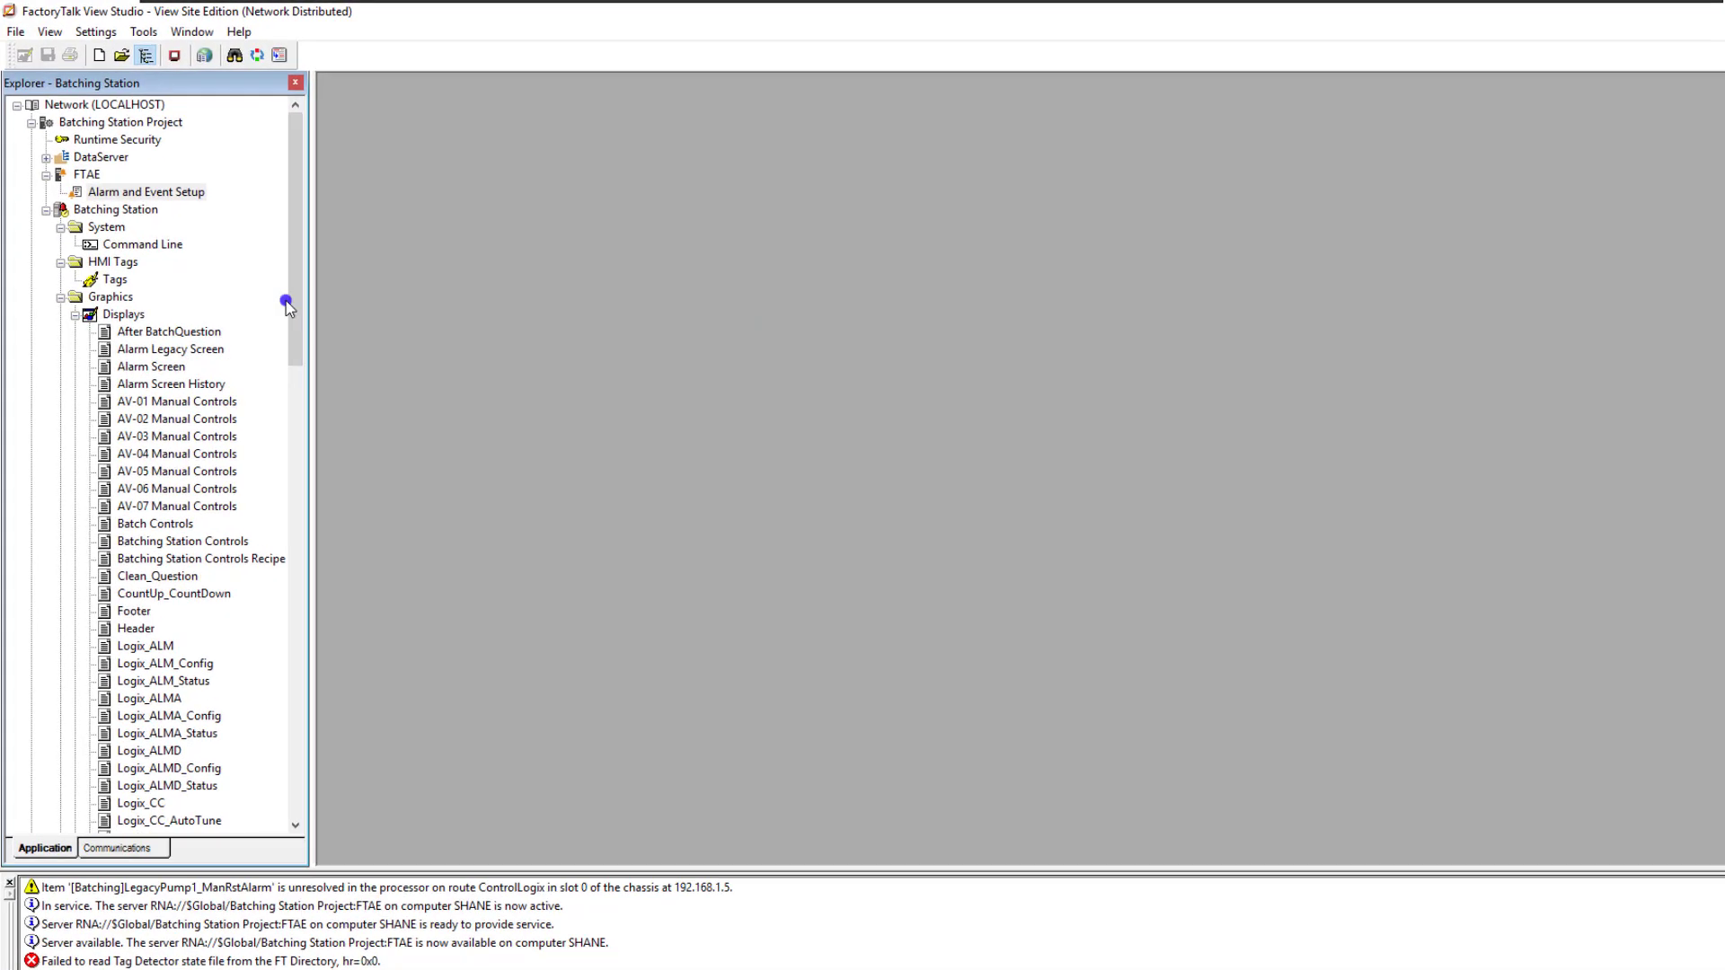
Disable the legacy alarm on the HMI tag Alarms\Batching\Pump1_ManualRequestAlarm, accept the change and close the tag database
left_click(139, 351)
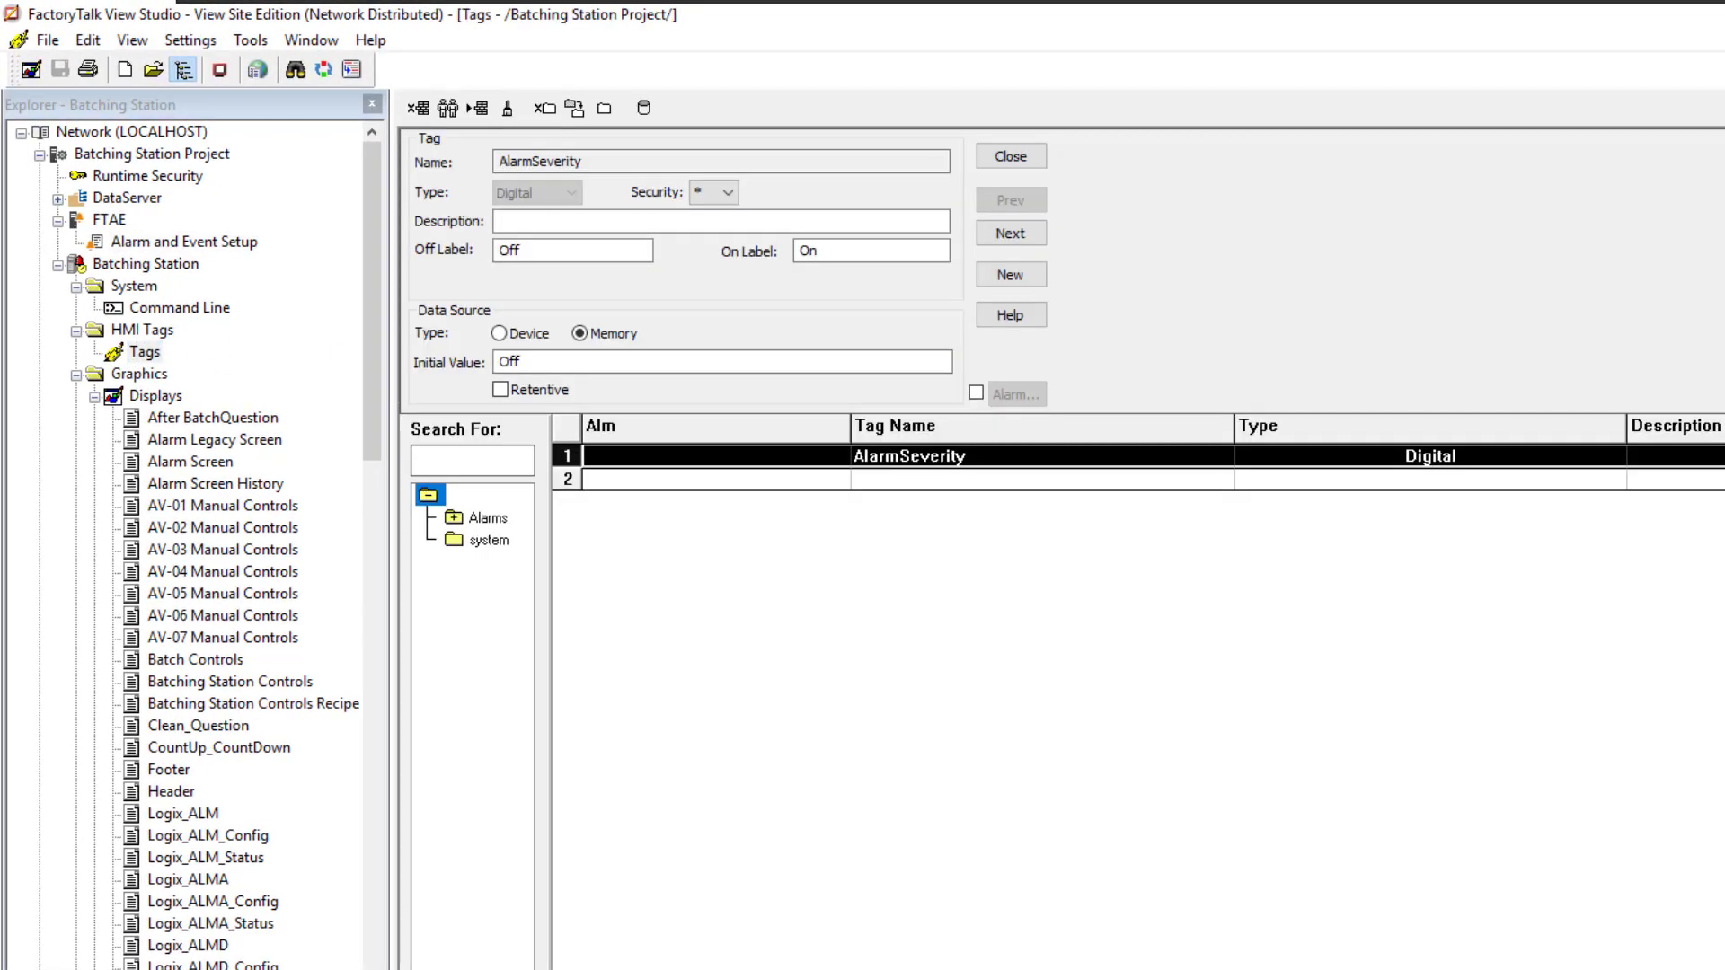
left_click(454, 518)
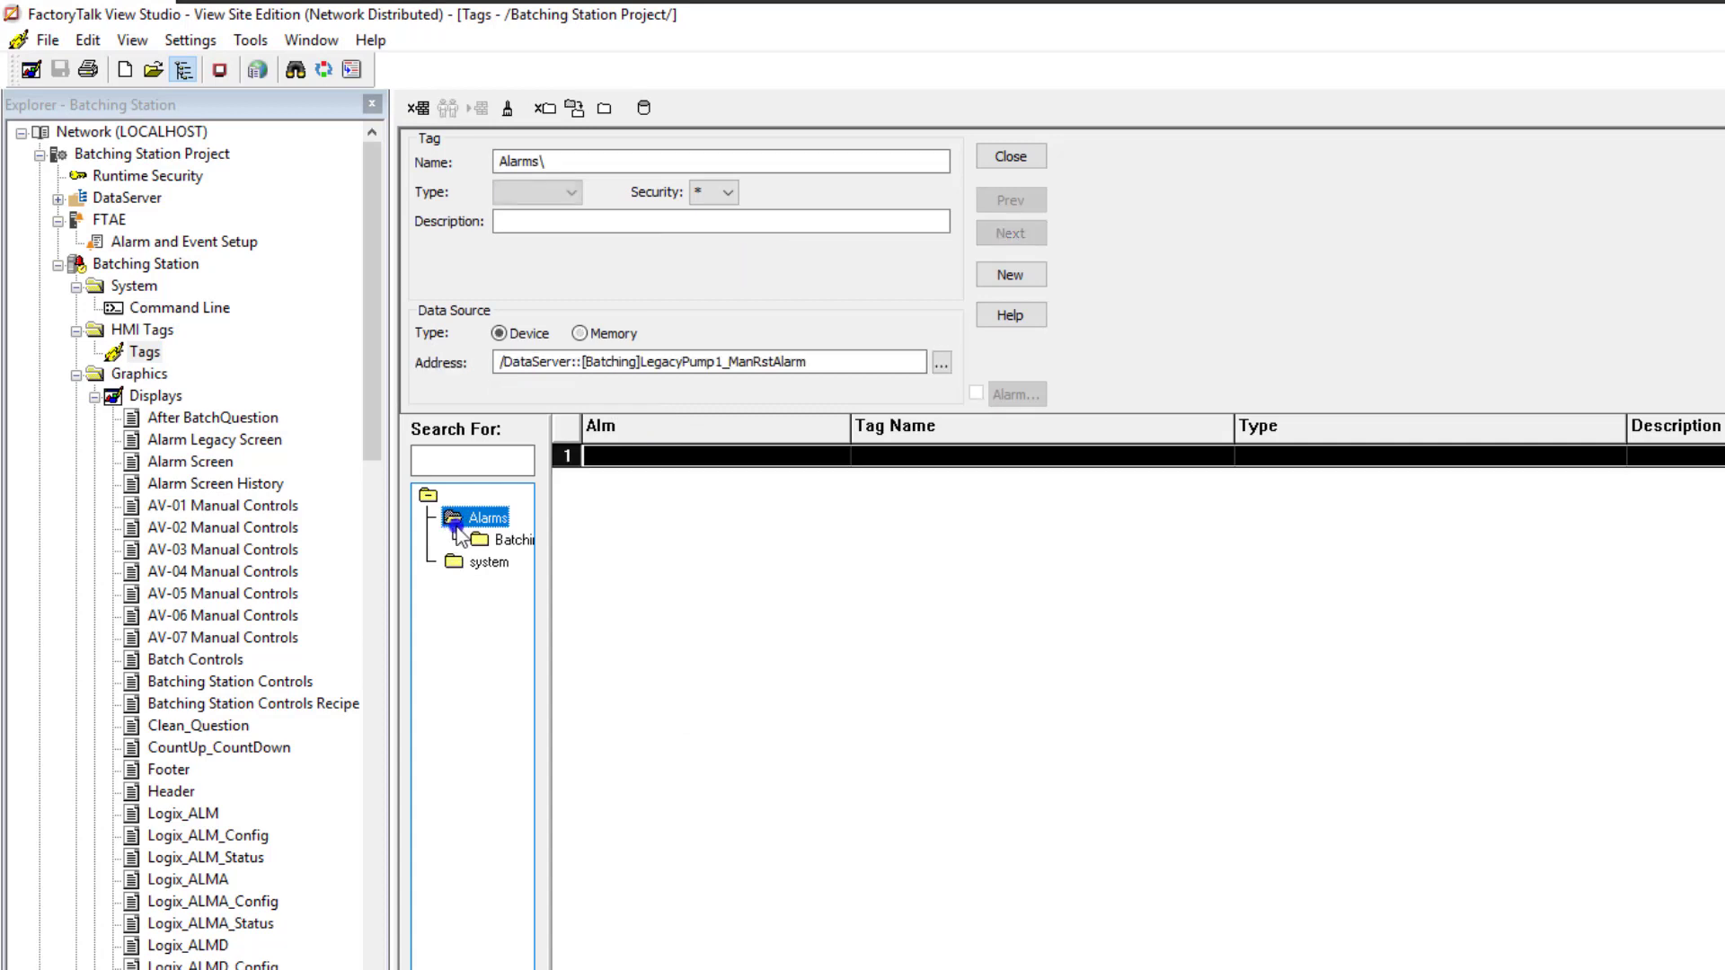
left_click(504, 539)
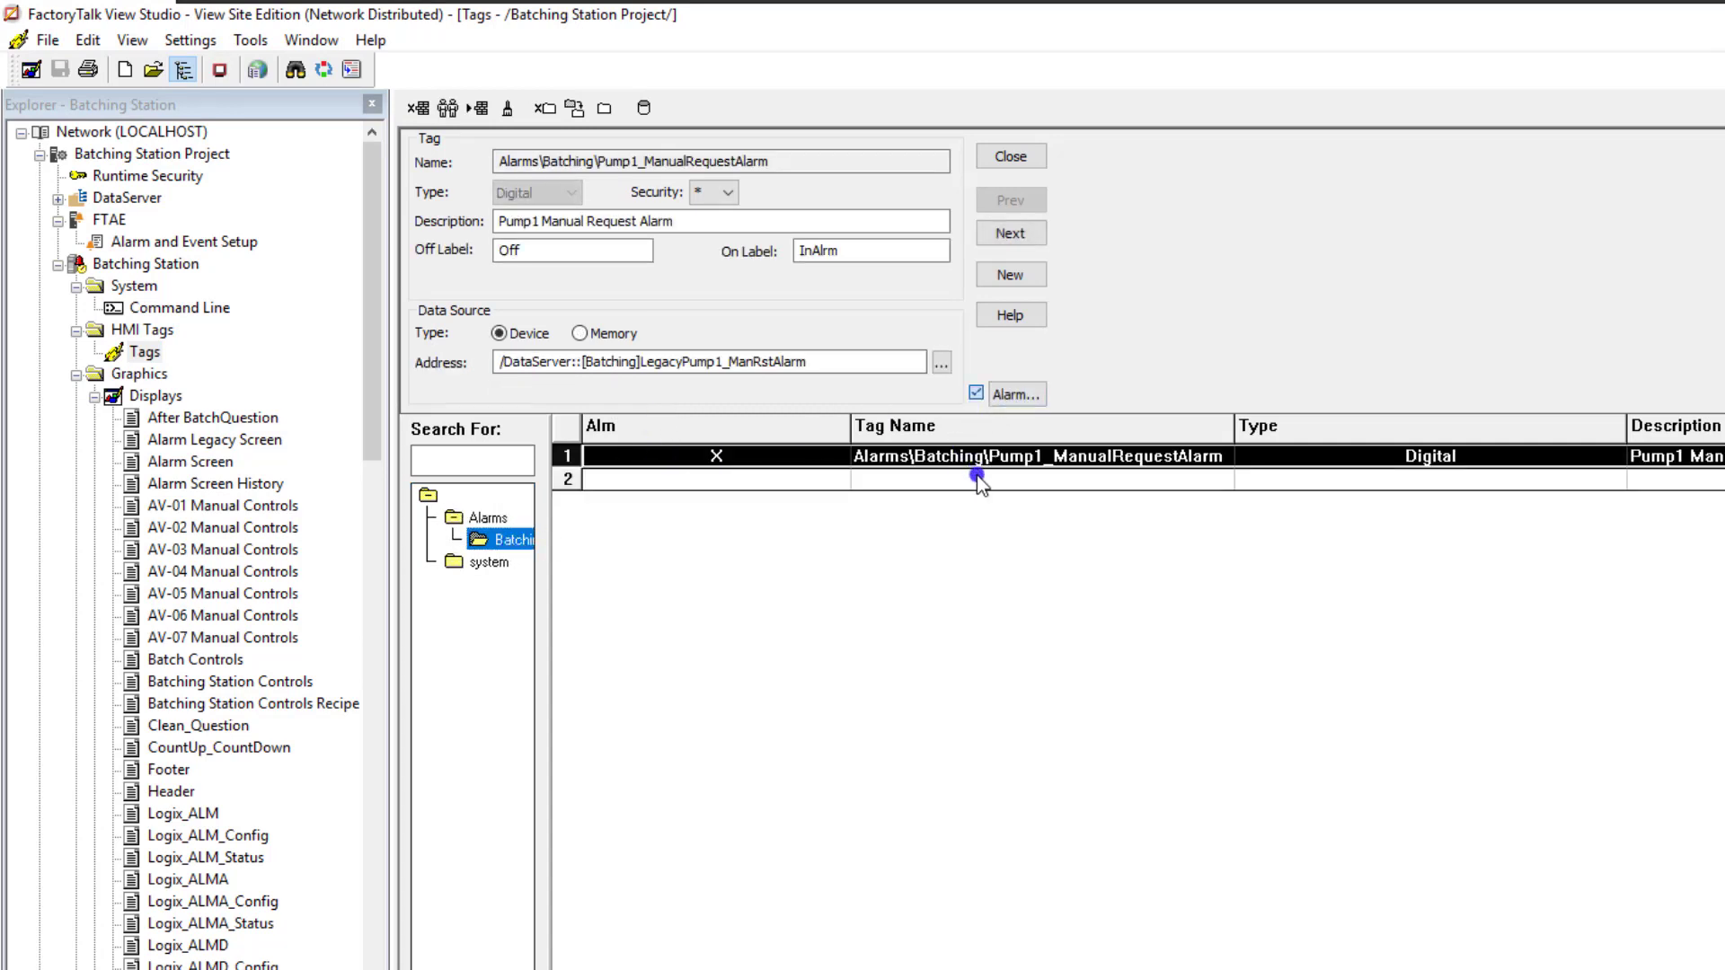
left_click(975, 395)
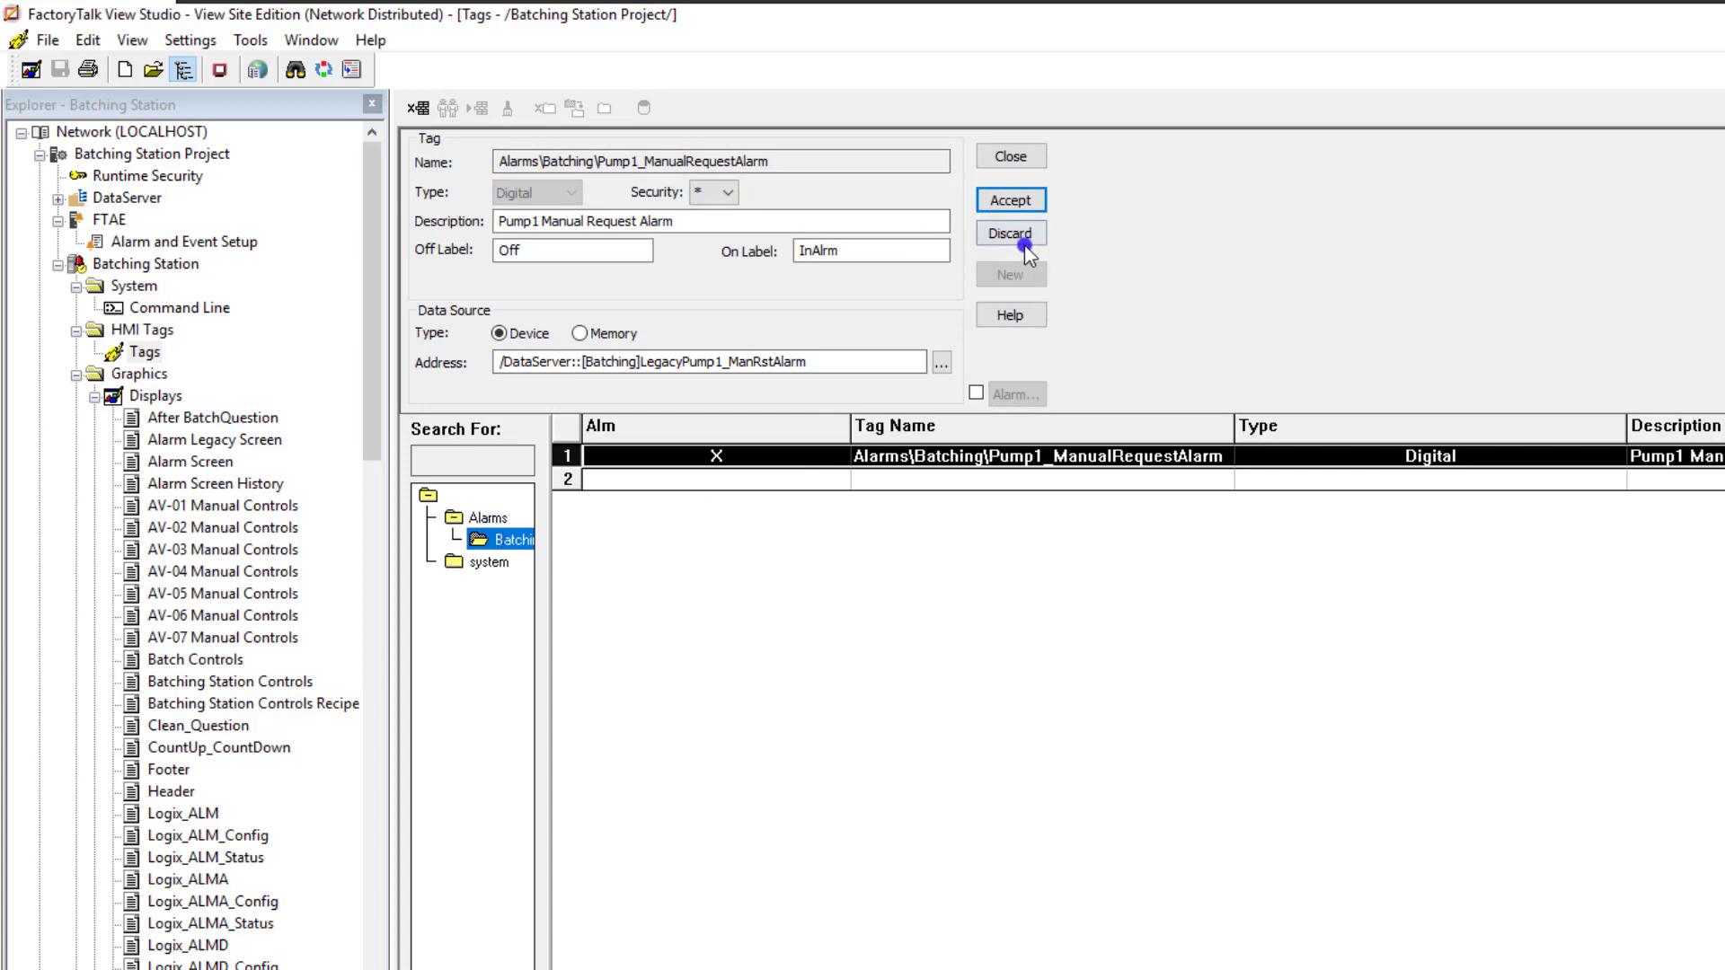
left_click(1011, 207)
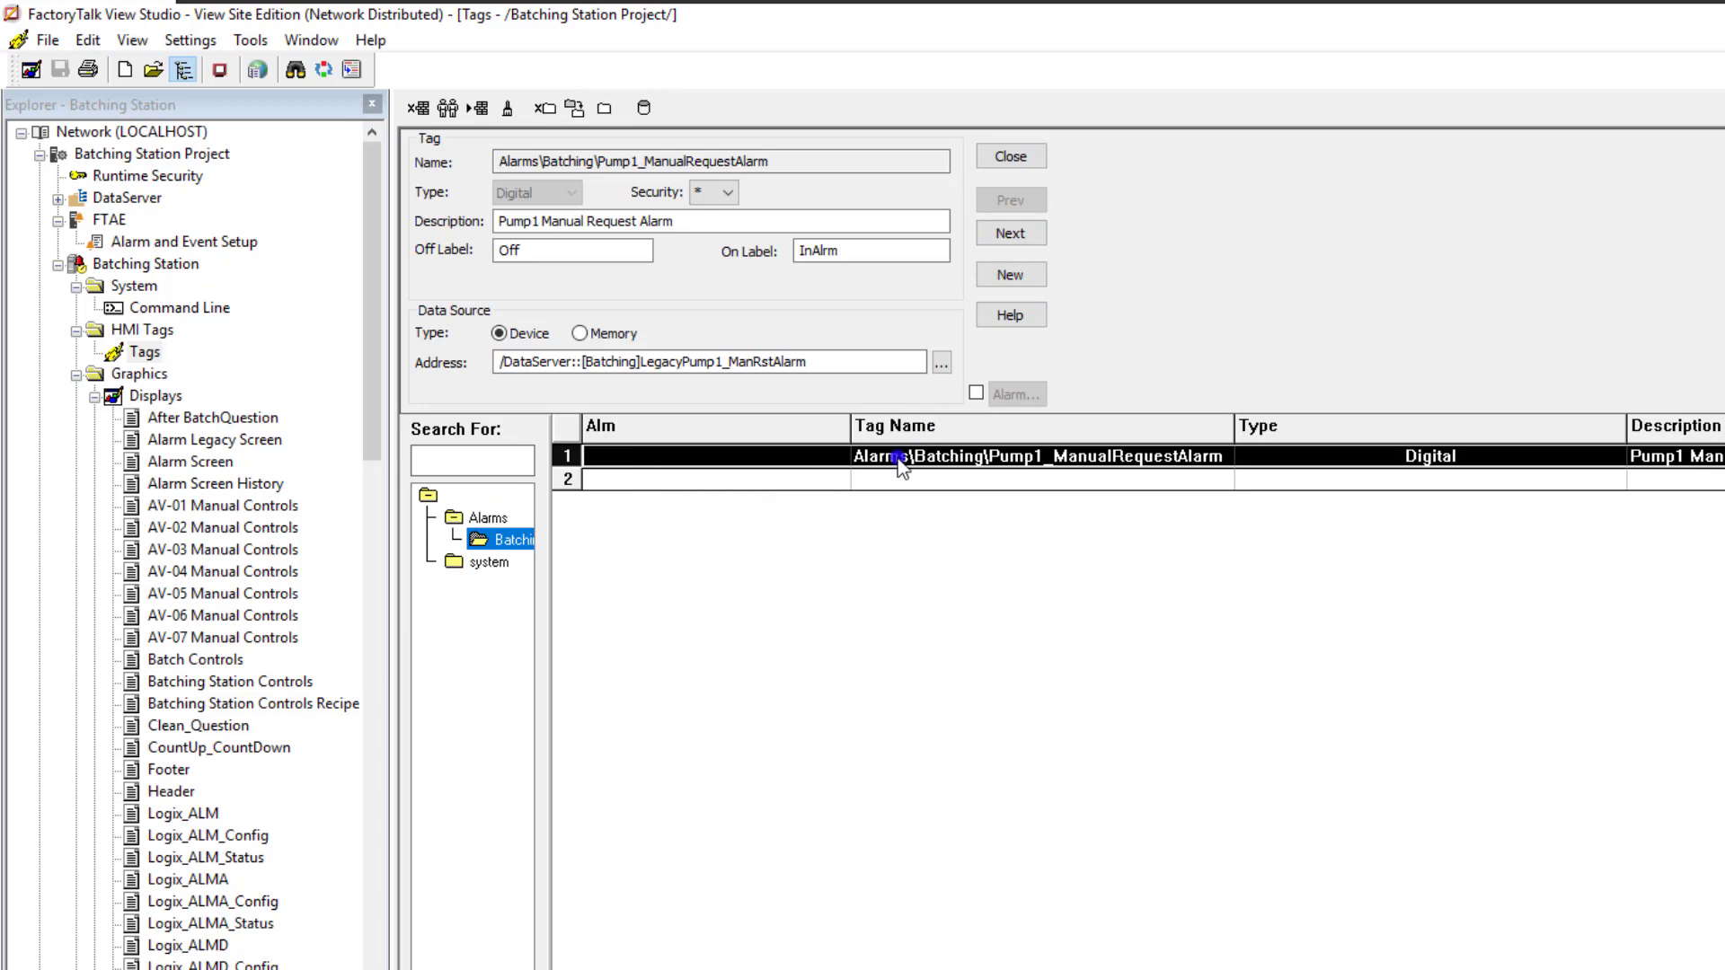
left_click(1711, 29)
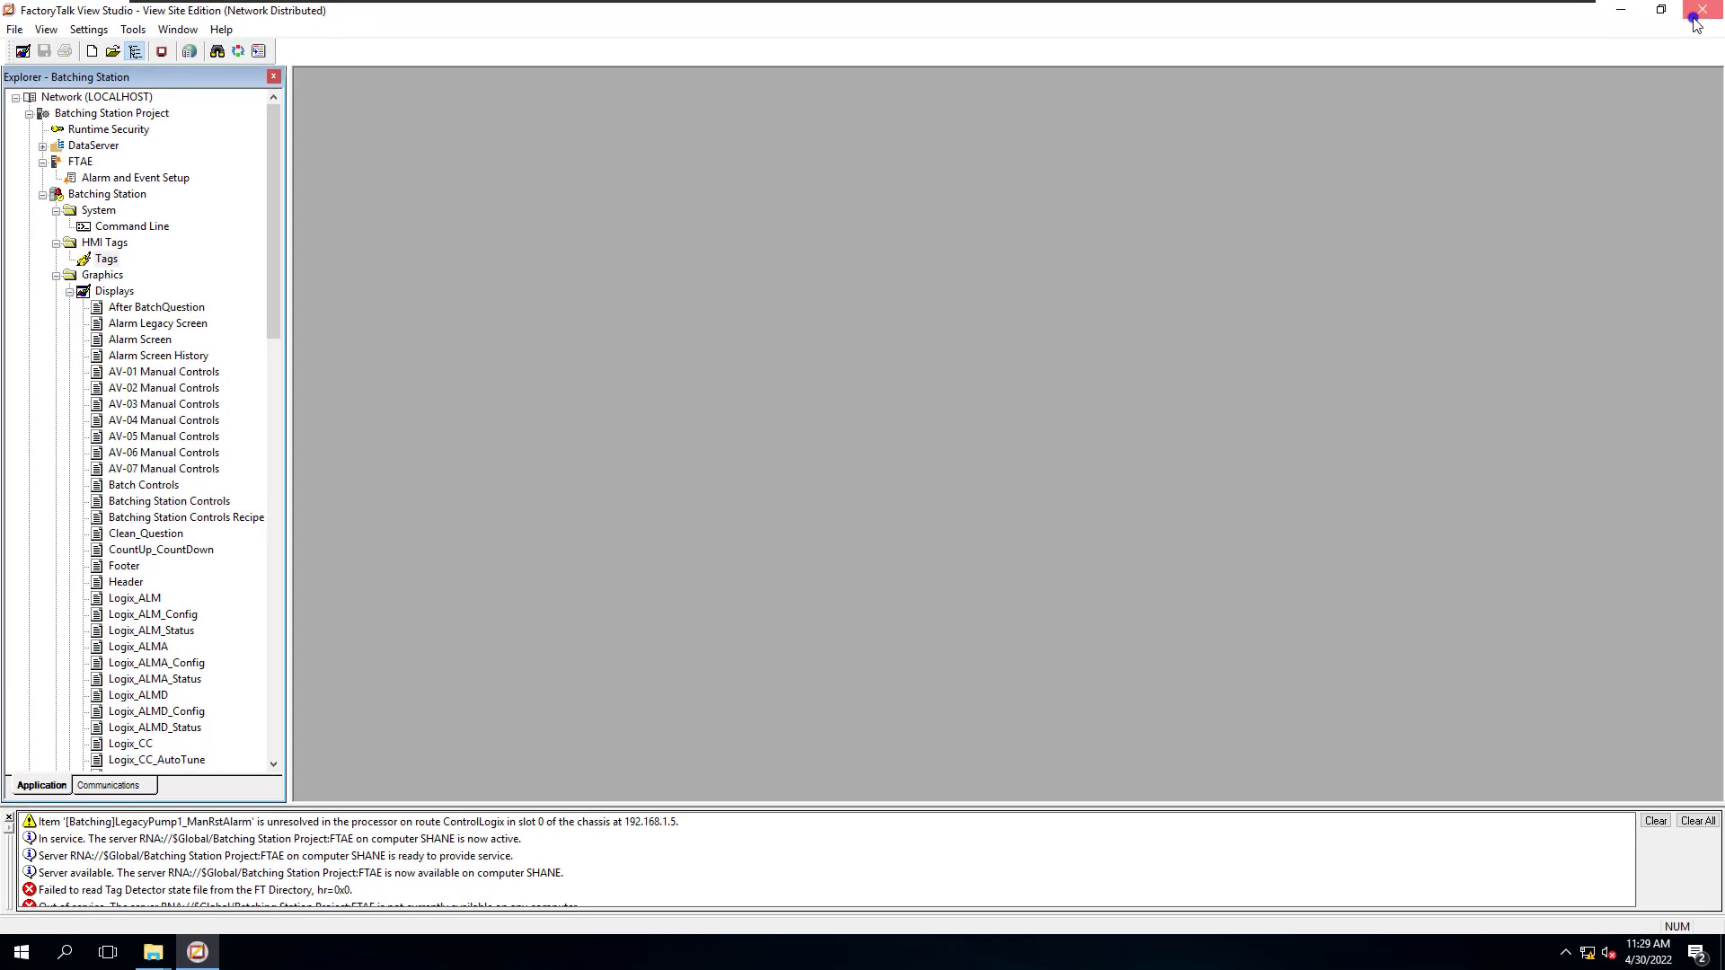
Restart FactoryTalk View Studio and reopen the Batching Station Project as a View Site Edition (Network Distributed) application
left_click(1701, 12)
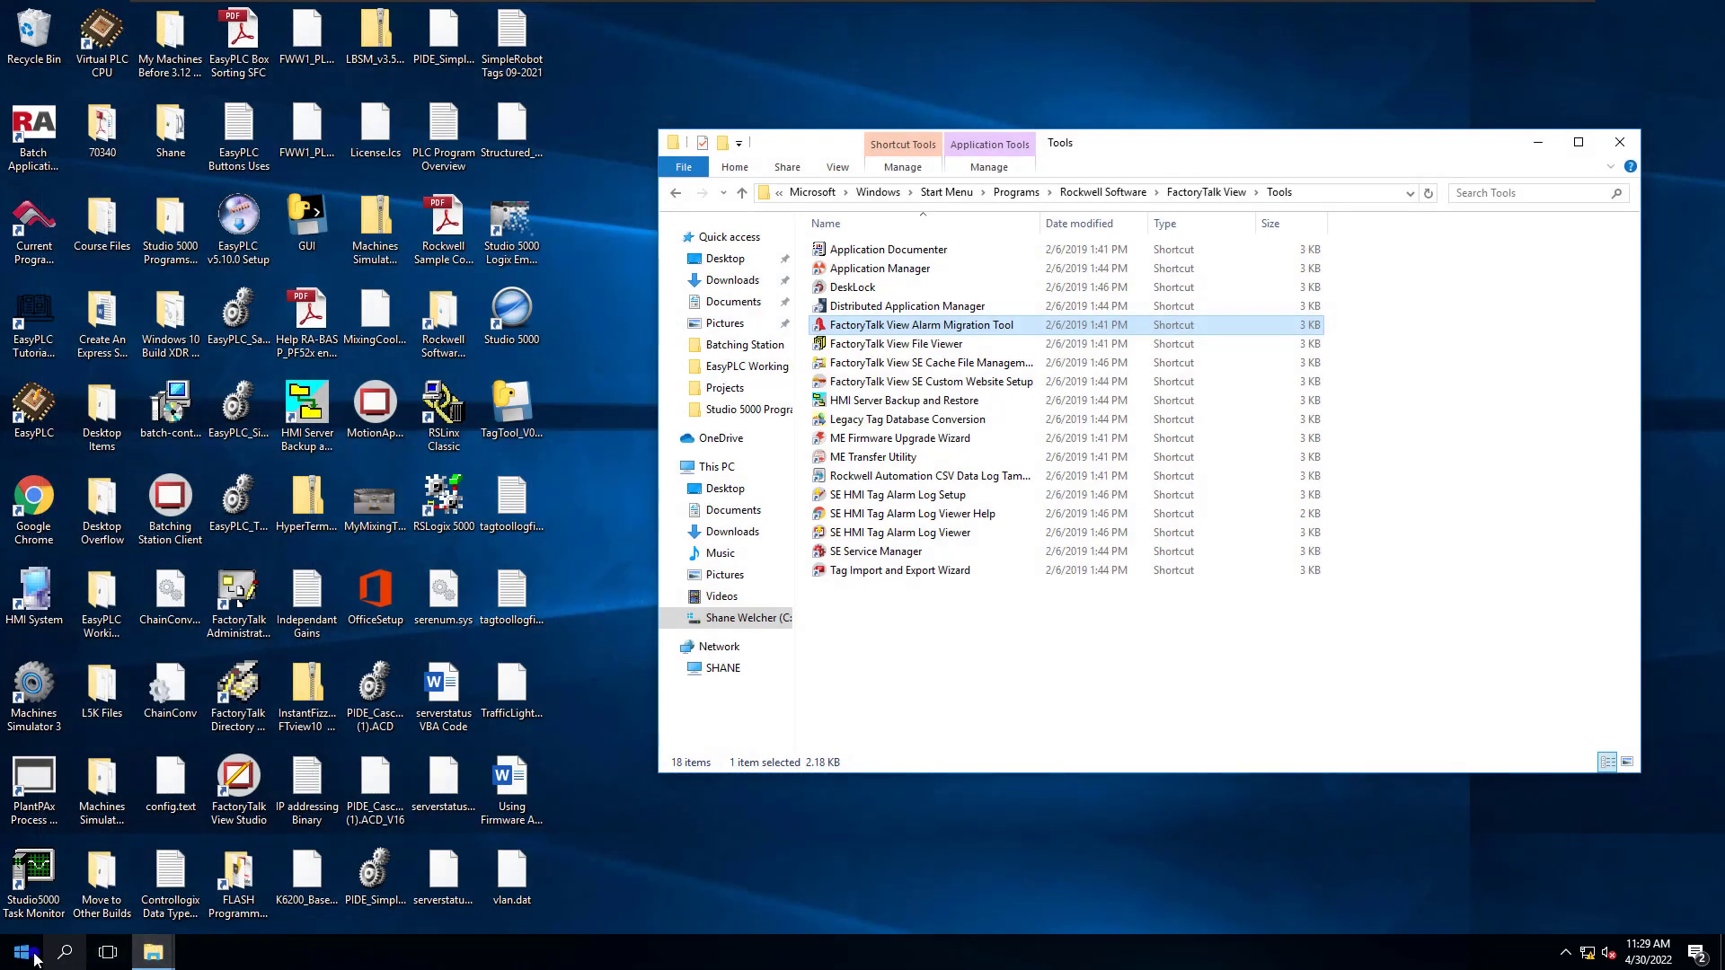
left_click(21, 952)
left_click(148, 575)
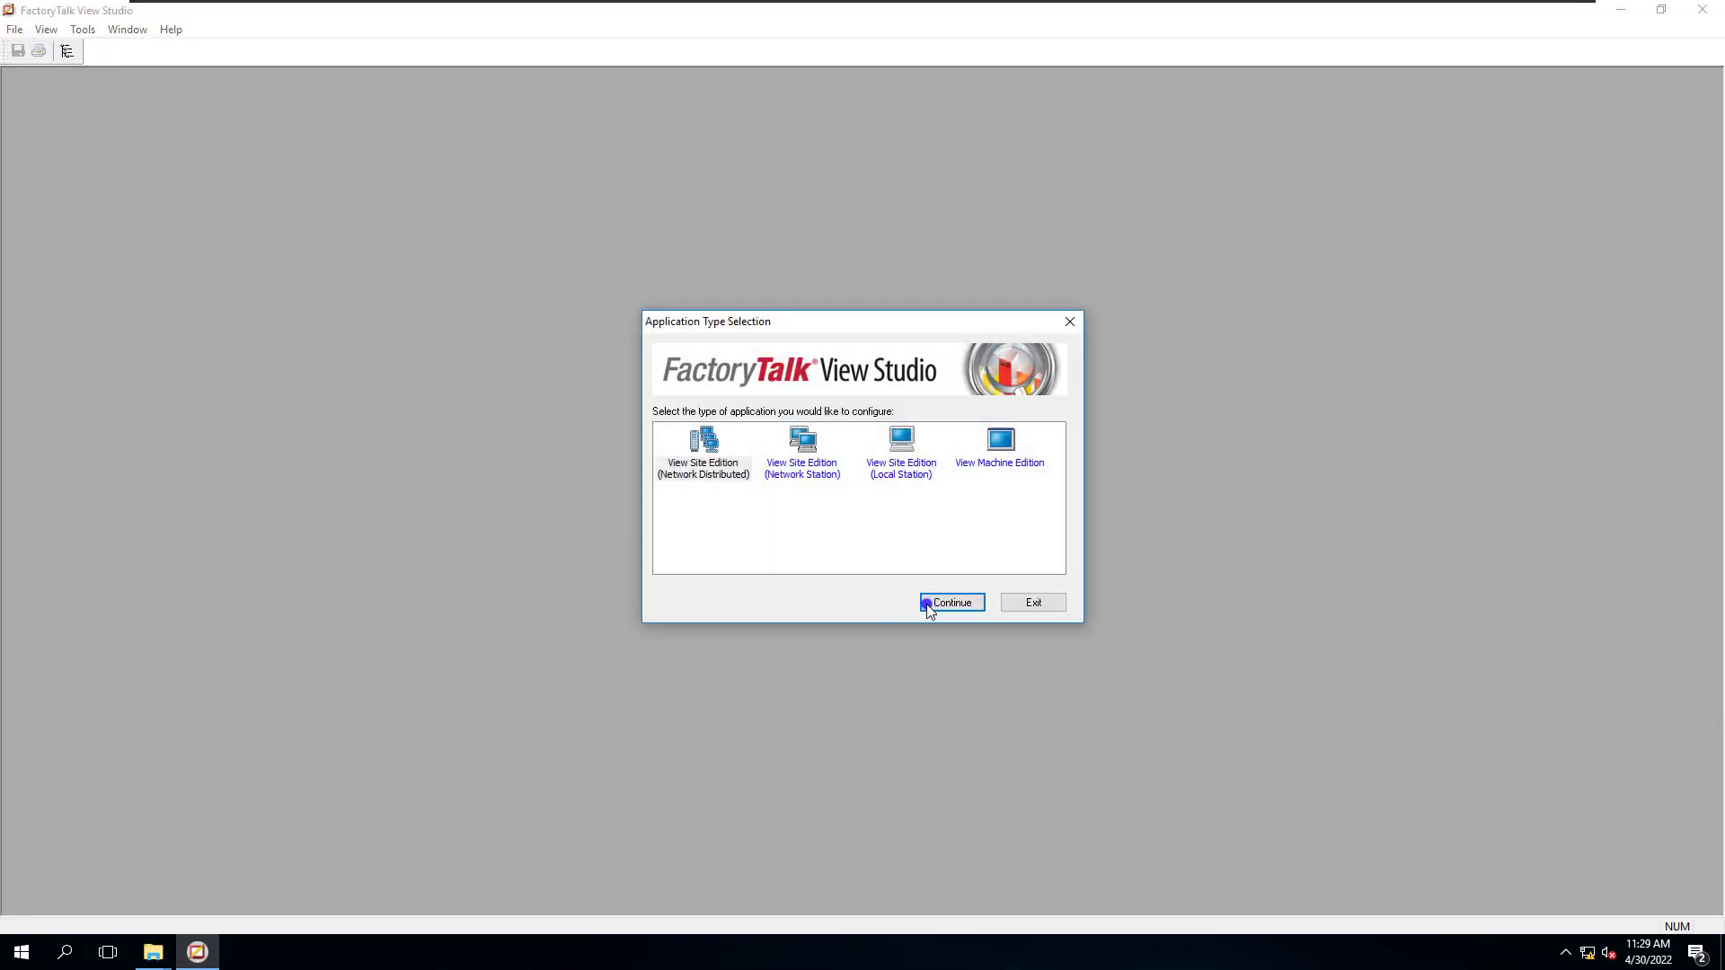
left_click(939, 598)
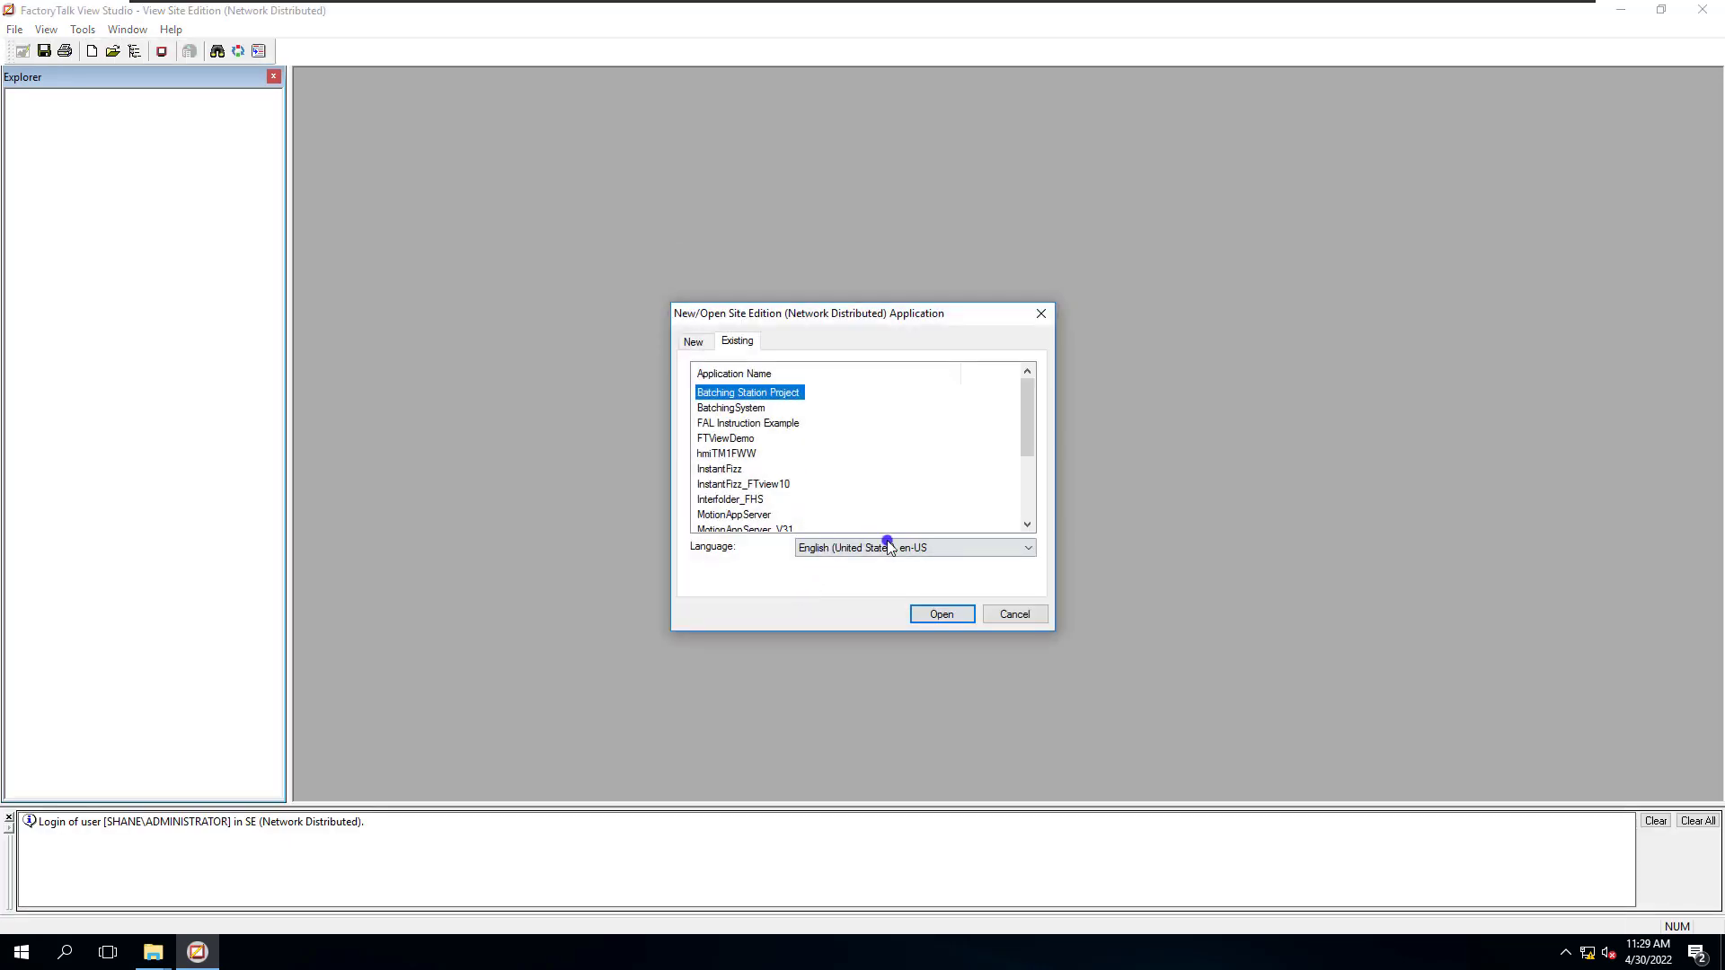
left_click(941, 615)
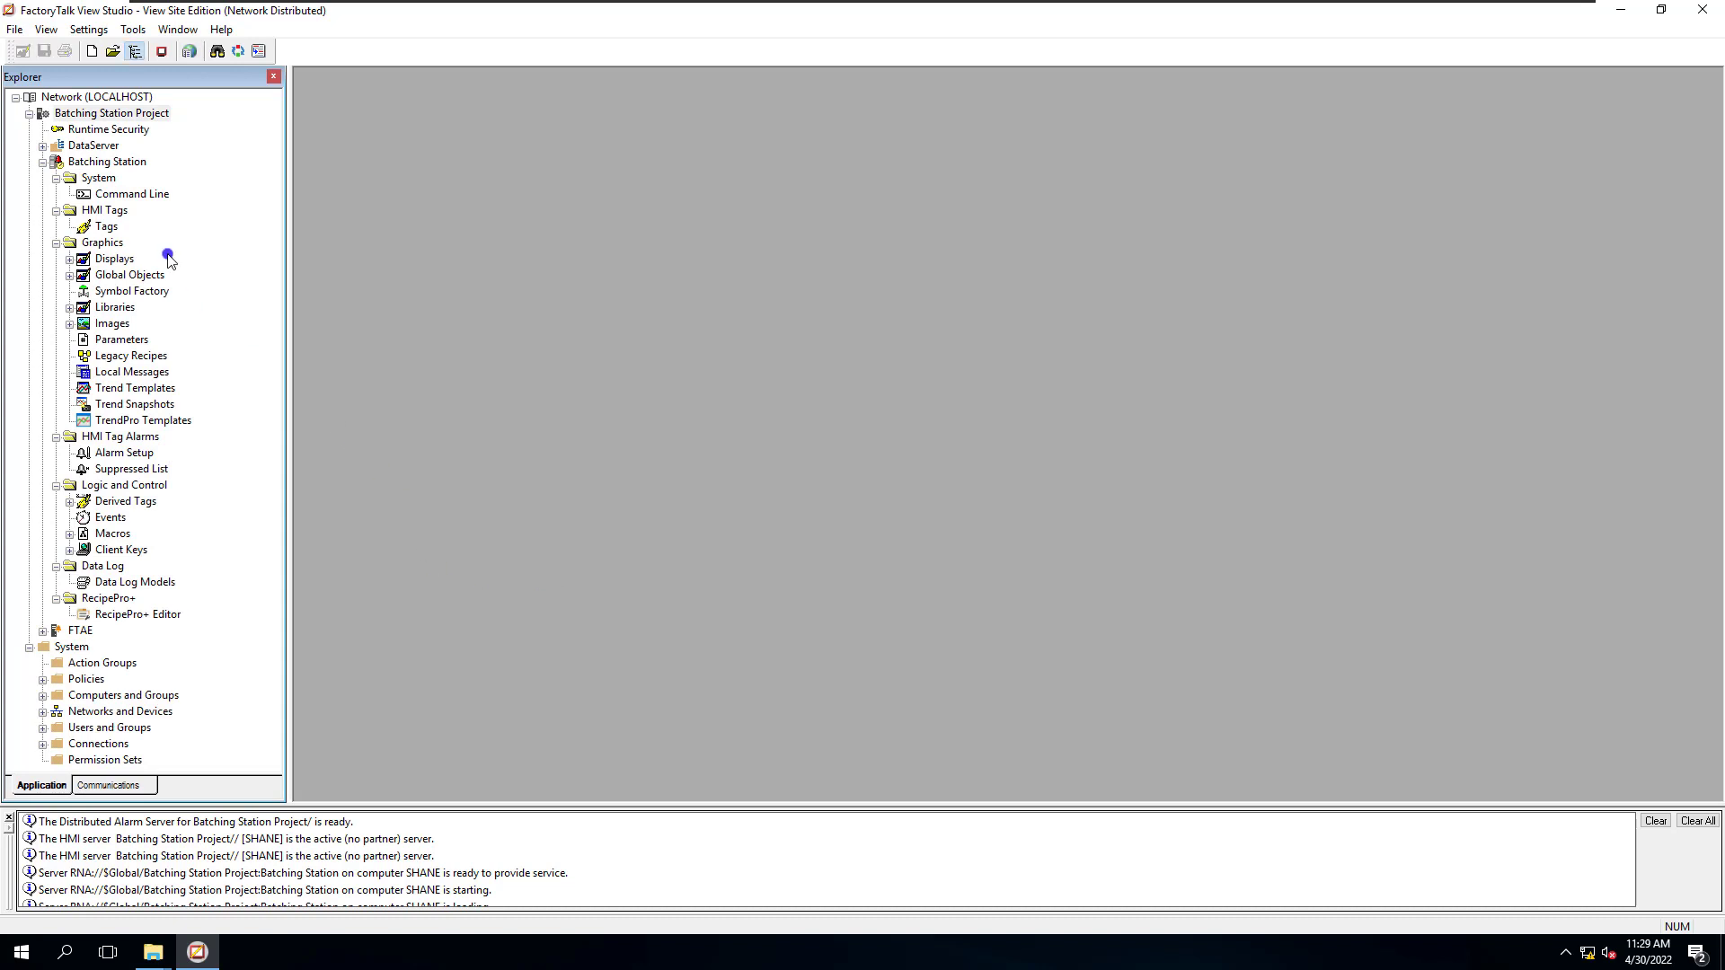
Check the alarm setting of the Pump1_ManualRequestAlarm tag in the HMI tag database's Alarms\Batching folder
left_click(118, 233)
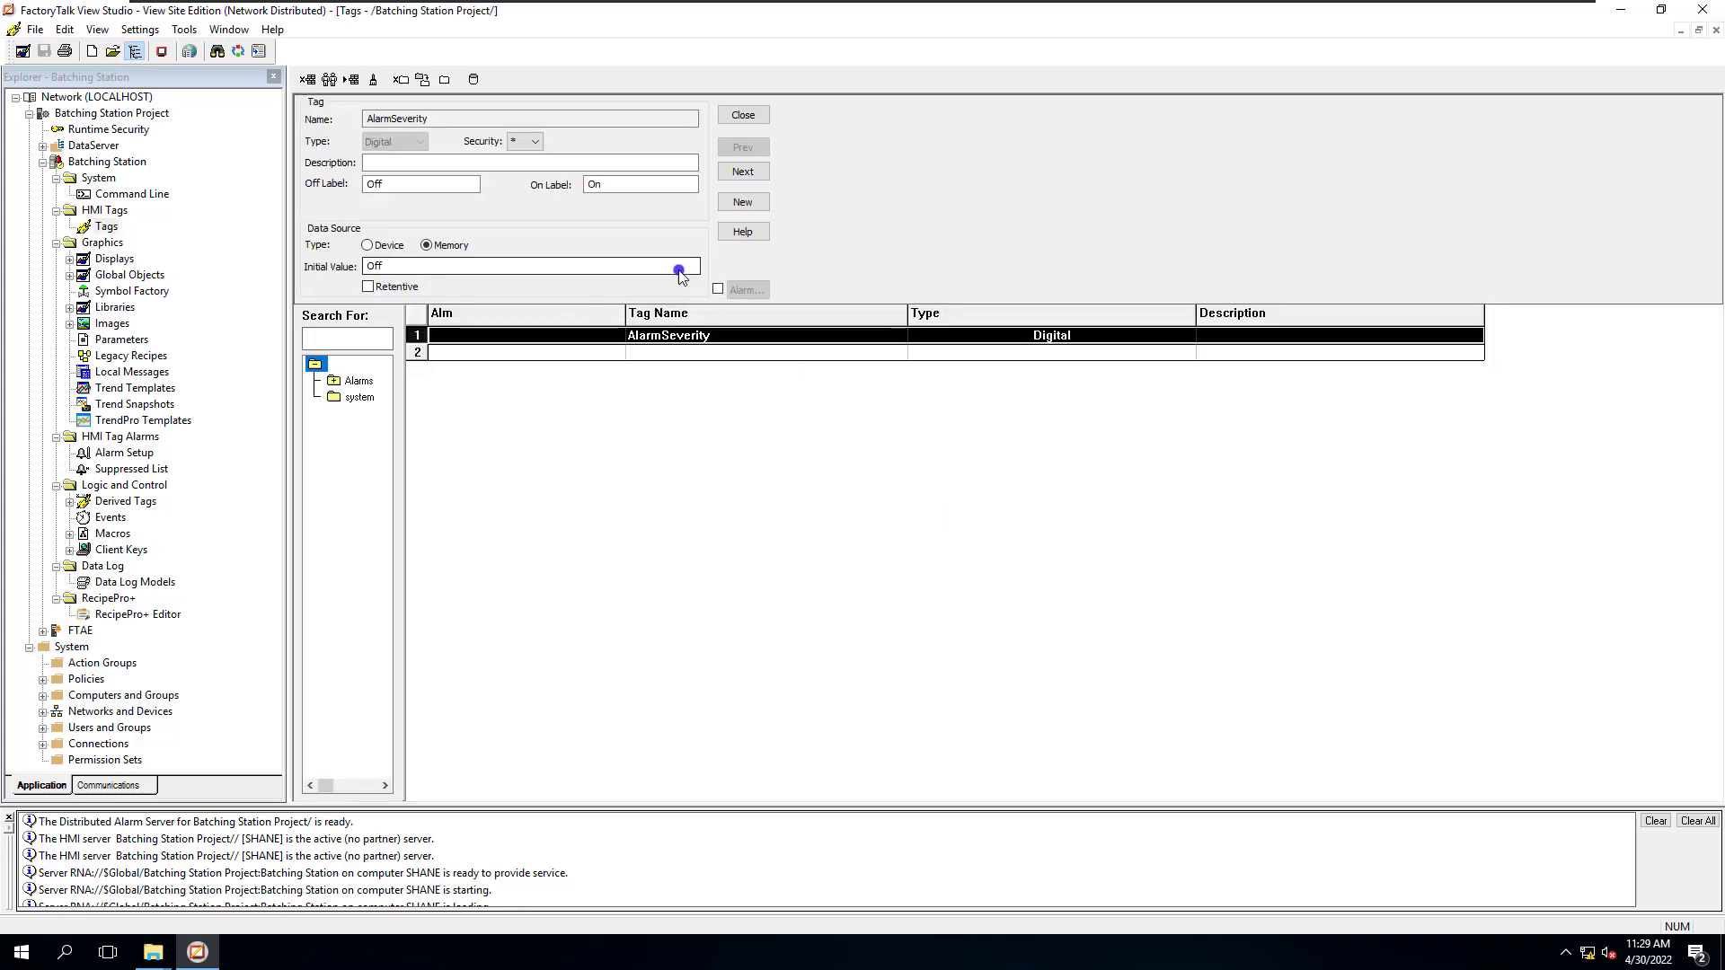
left_click(358, 381)
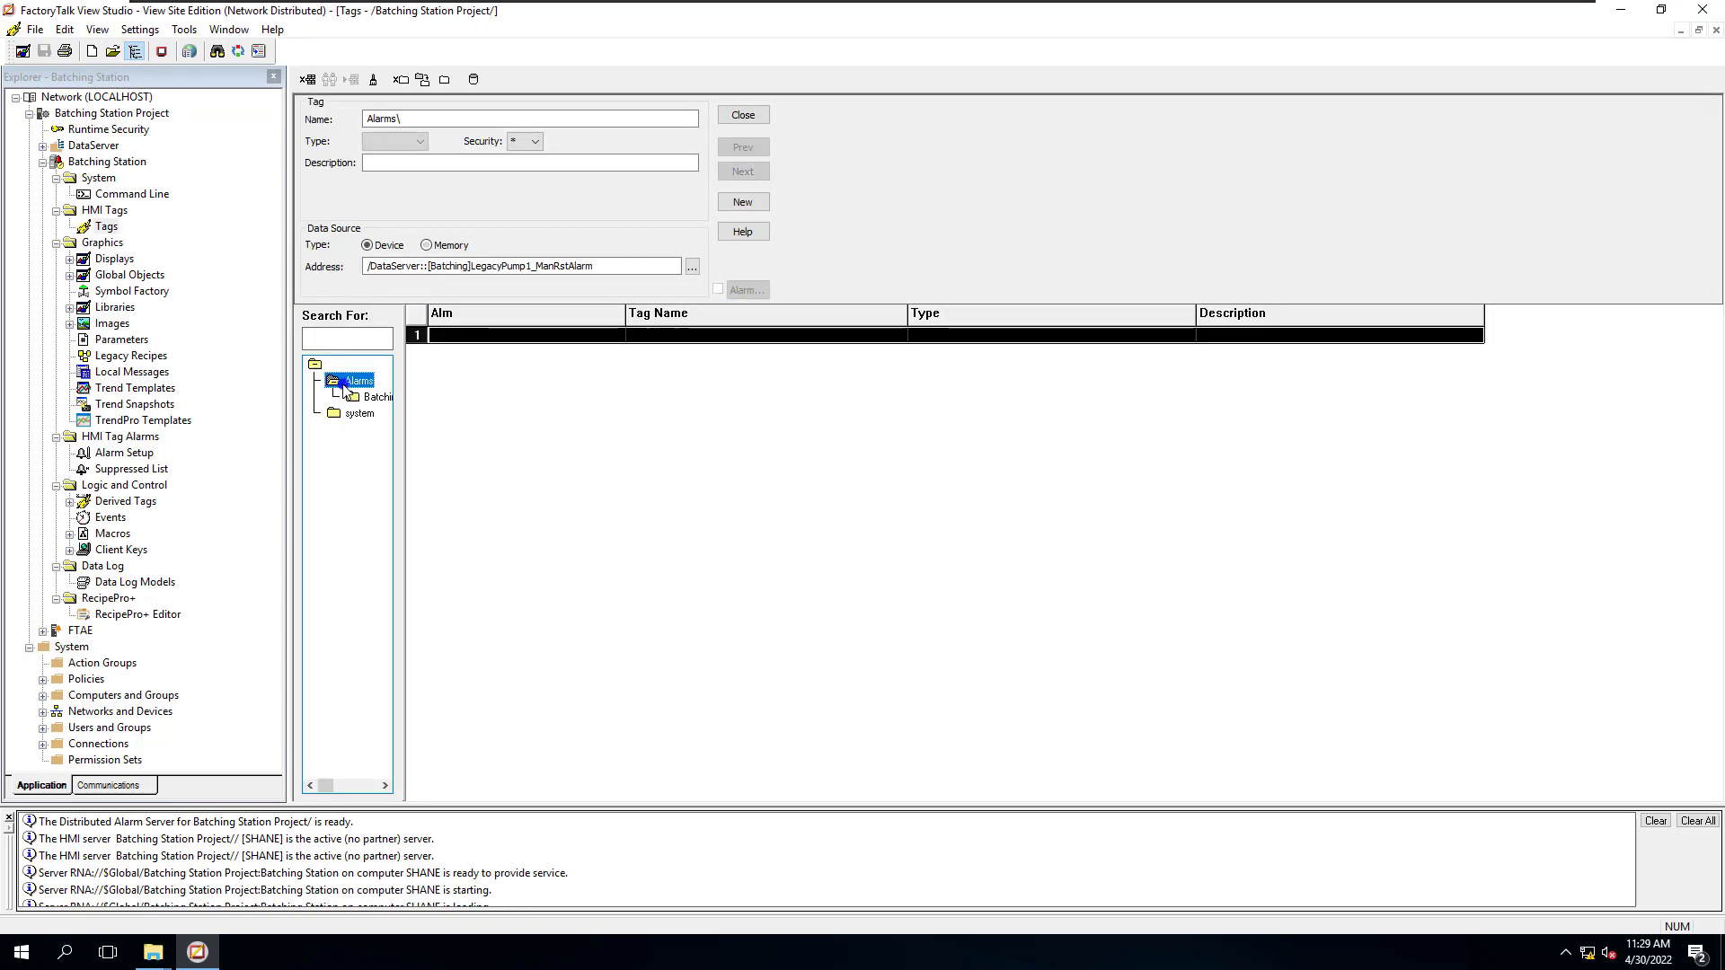
left_click(376, 398)
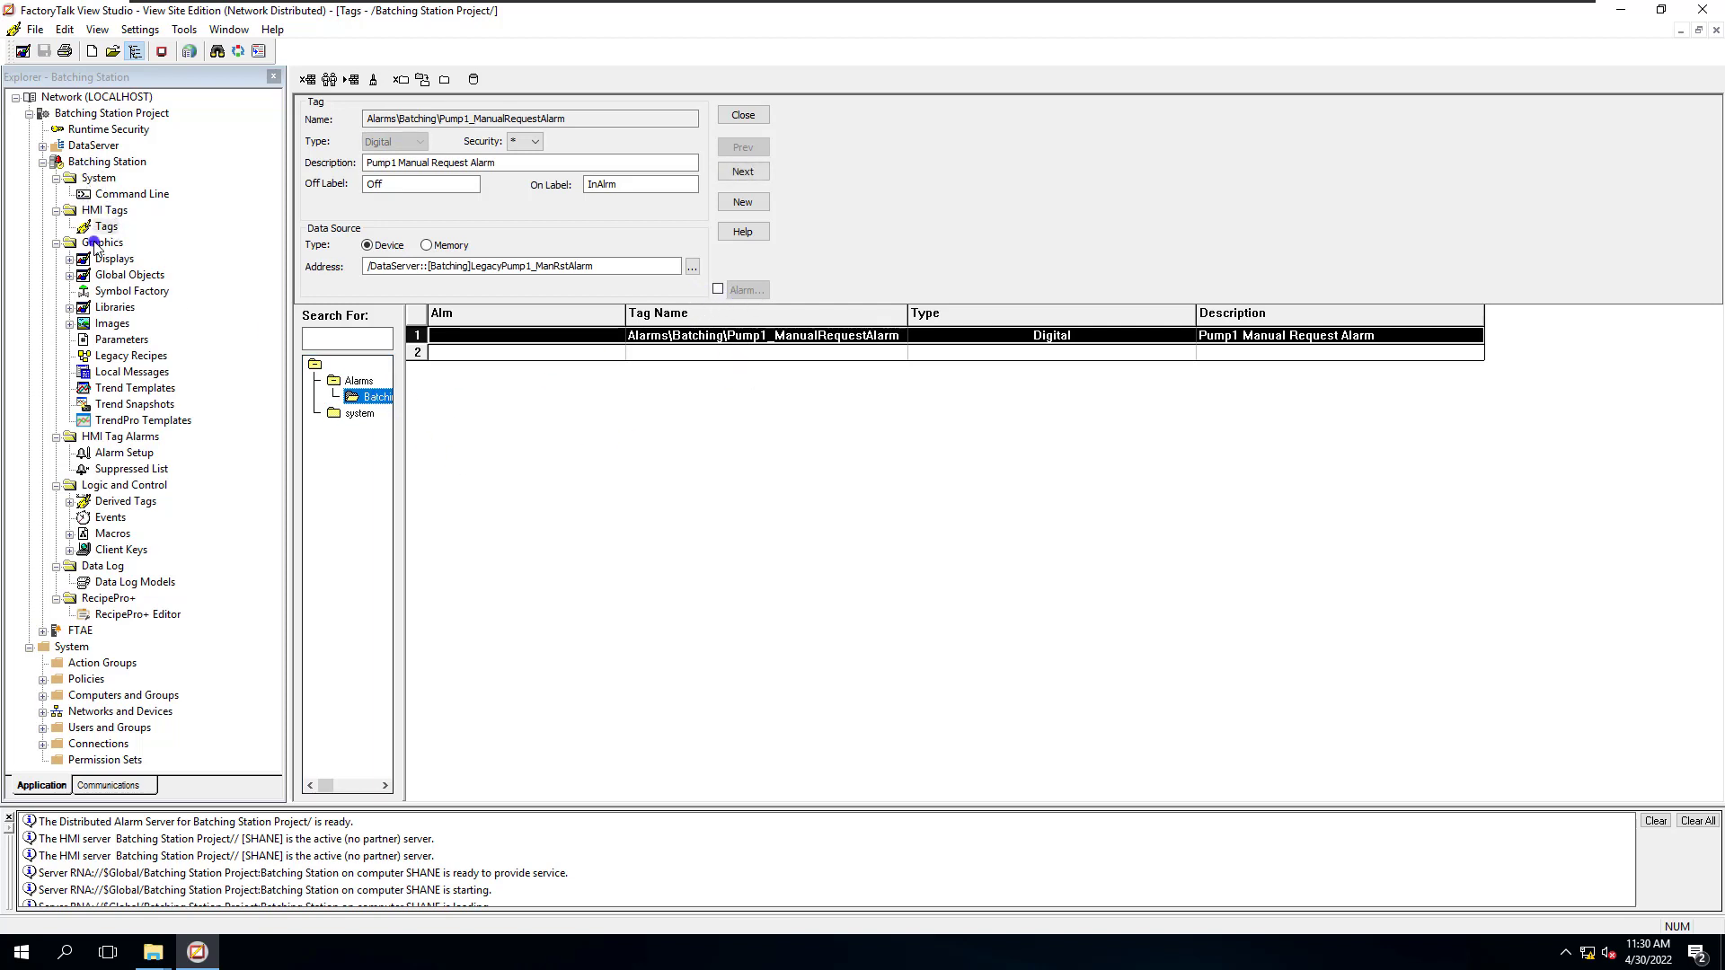
Review the migrated alarm in the FTAE Alarm and Event Setup, and close both the setup and the HMI tag database
left_click(44, 633)
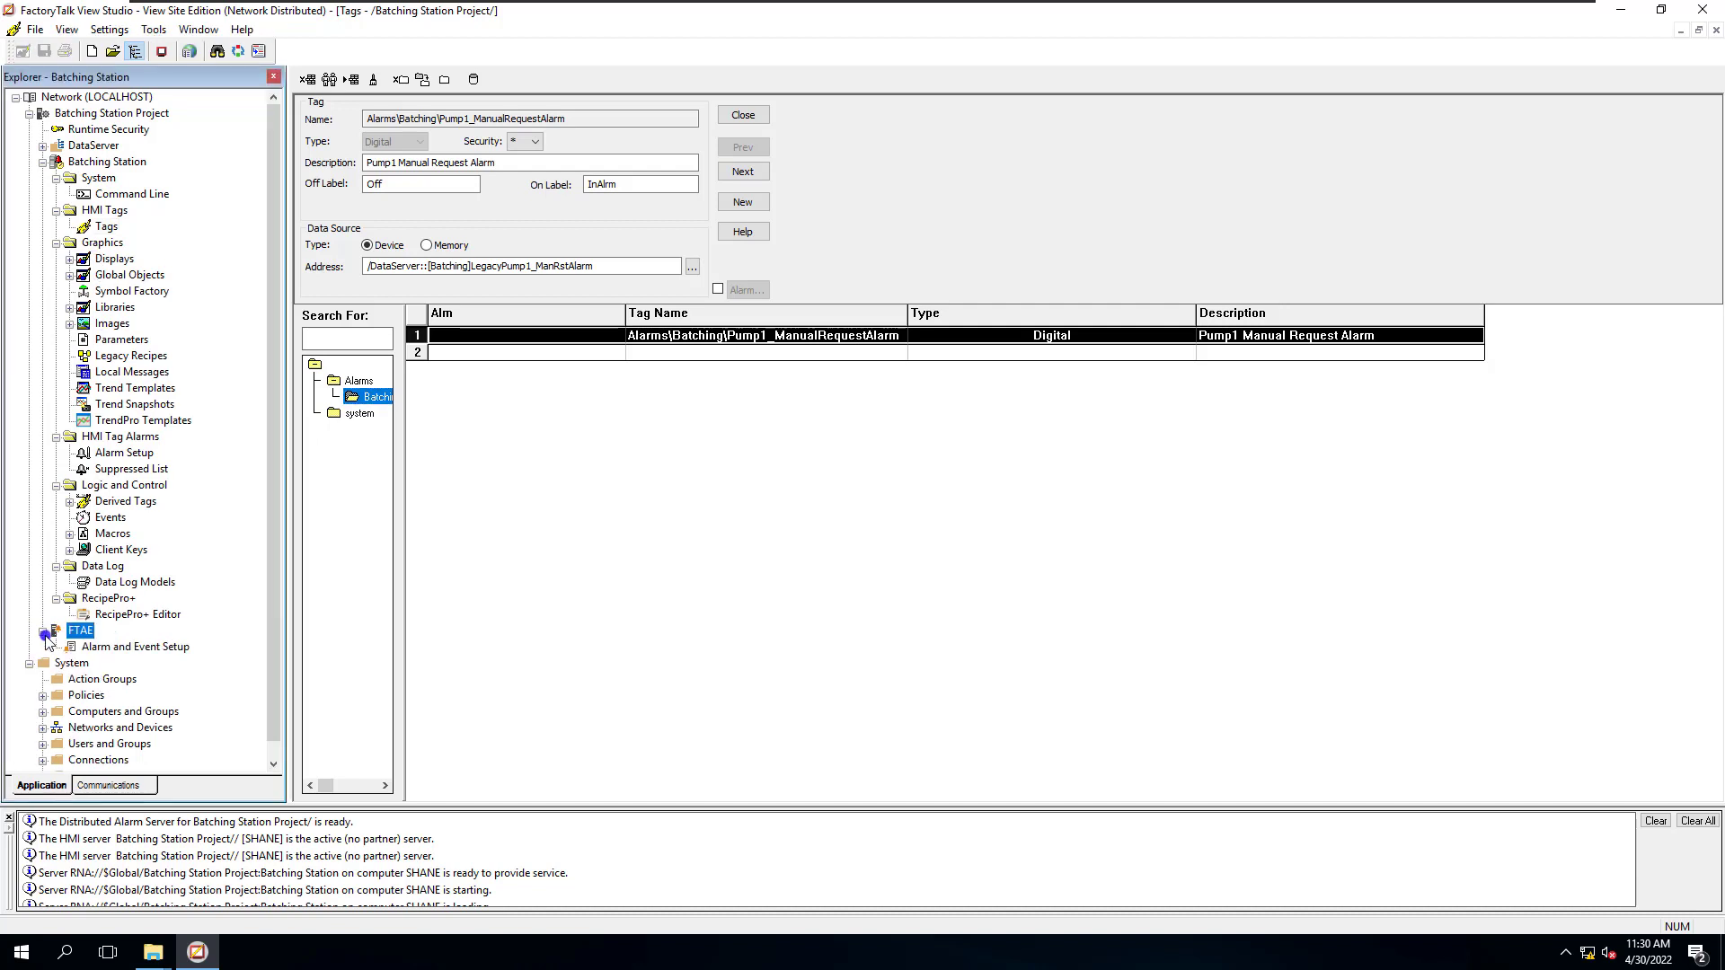
double_click(122, 647)
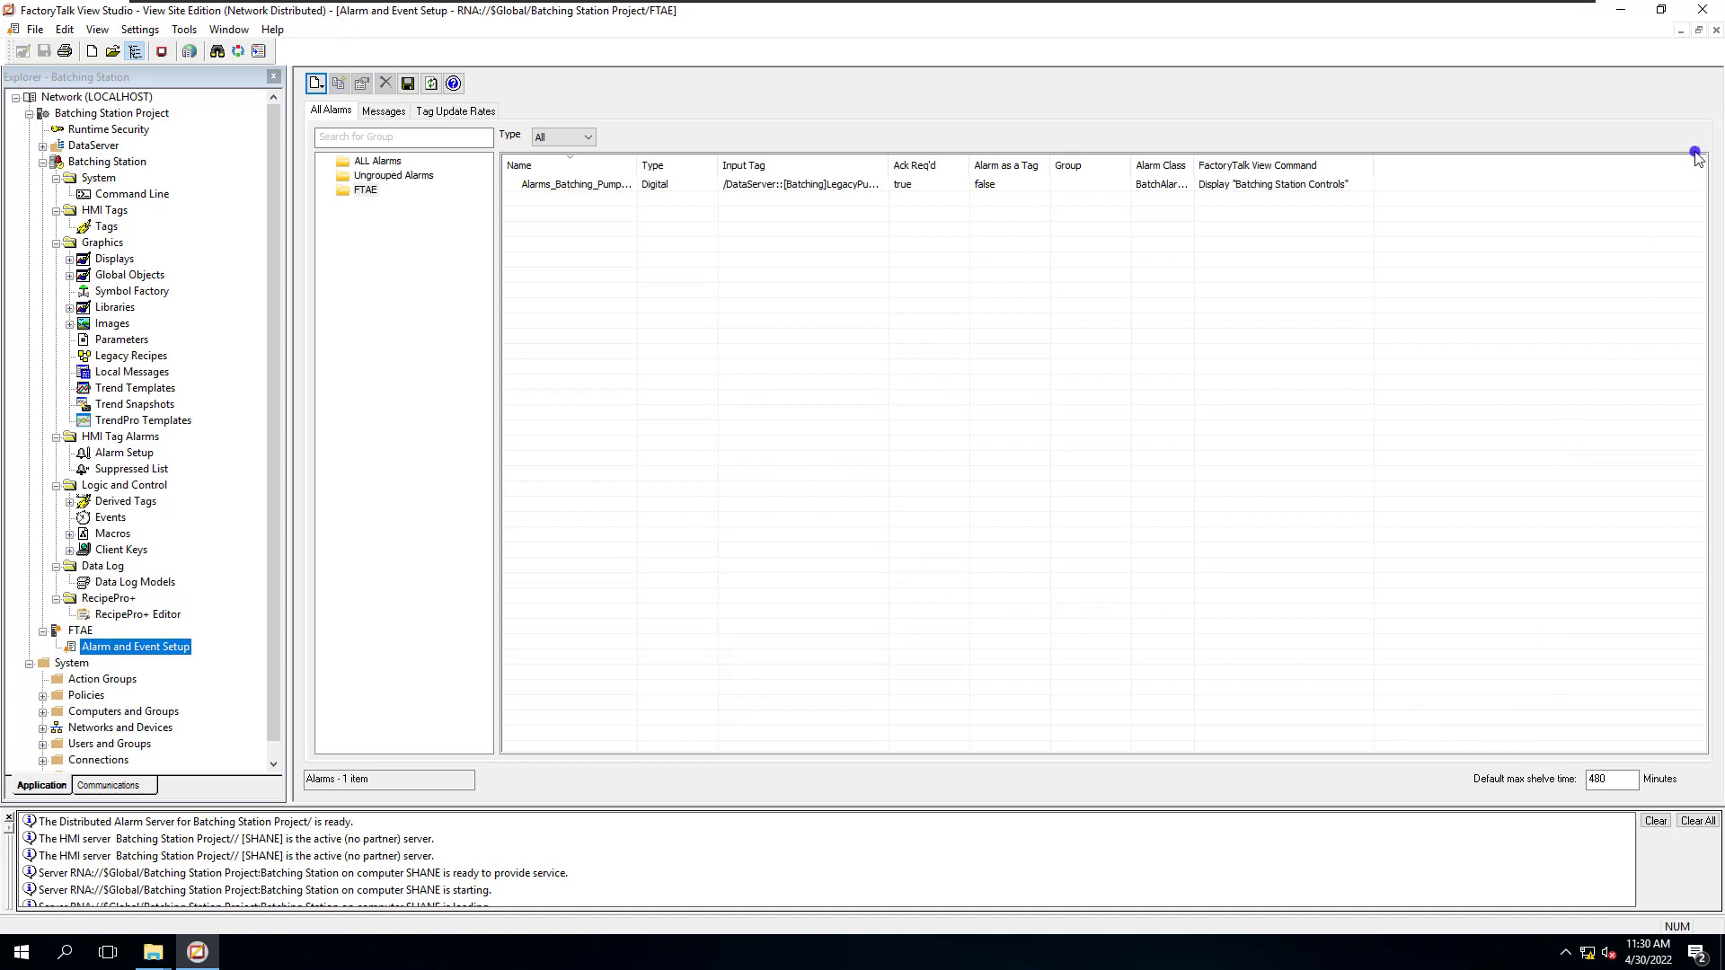
left_click(1713, 32)
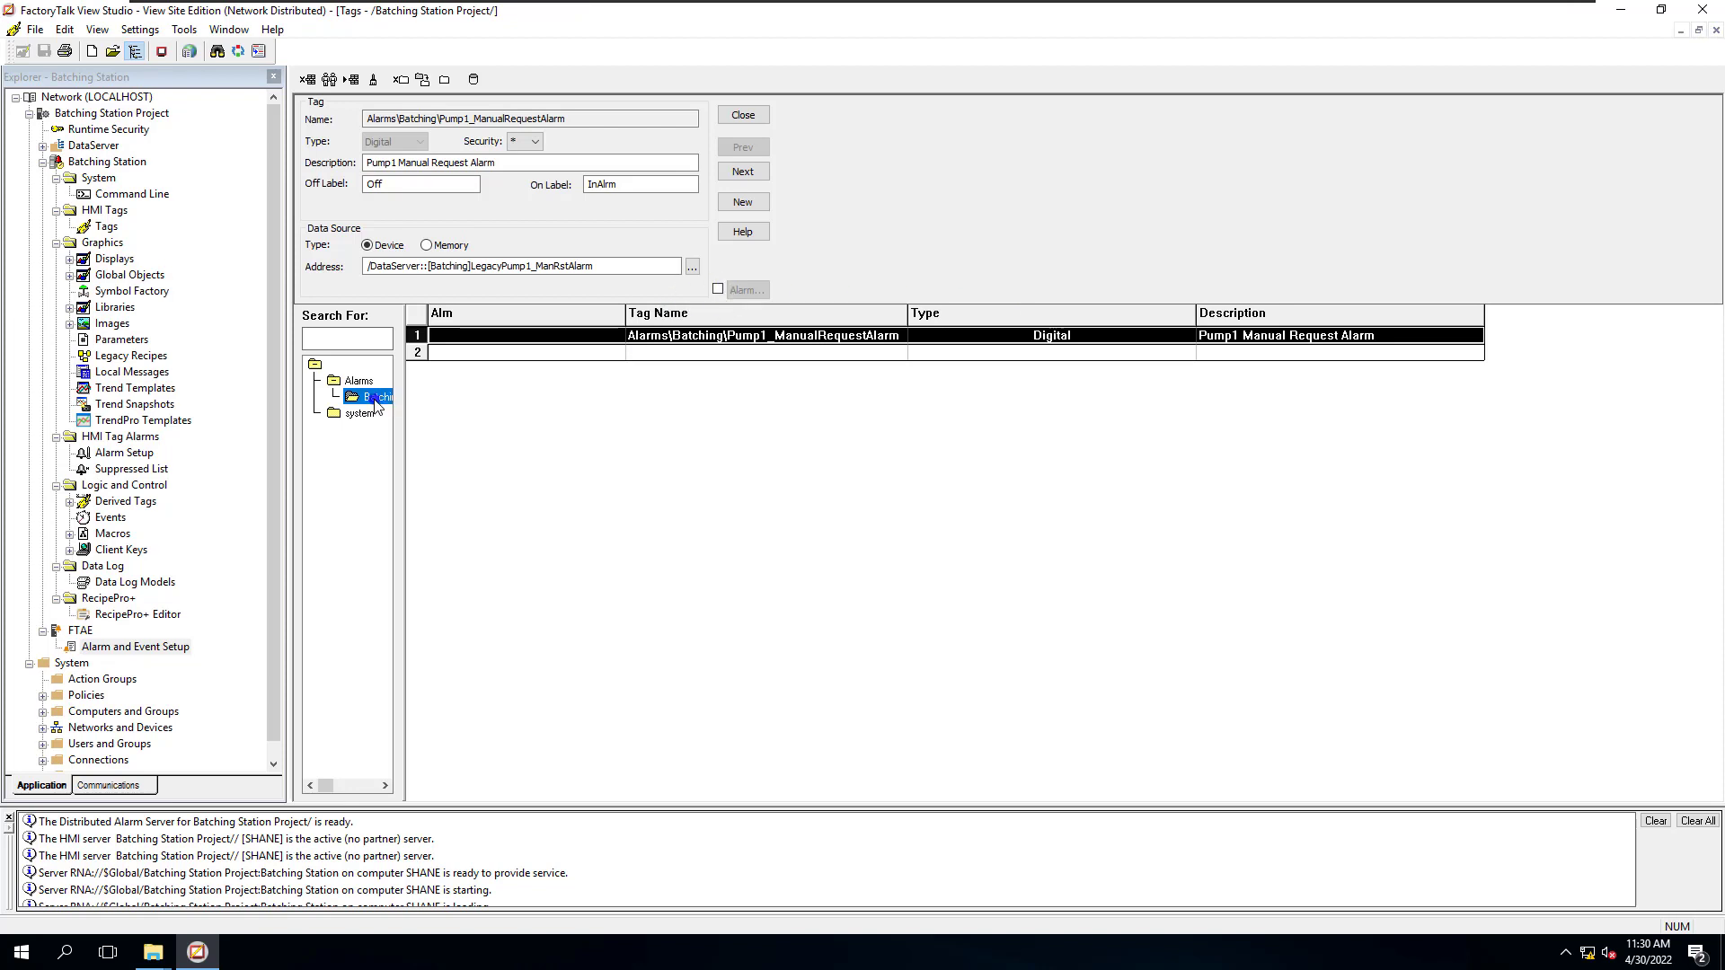
left_click(717, 291)
left_click(1717, 29)
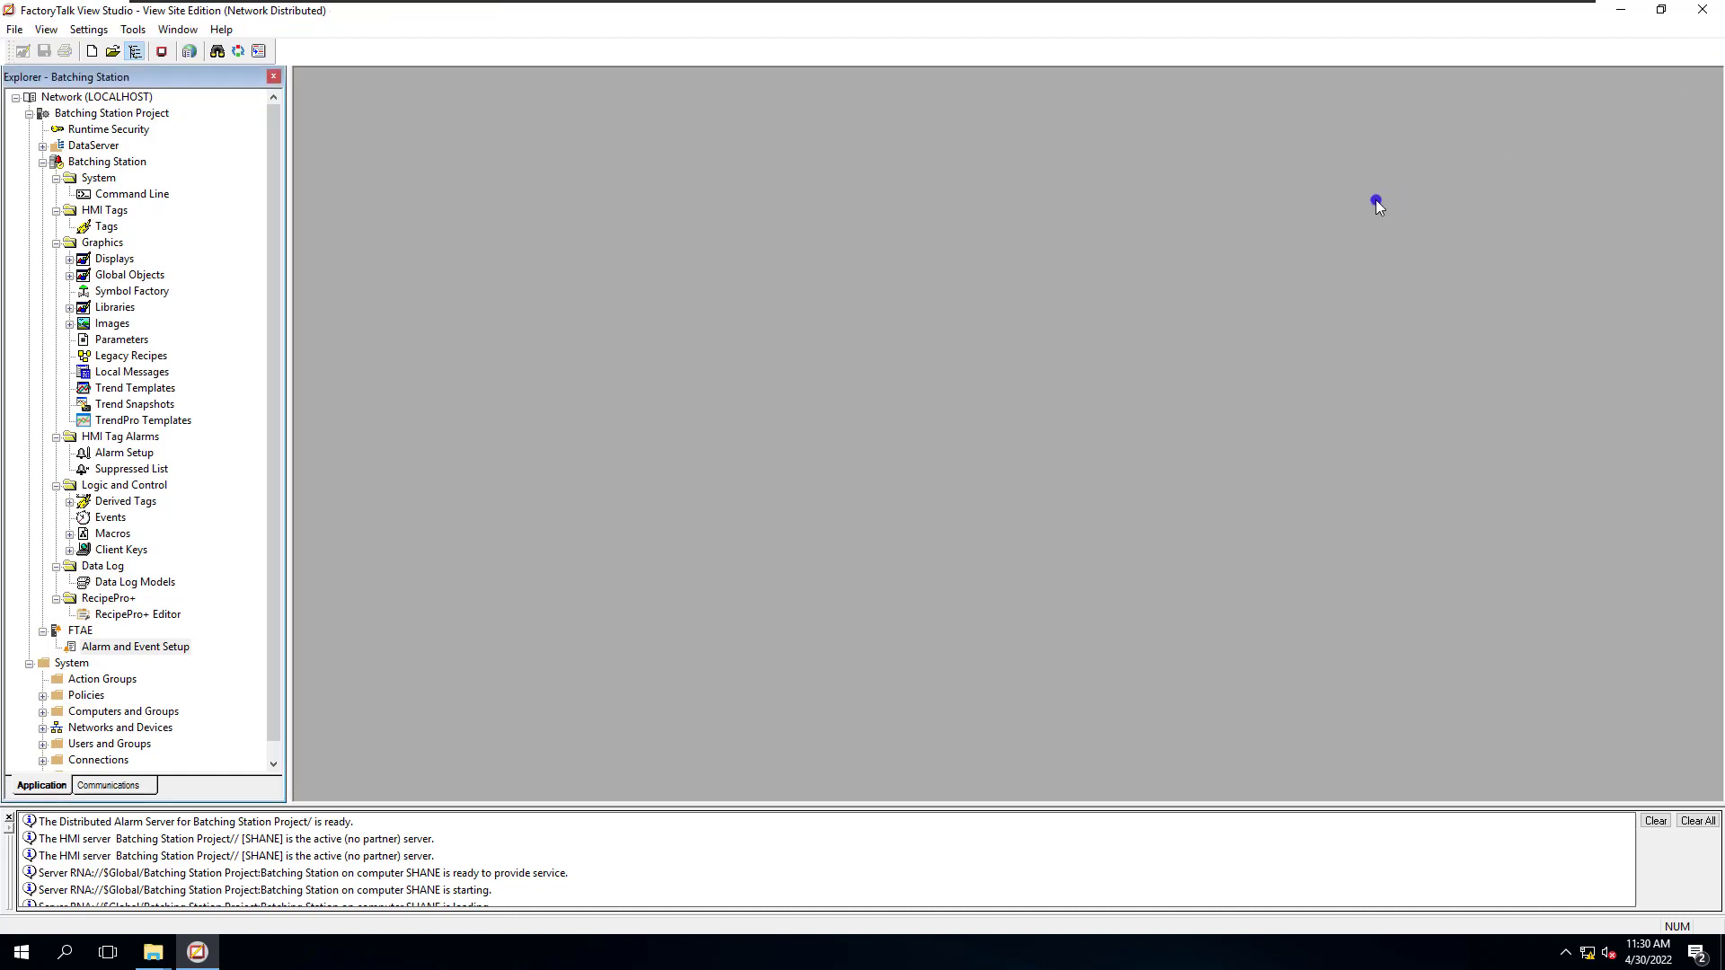